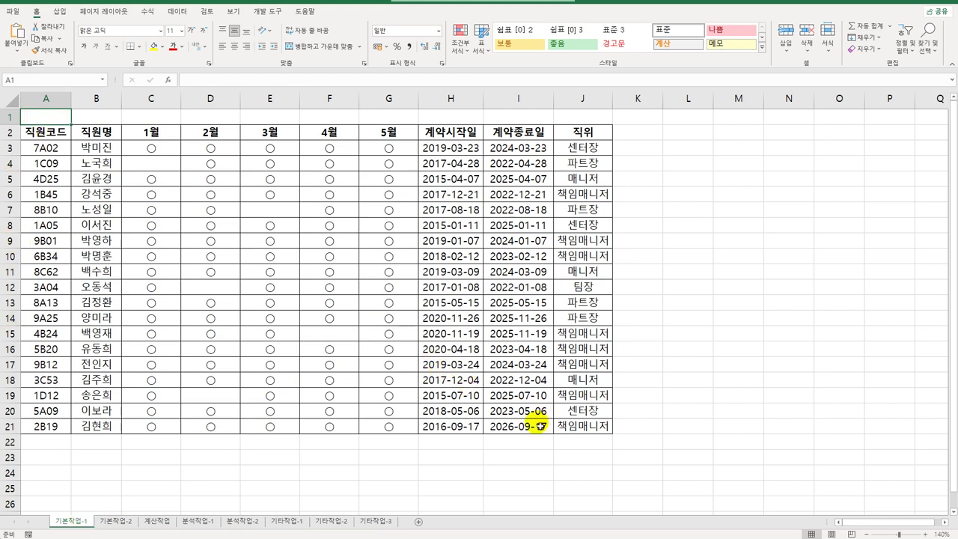
Enter the criteria heading 조건 in cell A23 below the employee table
{"action": "left_click_drag", "start_coordinate": [58, 458], "coordinate": [52, 472]}
{"action": "scroll", "coordinate": [54, 470], "scroll_direction": "down", "scroll_amount": 3}
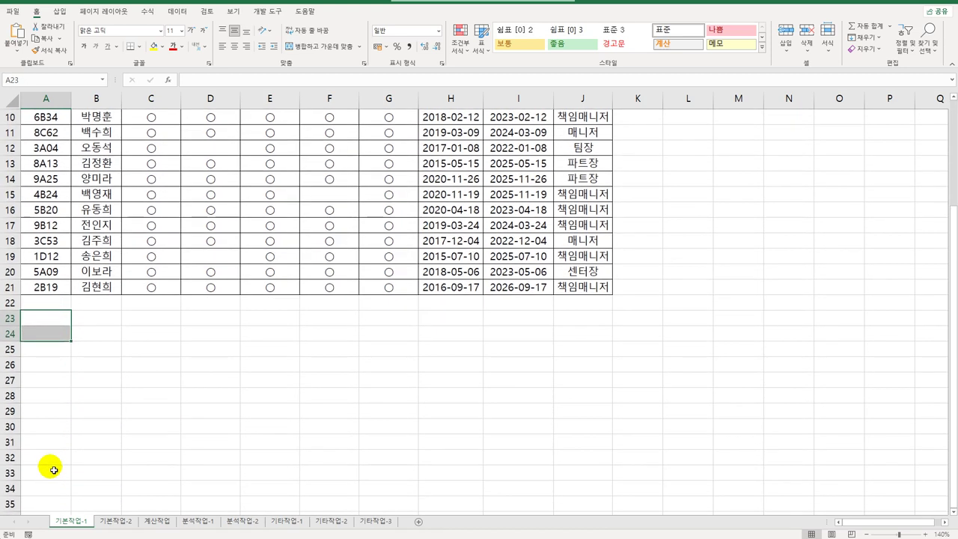
{"action": "left_click", "coordinate": [45, 366]}
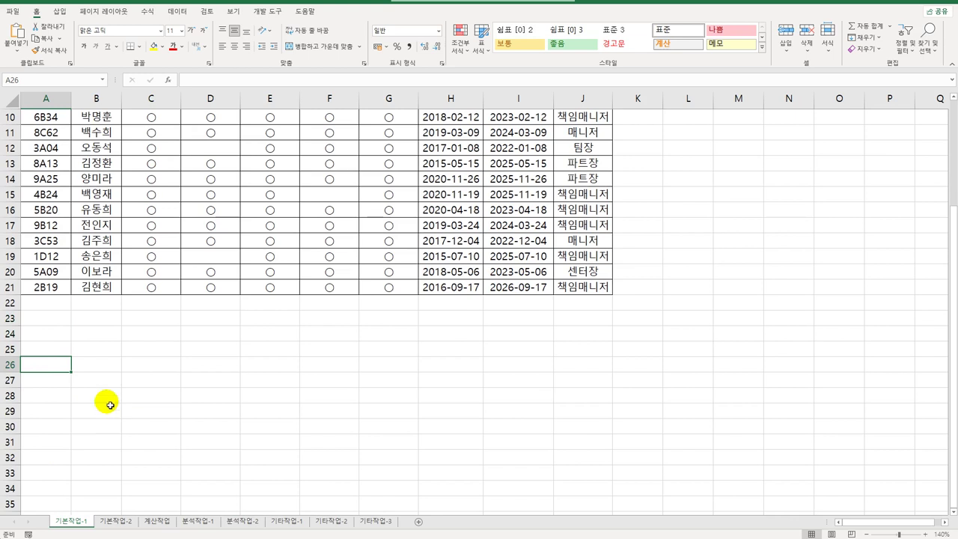
{"action": "left_click", "coordinate": [63, 325]}
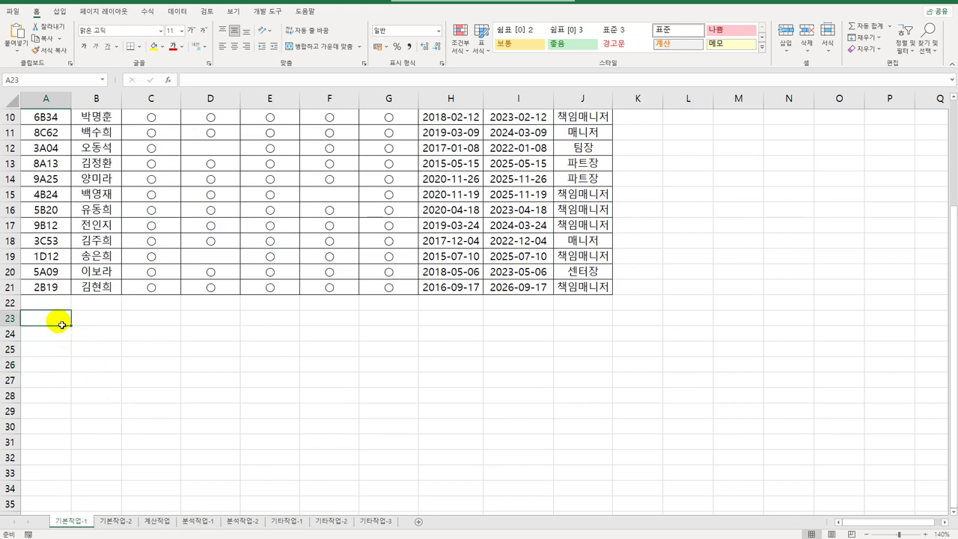
{"action": "type", "text": "조건"}
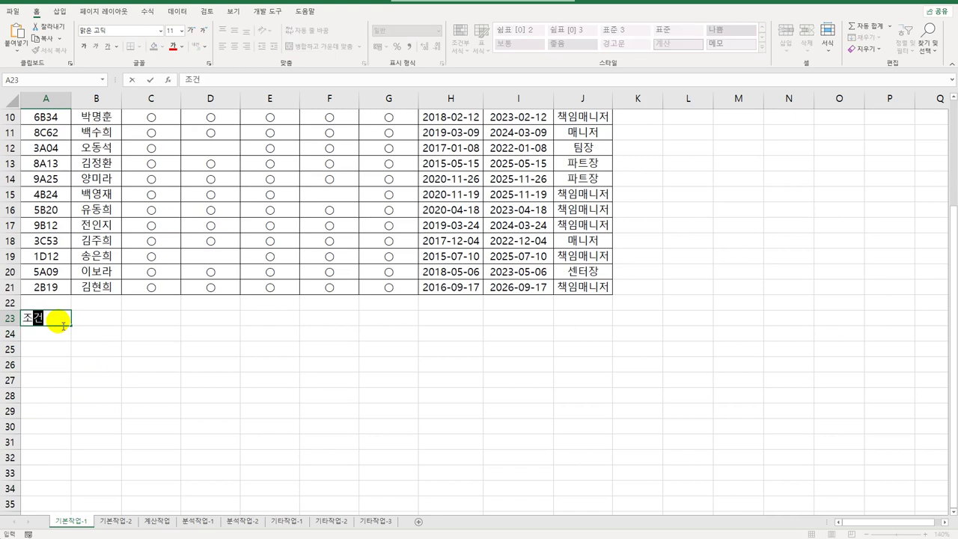
{"action": "key", "text": "Return"}
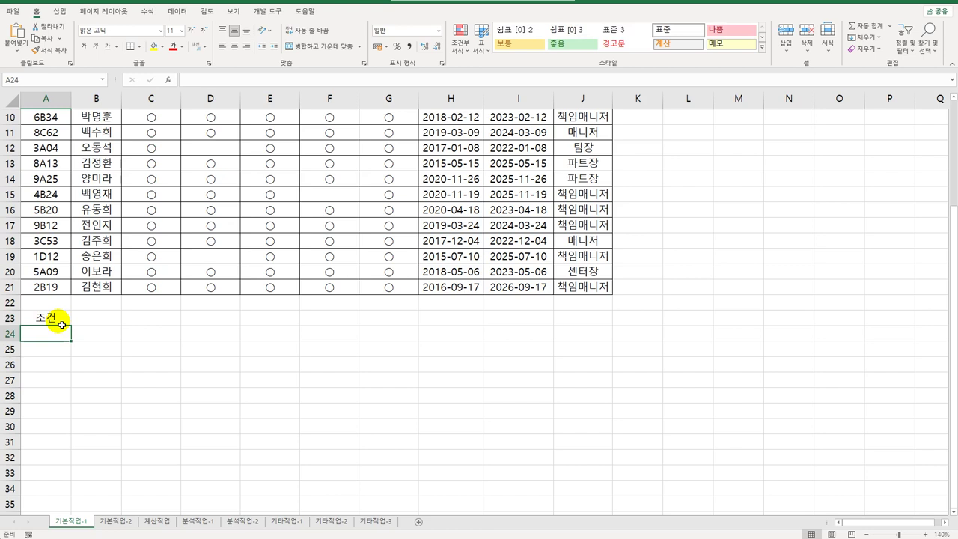
Begin an AND formula in A24 whose first condition is COUNTA(C3:G3)=5
{"action": "type", "text": "="}
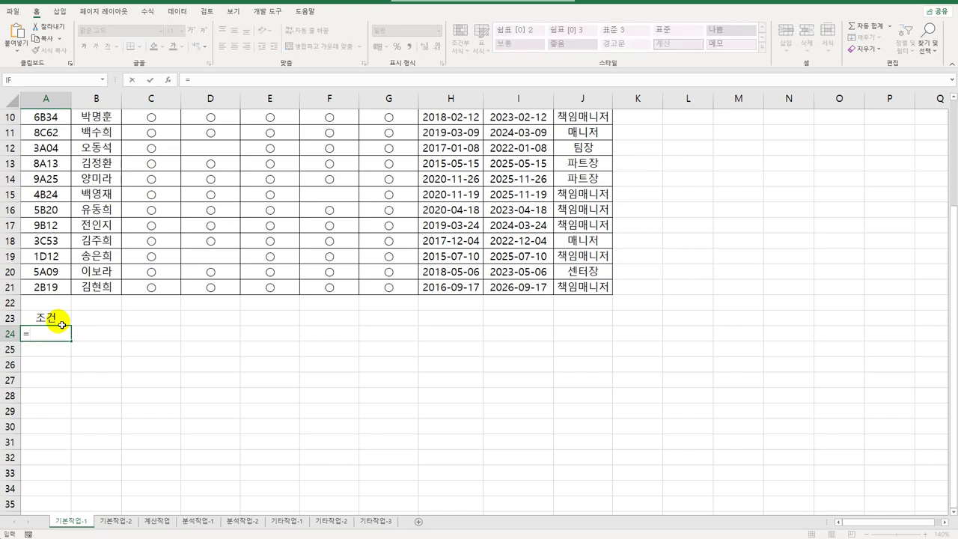
{"action": "type", "text": "ㅁ"}
{"action": "key", "text": "BackSpace"}
{"action": "type", "text": "and("}
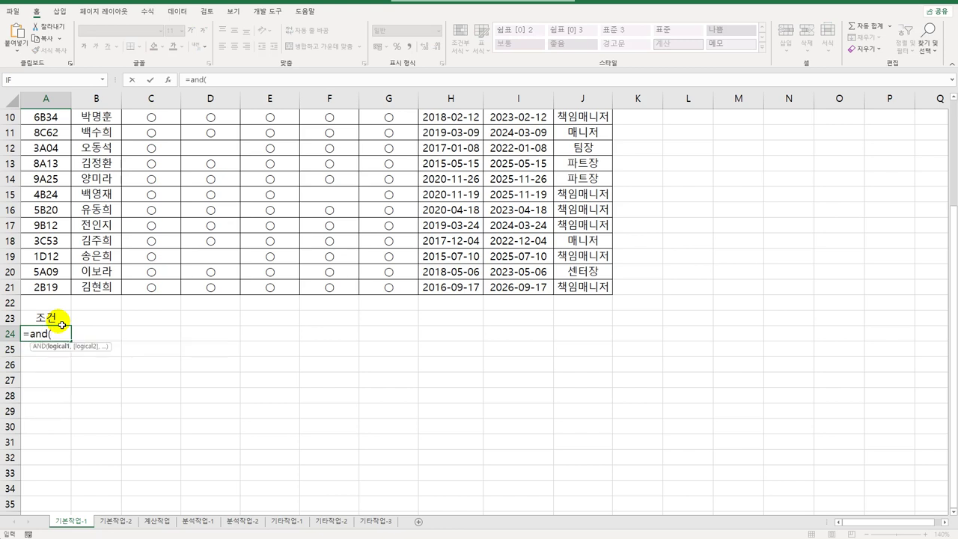
{"action": "type", "text": "count"}
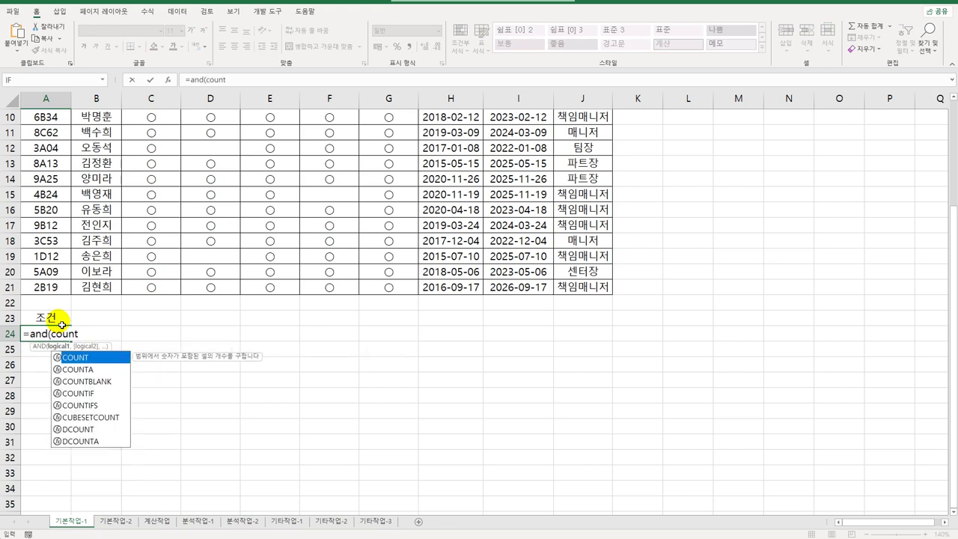
{"action": "type", "text": "a("}
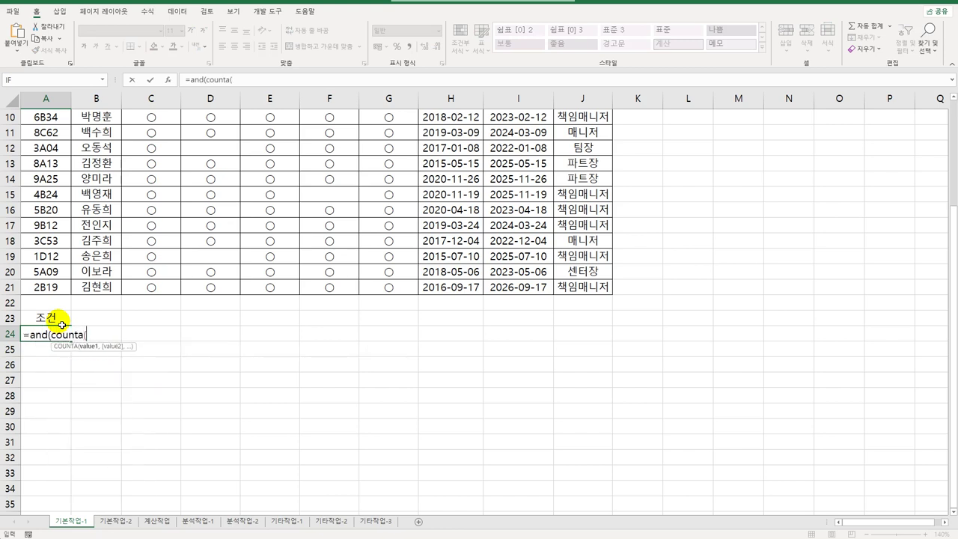
{"action": "scroll", "coordinate": [22, 322], "scroll_direction": "up", "scroll_amount": 3}
{"action": "left_click_drag", "start_coordinate": [149, 148], "coordinate": [375, 149]}
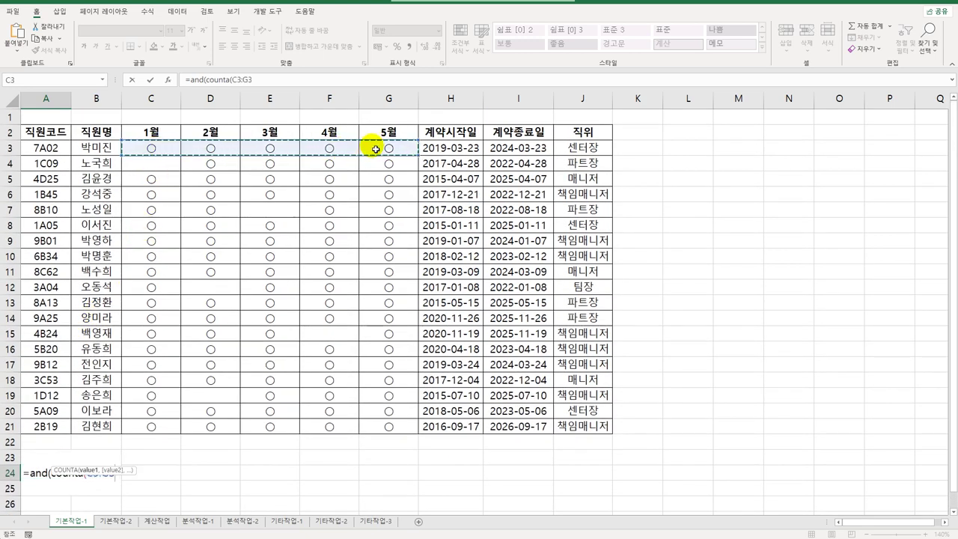
{"action": "type", "text": ")"}
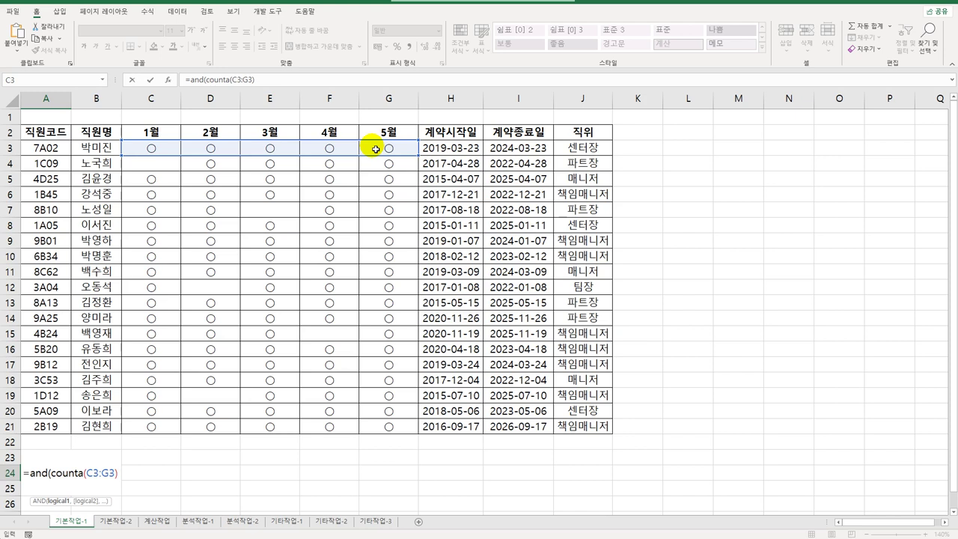
{"action": "type", "text": "=5"}
{"action": "type", "text": ","}
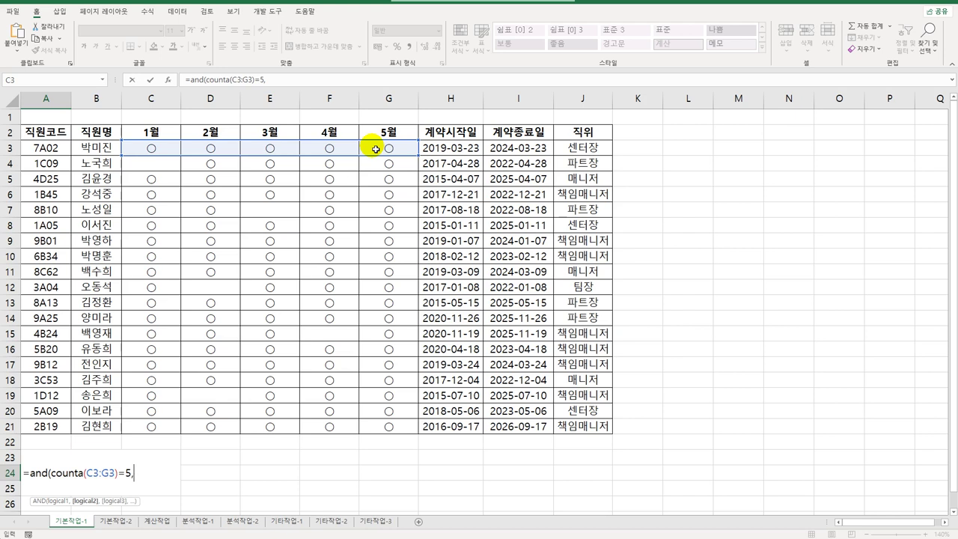
Add YEAR(I3)=2022 as the second AND condition and complete the formula in A24
{"action": "type", "text": "y"}
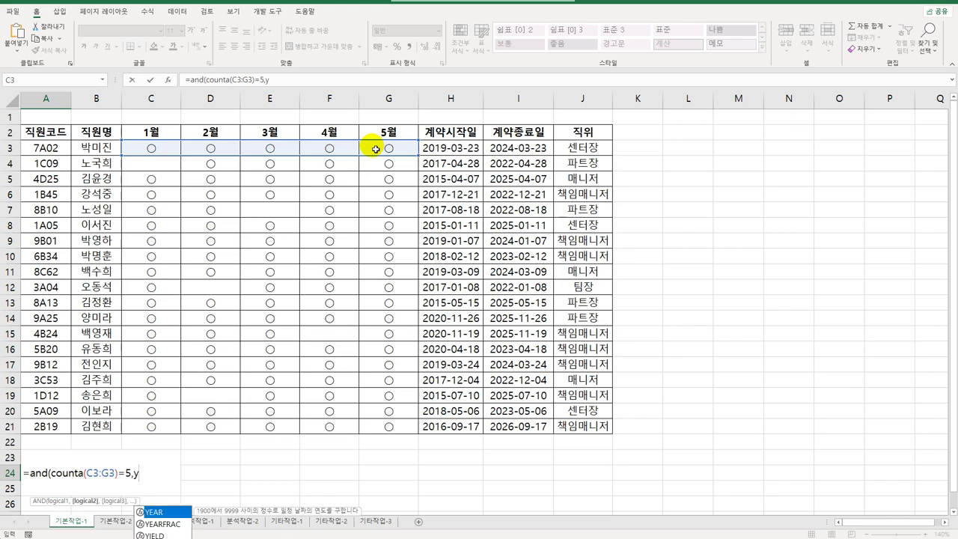
{"action": "key", "text": "Tab"}
{"action": "left_click", "coordinate": [515, 144]}
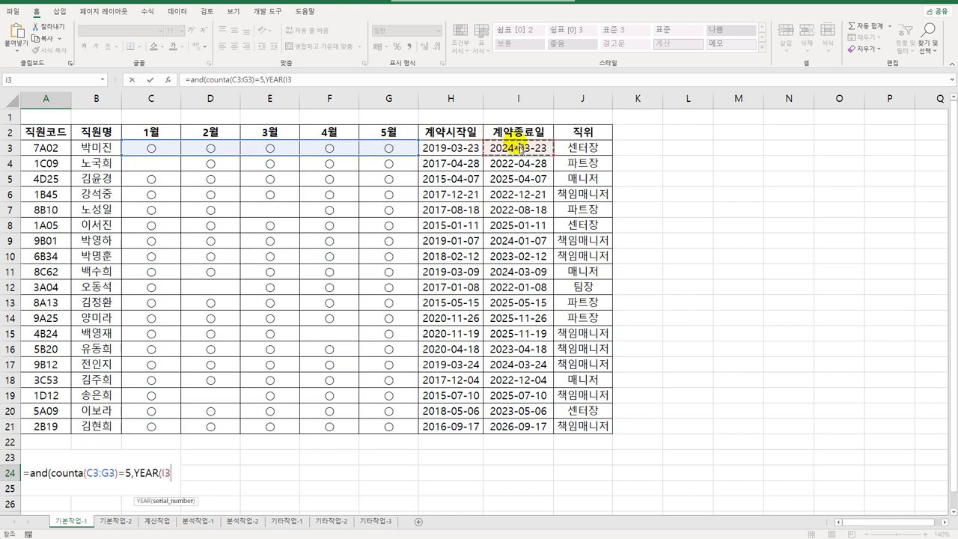
{"action": "type", "text": ")="}
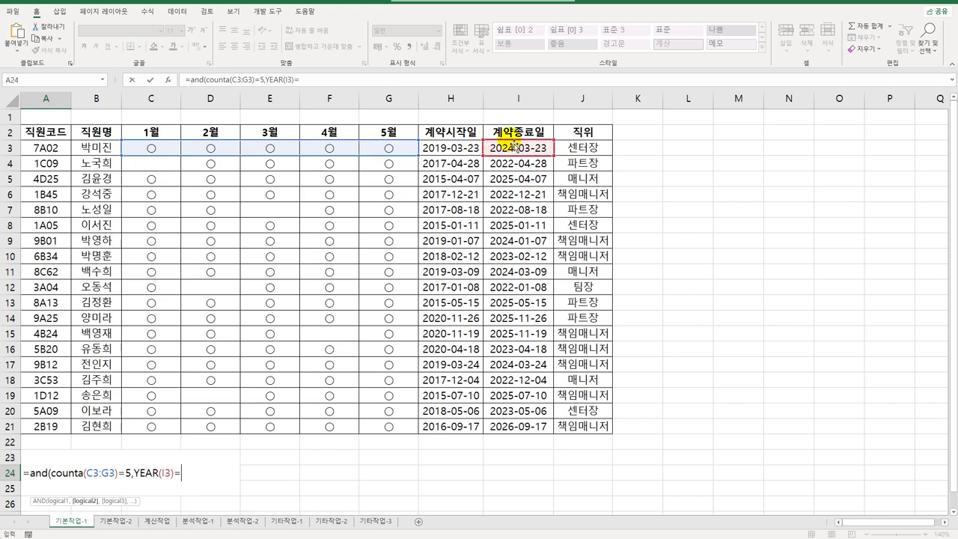
{"action": "type", "text": "2022)"}
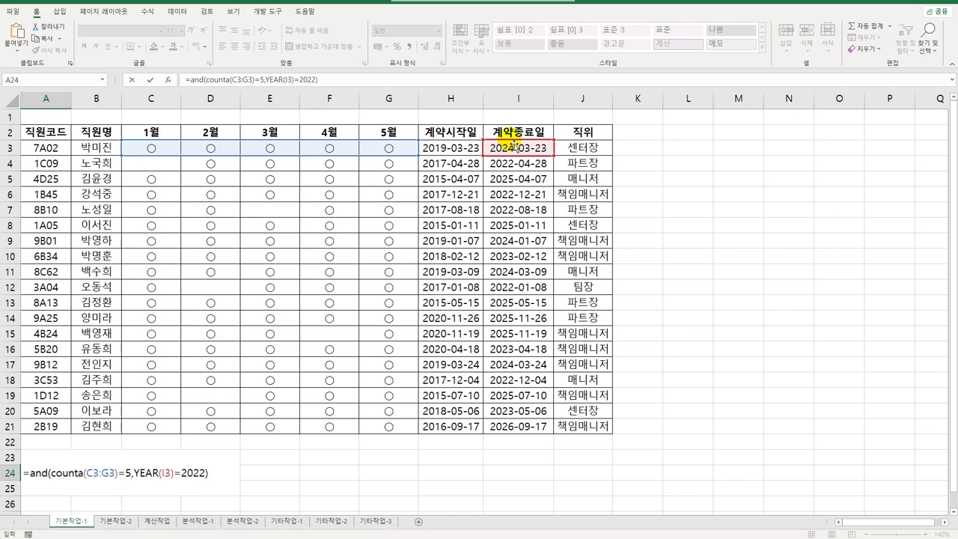
{"action": "key", "text": "Return"}
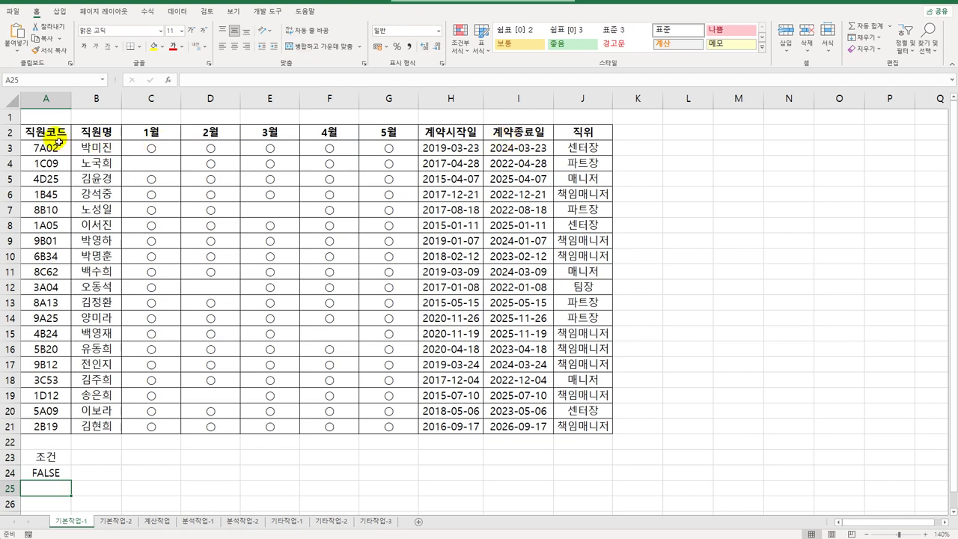
Copy the headers 직원코드, 직원명, 계약종료일 and 직위 from row 2 to the range starting at A26
{"action": "left_click_drag", "start_coordinate": [54, 132], "coordinate": [94, 134]}
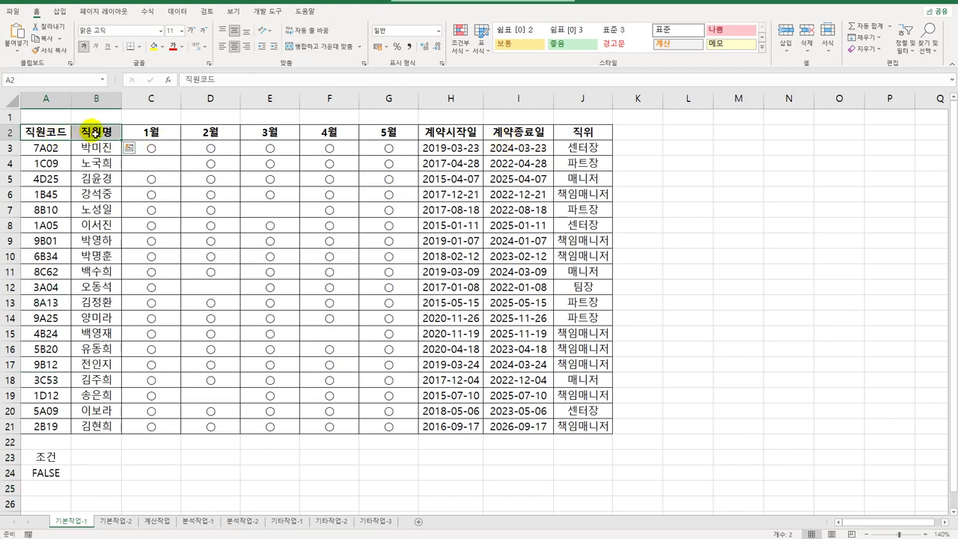
{"action": "left_click", "coordinate": [524, 135], "text": "ctrl"}
{"action": "left_click_drag", "start_coordinate": [524, 134], "coordinate": [580, 133]}
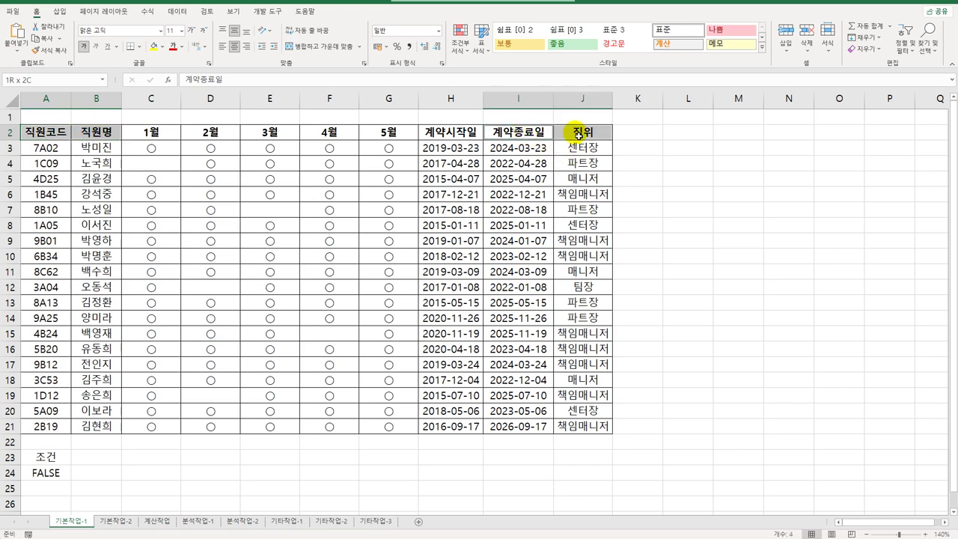
{"action": "key", "text": "ctrl+c"}
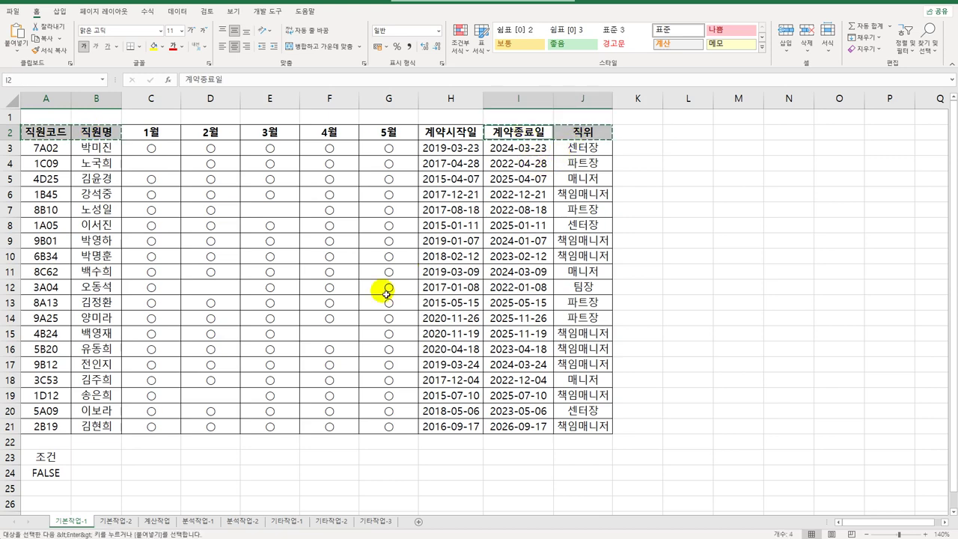
{"action": "scroll", "coordinate": [321, 312], "scroll_direction": "down", "scroll_amount": 3}
{"action": "left_click", "coordinate": [56, 369]}
{"action": "key", "text": "ctrl+v"}
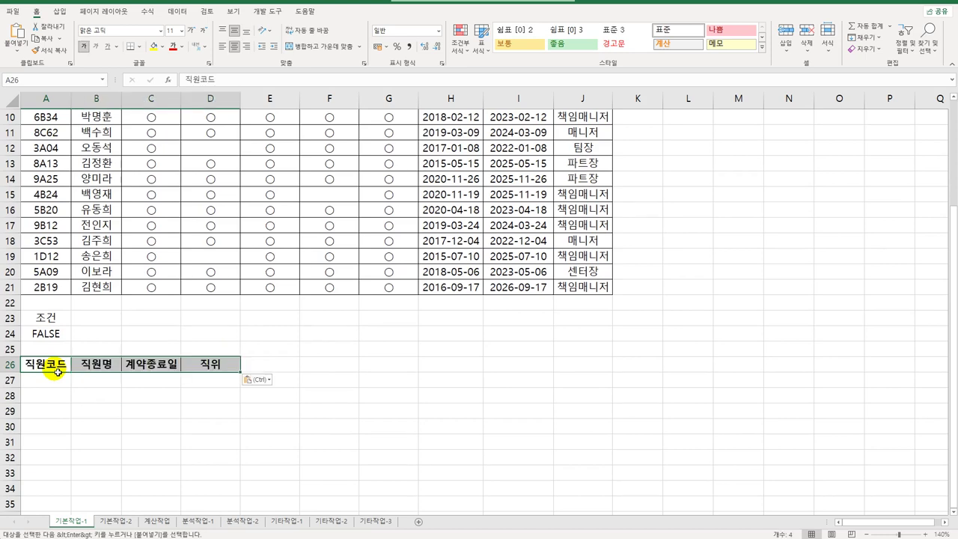
Start an advanced filter on the employee table A2:J21 with A23:A24 as the criteria range
{"action": "scroll", "coordinate": [288, 338], "scroll_direction": "up", "scroll_amount": 3}
{"action": "left_click", "coordinate": [233, 223]}
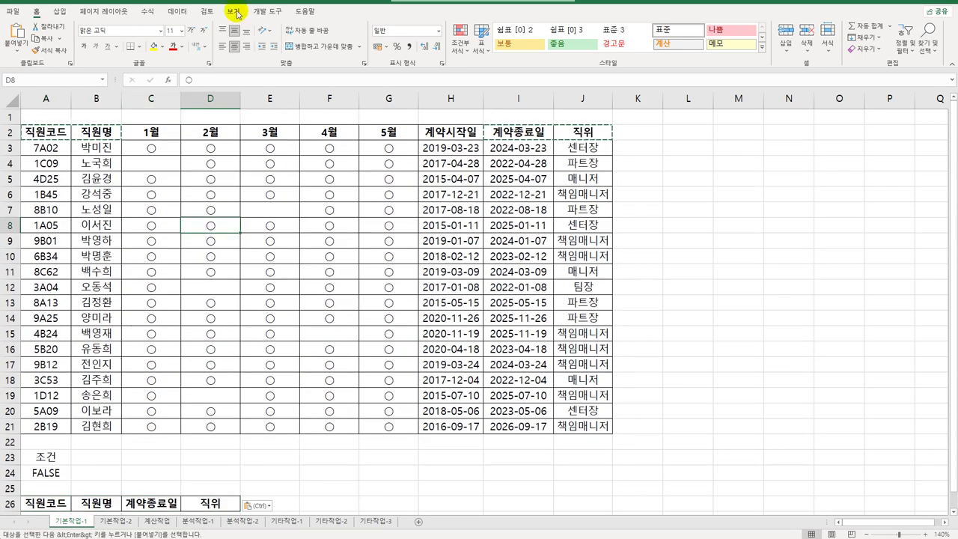
{"action": "left_click", "coordinate": [177, 12]}
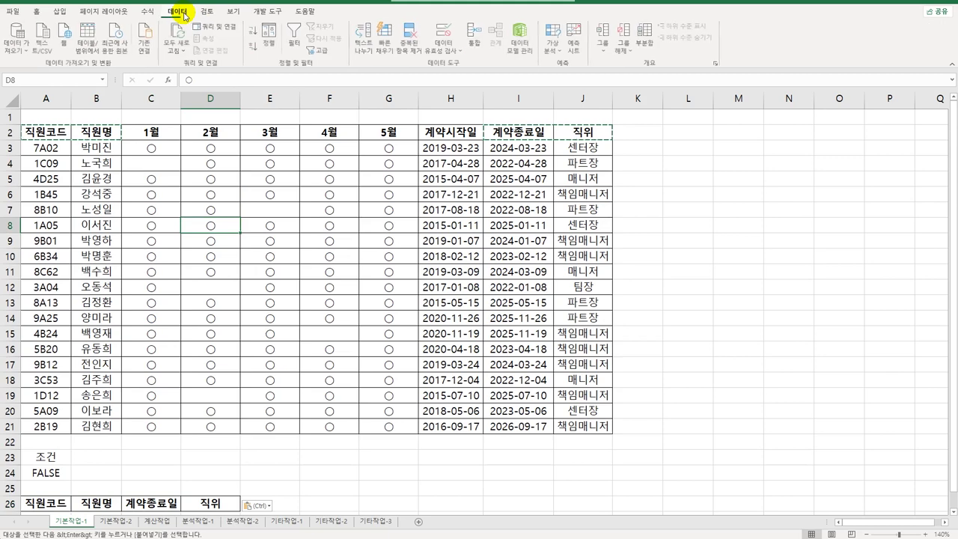
{"action": "left_click", "coordinate": [317, 50]}
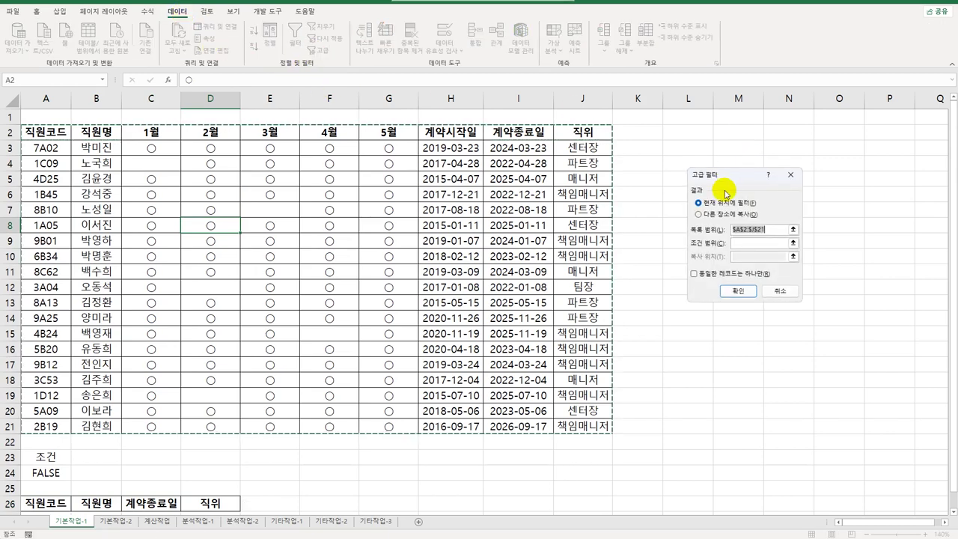
{"action": "left_click", "coordinate": [748, 242]}
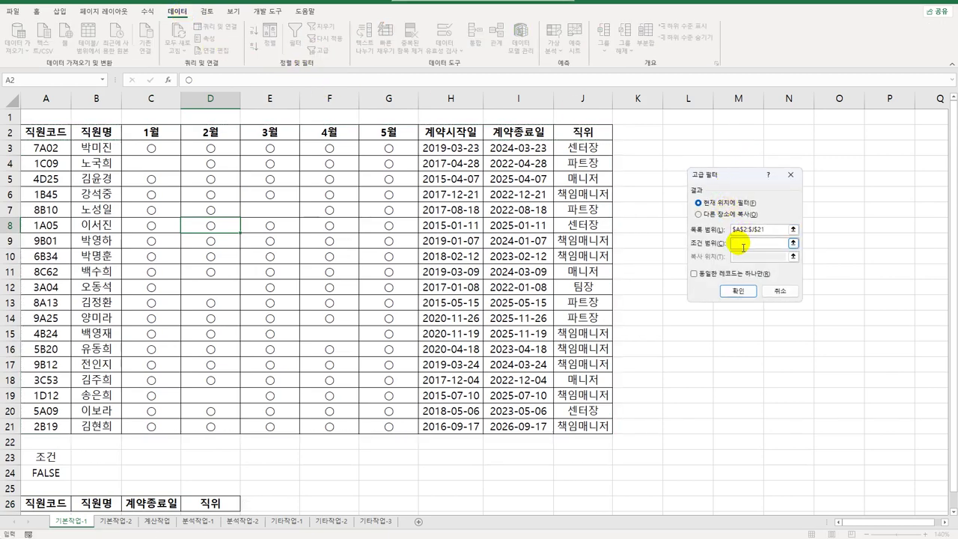
{"action": "left_click_drag", "start_coordinate": [30, 458], "coordinate": [36, 473]}
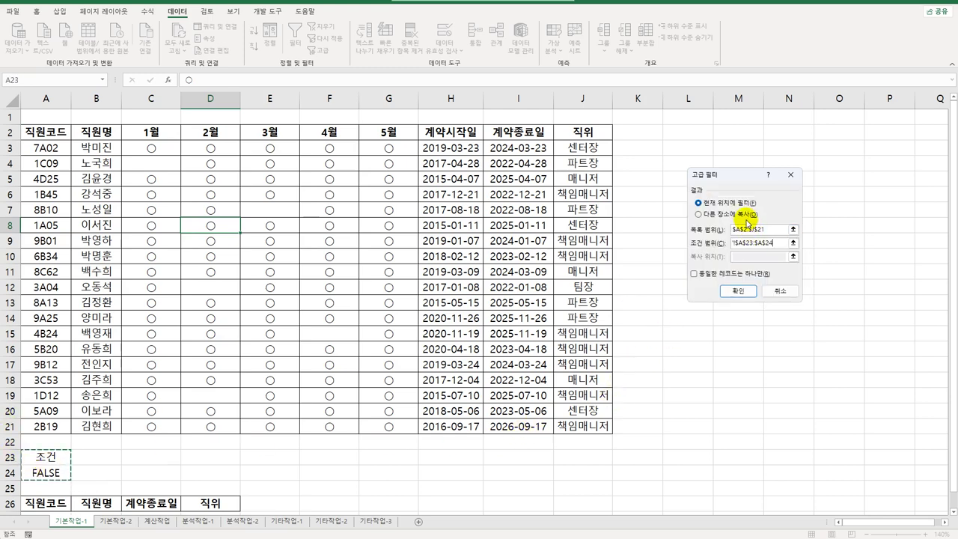
Set the advanced filter to copy its results to another location, A26:D26, and run it
{"action": "left_click", "coordinate": [697, 214]}
{"action": "left_click", "coordinate": [741, 256]}
{"action": "scroll", "coordinate": [404, 340], "scroll_direction": "down", "scroll_amount": 2}
{"action": "scroll", "coordinate": [404, 340], "scroll_direction": "down", "scroll_amount": 1}
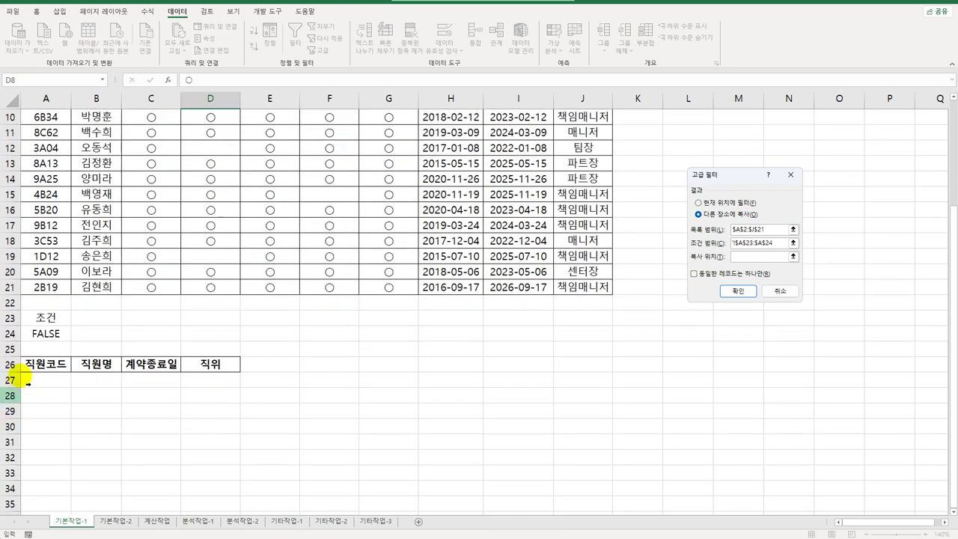
{"action": "left_click_drag", "start_coordinate": [45, 364], "coordinate": [208, 365]}
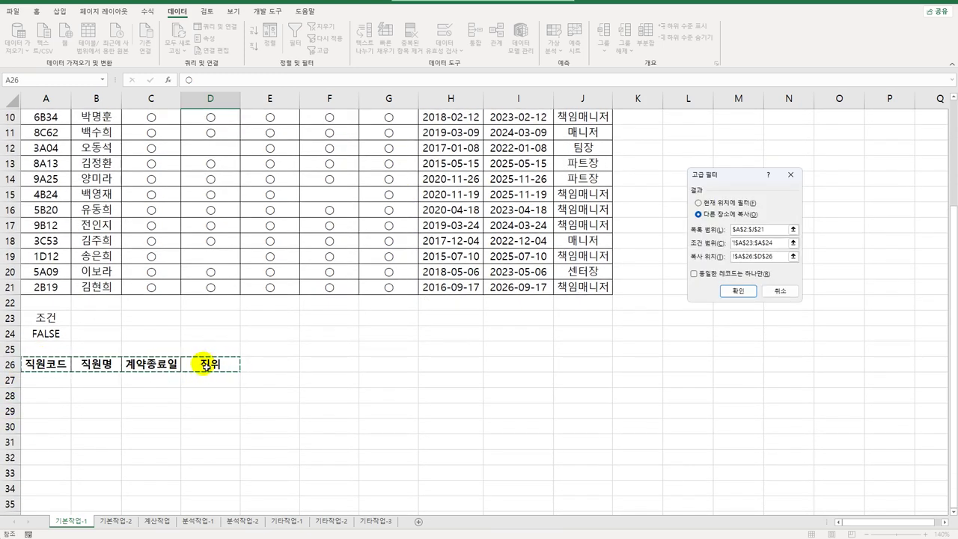
{"action": "left_click", "coordinate": [737, 291]}
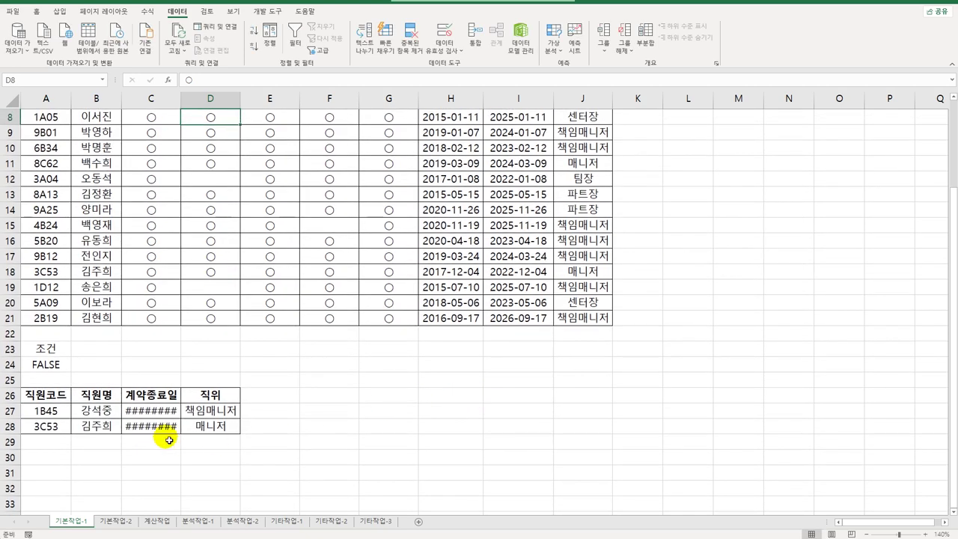
Autofit the width of column C so the extracted 계약종료일 dates fit
{"action": "double_click", "coordinate": [184, 103]}
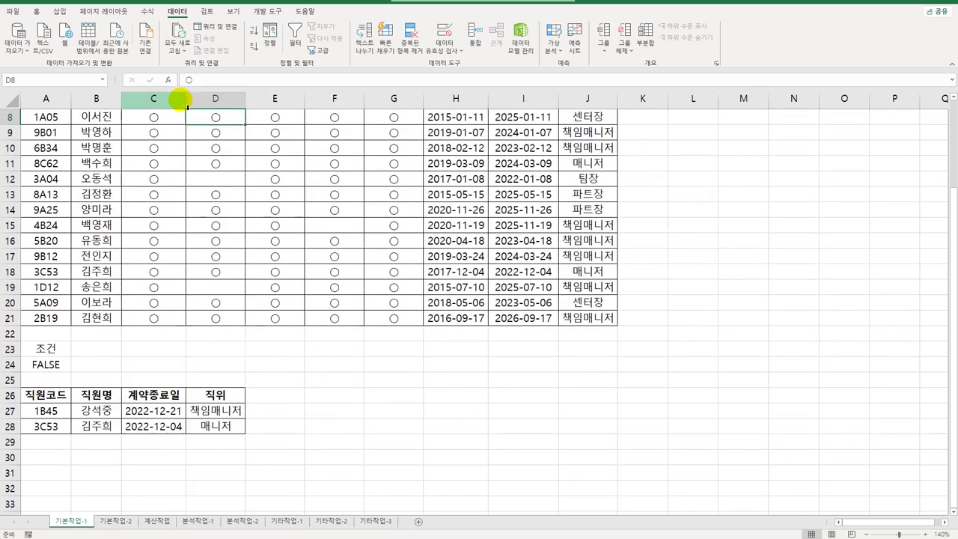
{"action": "left_click_drag", "start_coordinate": [160, 414], "coordinate": [163, 434]}
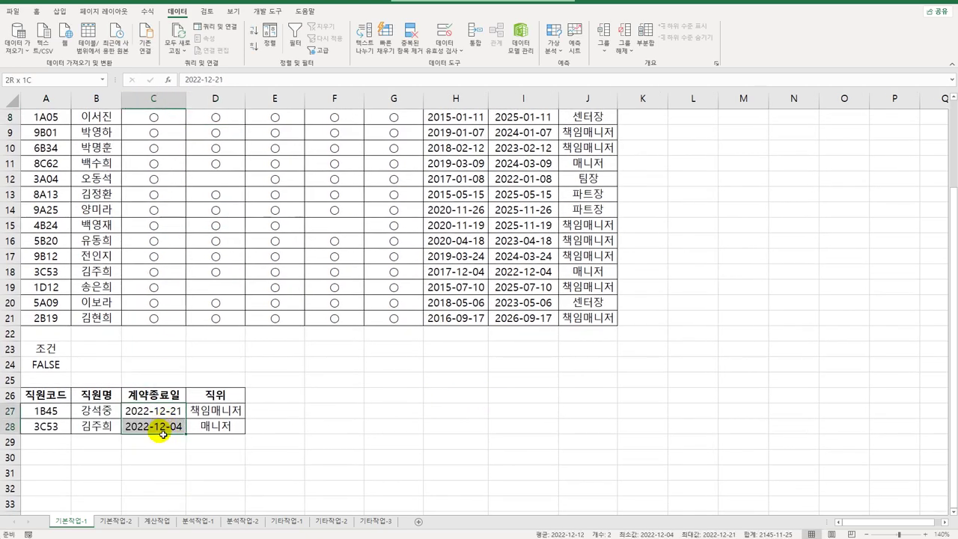
{"action": "left_click", "coordinate": [298, 453]}
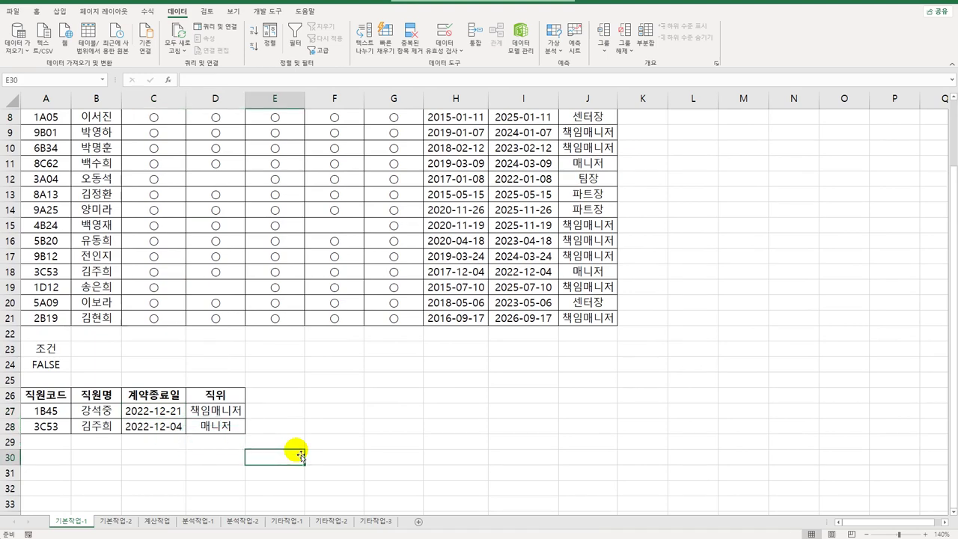
Start a new conditional formatting rule on the employee data A3:J21 that uses a formula to determine which cells to format
{"action": "scroll", "coordinate": [298, 453], "scroll_direction": "up", "scroll_amount": 3}
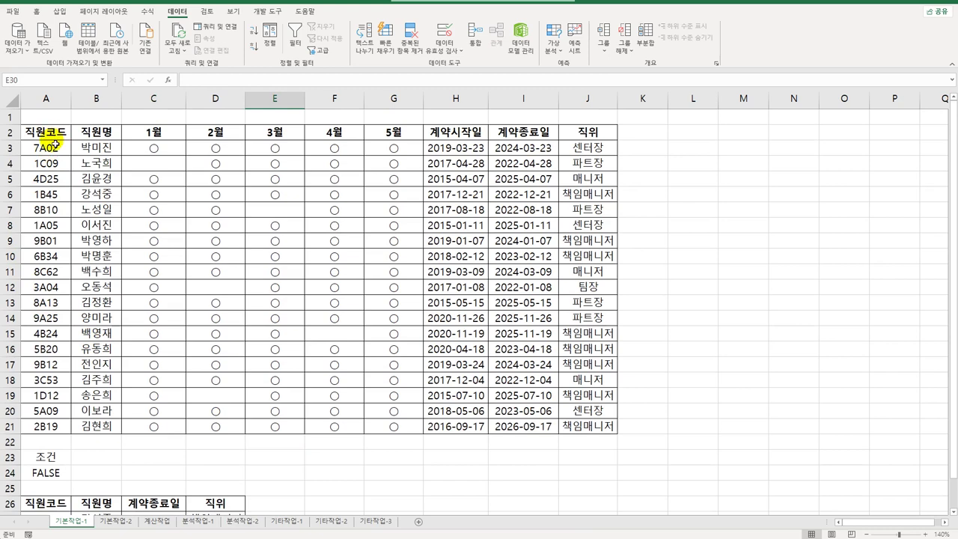
{"action": "left_click_drag", "start_coordinate": [50, 152], "coordinate": [571, 424]}
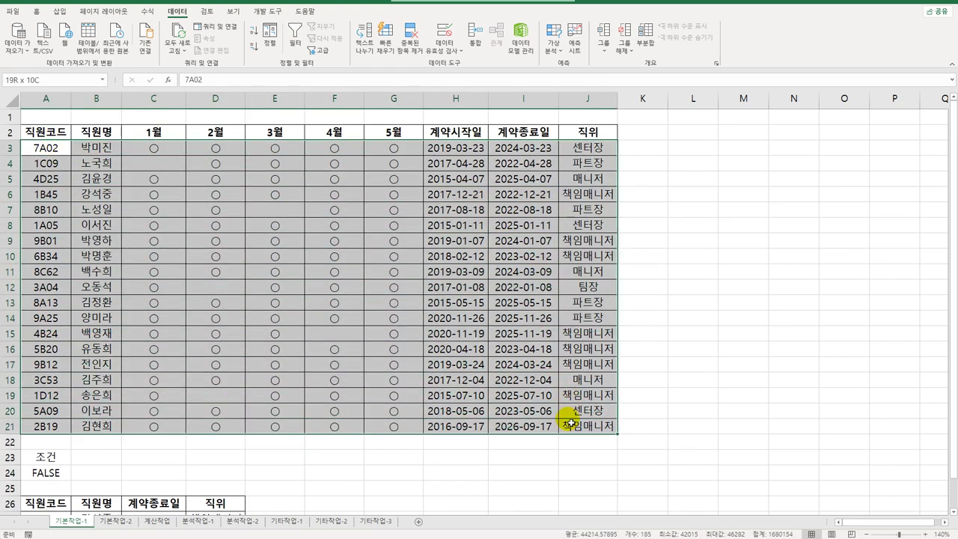
{"action": "left_click_drag", "start_coordinate": [571, 423], "coordinate": [571, 424]}
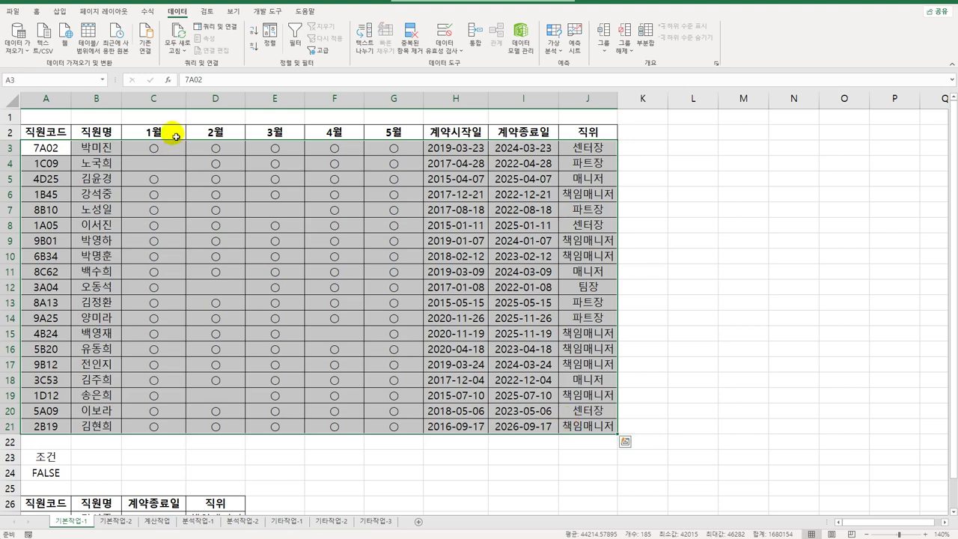
{"action": "left_click", "coordinate": [35, 12]}
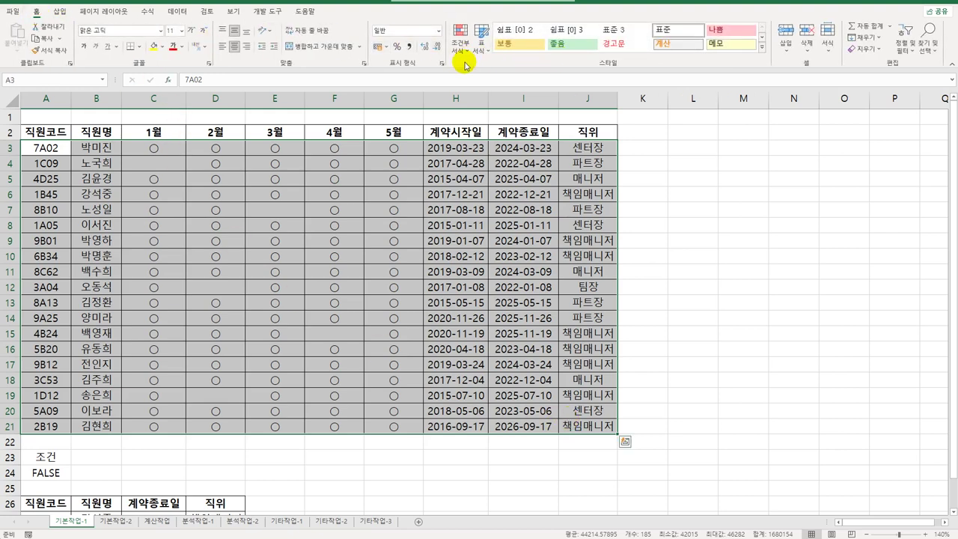
{"action": "left_click", "coordinate": [461, 45]}
{"action": "left_click", "coordinate": [483, 187]}
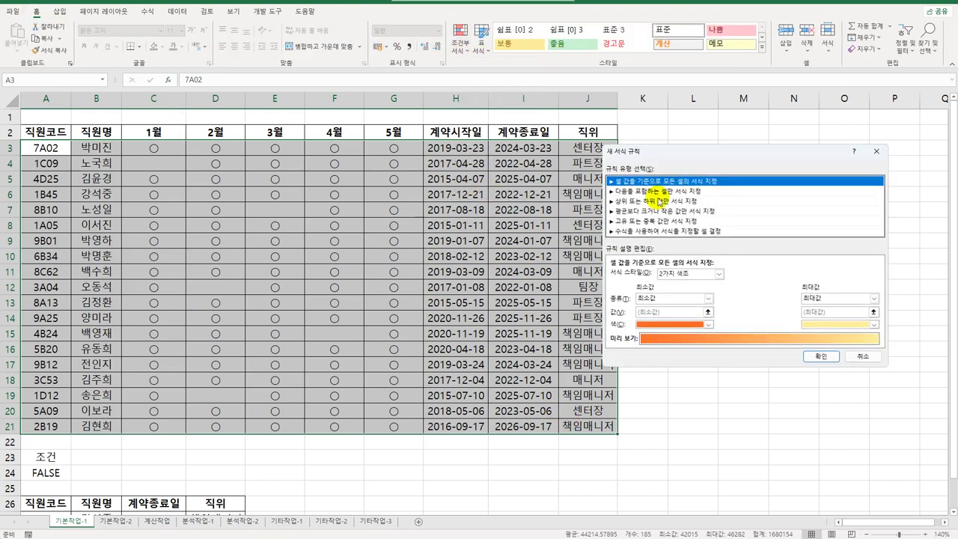
{"action": "left_click", "coordinate": [664, 232]}
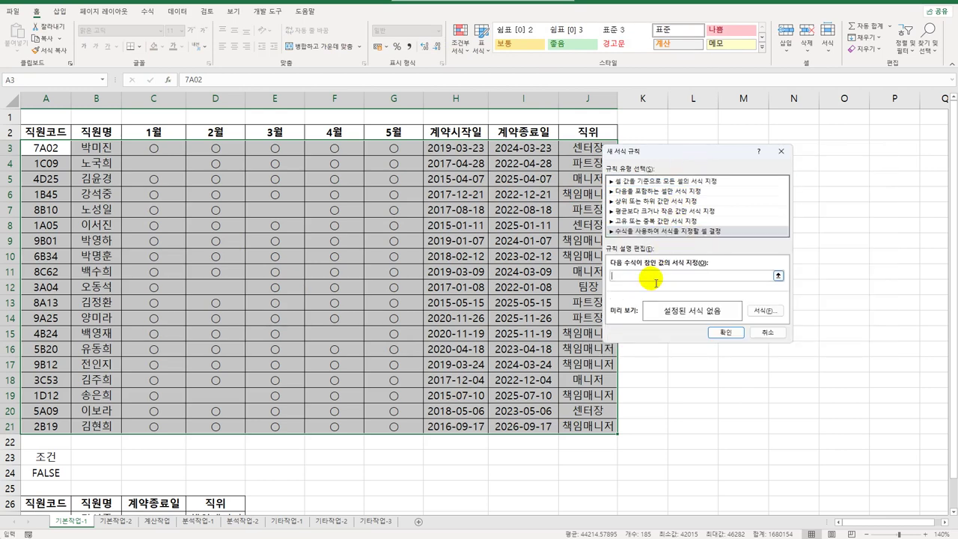
{"action": "left_click_drag", "start_coordinate": [661, 157], "coordinate": [697, 136]}
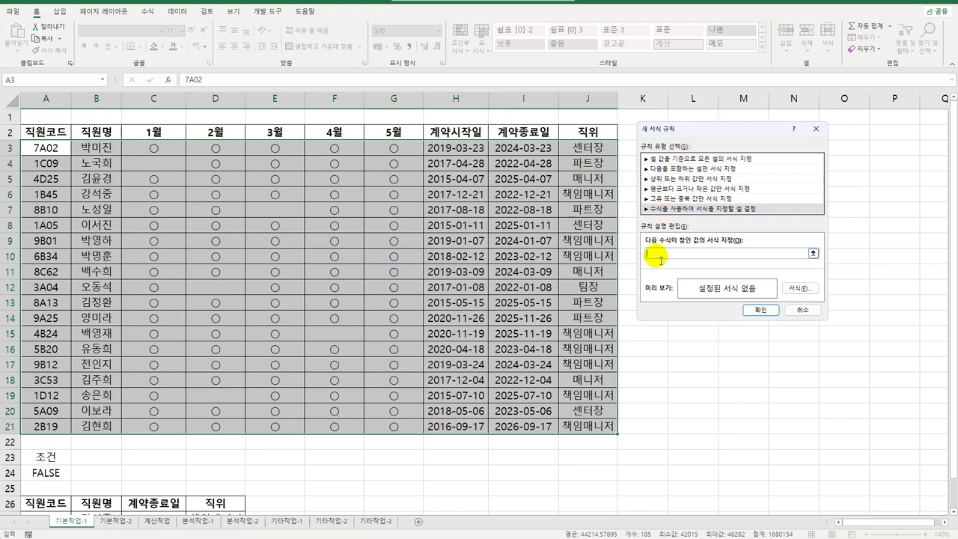
Begin the rule's AND formula with the contract end condition $I3<=date(2024,12,31), fixing only the column of the cell reference
{"action": "type", "text": "=and("}
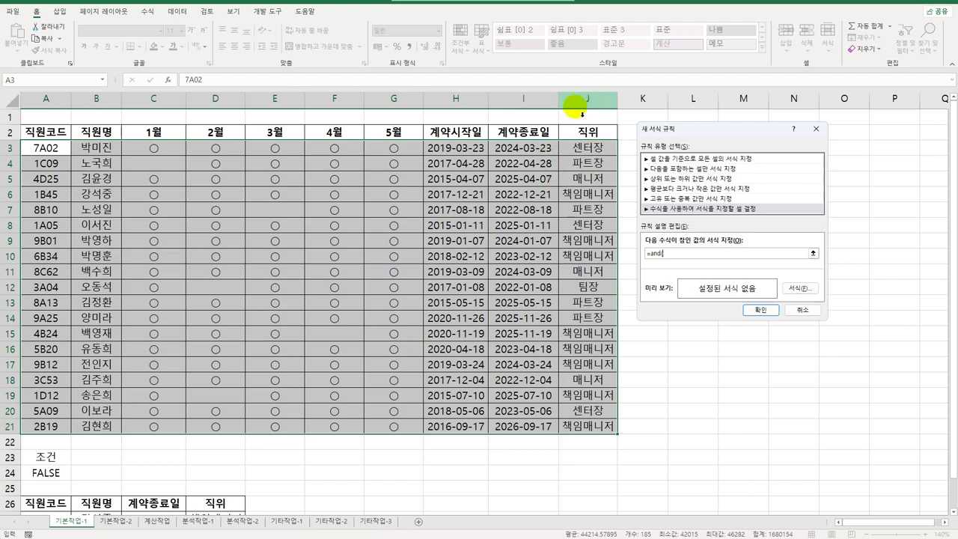
{"action": "left_click", "coordinate": [530, 147]}
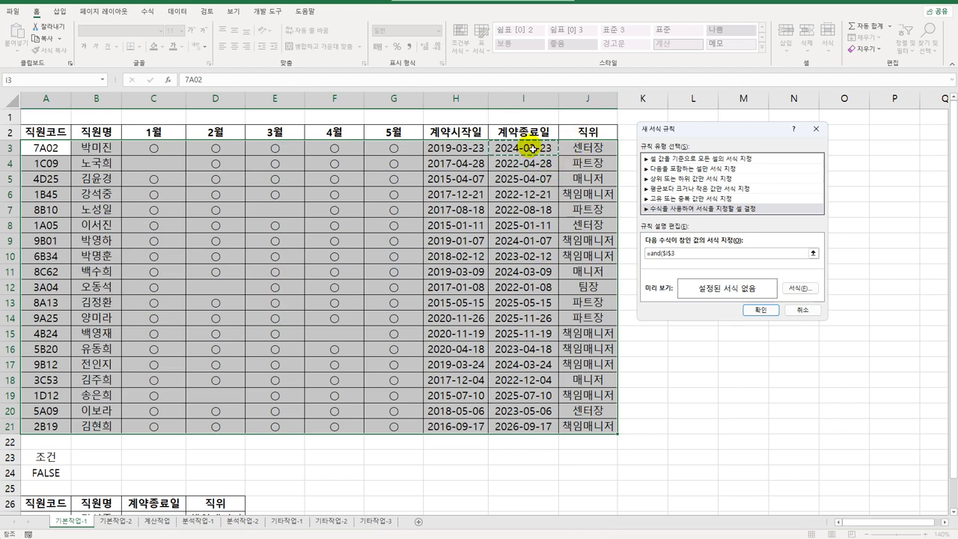
{"action": "key", "text": "F4"}
{"action": "key", "text": "F4"}
{"action": "type", "text": "<=date(2024-12-"}
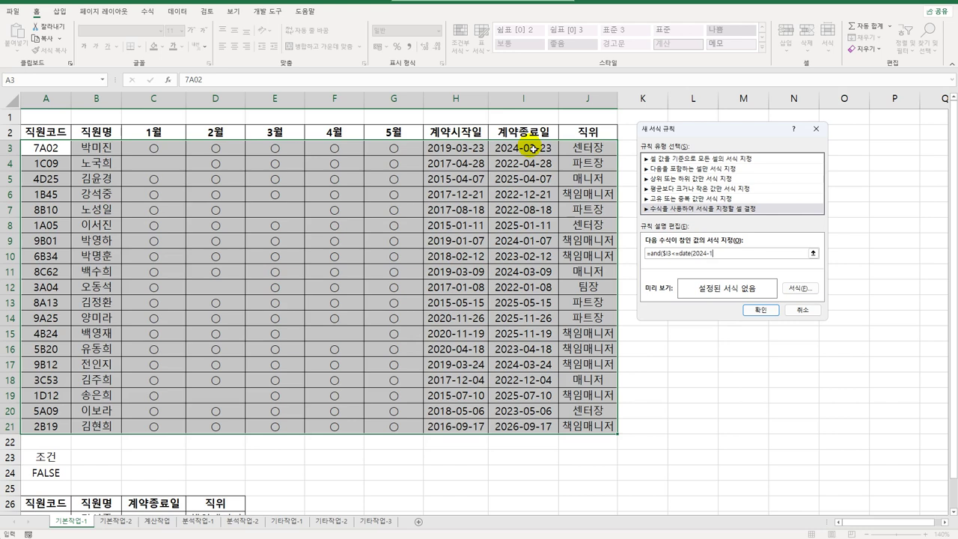
{"action": "type", "text": "31"}
{"action": "key", "text": "BackSpace"}
{"action": "key", "text": "BackSpace"}
{"action": "key", "text": "BackSpace"}
{"action": "key", "text": "BackSpace"}
{"action": "key", "text": "BackSpace"}
{"action": "key", "text": "BackSpace"}
{"action": "type", "text": ",12,31)"}
{"action": "type", "text": ","}
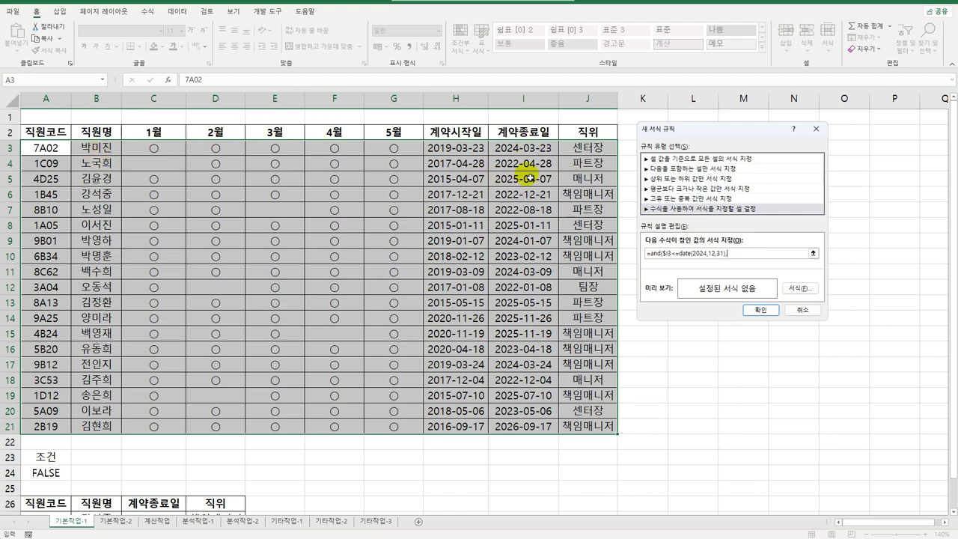
Complete the rule formula with the position condition $J3="책임매니저", fixing only the column, and close the AND function
{"action": "left_click", "coordinate": [612, 147]}
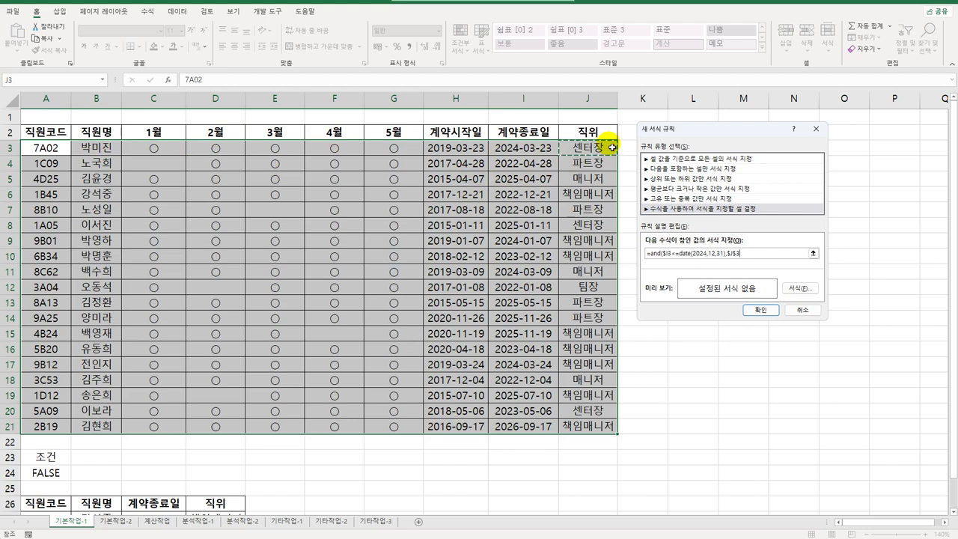
{"action": "key", "text": "F4"}
{"action": "key", "text": "F4"}
{"action": "type", "text": "="}
{"action": "type", "text": "\"ㅊ"}
{"action": "type", "text": "책임"}
{"action": "type", "text": "매니저\""}
{"action": "type", "text": ")"}
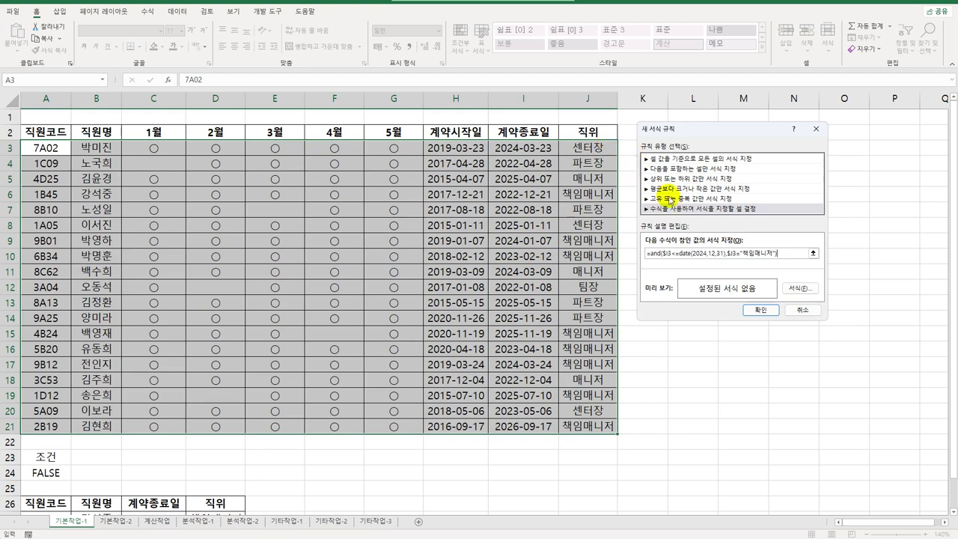
Set the rule's font to standard blue and bold (굵게), and apply the conditional formatting
{"action": "left_click", "coordinate": [800, 289]}
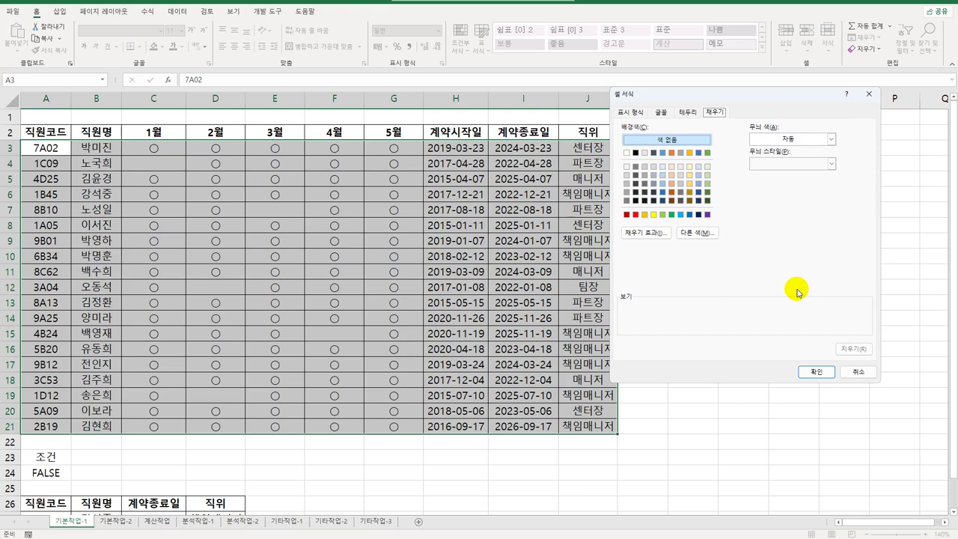
{"action": "left_click", "coordinate": [657, 113]}
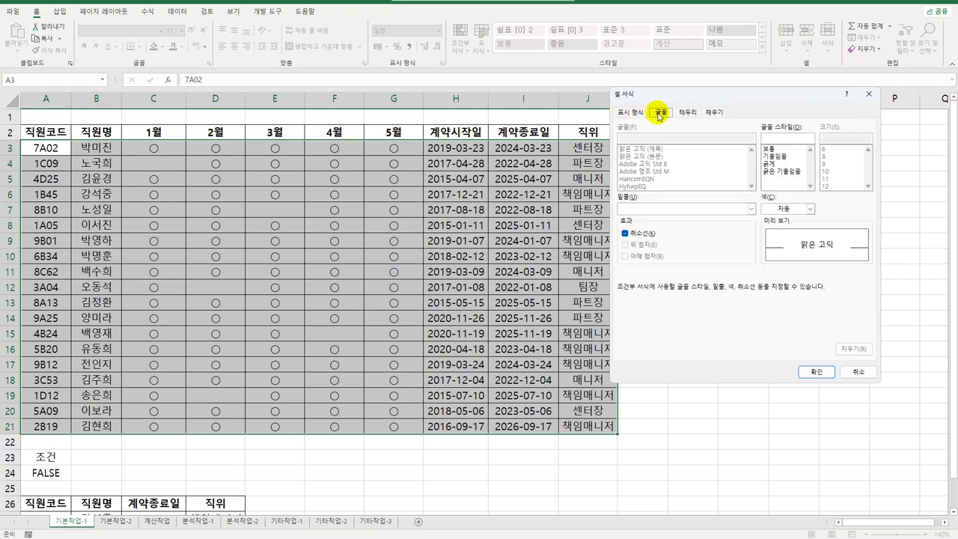
{"action": "left_click", "coordinate": [810, 209]}
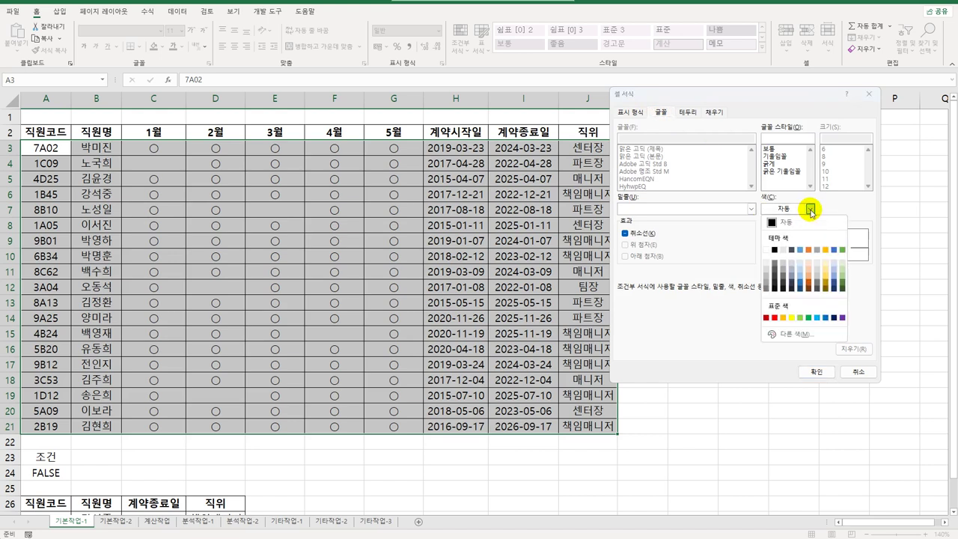
{"action": "left_click", "coordinate": [826, 318]}
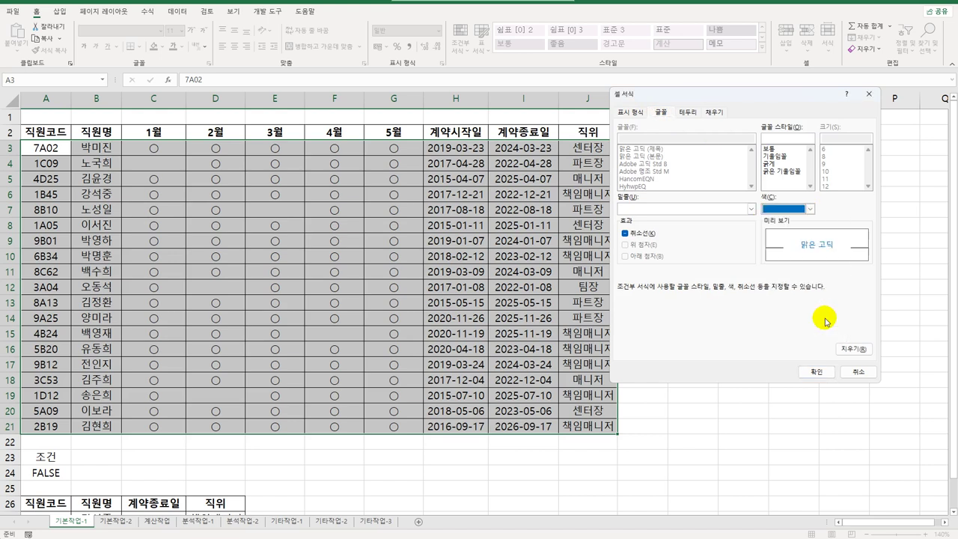
{"action": "left_click", "coordinate": [771, 163]}
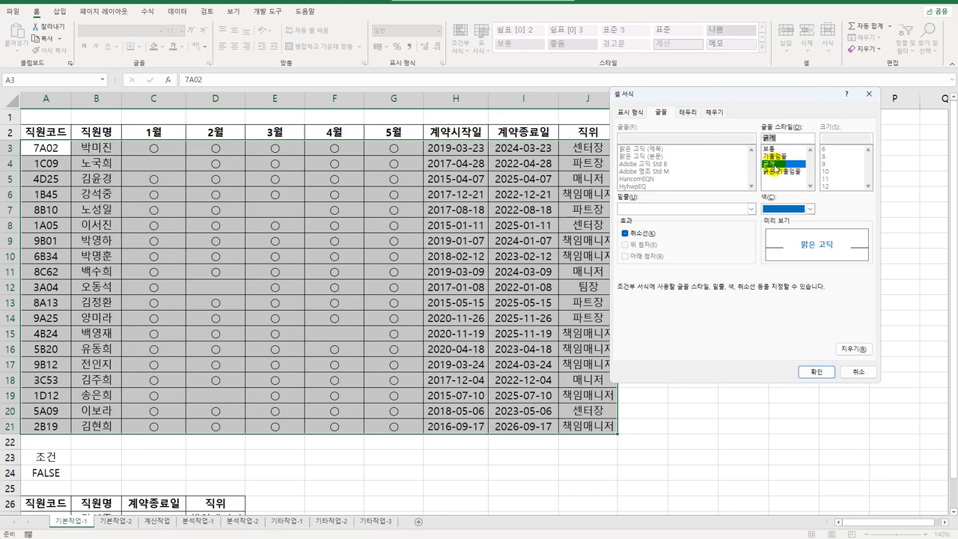
{"action": "left_click", "coordinate": [816, 371]}
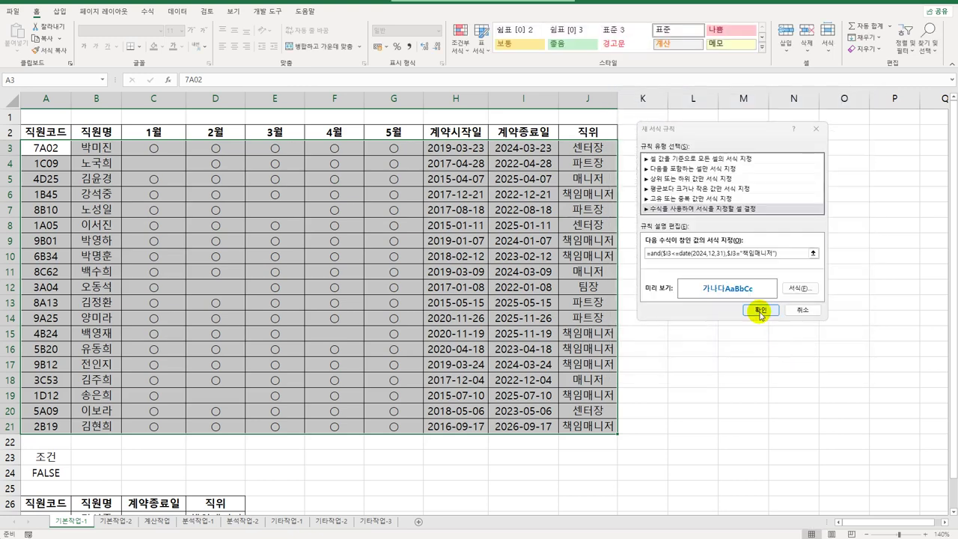
{"action": "left_click", "coordinate": [760, 311]}
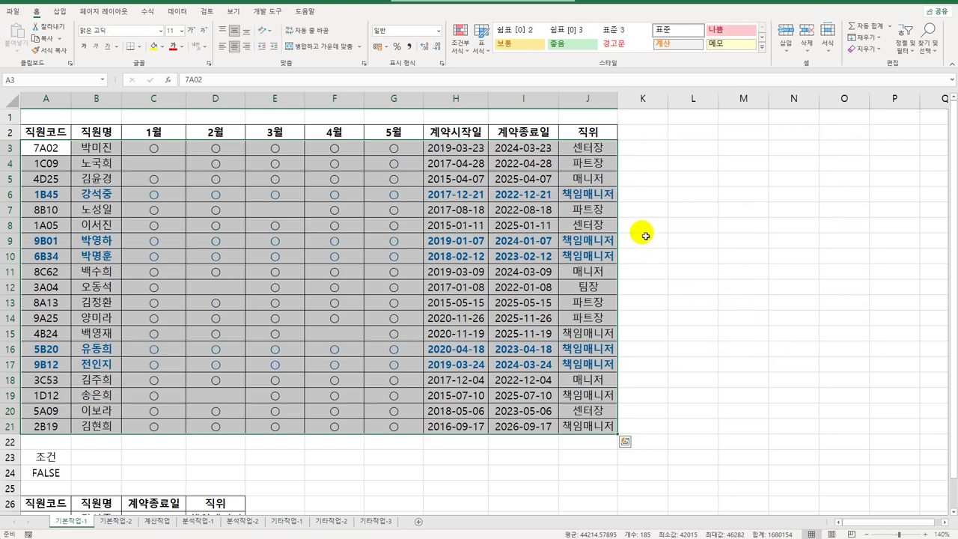
Check the 직위 and 계약종료일 values of the formatted rows against the rule's conditions
{"action": "left_click", "coordinate": [599, 192]}
{"action": "left_click", "coordinate": [590, 240]}
{"action": "left_click", "coordinate": [588, 256]}
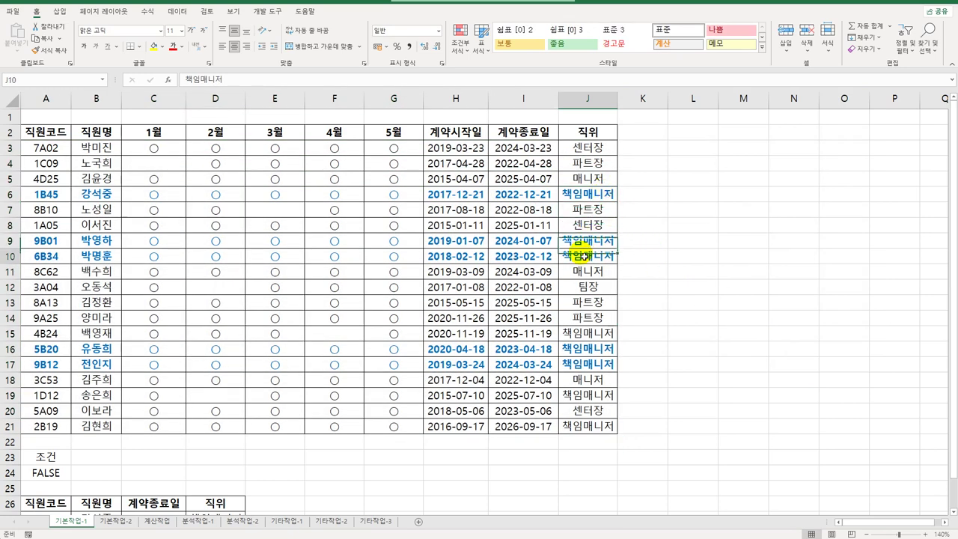
{"action": "left_click", "coordinate": [529, 194]}
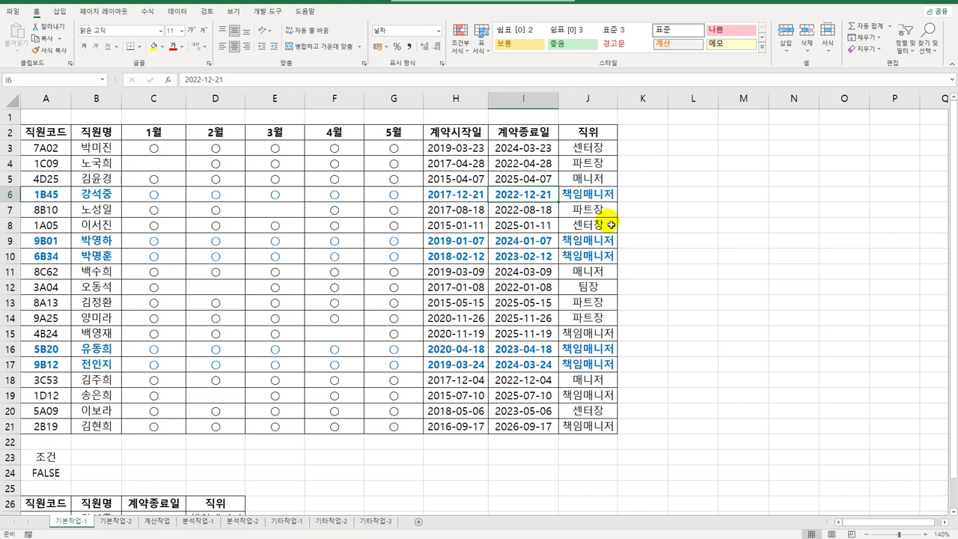
{"action": "left_click", "coordinate": [533, 364]}
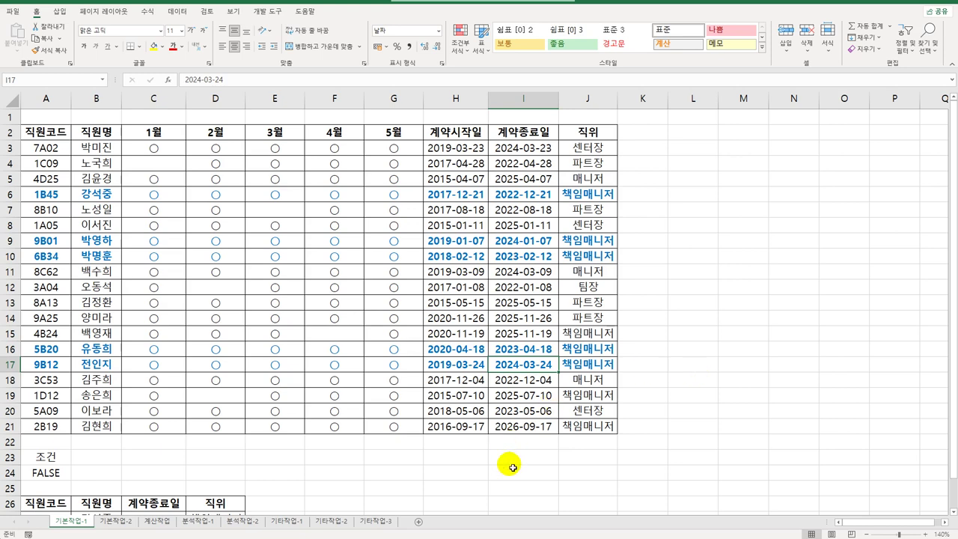
Set the table range A2:I22 on the 기본작업-2 sheet as the print area
{"action": "left_click", "coordinate": [122, 520]}
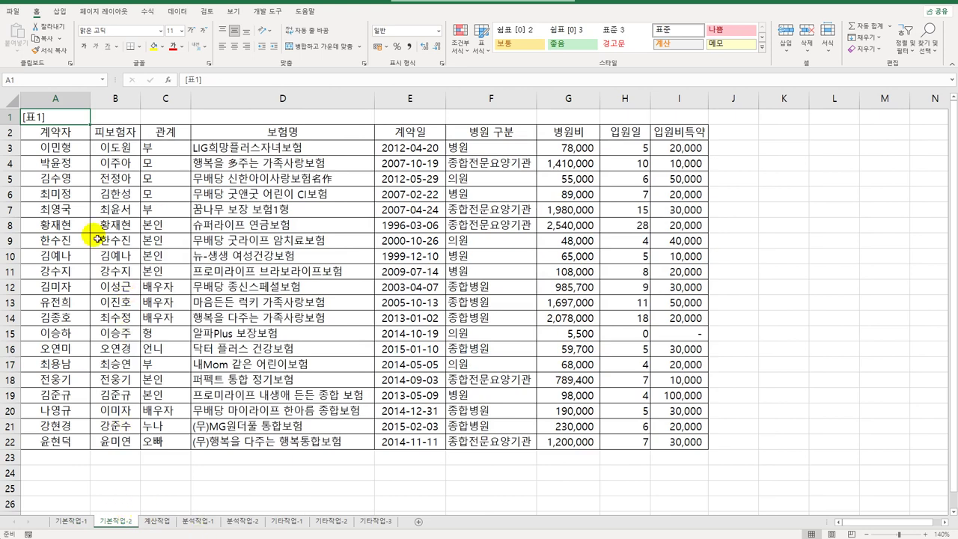
{"action": "left_click_drag", "start_coordinate": [71, 131], "coordinate": [667, 442]}
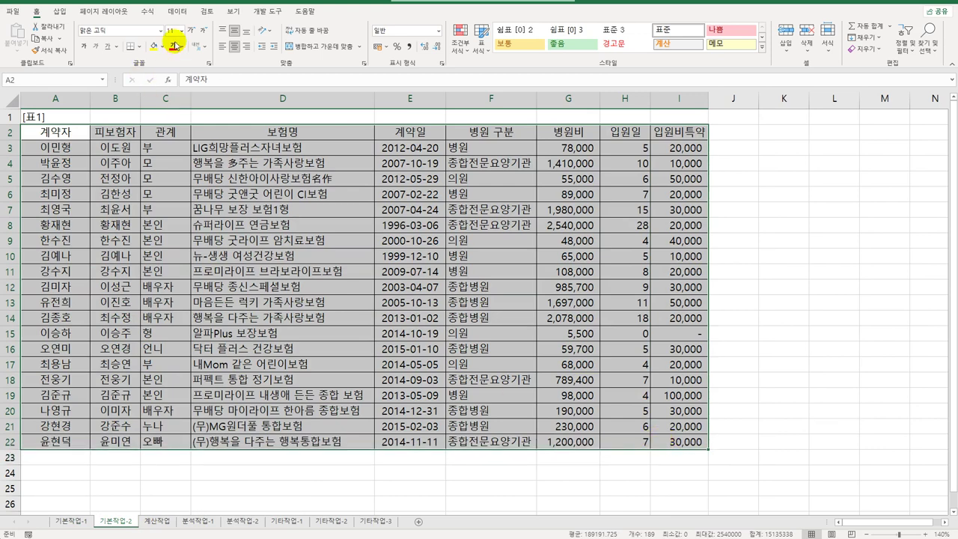
{"action": "left_click", "coordinate": [116, 15]}
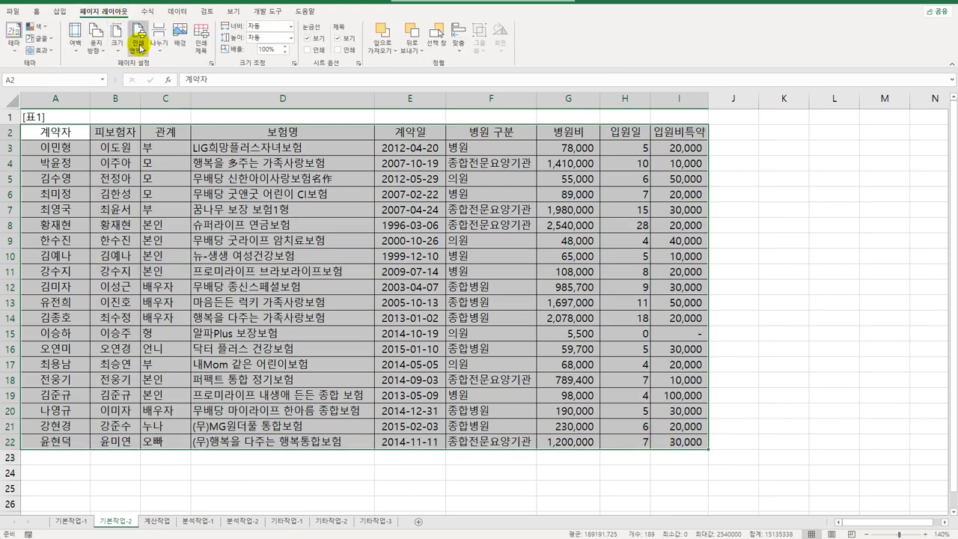
{"action": "left_click", "coordinate": [137, 51]}
{"action": "left_click", "coordinate": [151, 69]}
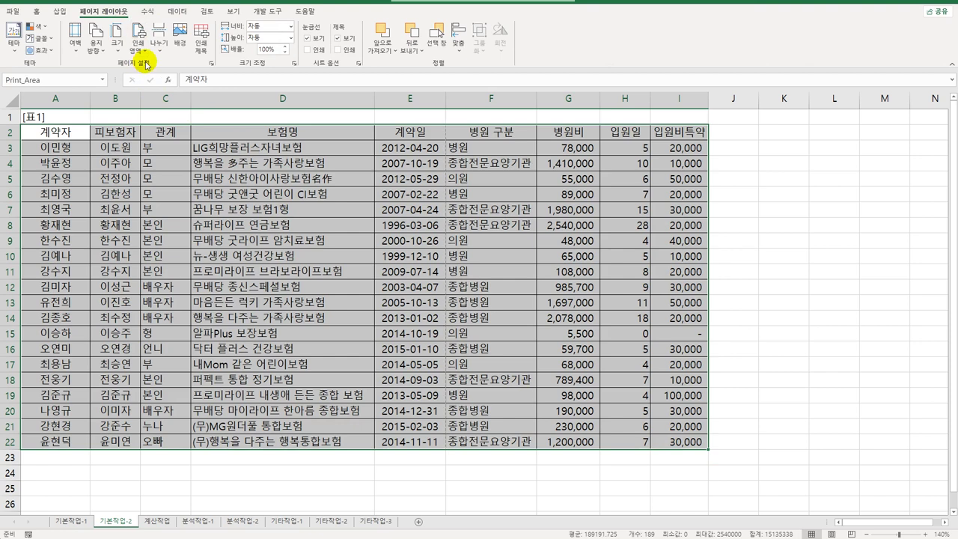
Set row 2 as the title row repeated on every printed page ($2:$2)
{"action": "left_click", "coordinate": [201, 37]}
{"action": "left_click", "coordinate": [681, 137]}
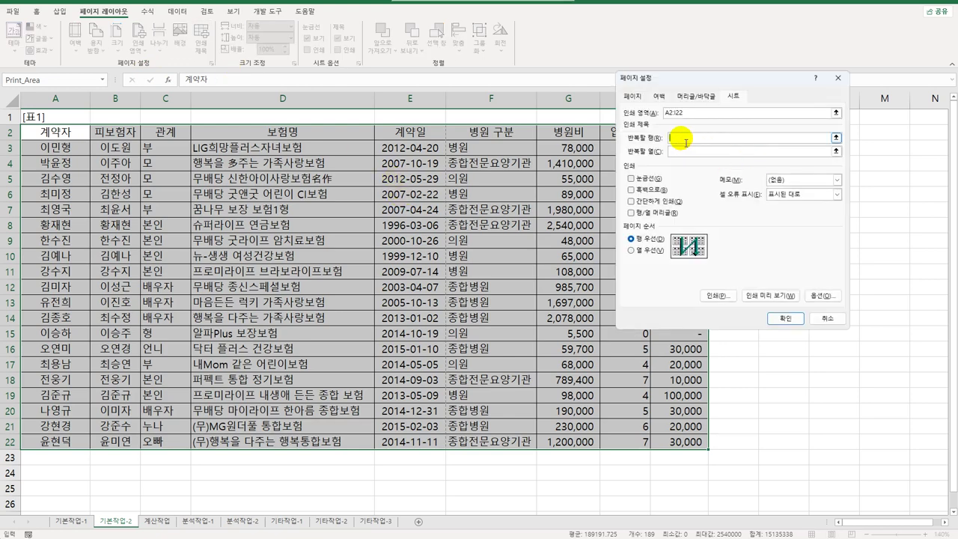
{"action": "left_click", "coordinate": [10, 133]}
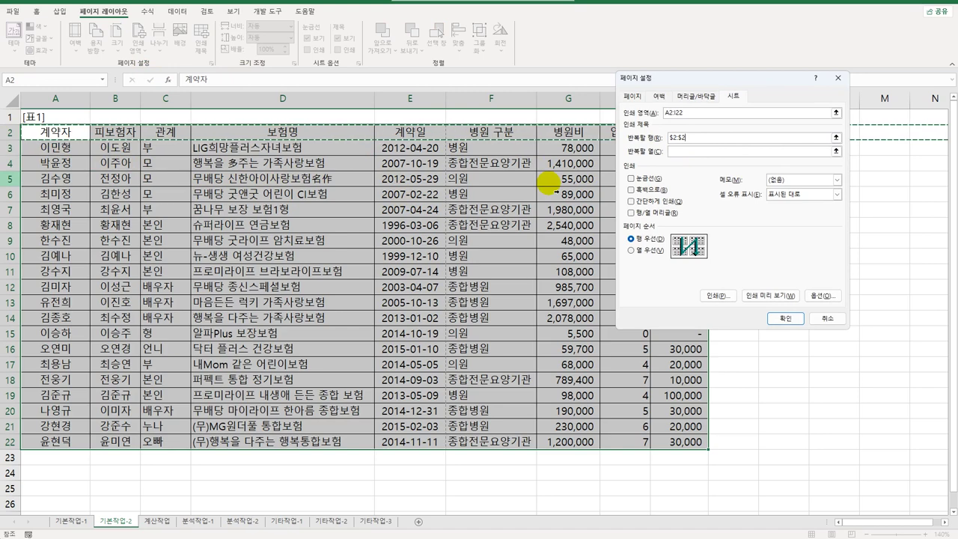
Set the page orientation to landscape (가로) and fit the printout to 1 page wide by 1 page tall
{"action": "left_click", "coordinate": [634, 99]}
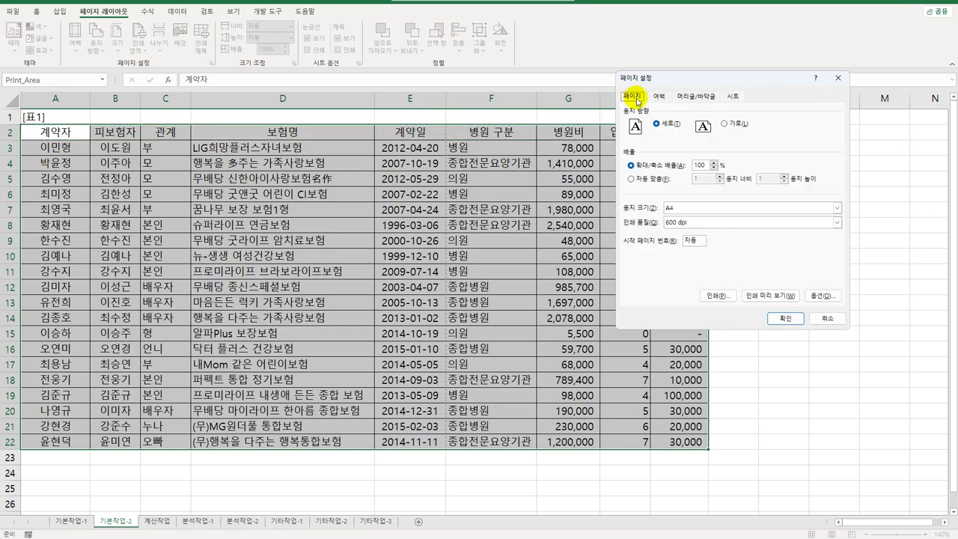
{"action": "left_click", "coordinate": [725, 124]}
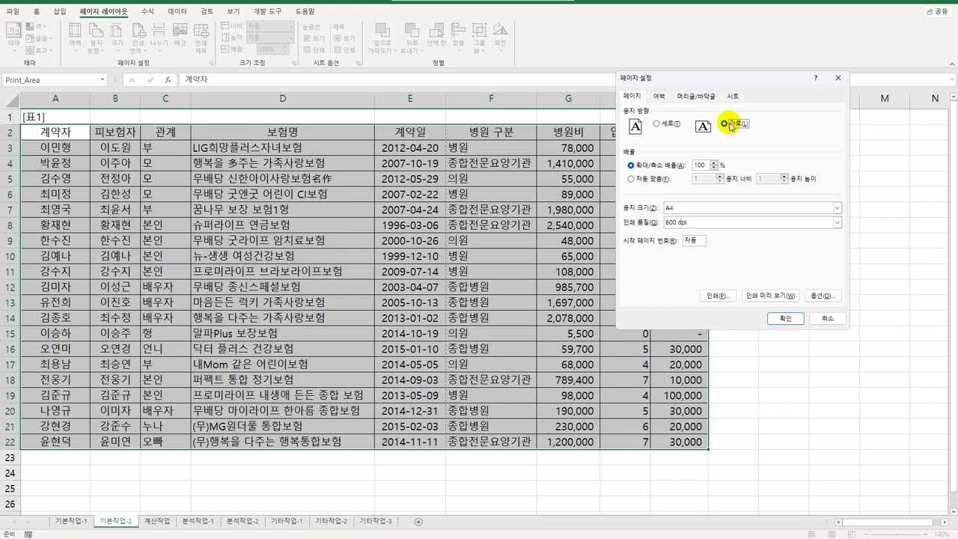
{"action": "left_click", "coordinate": [650, 179]}
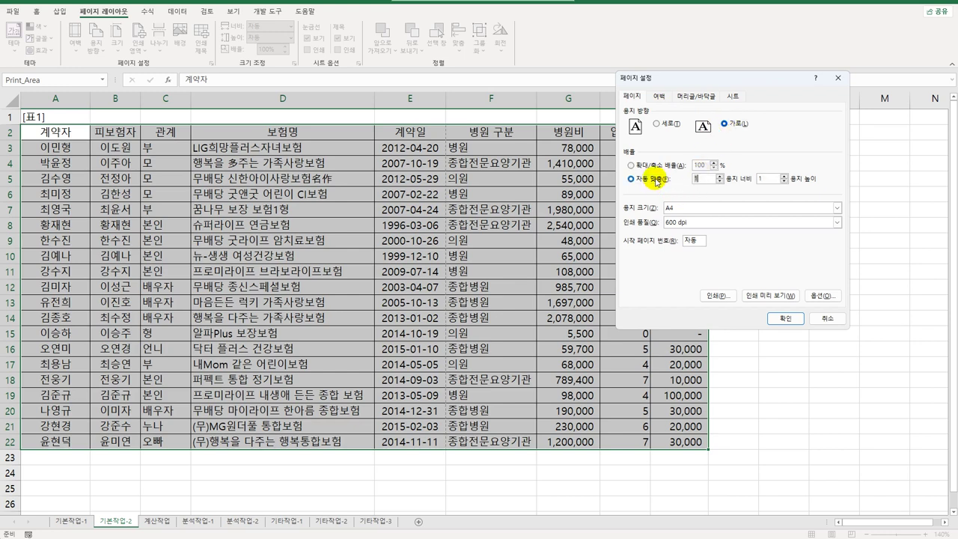
{"action": "left_click", "coordinate": [769, 183]}
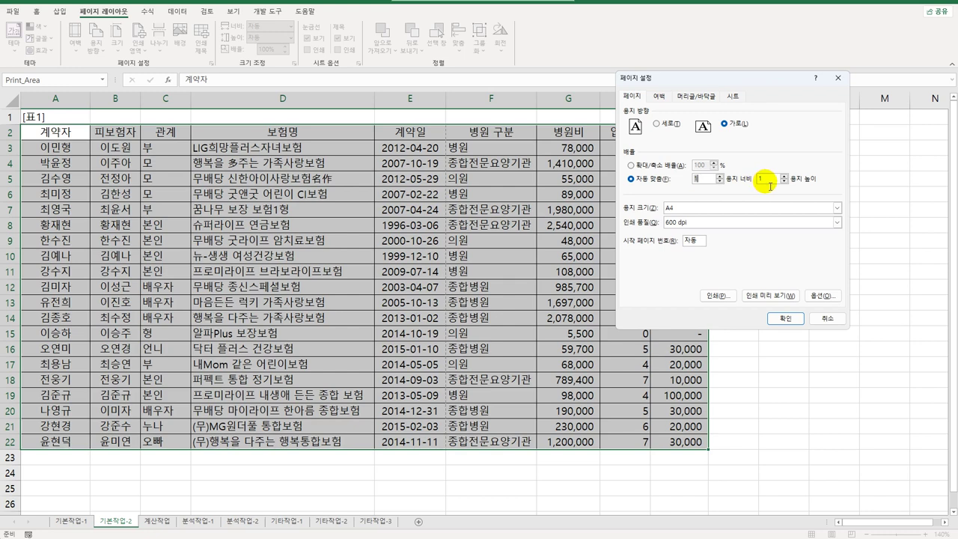
Insert the current date into the right section of the page header on 기본작업-2 and apply the page setup
{"action": "left_click", "coordinate": [700, 98]}
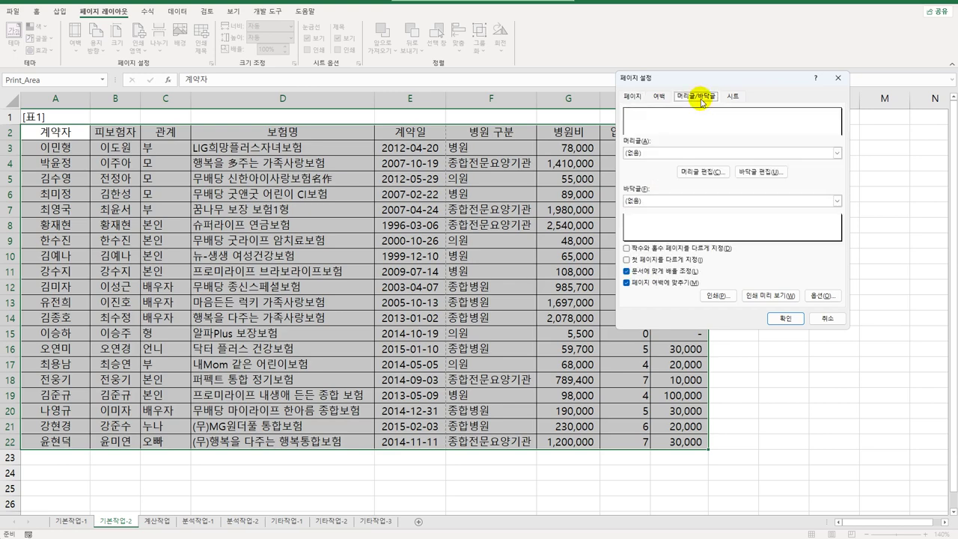
{"action": "left_click", "coordinate": [703, 171]}
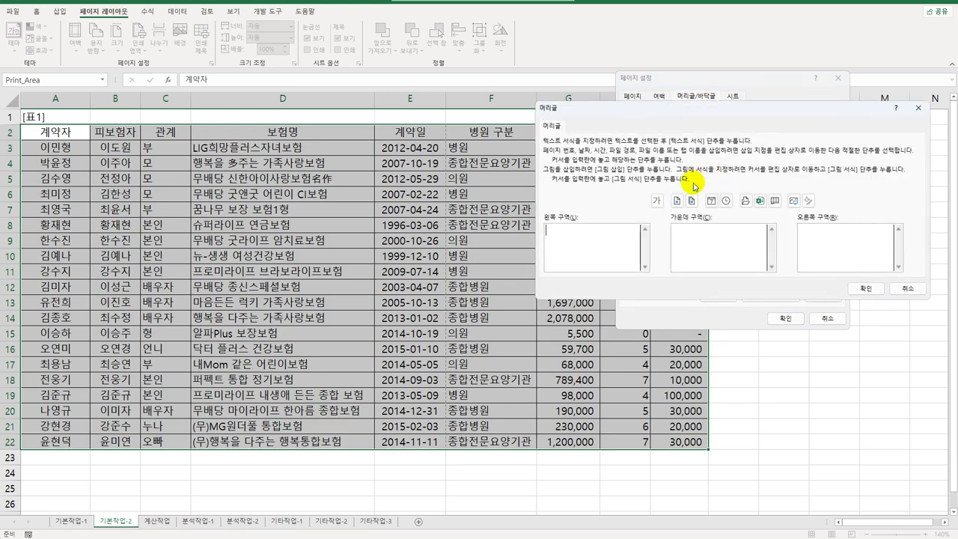
{"action": "left_click", "coordinate": [839, 236]}
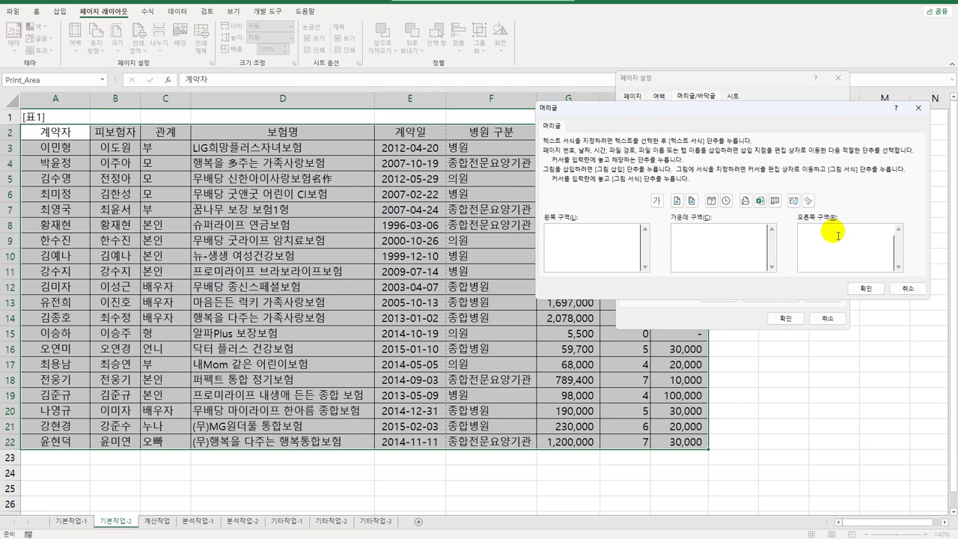
{"action": "left_click", "coordinate": [711, 201]}
{"action": "left_click", "coordinate": [864, 289]}
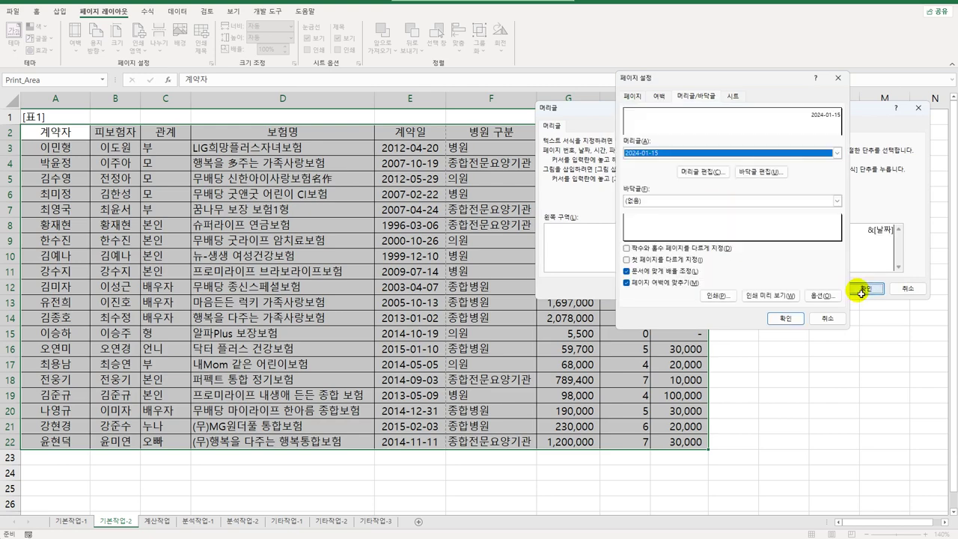
{"action": "left_click", "coordinate": [792, 318]}
{"action": "left_click", "coordinate": [777, 316]}
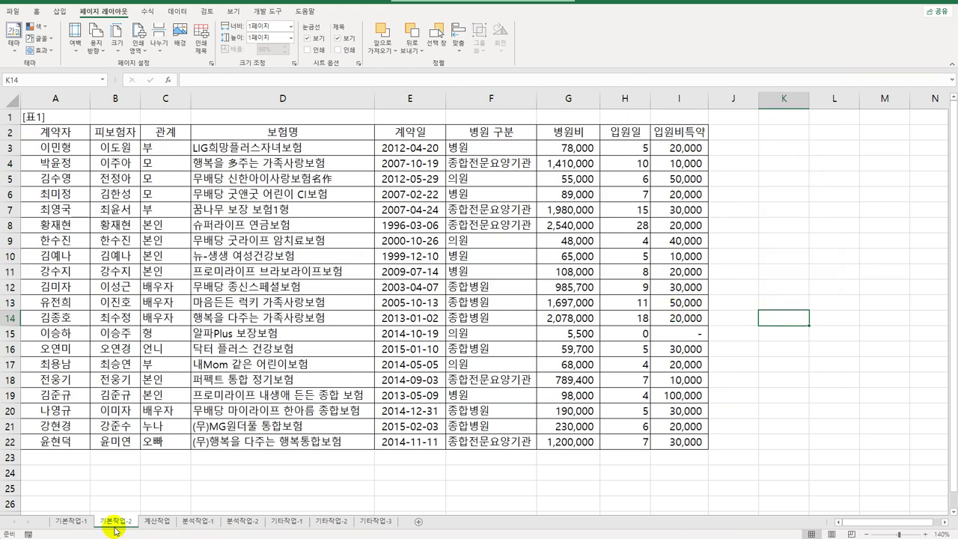
On the 계산작업 sheet, enter =$F$1-B3 in E3 to subtract the first 가입일자 from the 기준일
{"action": "left_click", "coordinate": [158, 522]}
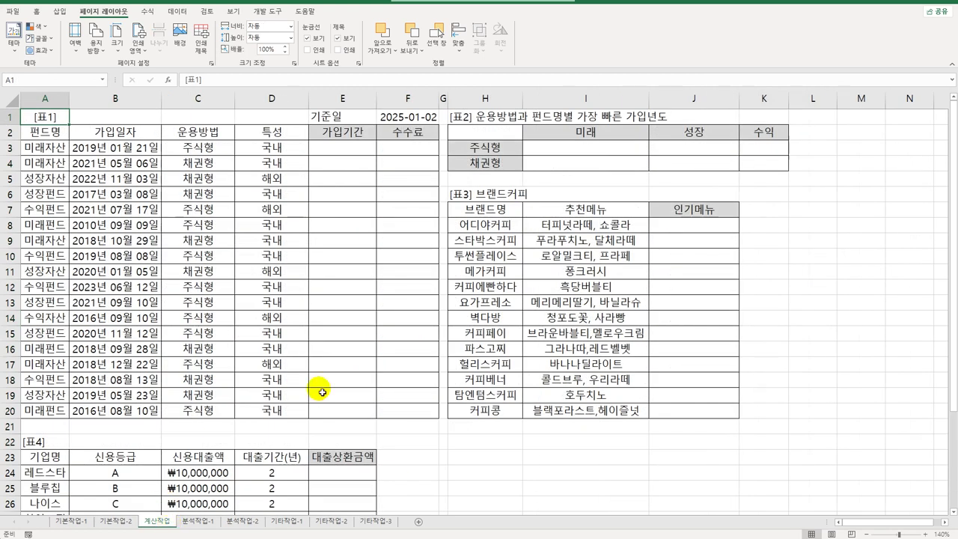
{"action": "left_click", "coordinate": [334, 155]}
{"action": "left_click_drag", "start_coordinate": [334, 154], "coordinate": [337, 420]}
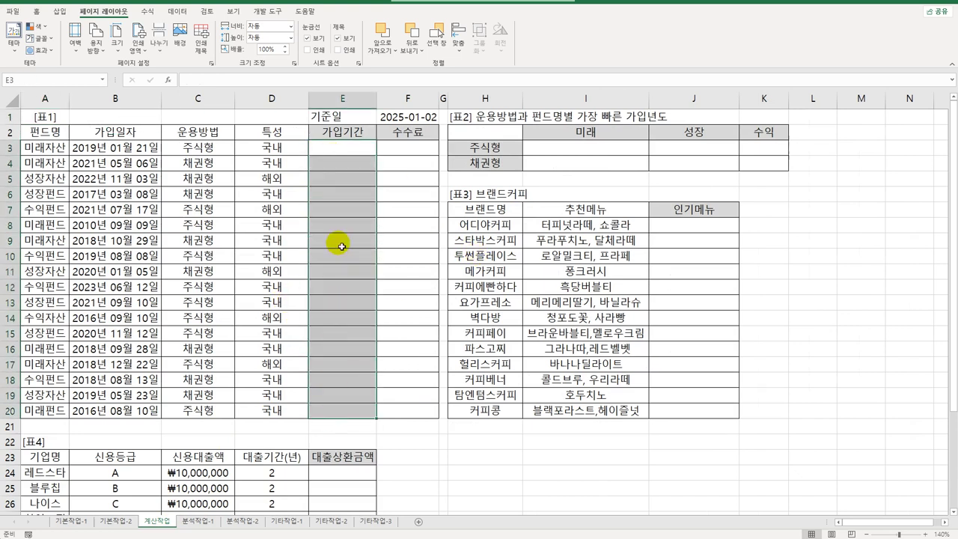
{"action": "left_click", "coordinate": [338, 156]}
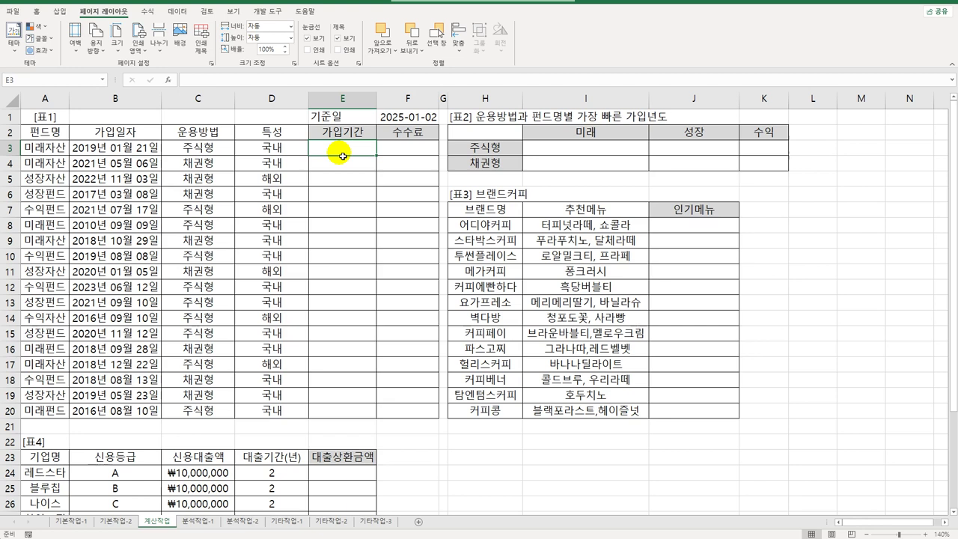
{"action": "left_click", "coordinate": [405, 118]}
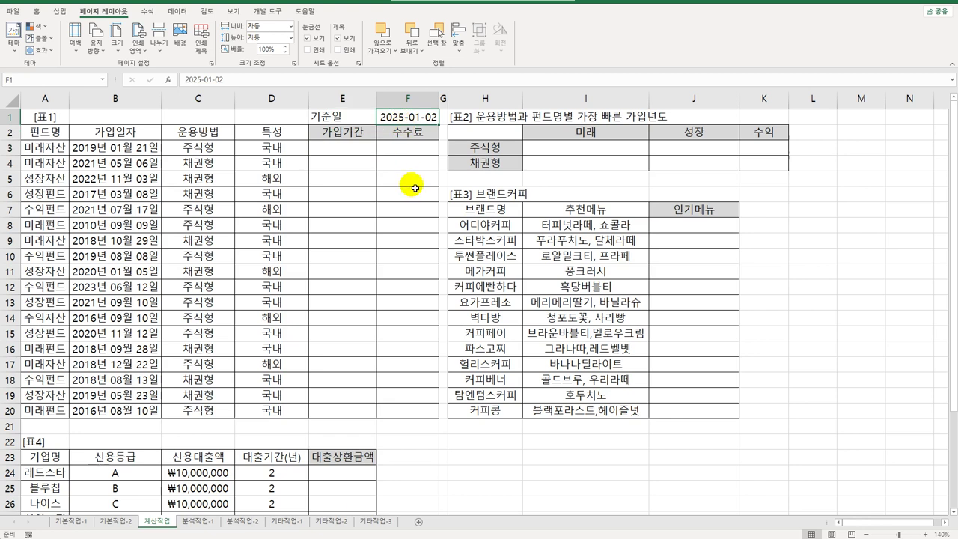
{"action": "left_click", "coordinate": [120, 152]}
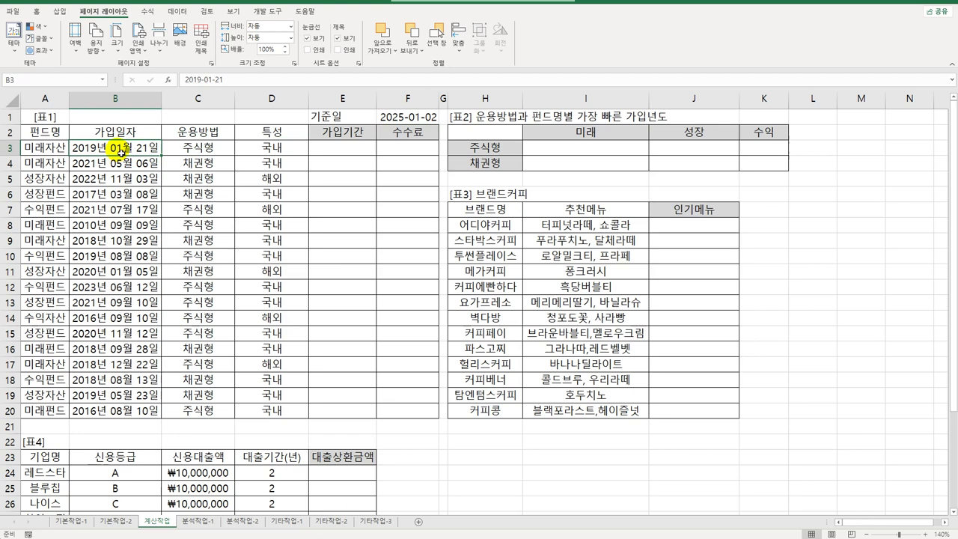
{"action": "left_click", "coordinate": [341, 153]}
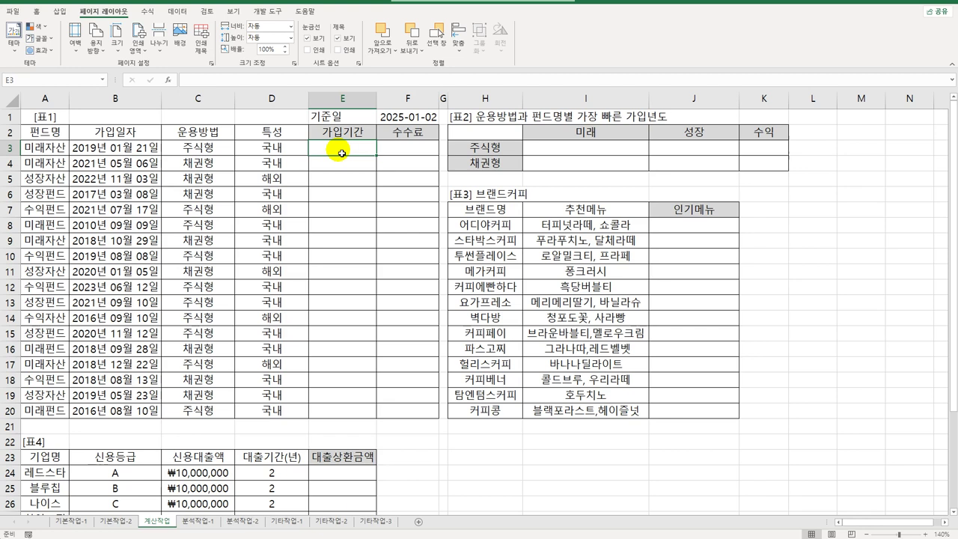
{"action": "type", "text": "="}
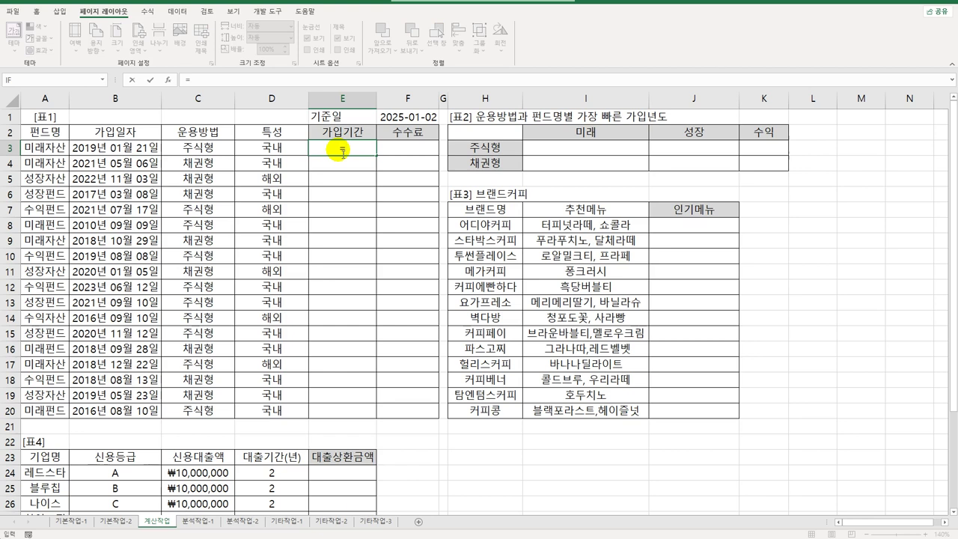
{"action": "left_click", "coordinate": [392, 121]}
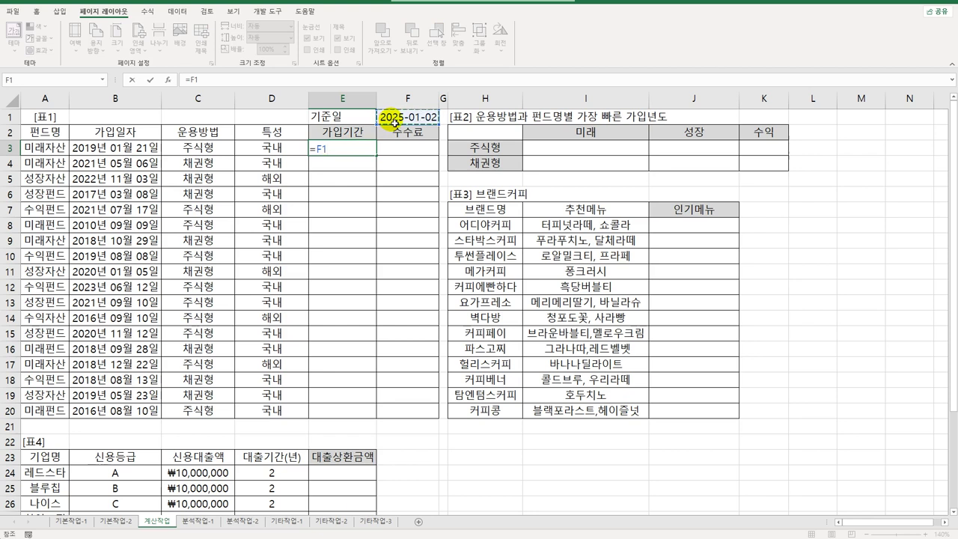
{"action": "key", "text": "F4"}
{"action": "type", "text": "-"}
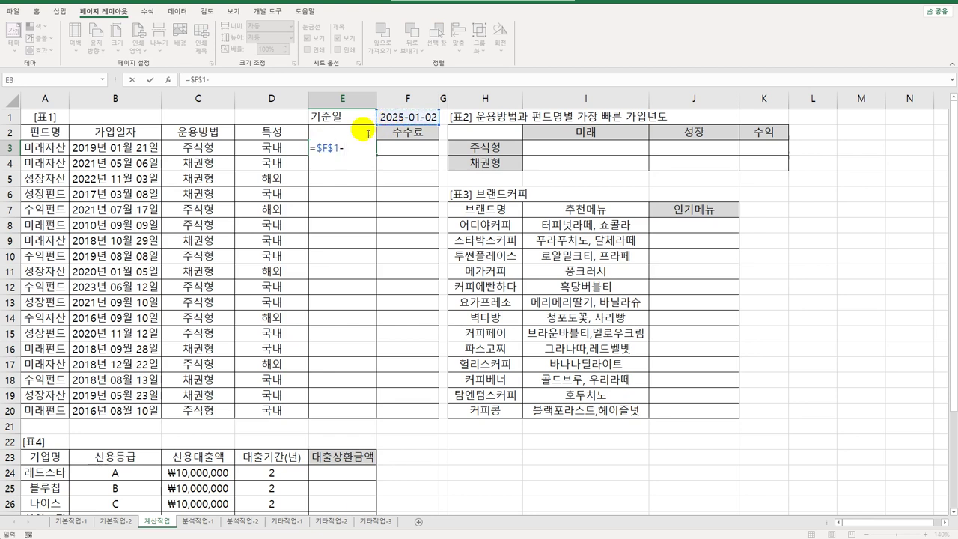
{"action": "left_click", "coordinate": [142, 146]}
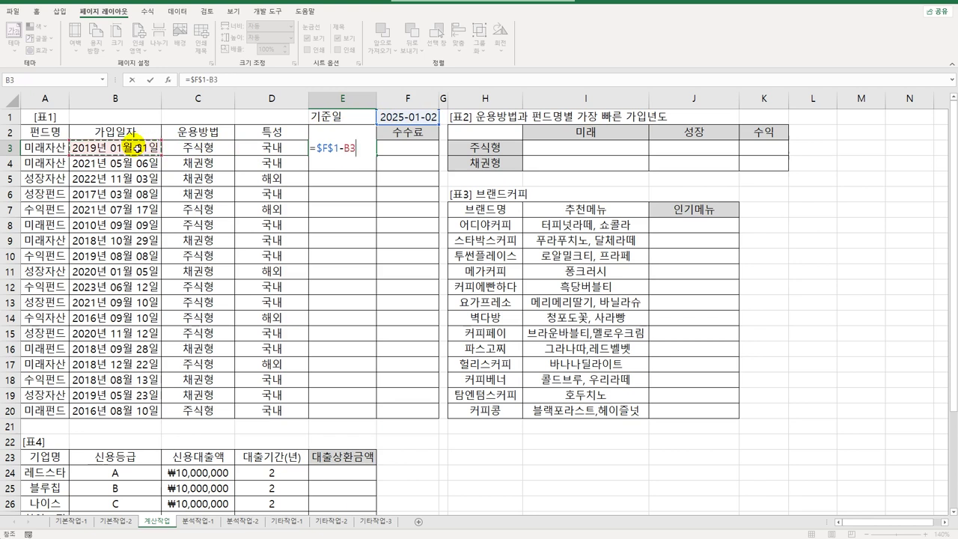
{"action": "key", "text": "Return"}
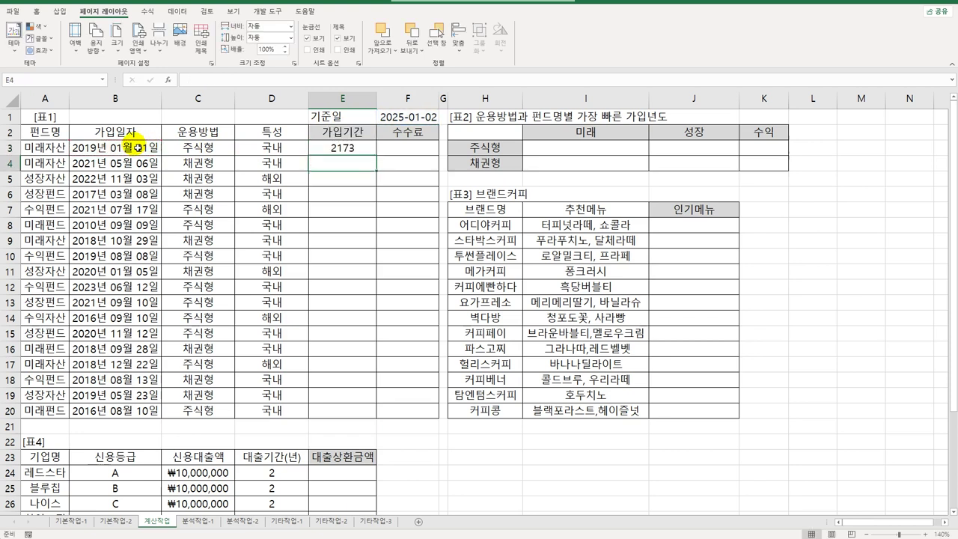
Wrap the date difference in E3 in QUOTIENT with divisor 365, giving QUOTIENT($F$1-B3,365)
{"action": "left_click", "coordinate": [361, 152]}
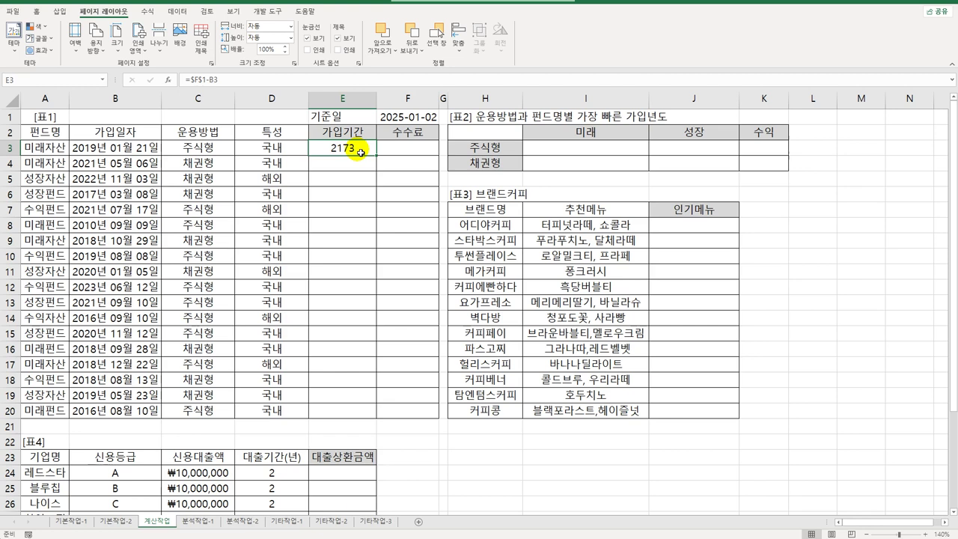
{"action": "double_click", "coordinate": [360, 152]}
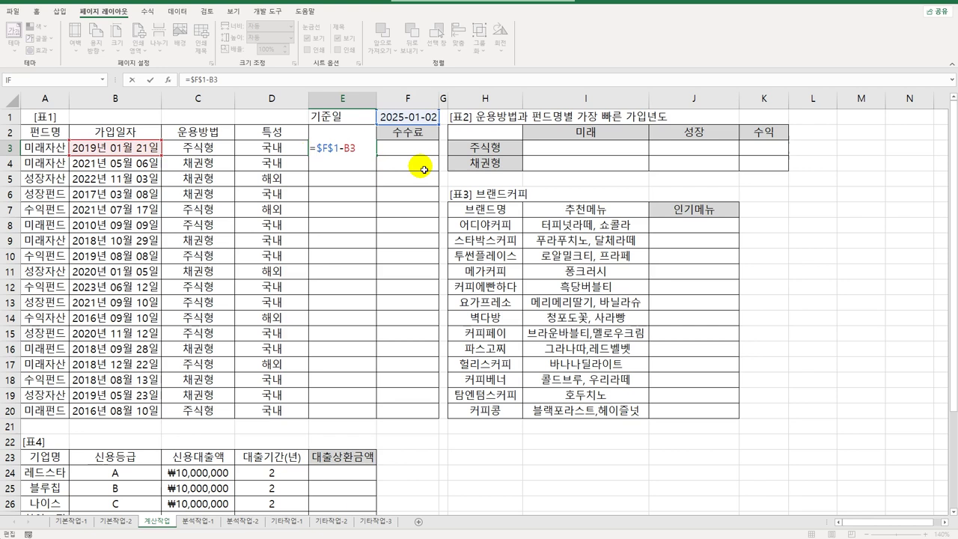
{"action": "key", "text": "Home"}
{"action": "key", "text": "Right"}
{"action": "type", "text": "qu"}
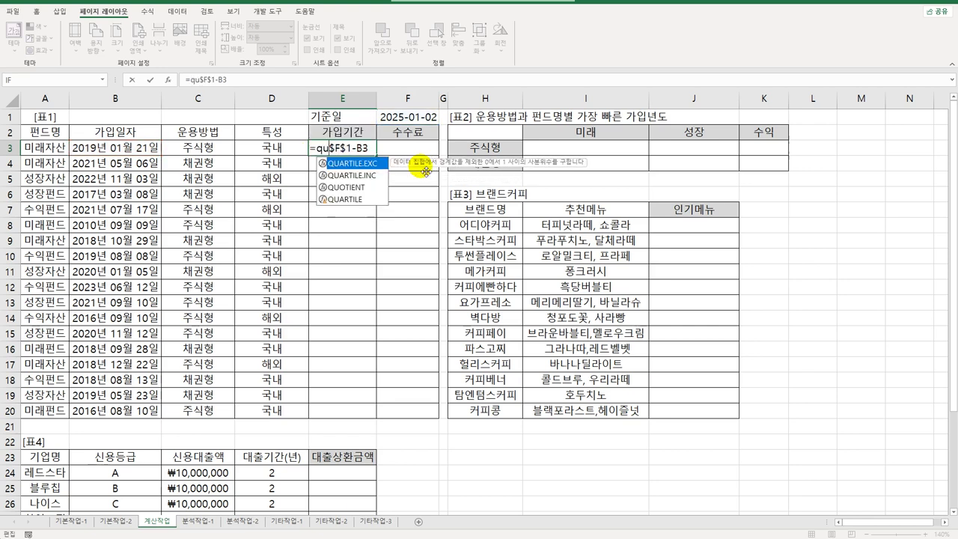
{"action": "key", "text": "Down"}
{"action": "key", "text": "Down"}
{"action": "key", "text": "Tab"}
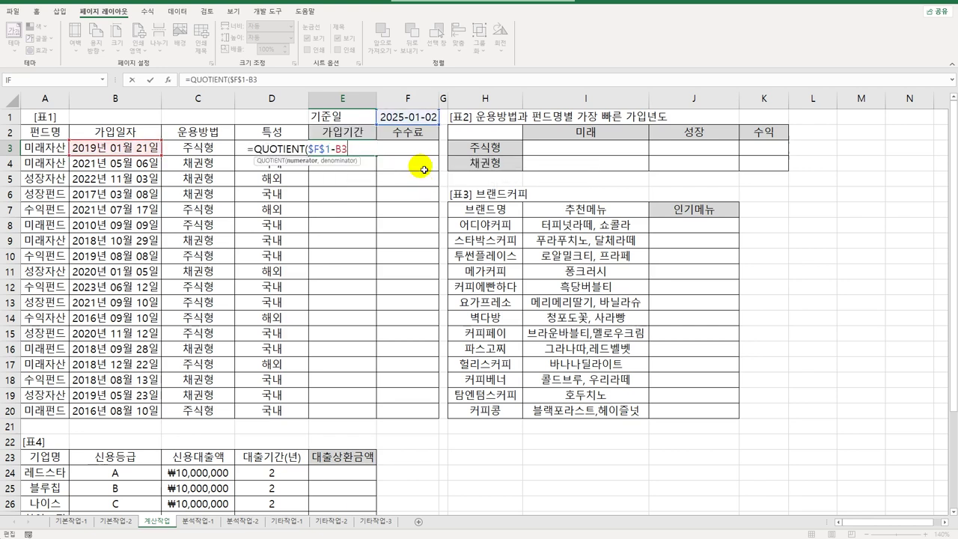
{"action": "key", "text": "End"}
{"action": "type", "text": ",36"}
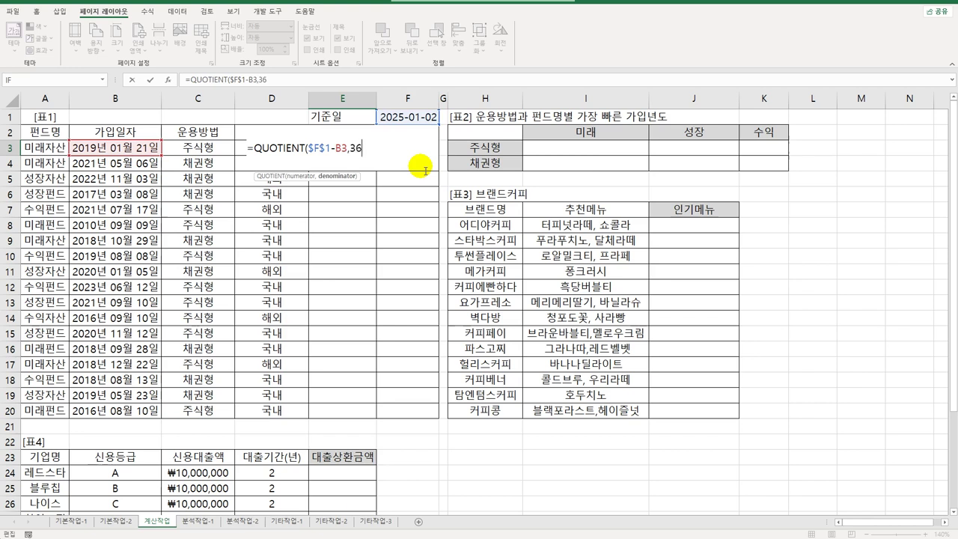
{"action": "type", "text": "5)"}
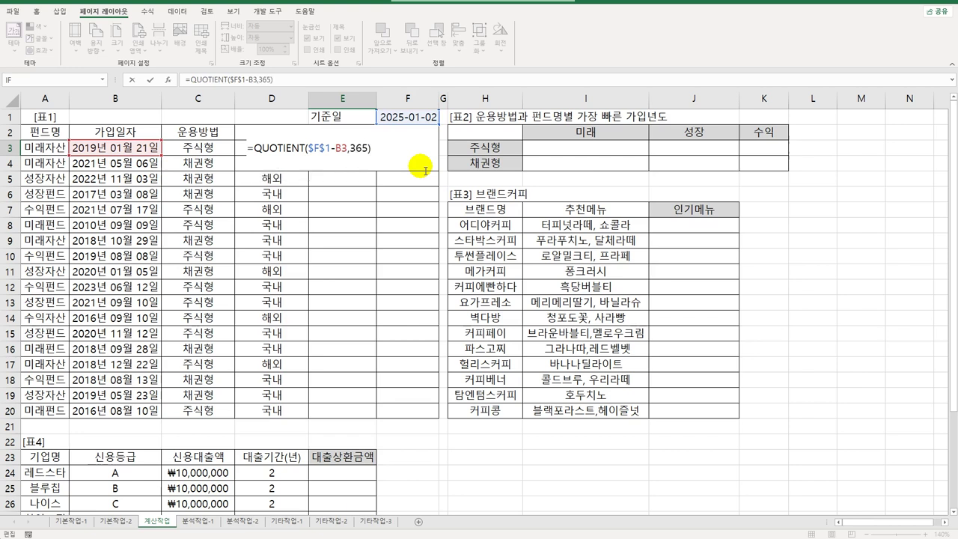
Append &"년 " to the E3 formula and fill it down the 가입기간 column to E20
{"action": "type", "text": "&\"년\""}
{"action": "key", "text": "Return"}
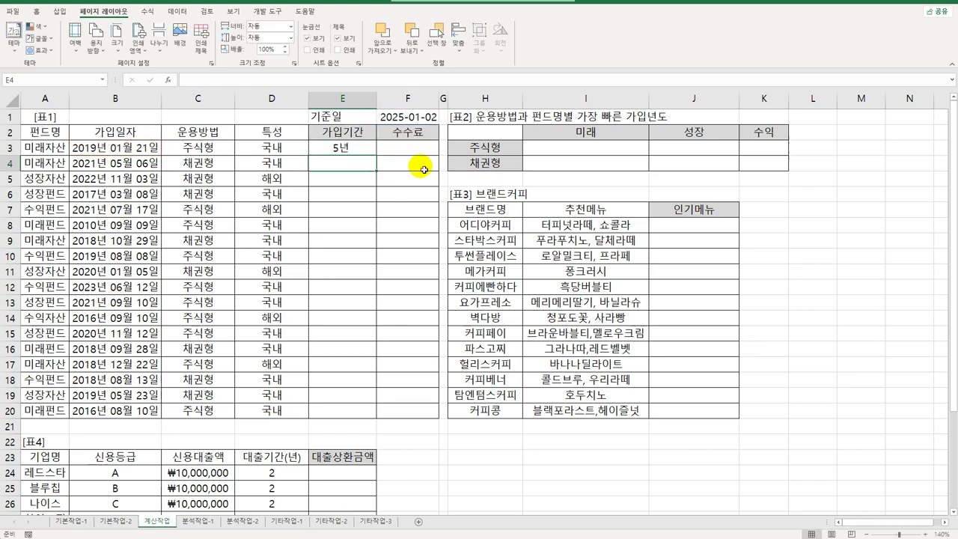
{"action": "key", "text": "Up"}
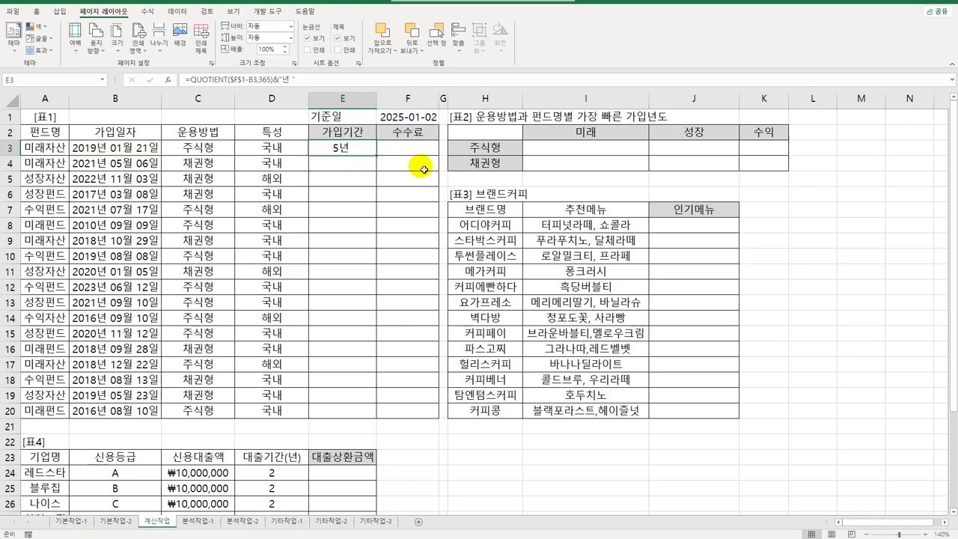
{"action": "double_click", "coordinate": [379, 158]}
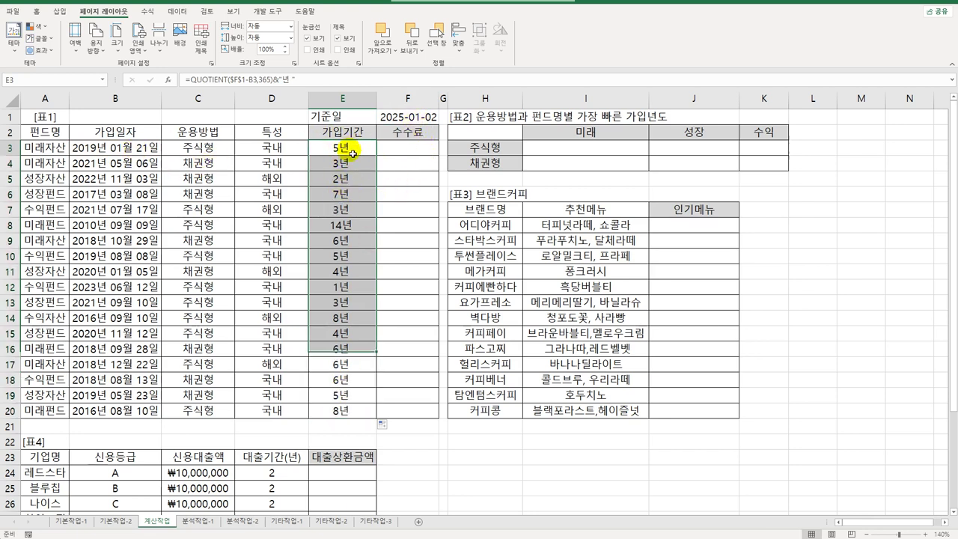
Extend the E3 formula with & QUOTIENT(MOD($F$1-B3,365),30) to compute the remaining months
{"action": "double_click", "coordinate": [350, 152]}
{"action": "left_click", "coordinate": [410, 149]}
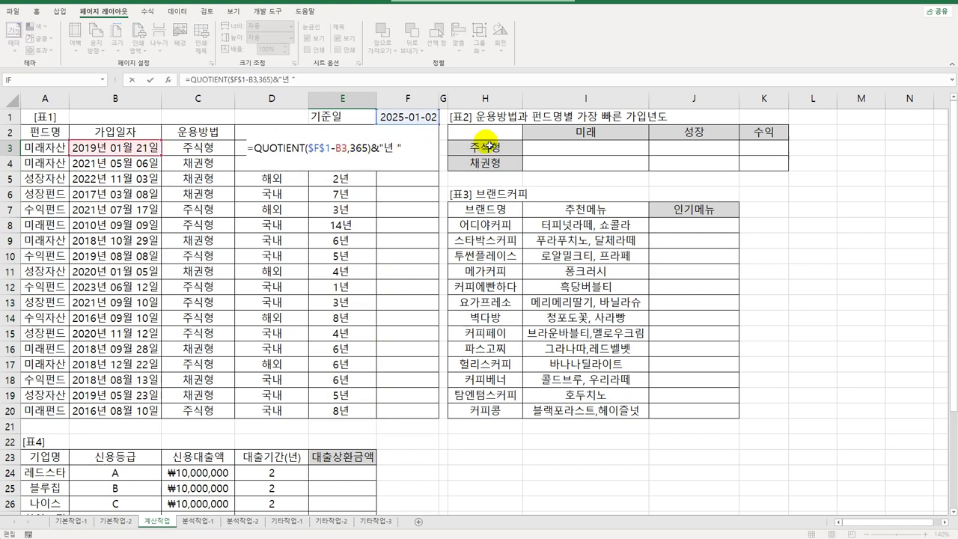
{"action": "type", "text": "& qu"}
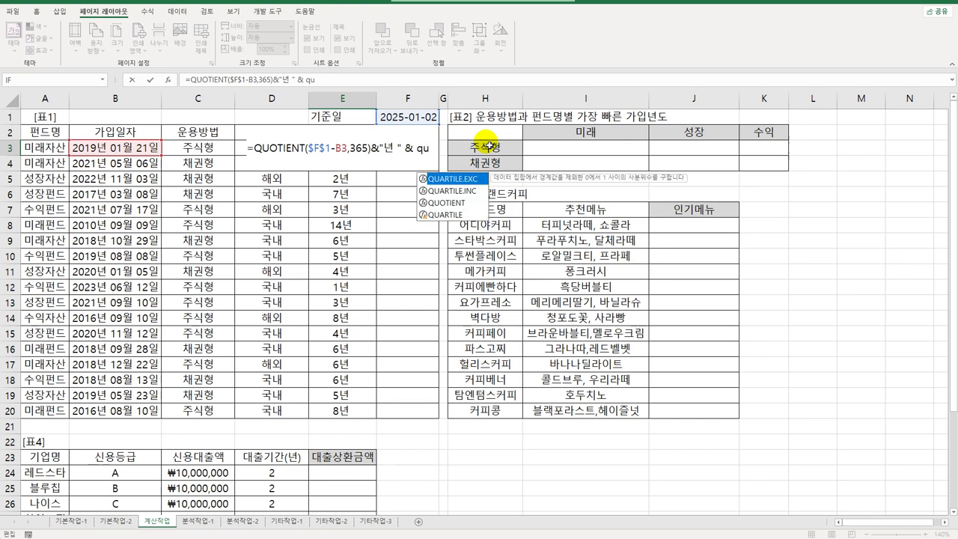
{"action": "key", "text": "Down"}
{"action": "key", "text": "Down"}
{"action": "key", "text": "Tab"}
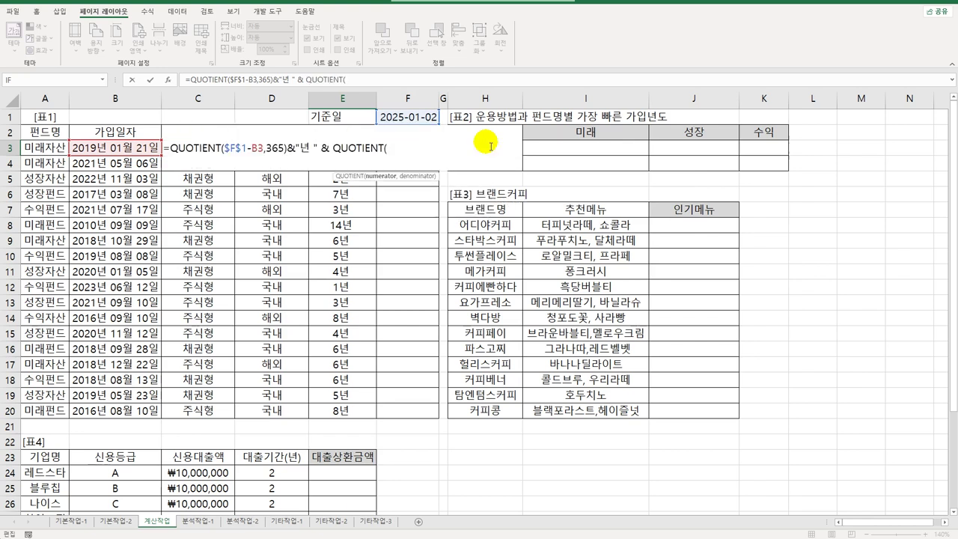
{"action": "type", "text": "mod("}
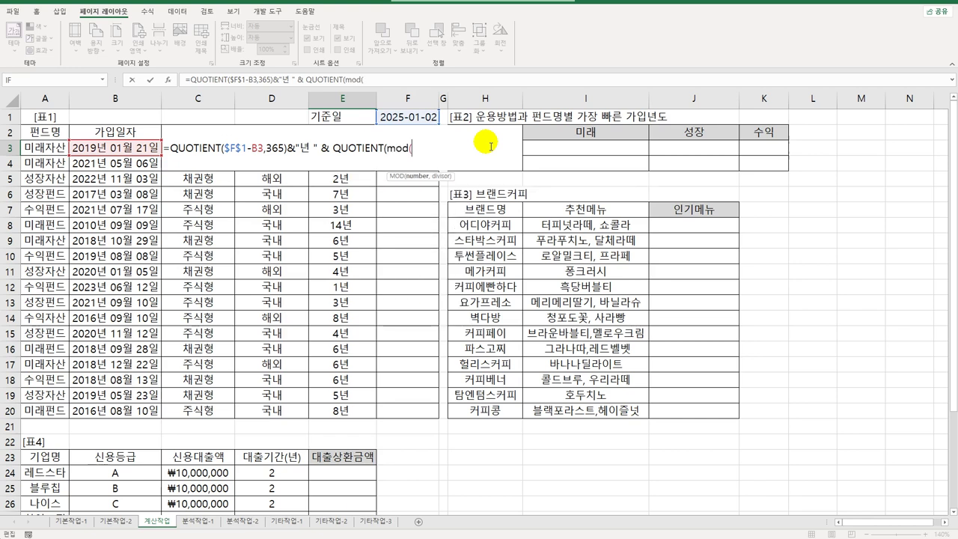
{"action": "left_click", "coordinate": [412, 118]}
{"action": "key", "text": "F4"}
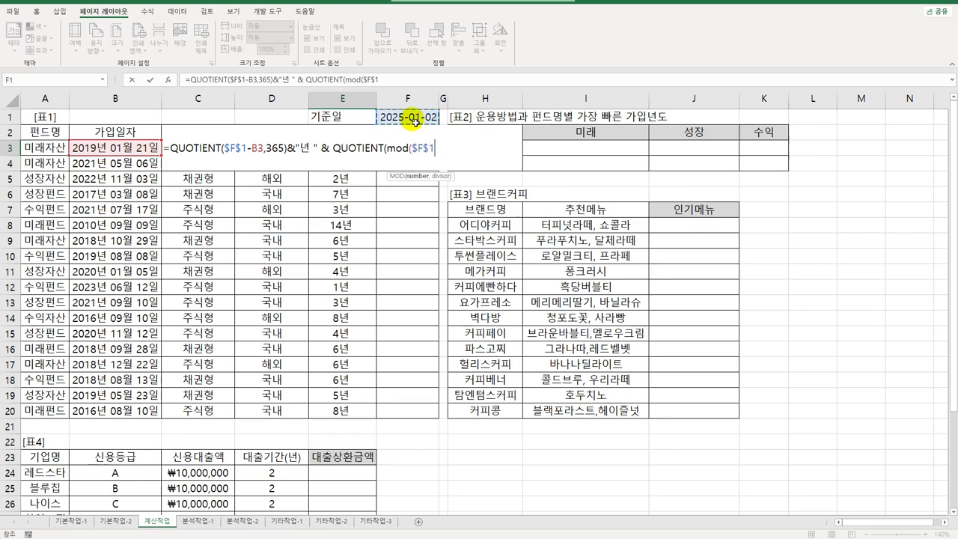
{"action": "type", "text": "-"}
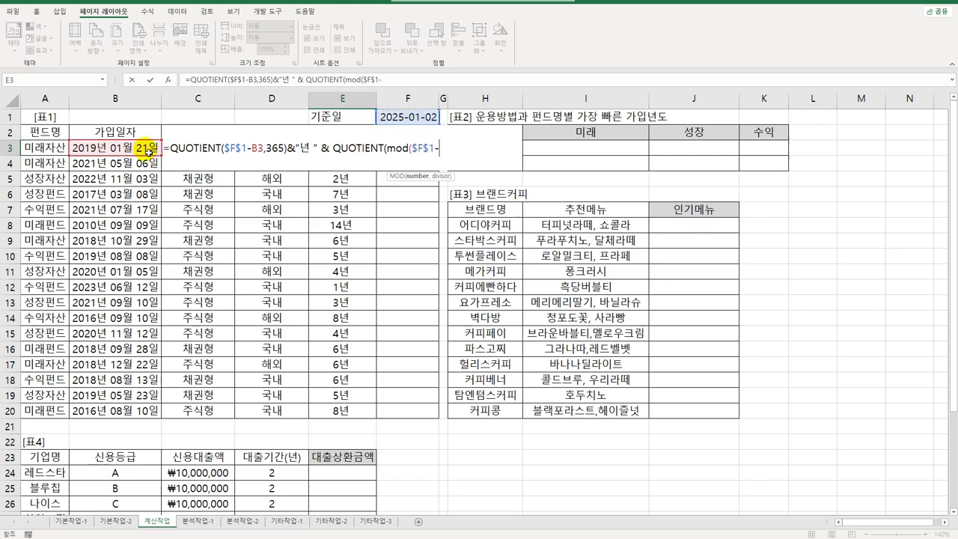
{"action": "left_click", "coordinate": [150, 152]}
{"action": "type", "text": ",365)"}
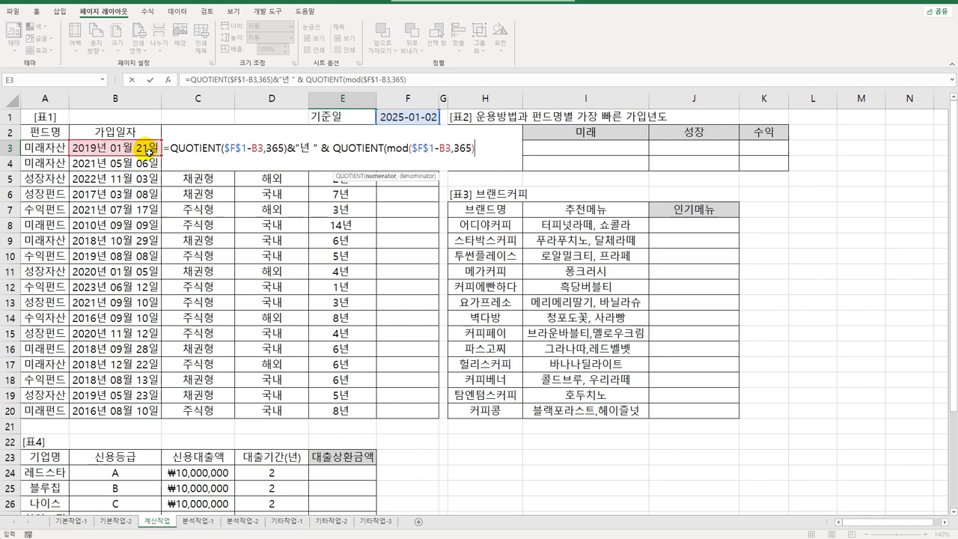
{"action": "type", "text": ",30)"}
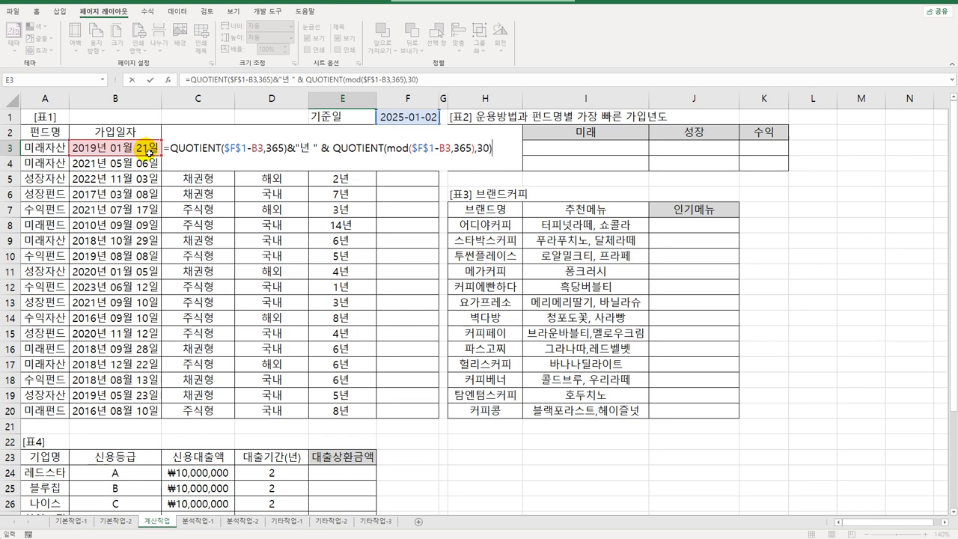
Append &"개월" to the end of the E3 formula and commit it
{"action": "type", "text": "&\"월\"우월\""}
{"action": "left_click", "coordinate": [504, 148]}
{"action": "type", "text": "개"}
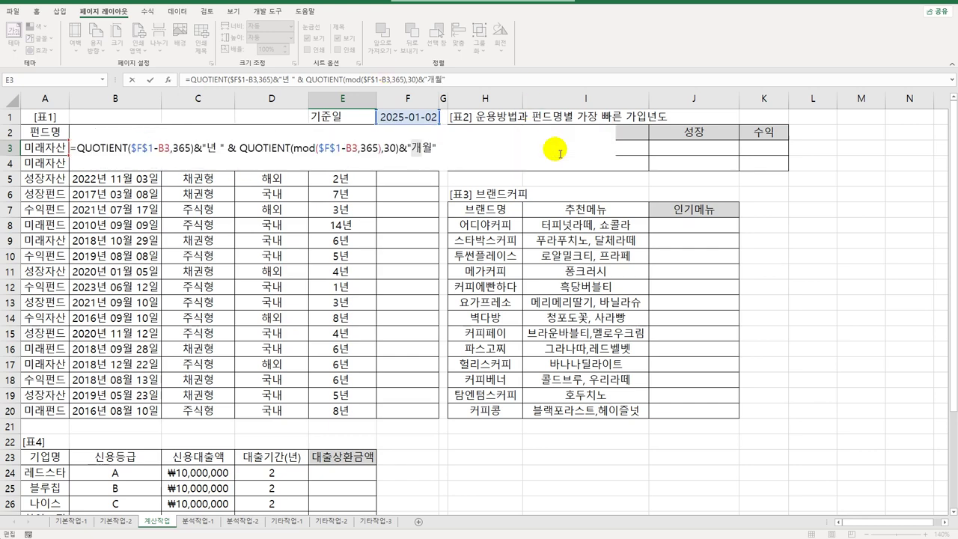
{"action": "key", "text": "Return"}
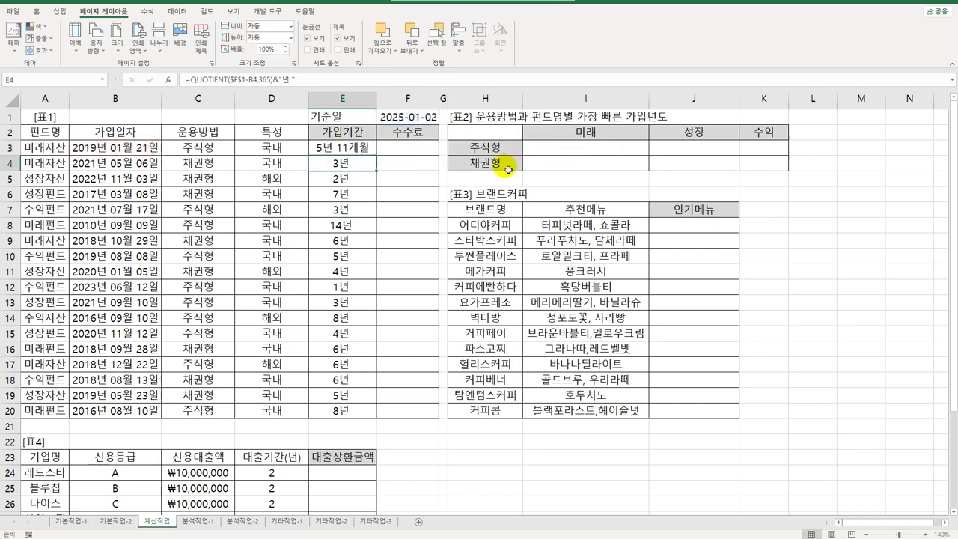
Fill the 가입기간 formula from E3 down to E20
{"action": "left_click", "coordinate": [363, 147]}
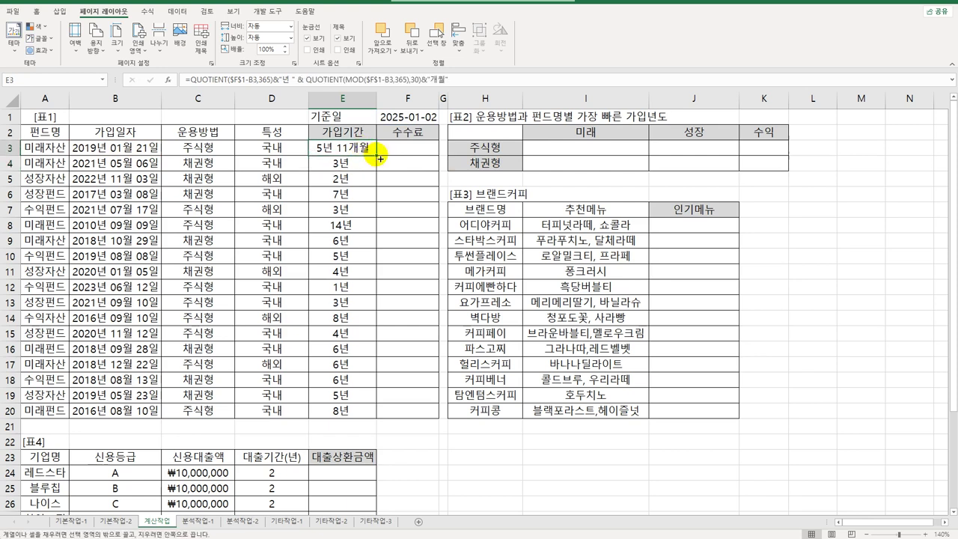
{"action": "left_click_drag", "start_coordinate": [380, 159], "coordinate": [348, 415]}
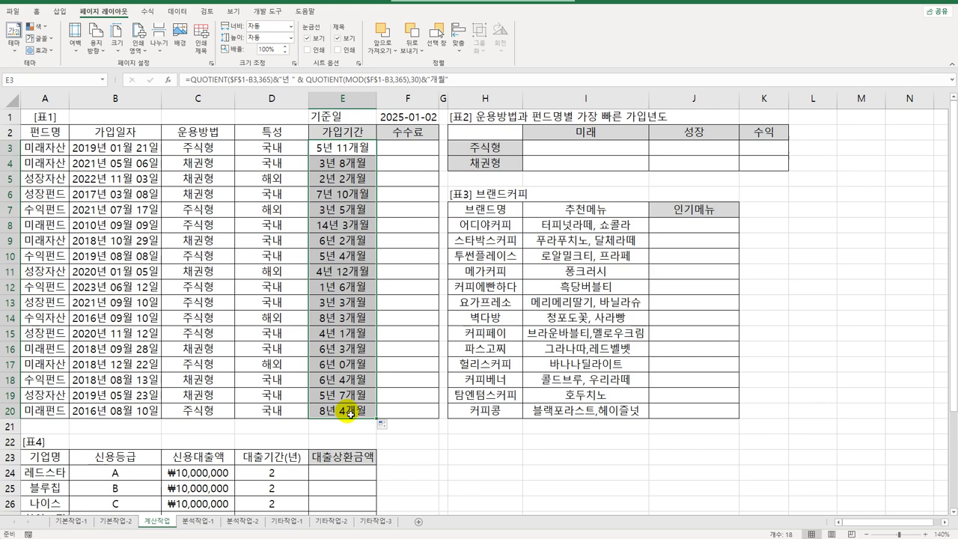
Open the Visual Basic editor from the 수수료 cell F3 and insert a new code module
{"action": "left_click", "coordinate": [421, 155]}
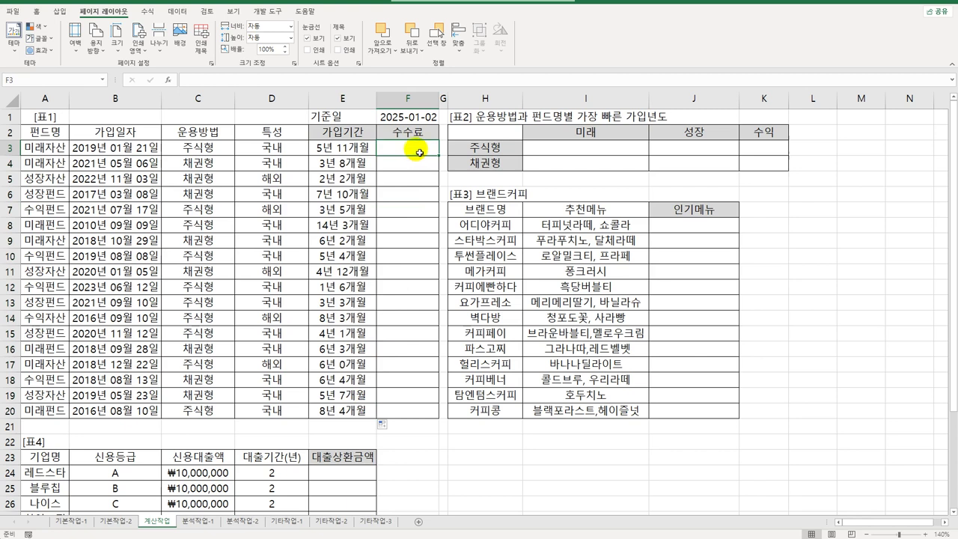
{"action": "left_click_drag", "start_coordinate": [417, 146], "coordinate": [408, 404]}
{"action": "left_click", "coordinate": [414, 148]}
{"action": "left_click", "coordinate": [275, 13]}
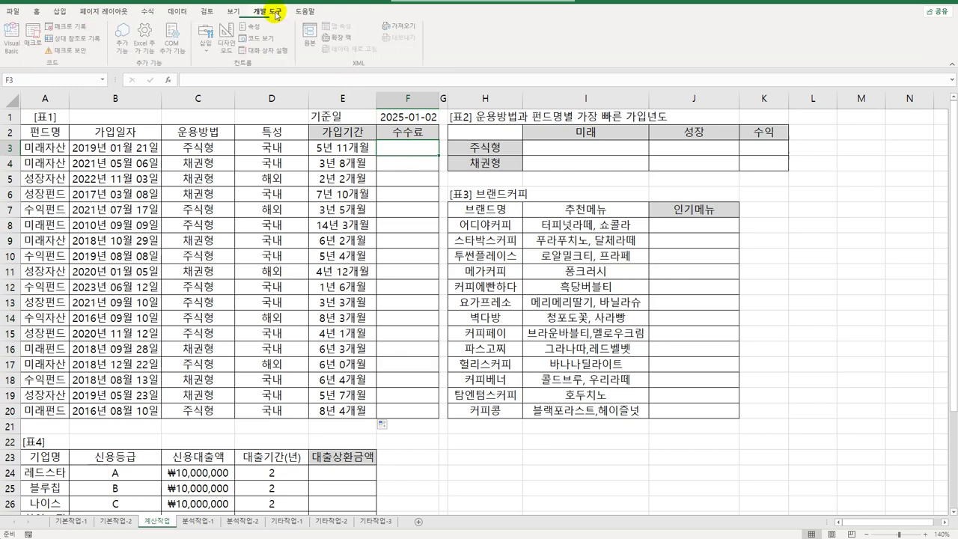
{"action": "left_click", "coordinate": [14, 38]}
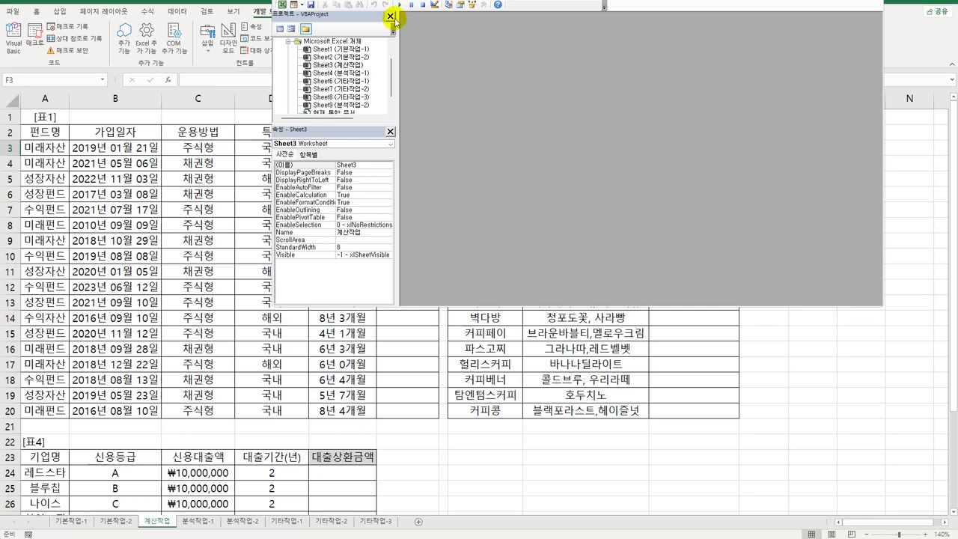
{"action": "left_click", "coordinate": [378, 2]}
{"action": "left_click", "coordinate": [433, 25]}
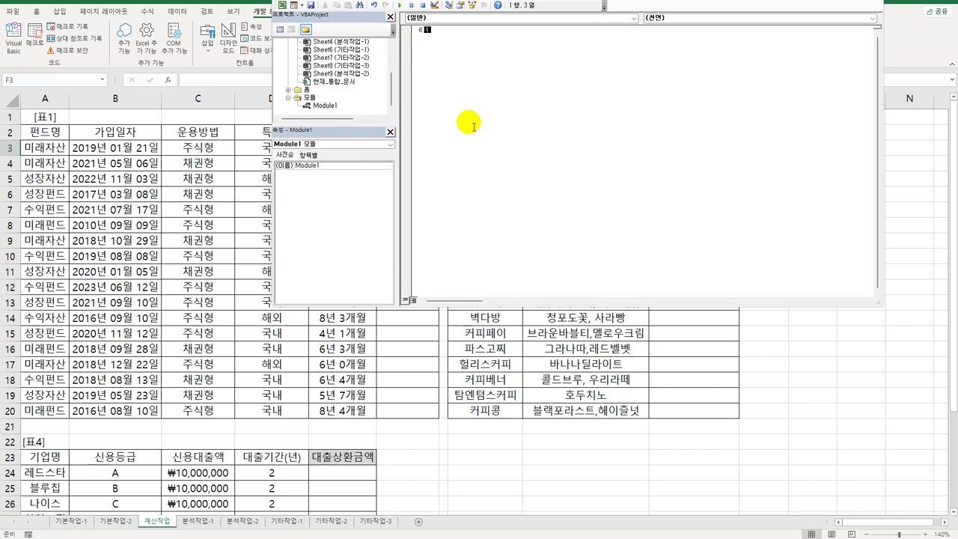
Declare the function Public Function fn수수료(펀드명) in the module
{"action": "type", "text": "publi"}
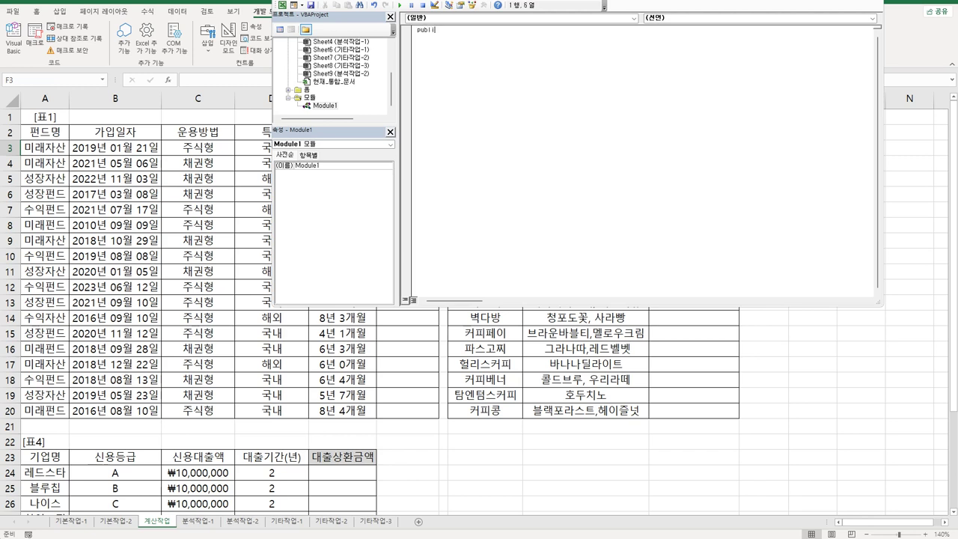
{"action": "type", "text": "c function fn수수료(펀드명)"}
{"action": "key", "text": "BackSpace"}
{"action": "key", "text": "BackSpace"}
{"action": "key", "text": "BackSpace"}
{"action": "key", "text": "BackSpace"}
{"action": "type", "text": "펀드명)"}
{"action": "key", "text": "Return"}
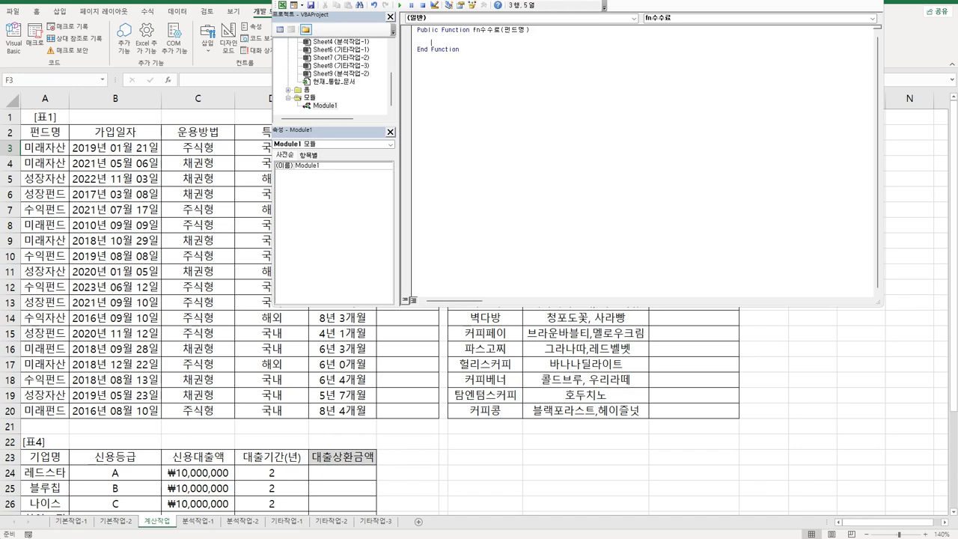
Start a Select Case block on Left(펀드명, 2) inside the function
{"action": "type", "text": "select case left("}
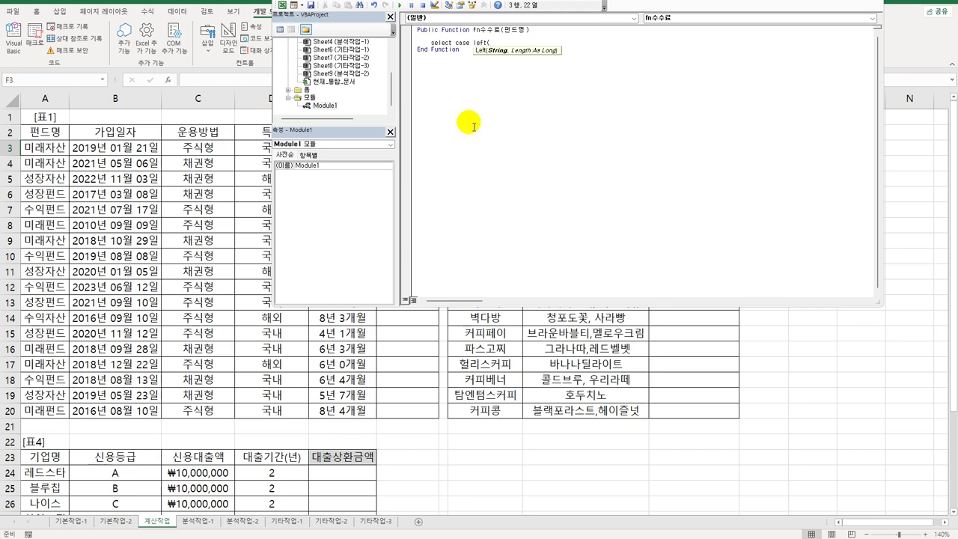
{"action": "type", "text": "펀"}
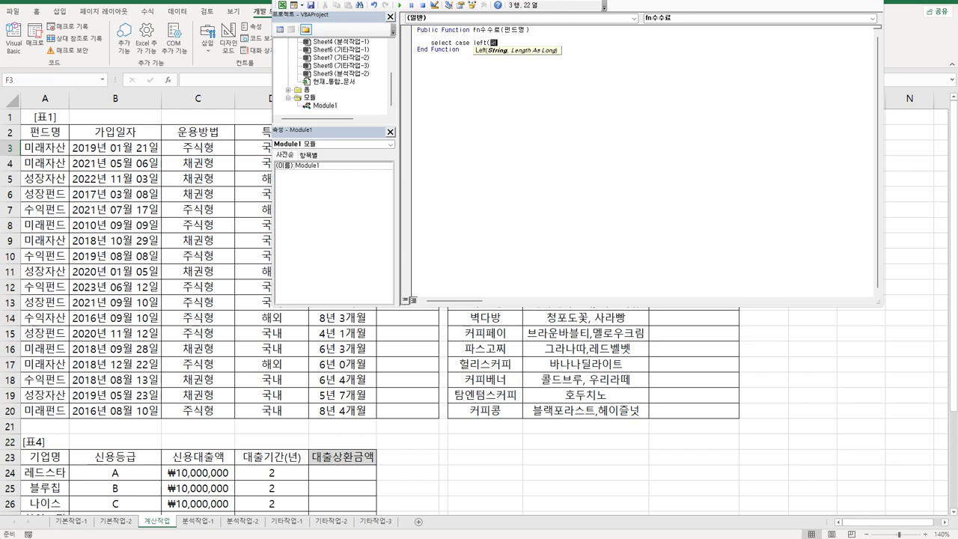
{"action": "type", "text": "드명, 2)"}
{"action": "key", "text": "Return"}
{"action": "key", "text": "Return"}
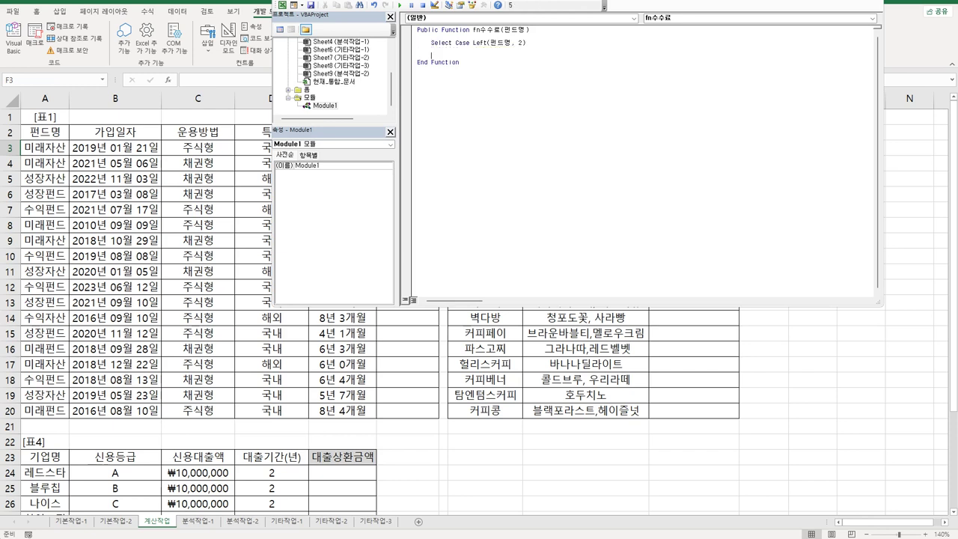
Add Case "미래" with the assignment fn수수료 = "5% 할인"
{"action": "key", "text": "Tab"}
{"action": "type", "text": "case \"미래\""}
{"action": "key", "text": "Return"}
{"action": "key", "text": "Return"}
{"action": "key", "text": "Tab"}
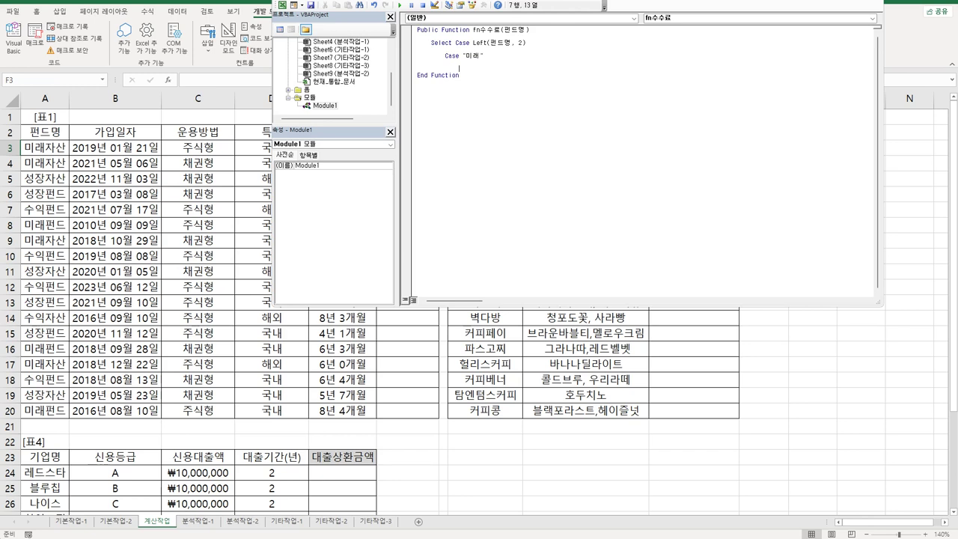
{"action": "type", "text": "fn수수료 ="}
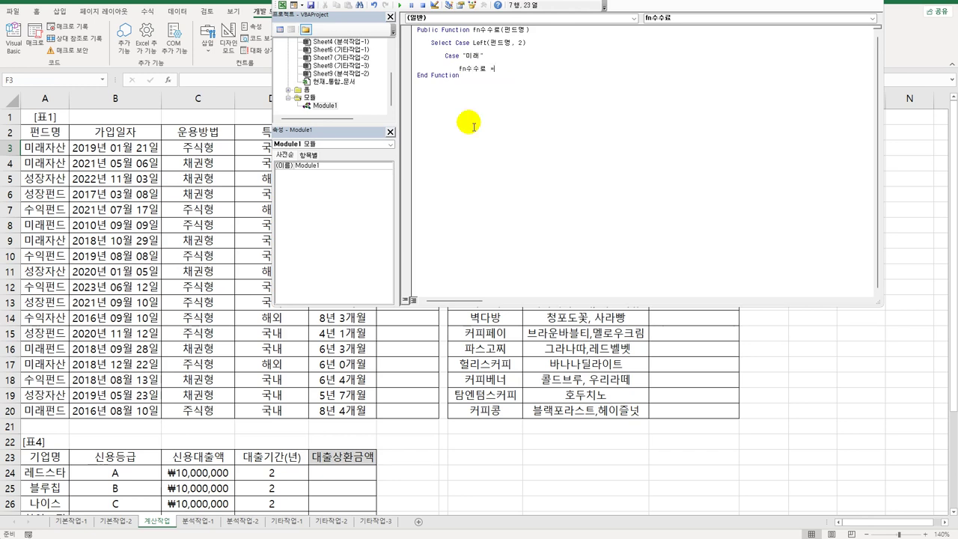
{"action": "type", "text": " \"5회 "}
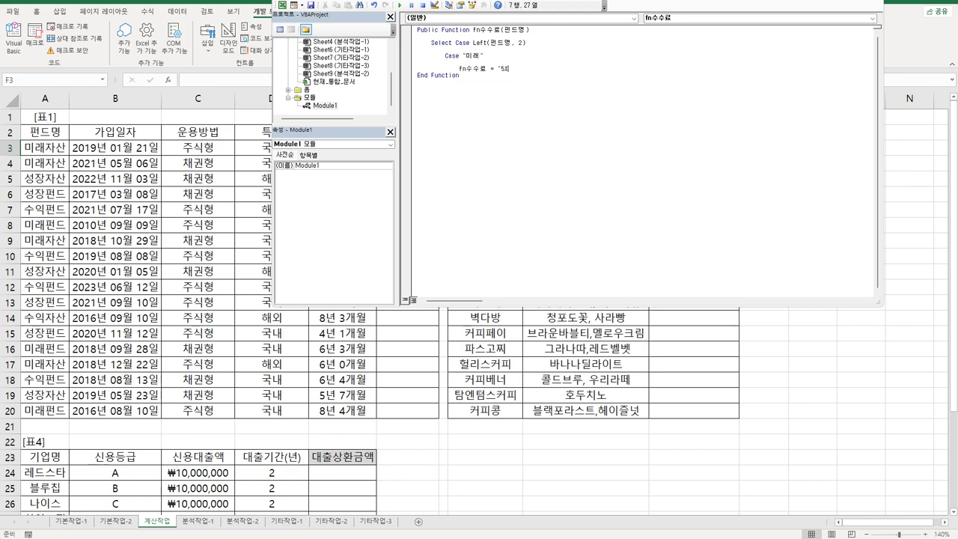
{"action": "type", "text": "할인\""}
{"action": "key", "text": "Return"}
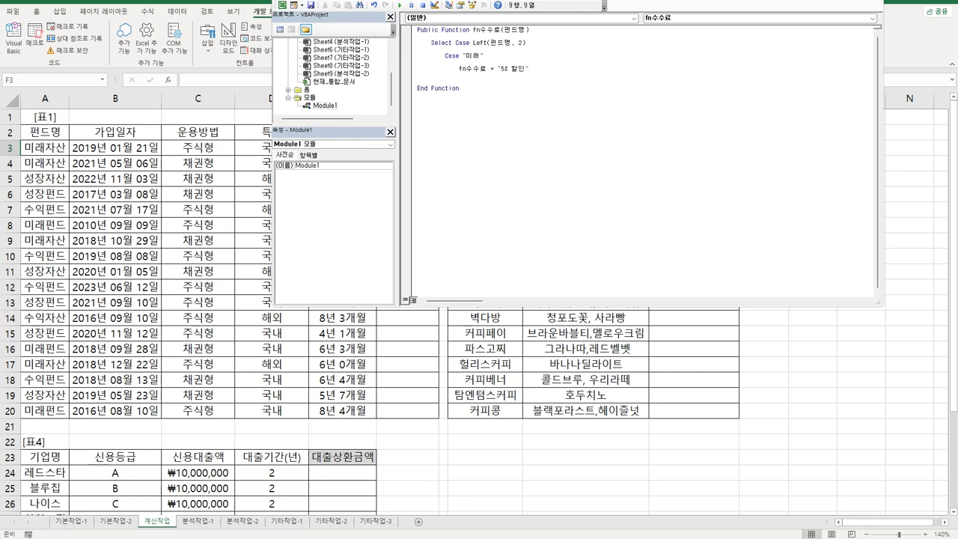
Duplicate the "미래" case and its assignment line directly below the original
{"action": "key", "text": "shift+Down"}
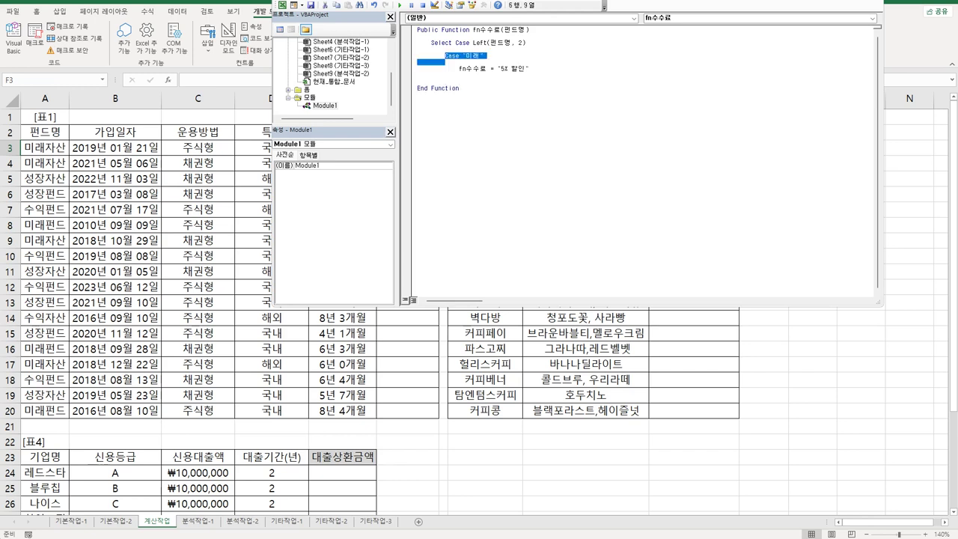
{"action": "key", "text": "shift+End"}
{"action": "key", "text": "ctrl+c"}
{"action": "key", "text": "Down"}
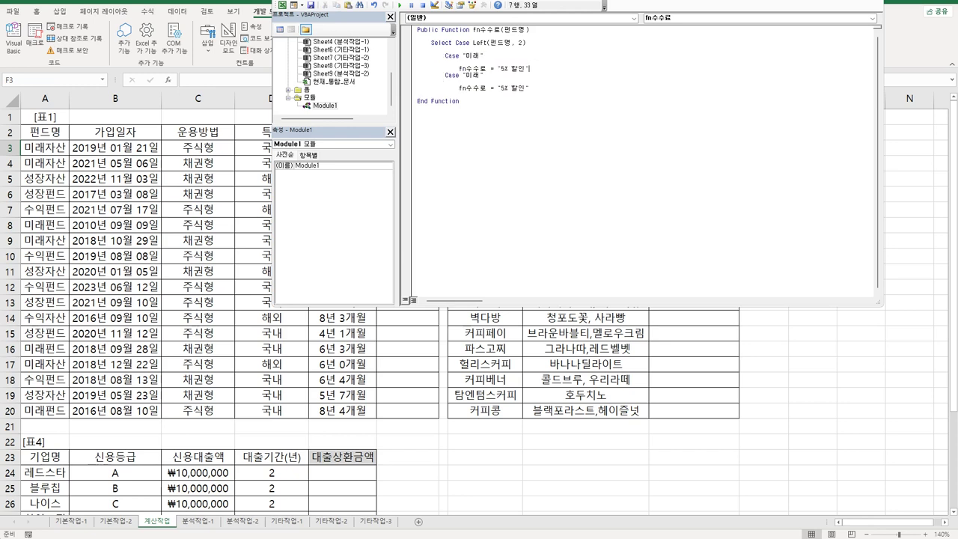
{"action": "key", "text": "ctrl+v"}
Change the duplicated case to "성장" and its fn수수료 value to "없음"
{"action": "key", "text": "Right"}
{"action": "key", "text": "Right"}
{"action": "key", "text": "shift+Right"}
{"action": "key", "text": "shift+Right"}
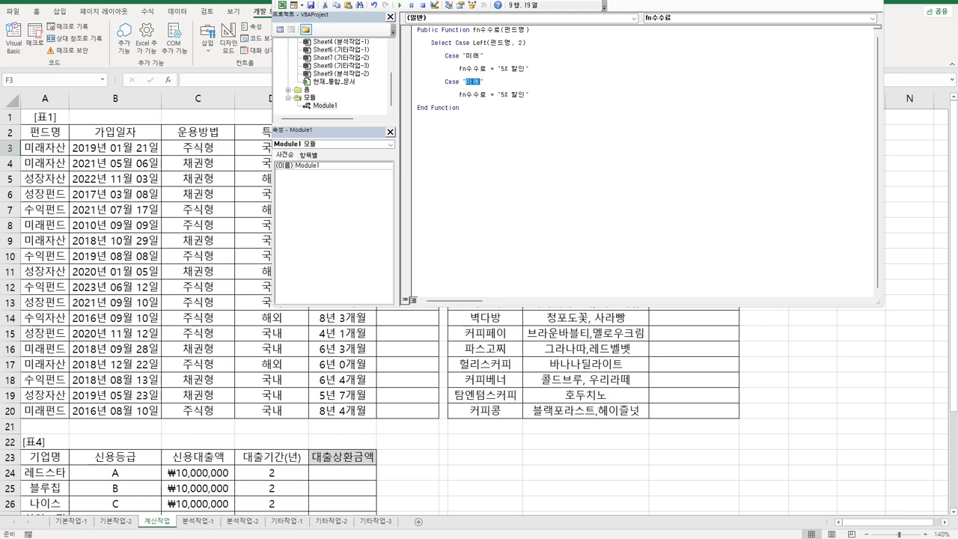
{"action": "type", "text": "성장"}
{"action": "key", "text": "Down"}
{"action": "left_click", "coordinate": [529, 95]}
{"action": "left_click_drag", "start_coordinate": [527, 94], "coordinate": [504, 94]}
{"action": "type", "text": "없음"}
{"action": "key", "text": "Return"}
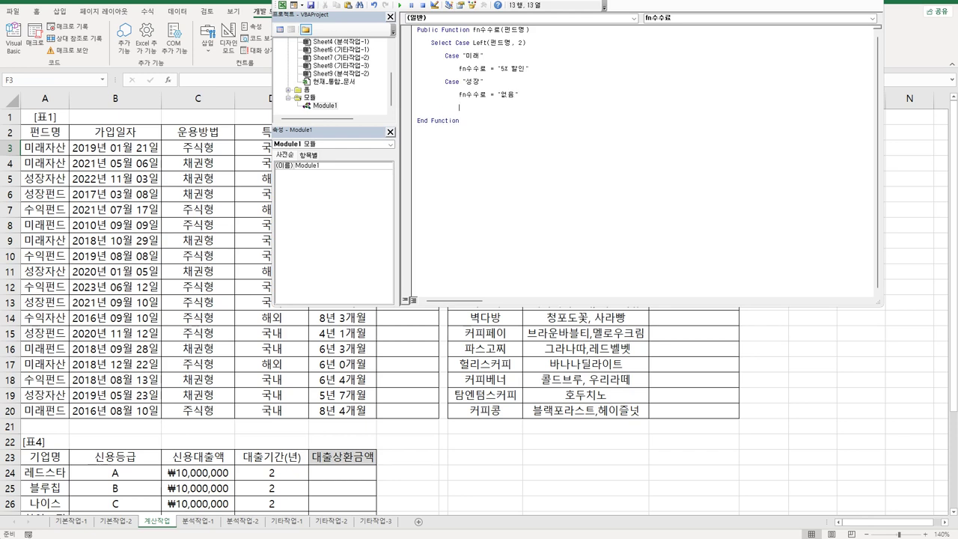
Paste another copy of the case block below "성장" and change its case value to "수익"
{"action": "key", "text": "BackSpace"}
{"action": "key", "text": "ctrl+v"}
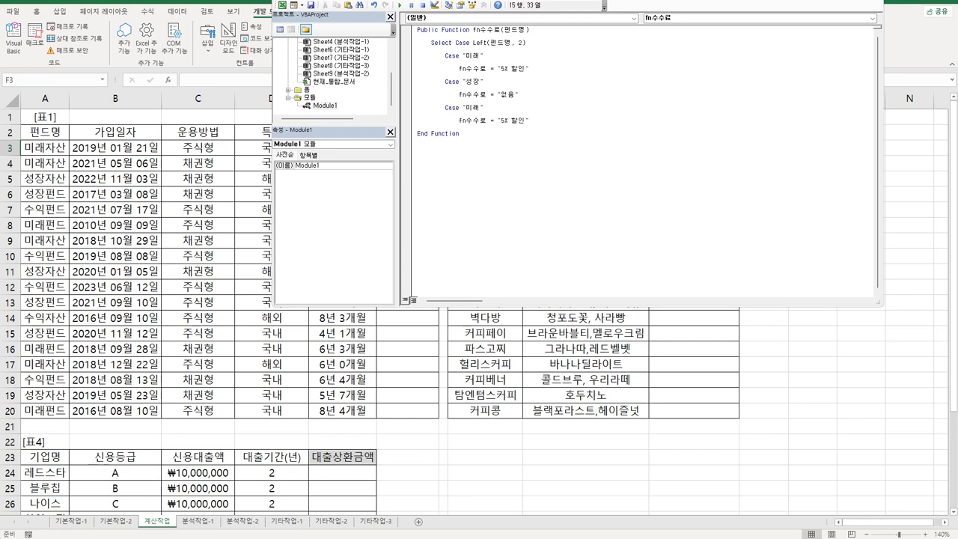
{"action": "key", "text": "Up"}
{"action": "key", "text": "Up"}
{"action": "key", "text": "End"}
{"action": "key", "text": "Left"}
{"action": "key", "text": "shift+Left"}
{"action": "key", "text": "shift+Left"}
{"action": "type", "text": "수익"}
{"action": "key", "text": "Return"}
Set the fn수수료 value of the "수익" case to "10% 할인"
{"action": "key", "text": "Down"}
{"action": "key", "text": "End"}
{"action": "key", "text": "Left"}
{"action": "type", "text": "10"}
{"action": "key", "text": "Delete"}
{"action": "key", "text": "Return"}
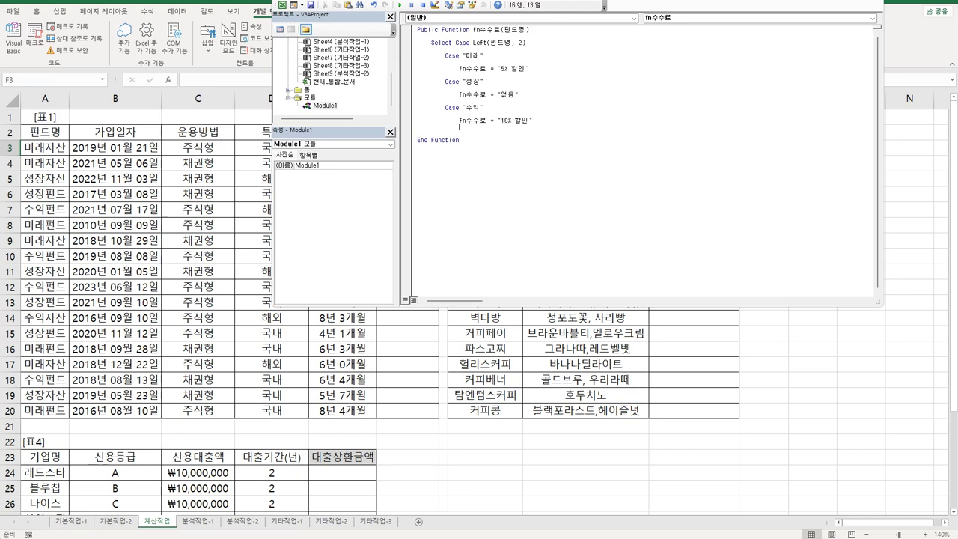
Close the Select Case block with End Select and return to the 계산작업 worksheet
{"action": "key", "text": "Return"}
{"action": "key", "text": "BackSpace"}
{"action": "type", "text": "end select"}
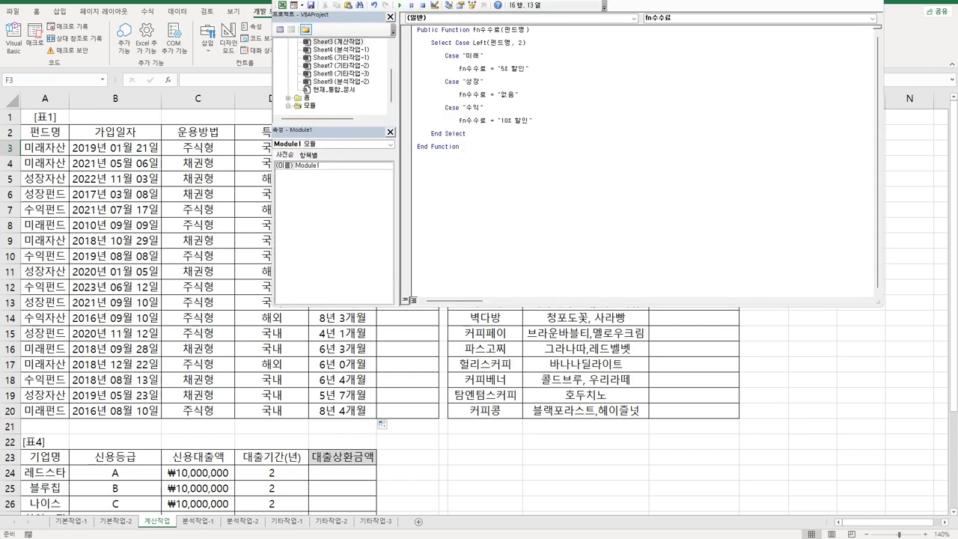
{"action": "key", "text": "alt+F11"}
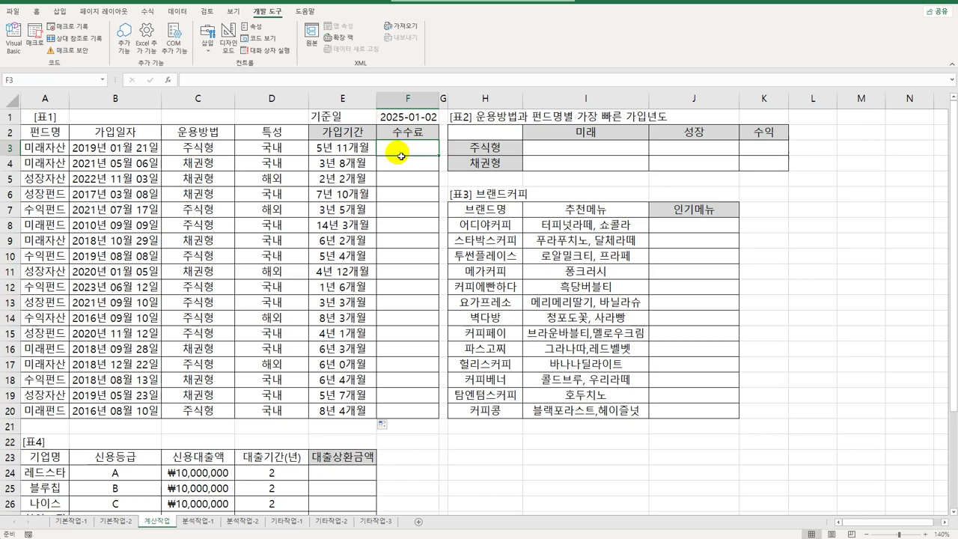
Insert the user-defined function fn수수료 with argument A3 in F3 and fill it down to F20
{"action": "left_click", "coordinate": [168, 80]}
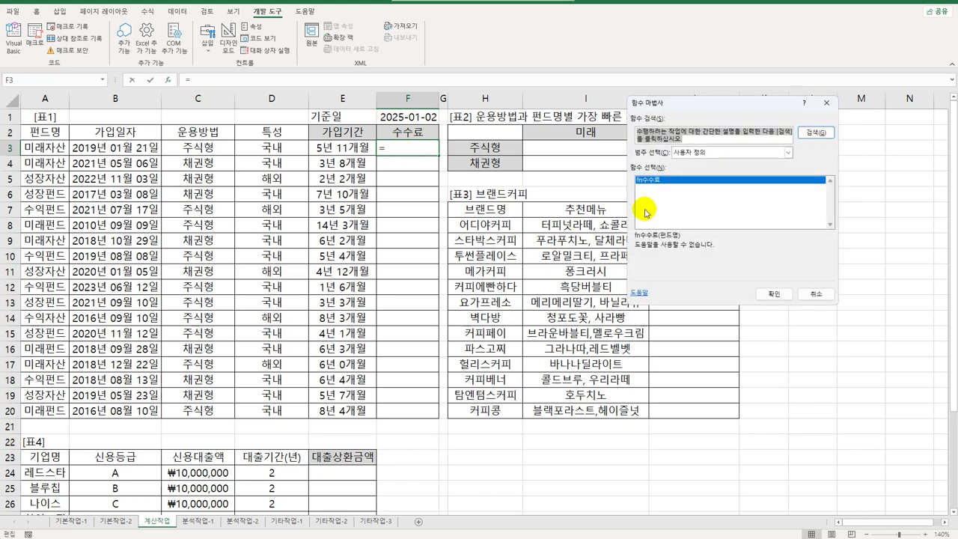
{"action": "left_click", "coordinate": [768, 296]}
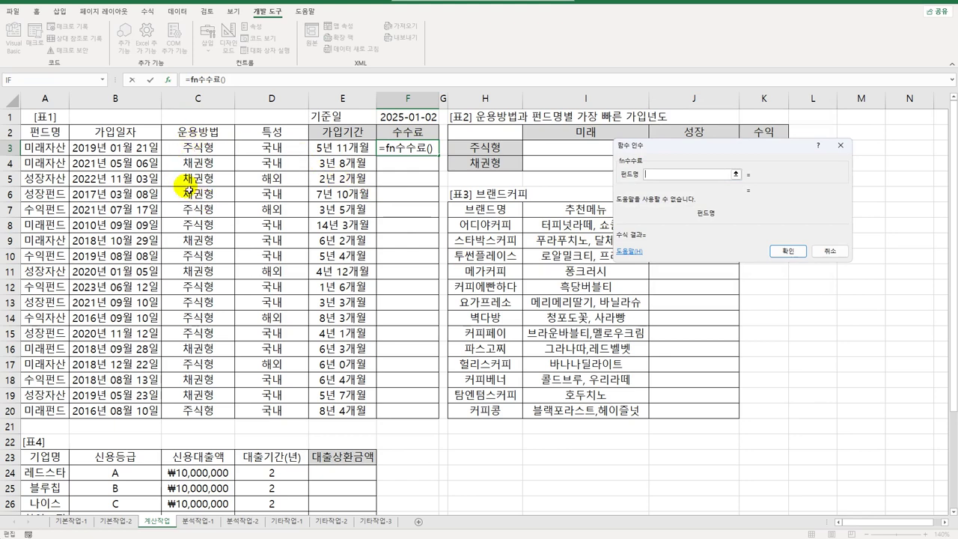
{"action": "left_click", "coordinate": [46, 153]}
{"action": "left_click", "coordinate": [787, 251]}
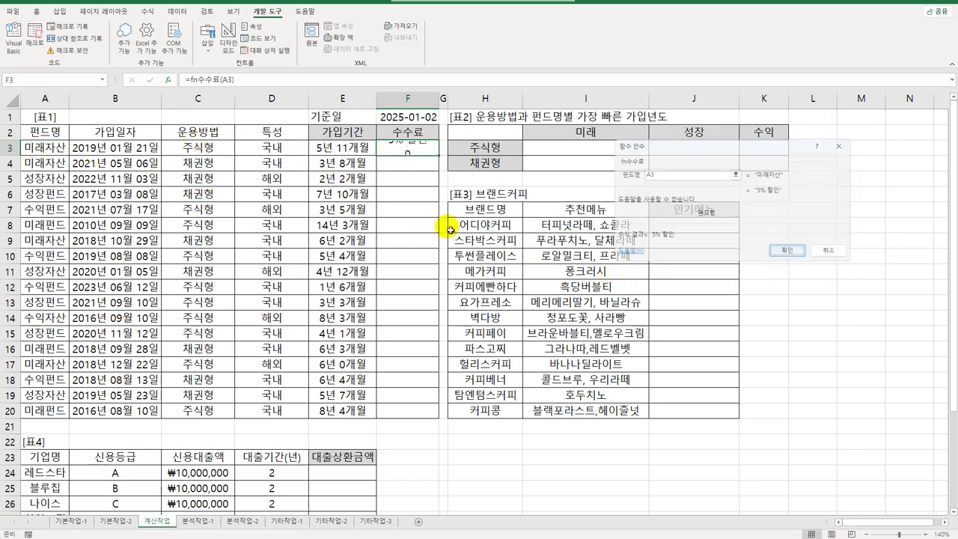
{"action": "double_click", "coordinate": [440, 155]}
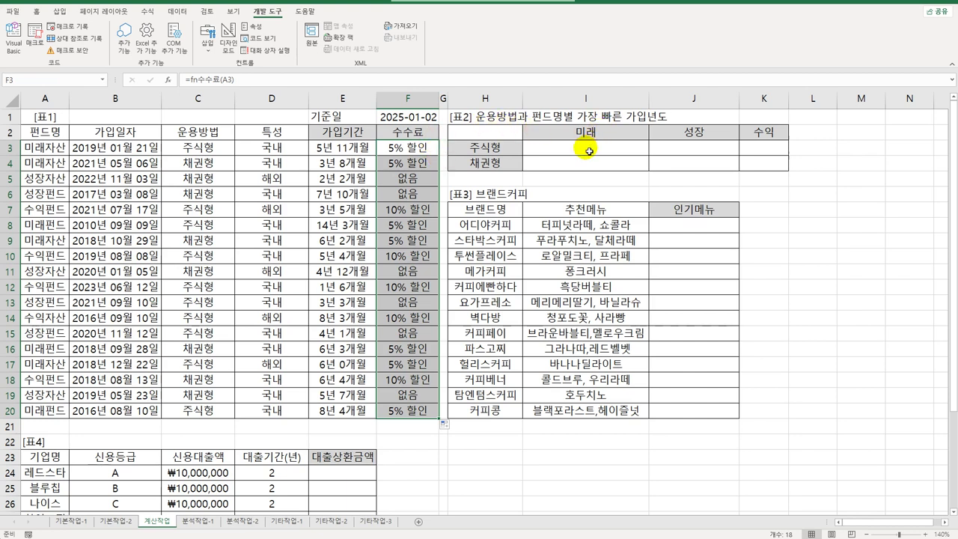
{"action": "left_click", "coordinate": [48, 136]}
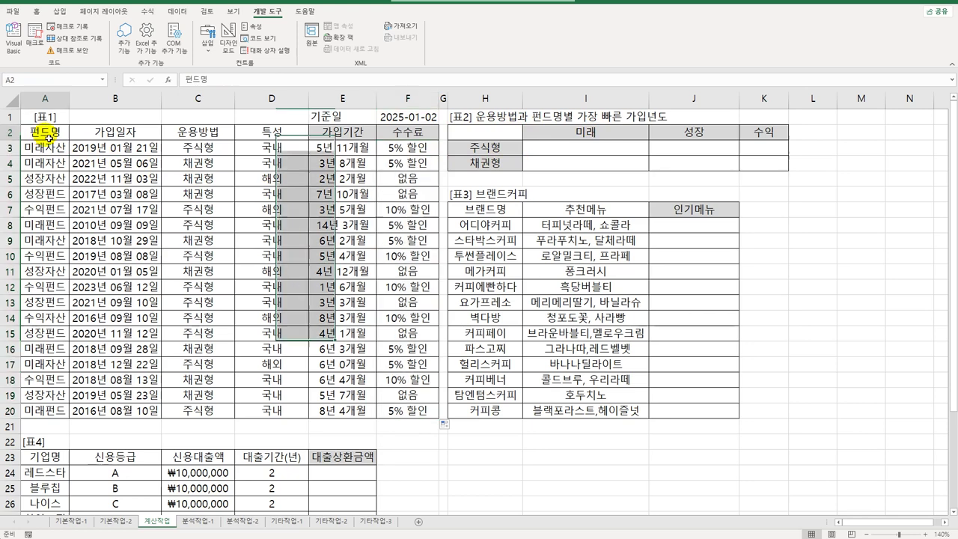
{"action": "left_click", "coordinate": [219, 137]}
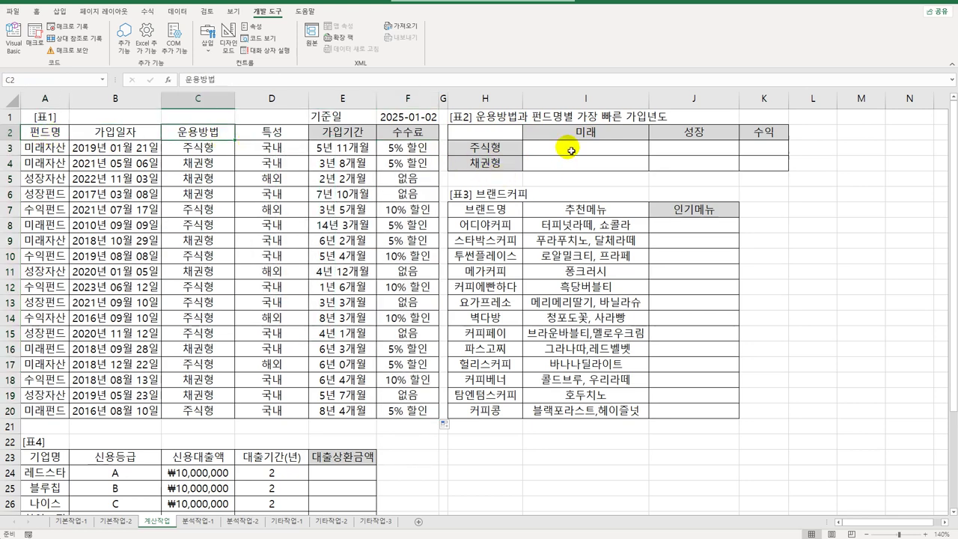
{"action": "left_click_drag", "start_coordinate": [569, 147], "coordinate": [760, 170]}
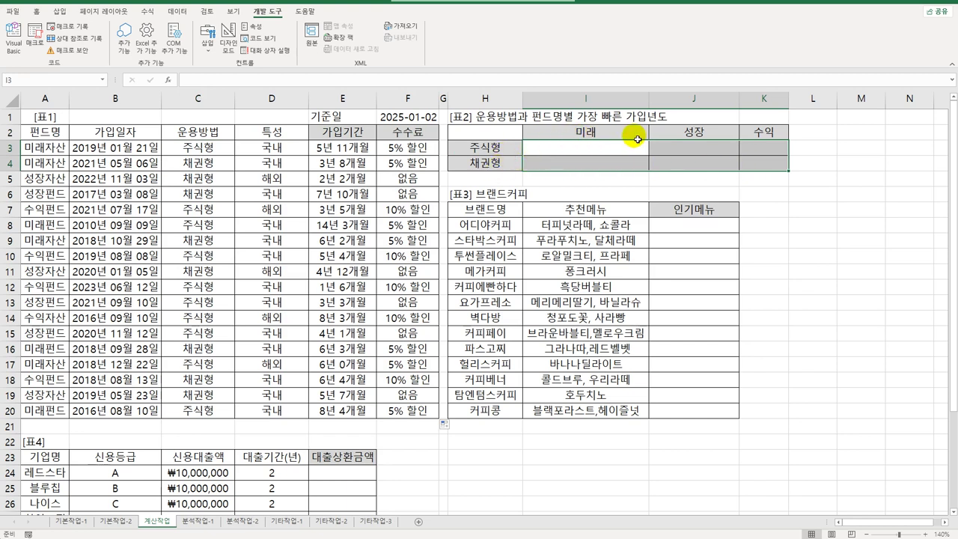
Start a TEXT formula in I3 with its value argument left blank and the format "yyyy년도"
{"action": "left_click", "coordinate": [600, 148]}
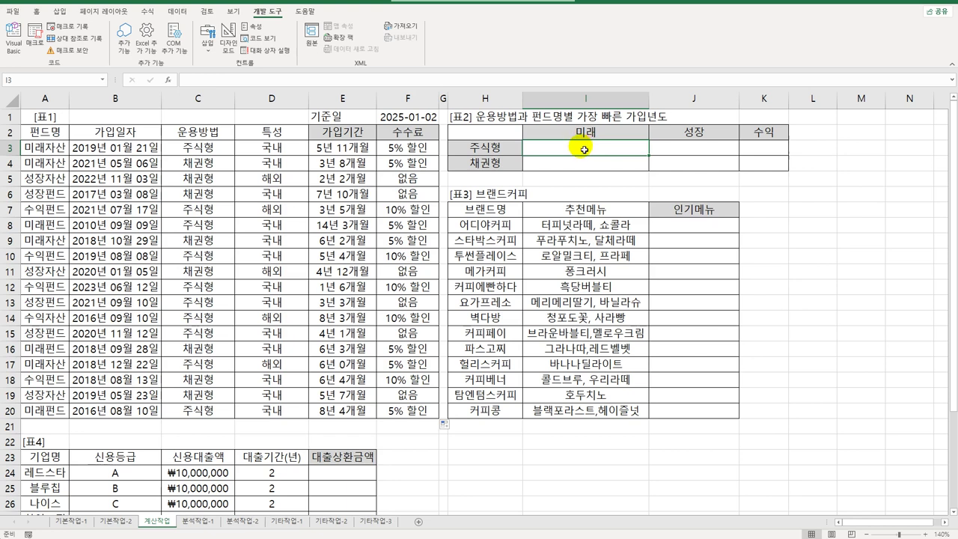
{"action": "type", "text": "="}
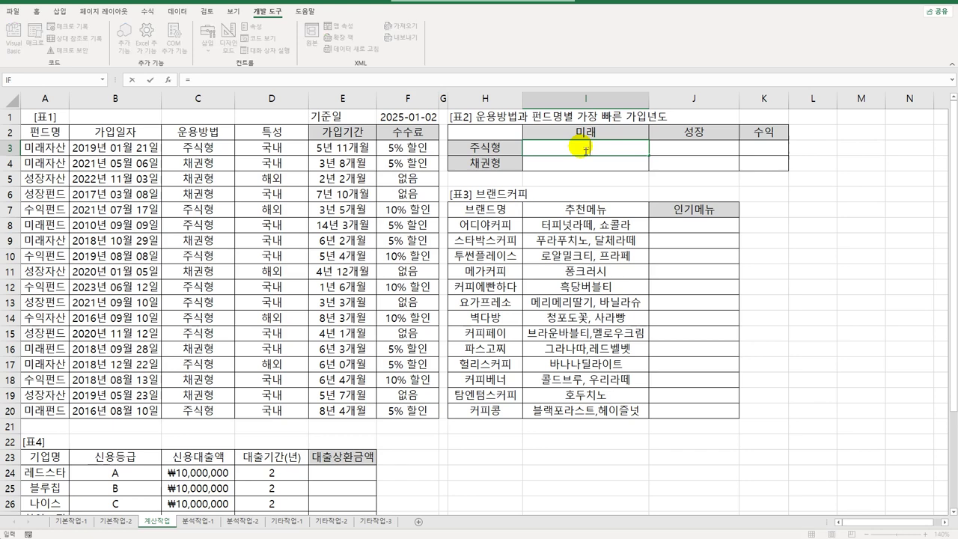
{"action": "type", "text": "text"}
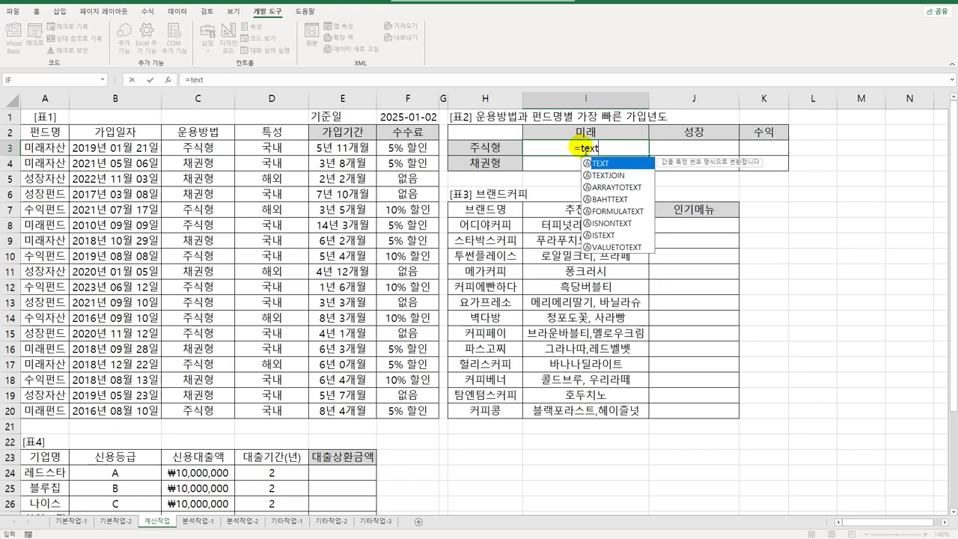
{"action": "key", "text": "Tab"}
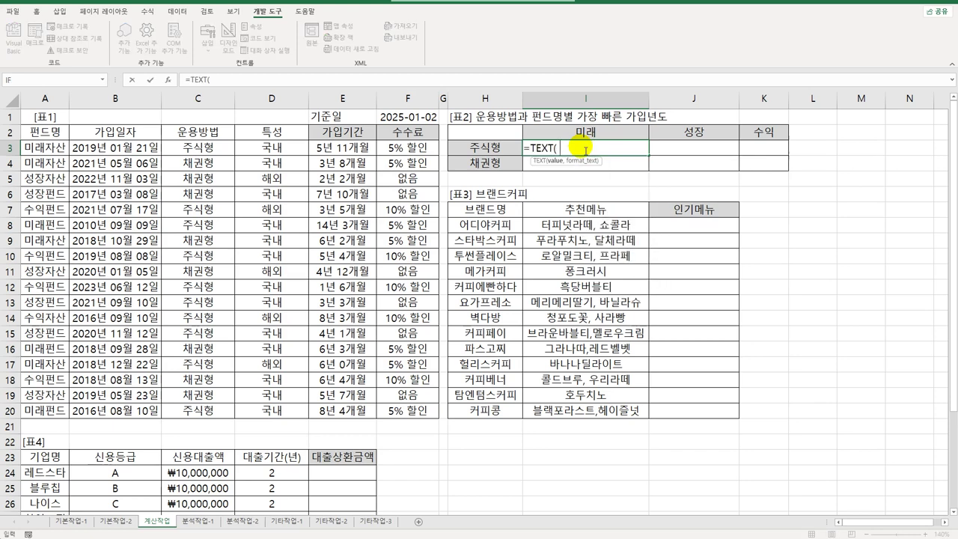
{"action": "type", "text": ",\"yyyyㄴ"}
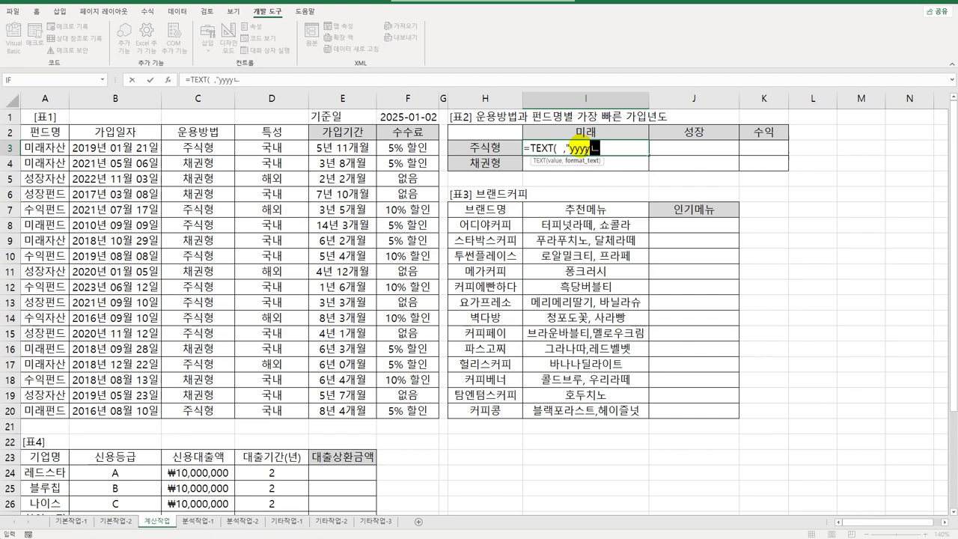
{"action": "type", "text": "년도\")"}
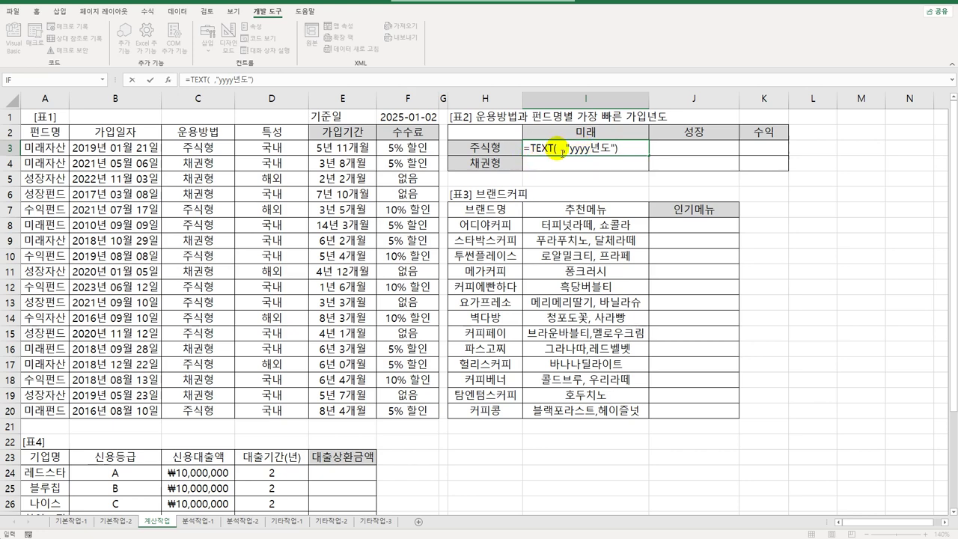
Nest a MIN function containing an IF function as the value argument of TEXT in I3
{"action": "left_click", "coordinate": [563, 150]}
{"action": "type", "text": "ㅡ"}
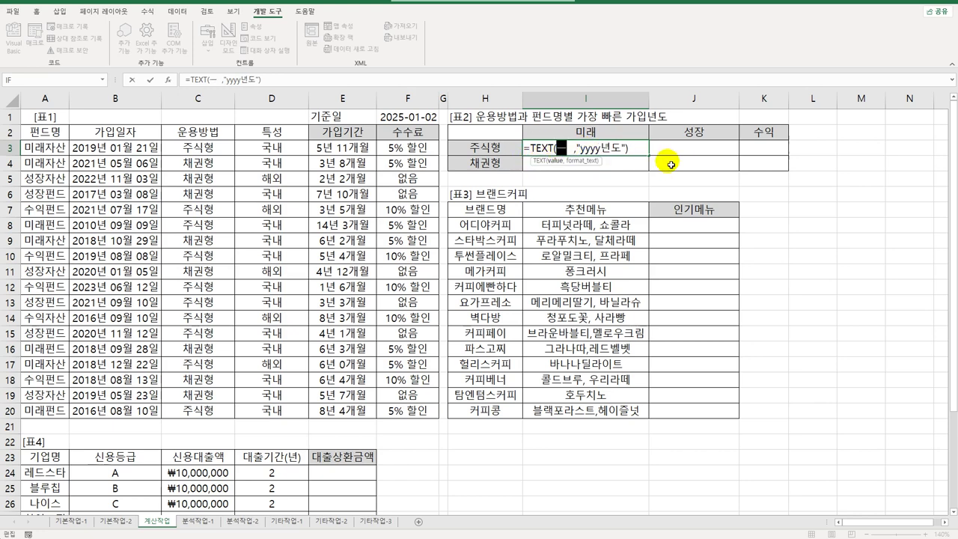
{"action": "key", "text": "BackSpace"}
{"action": "type", "text": "min"}
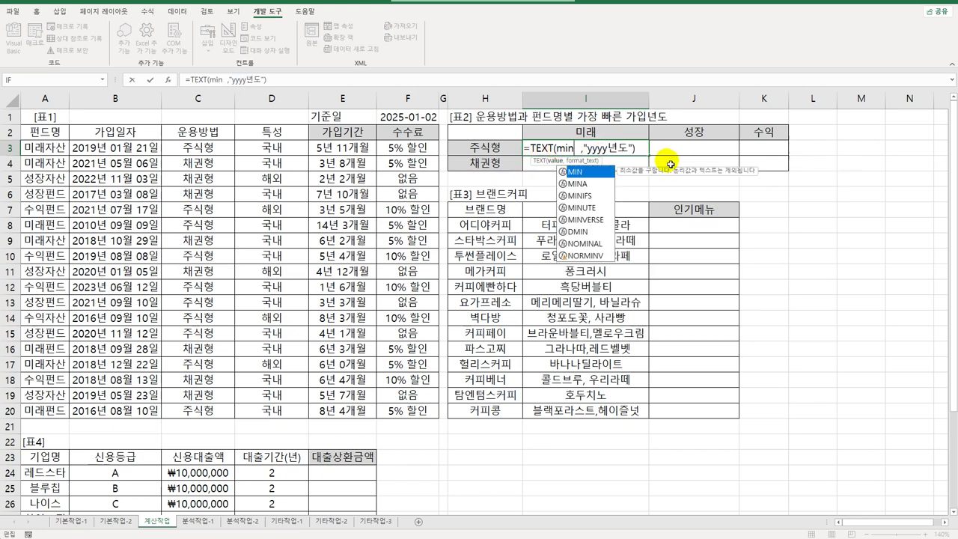
{"action": "key", "text": "Tab"}
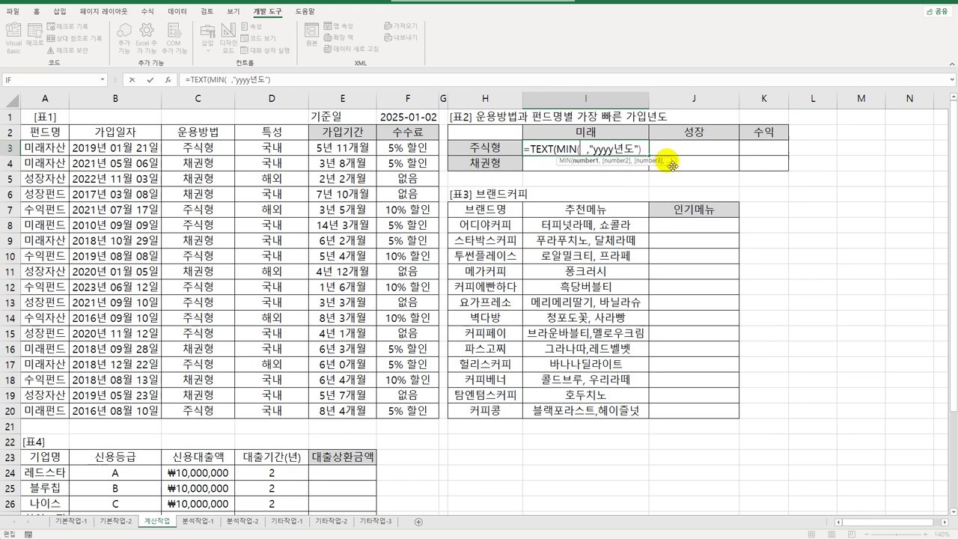
{"action": "type", "text": "if"}
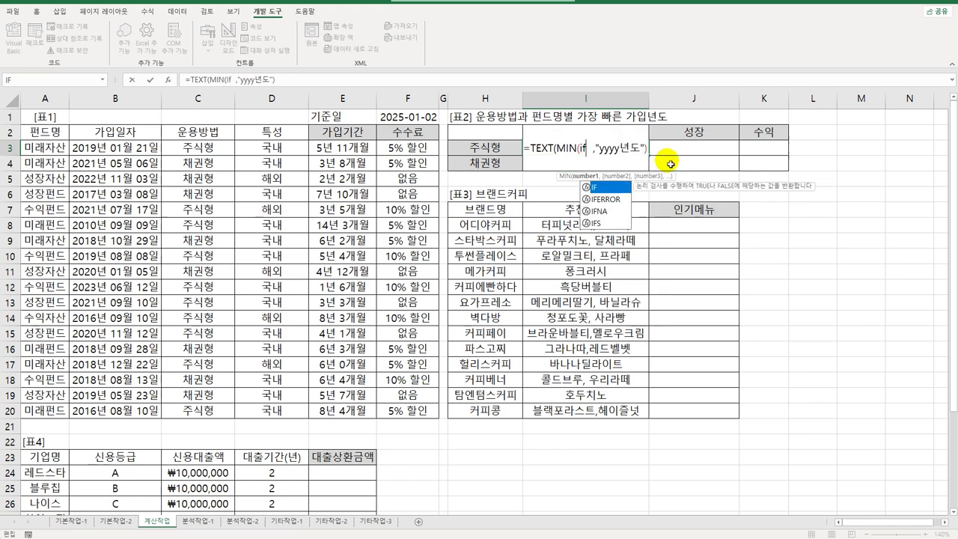
{"action": "key", "text": "Tab"}
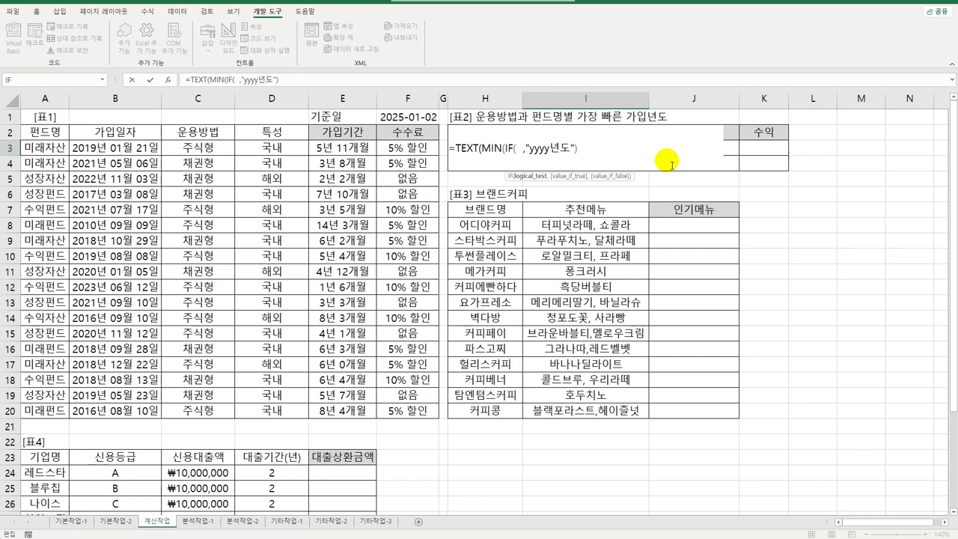
Enter LEFT of the absolute 펀드명 range $A$3:$A$20 with 2 characters as the start of the IF condition
{"action": "type", "text": "left("}
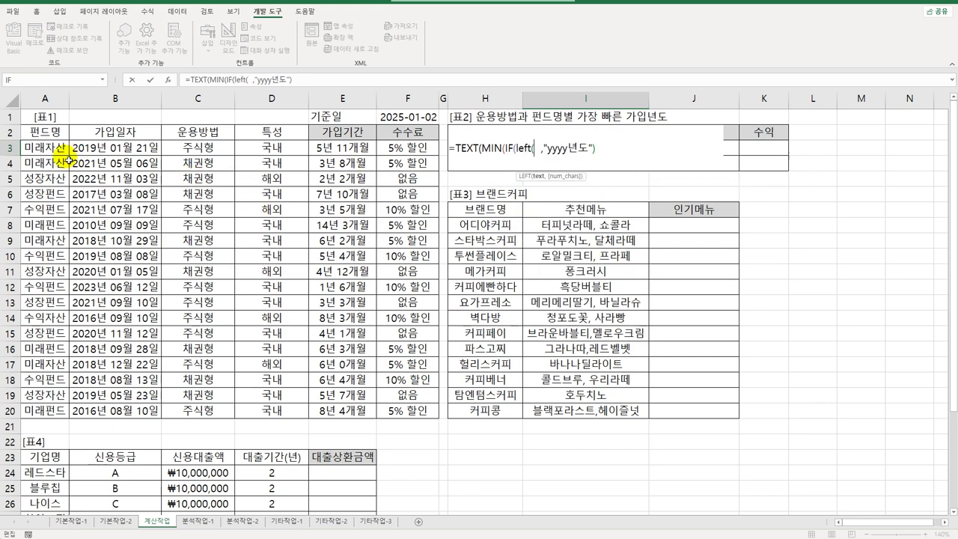
{"action": "left_click_drag", "start_coordinate": [203, 150], "coordinate": [206, 411]}
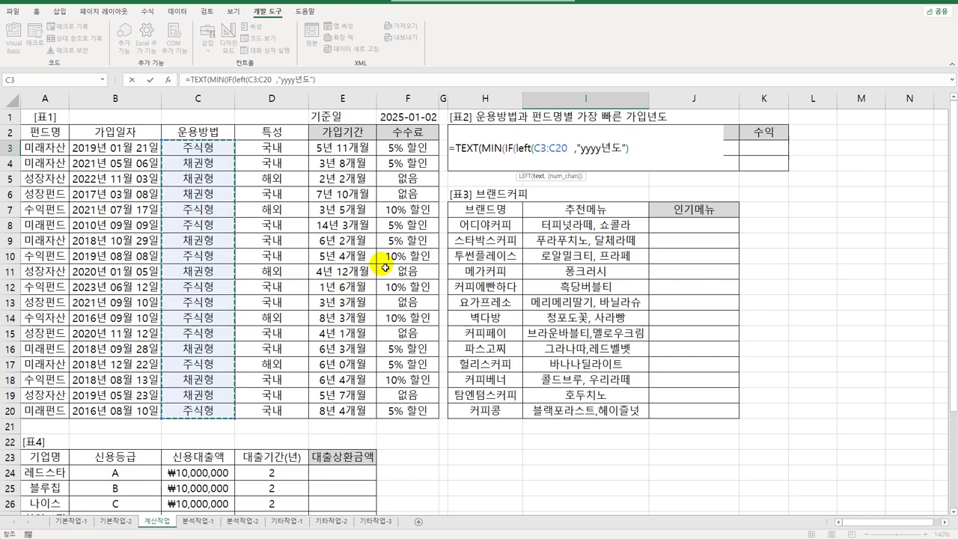
{"action": "left_click_drag", "start_coordinate": [49, 149], "coordinate": [45, 411]}
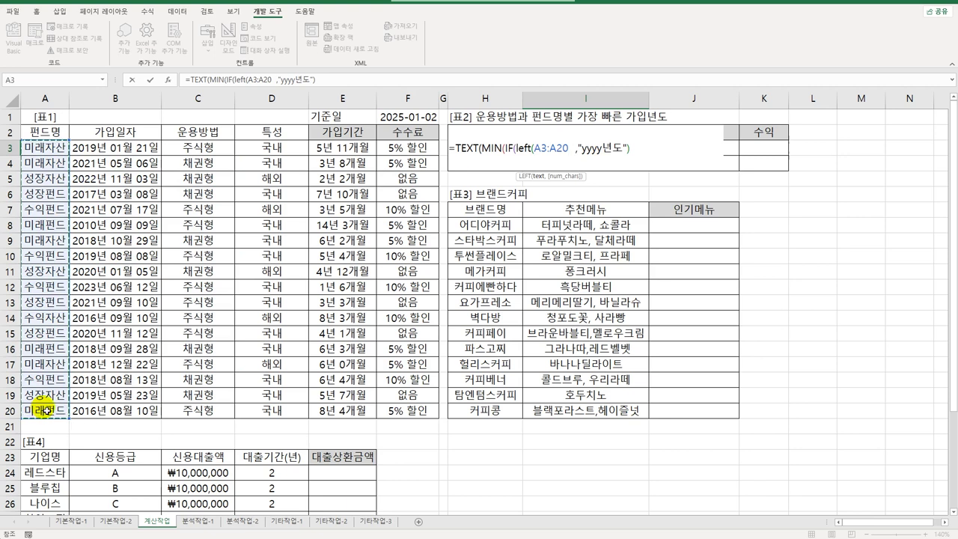
{"action": "key", "text": "F4"}
{"action": "type", "text": ",2)"}
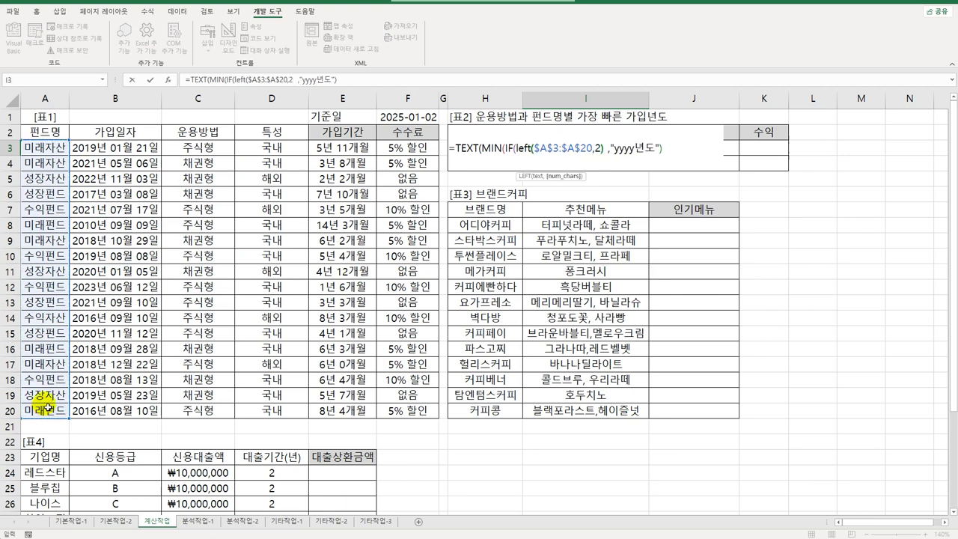
Compare the LEFT result with the 미래 header cell, using the row-locked reference I$2
{"action": "type", "text": "=H3"}
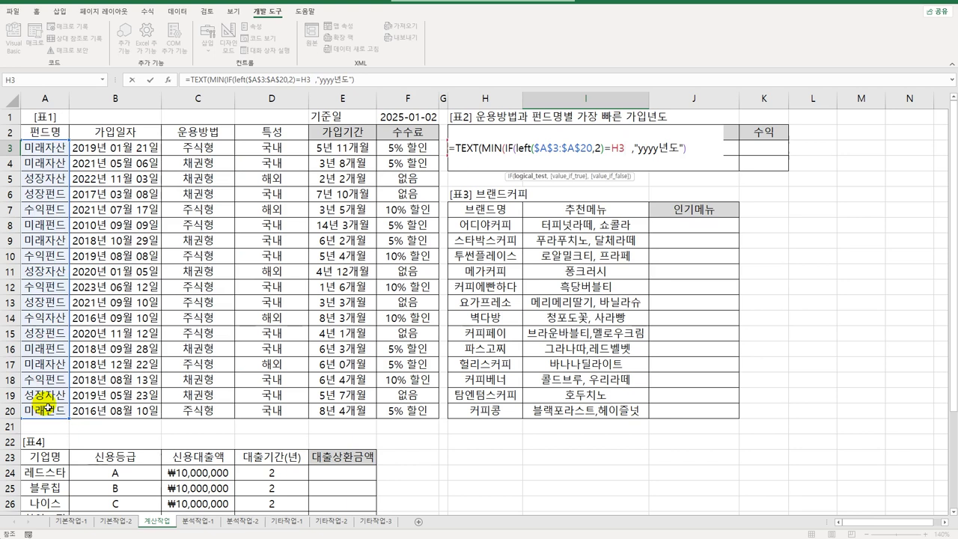
{"action": "key", "text": "BackSpace"}
{"action": "type", "text": "2"}
{"action": "key", "text": "Right"}
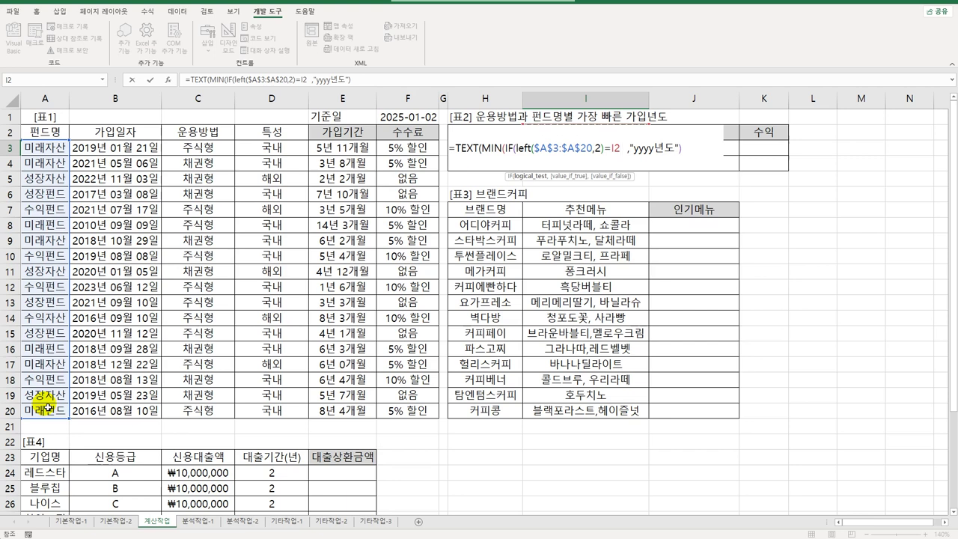
{"action": "key", "text": "F4"}
{"action": "key", "text": "F4"}
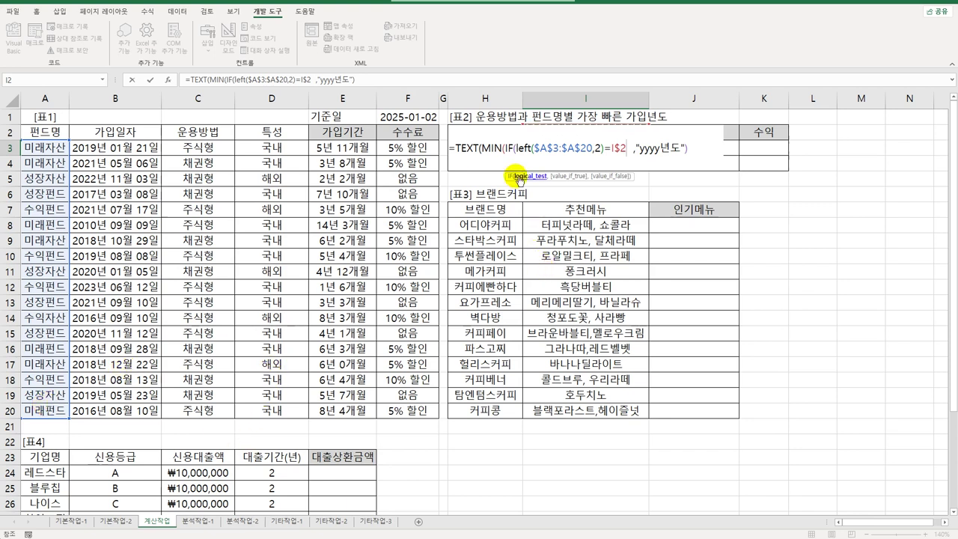
Enclose the condition left($A$3:$A$20,2)=I$2 in its own parentheses
{"action": "left_click", "coordinate": [521, 150]}
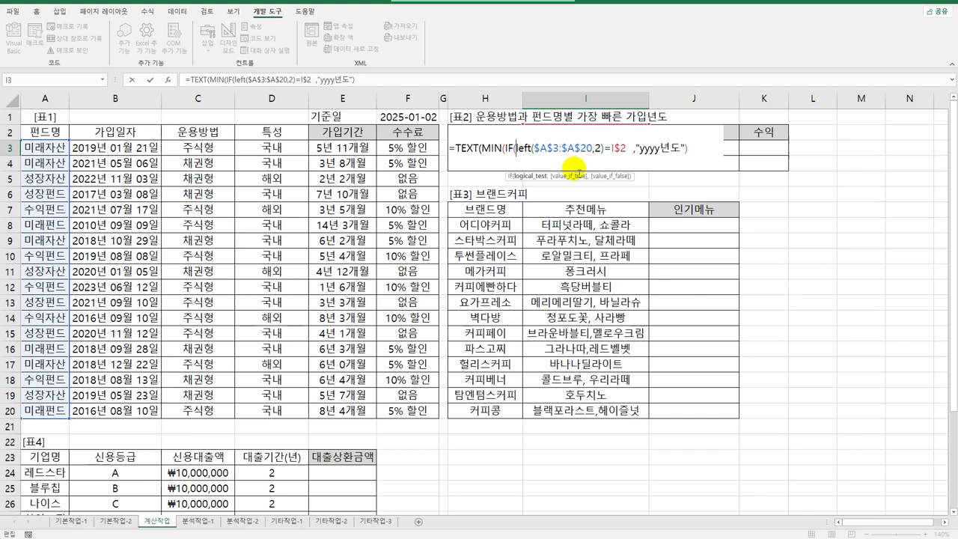
{"action": "type", "text": "("}
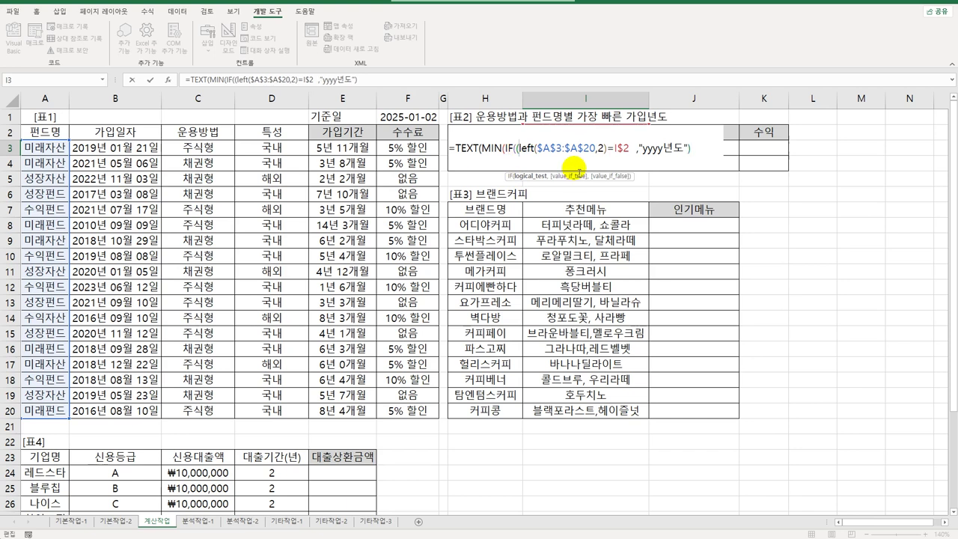
{"action": "left_click", "coordinate": [634, 150]}
{"action": "type", "text": ")"}
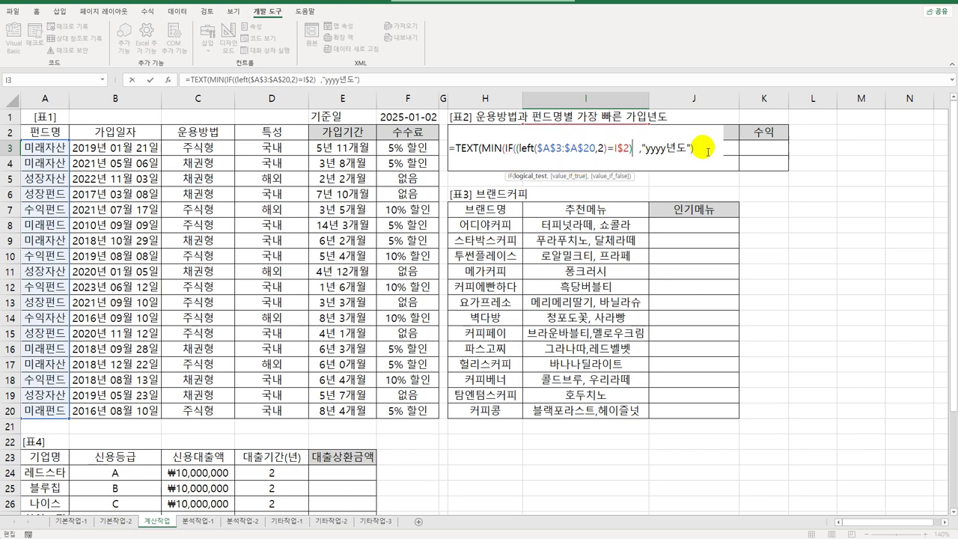
Multiply by a second condition, ($C$3:$C$20=$H3), matching the 운용방법 range to the column-locked row label
{"action": "type", "text": "*"}
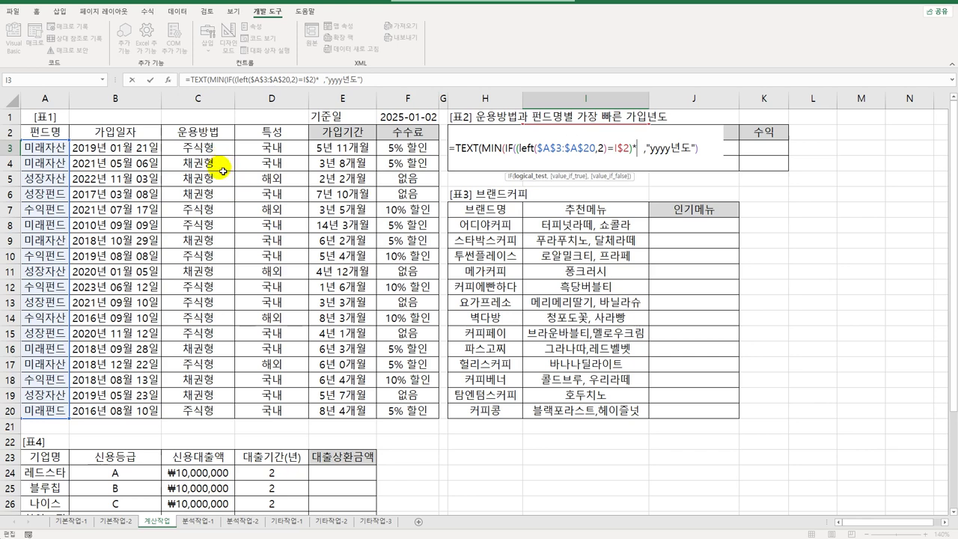
{"action": "type", "text": "("}
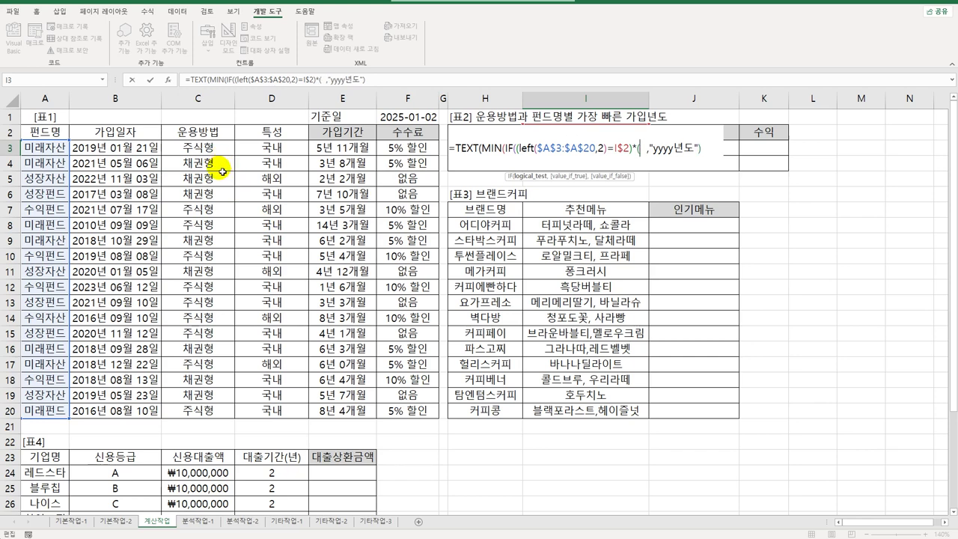
{"action": "left_click_drag", "start_coordinate": [214, 147], "coordinate": [194, 411]}
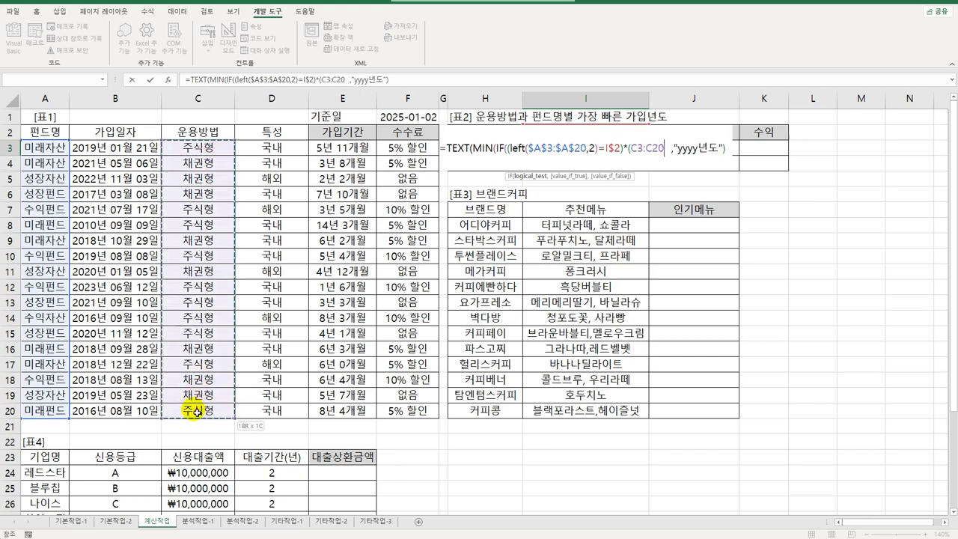
{"action": "key", "text": "F4"}
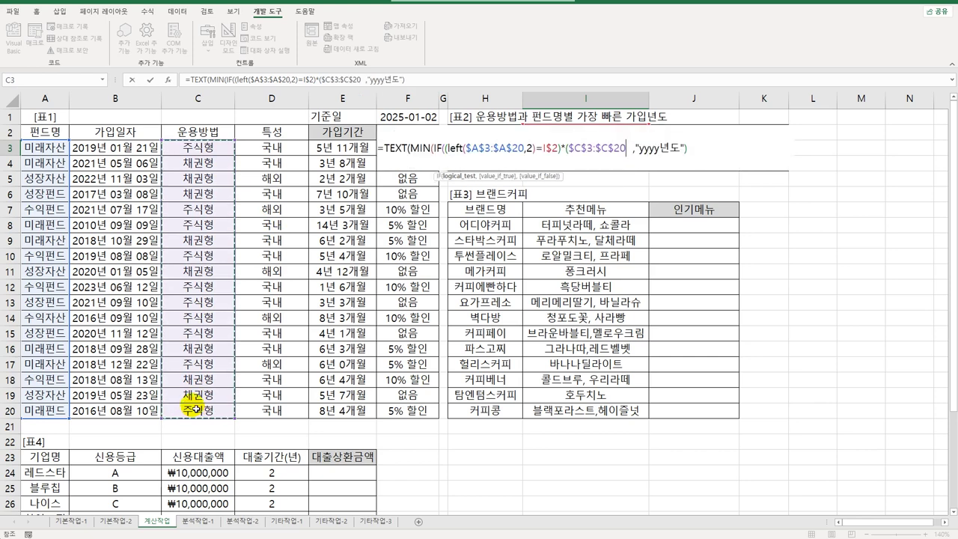
{"action": "type", "text": "="}
{"action": "key", "text": "Left"}
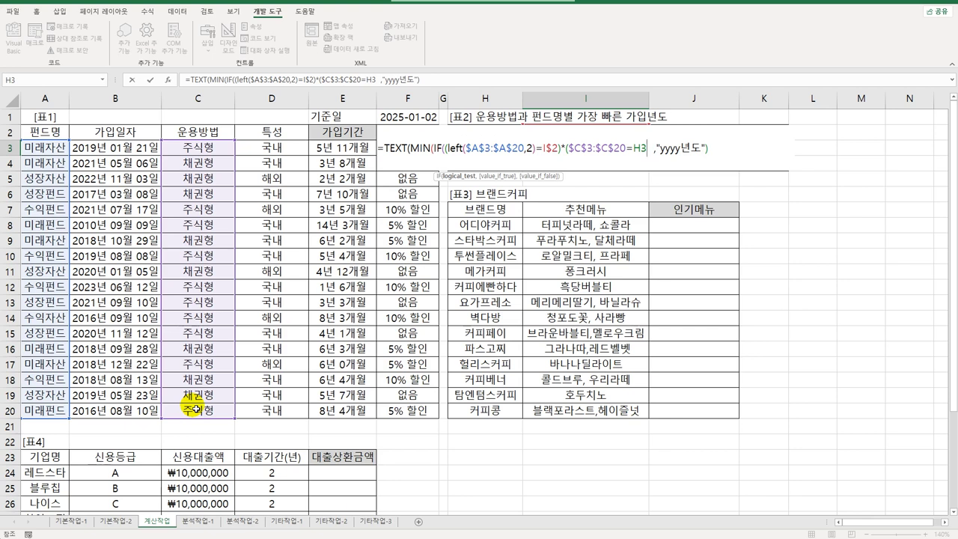
{"action": "key", "text": "F4"}
{"action": "key", "text": "F4"}
{"action": "key", "text": "F4"}
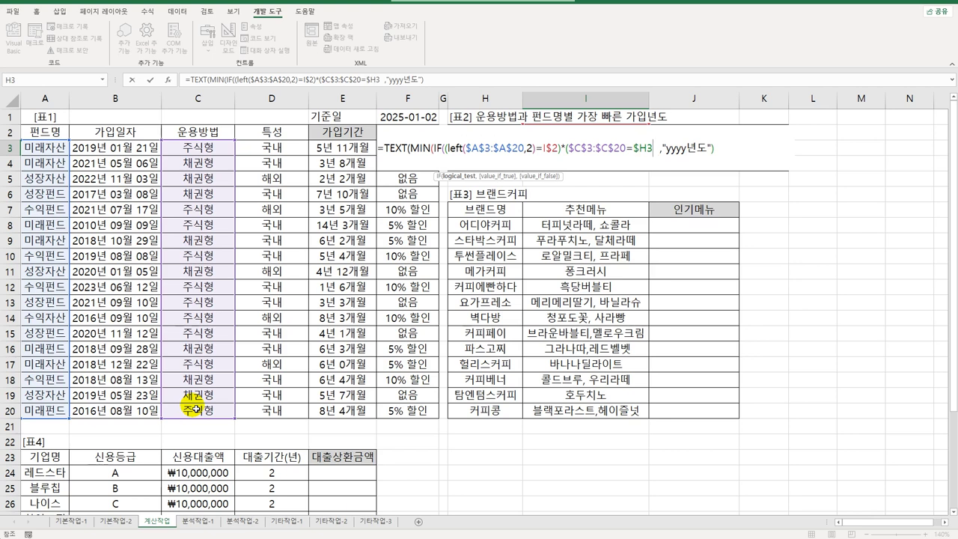
{"action": "type", "text": ")"}
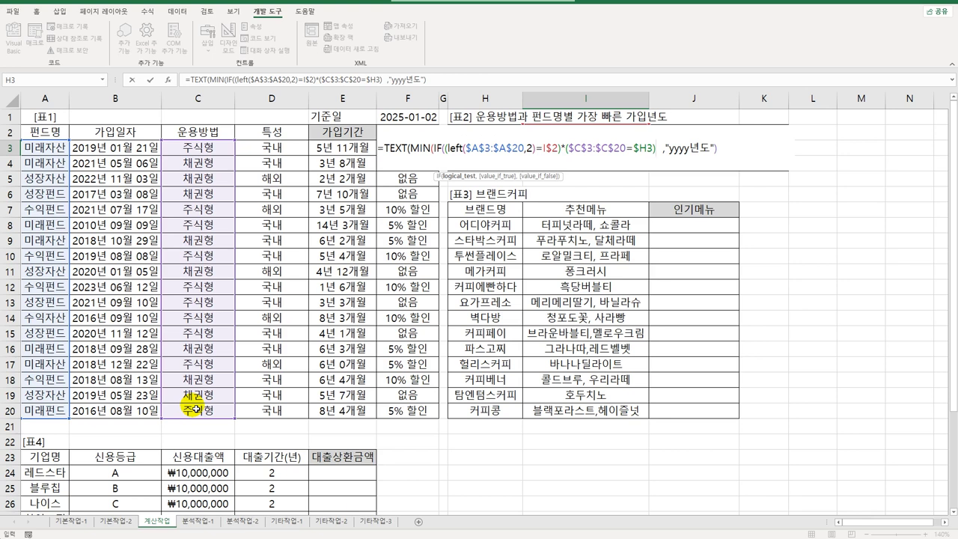
Set the IF function's true value to the absolute 가입일자 range $B$3:$B$20 and close the IF
{"action": "type", "text": ","}
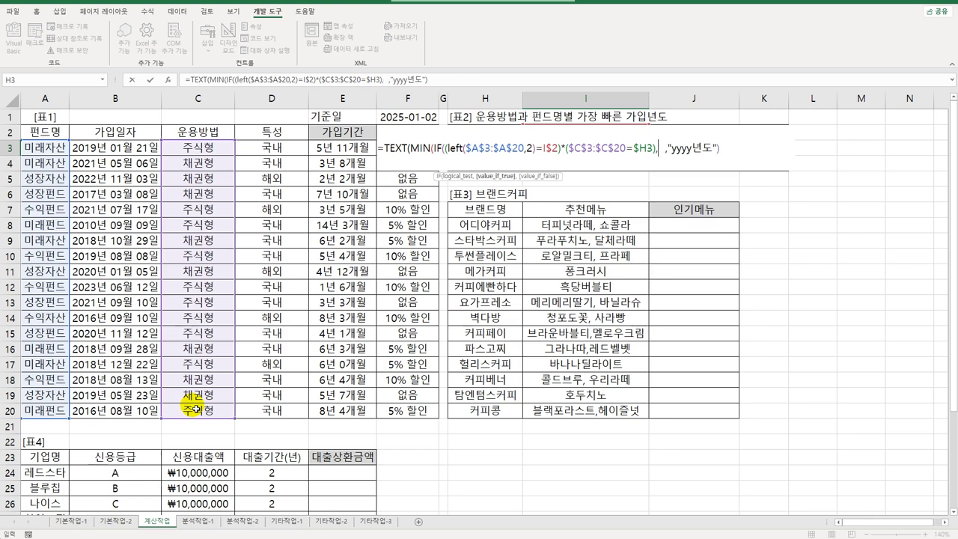
{"action": "left_click_drag", "start_coordinate": [131, 147], "coordinate": [139, 409]}
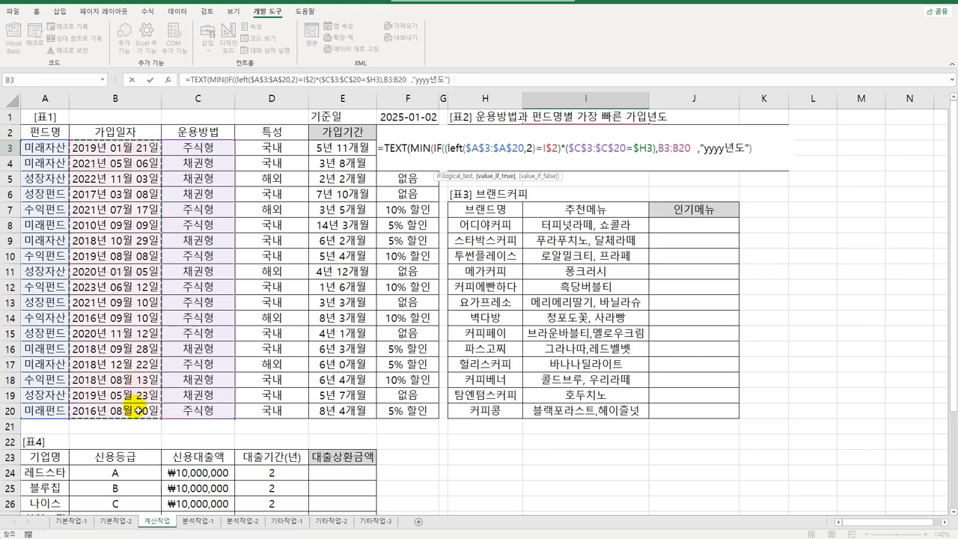
{"action": "key", "text": "F4"}
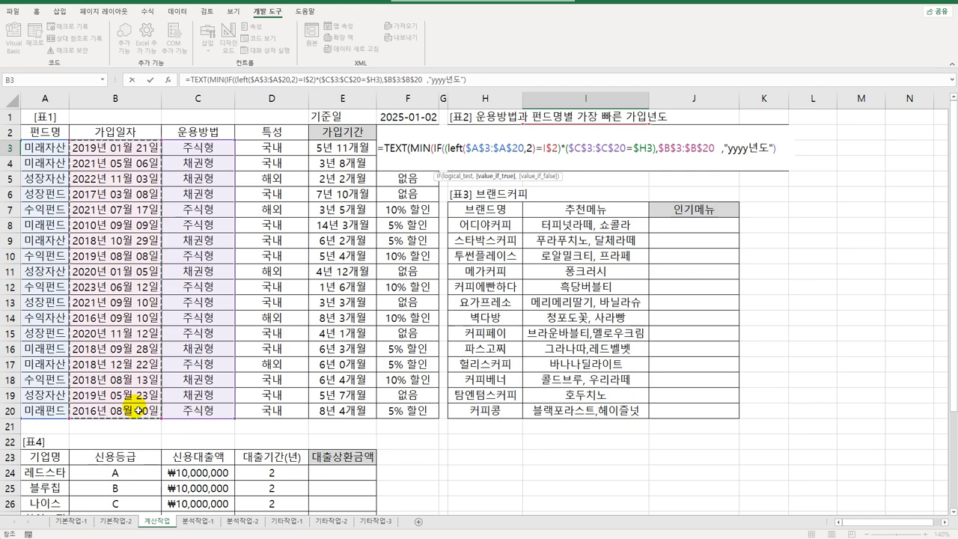
{"action": "type", "text": ")"}
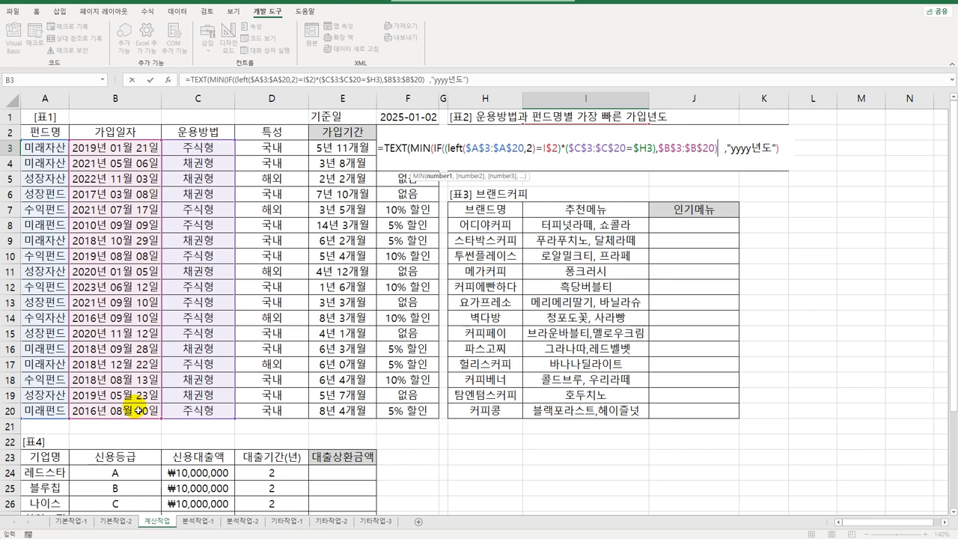
Close the MIN function, confirm the TEXT formula as an array formula in I3, and fill it through I3:K4
{"action": "type", "text": ")"}
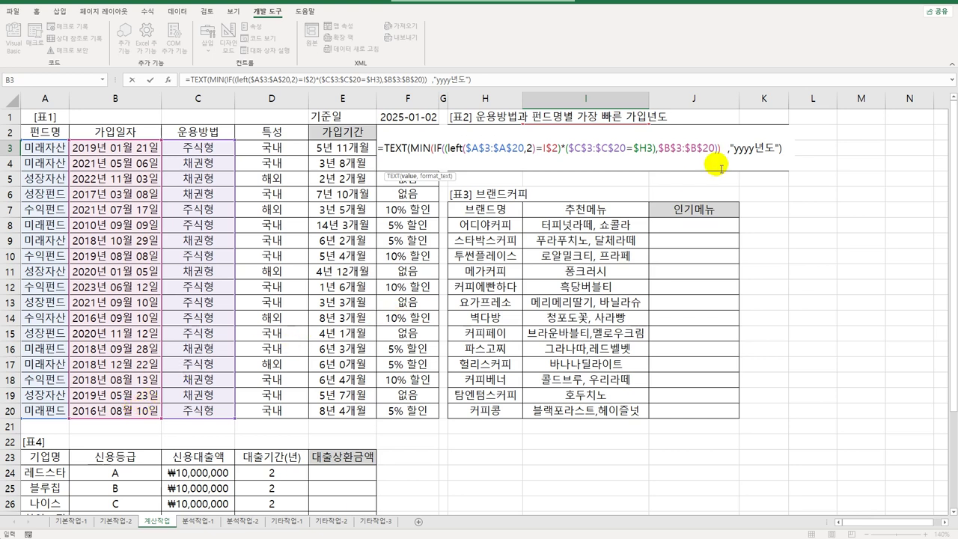
{"action": "left_click", "coordinate": [784, 152]}
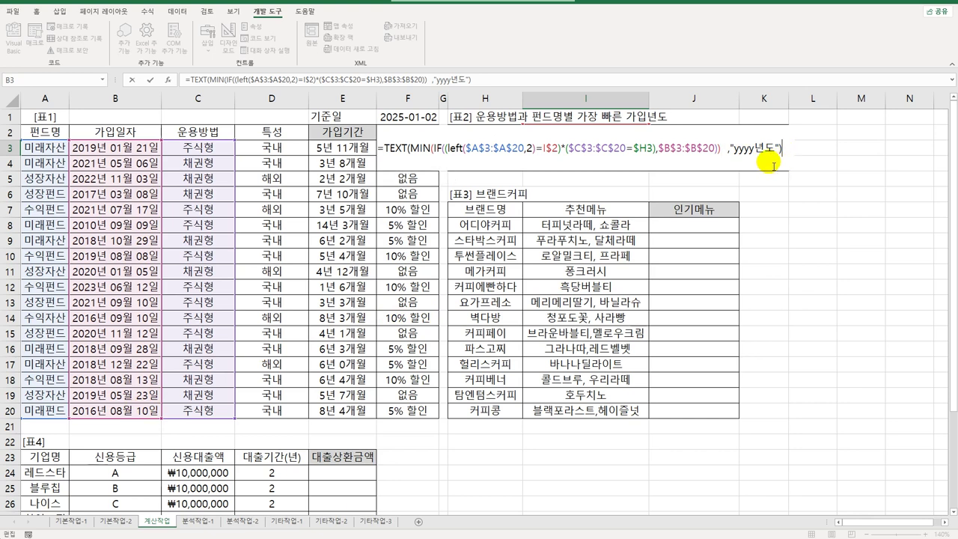
{"action": "key", "text": "ctrl+shift+Return"}
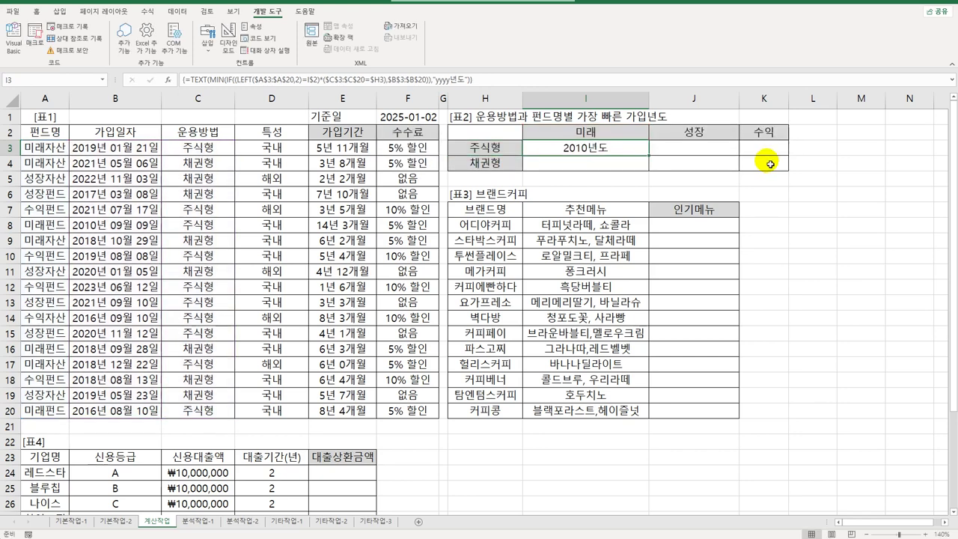
{"action": "left_click_drag", "start_coordinate": [648, 155], "coordinate": [771, 168]}
{"action": "left_click", "coordinate": [592, 132]}
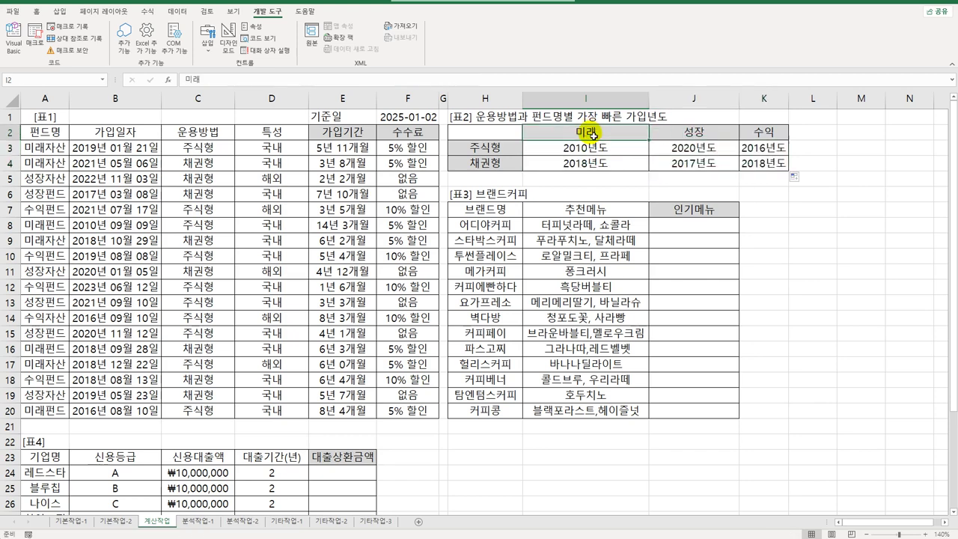
{"action": "left_click_drag", "start_coordinate": [494, 148], "coordinate": [490, 162]}
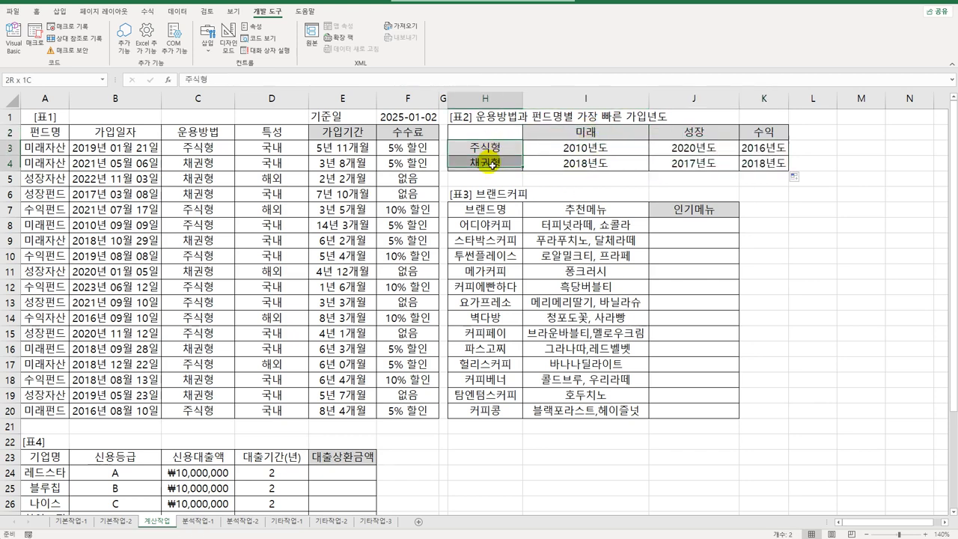
{"action": "left_click", "coordinate": [146, 148]}
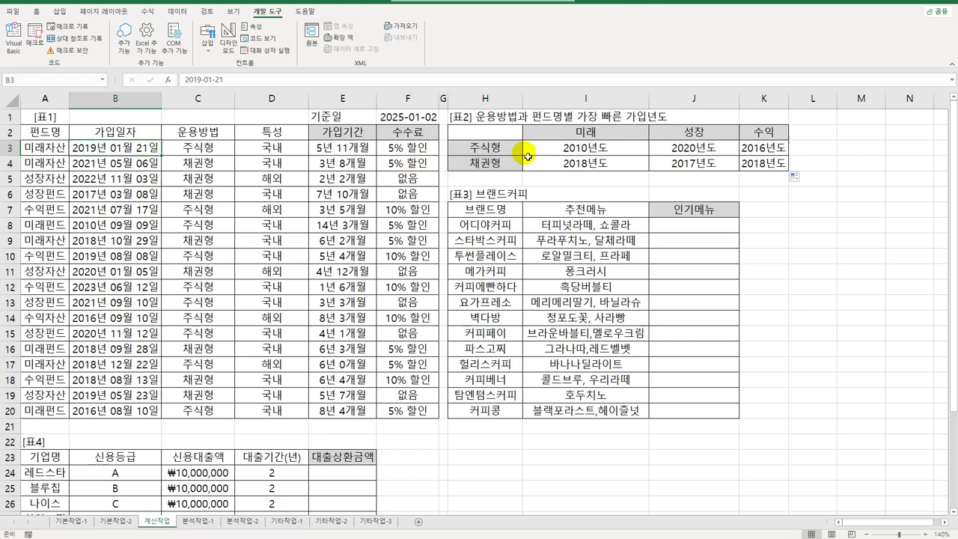
{"action": "left_click", "coordinate": [572, 150]}
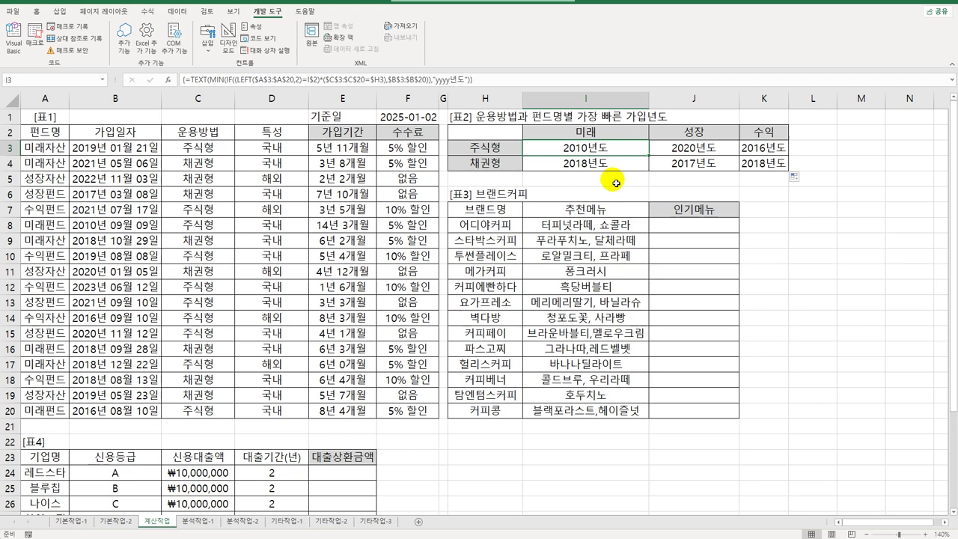
Enter =FIND(",",I8) in the first 인기메뉴 cell of 표3 and fill it down to J20
{"action": "left_click", "coordinate": [673, 229]}
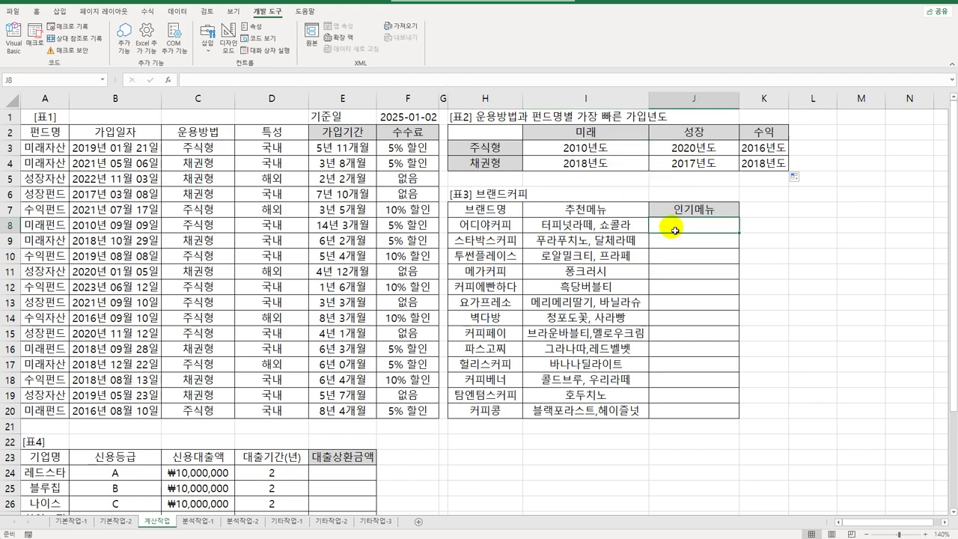
{"action": "left_click", "coordinate": [572, 227]}
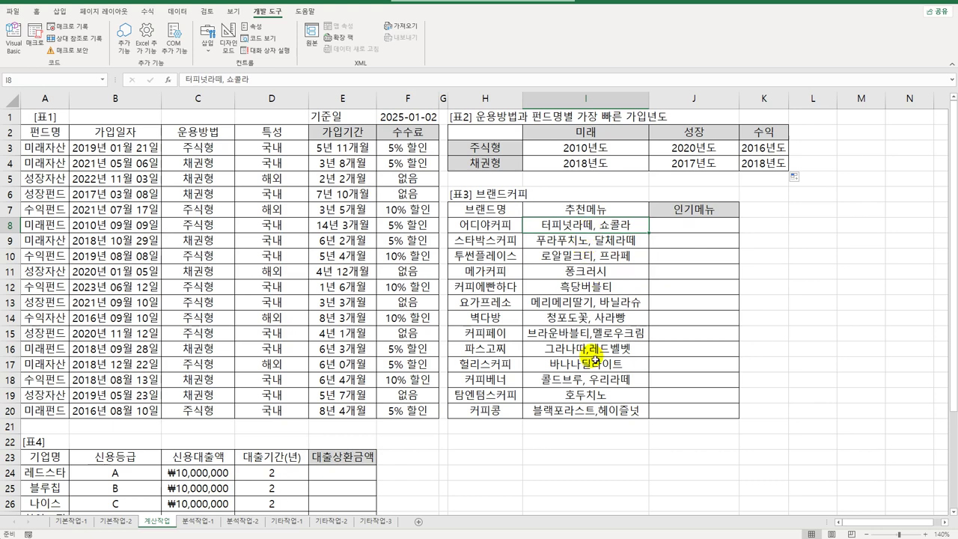
{"action": "left_click", "coordinate": [693, 233]}
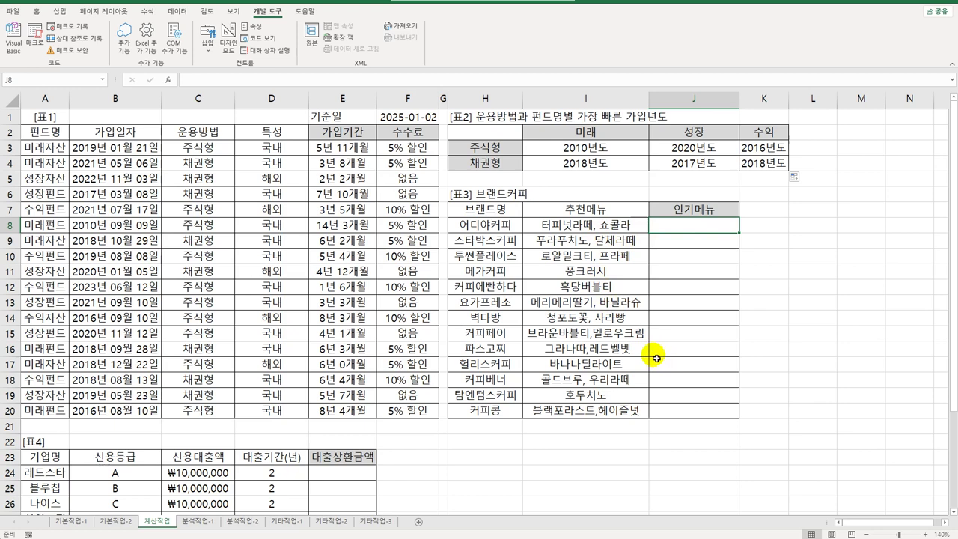
{"action": "type", "text": "="}
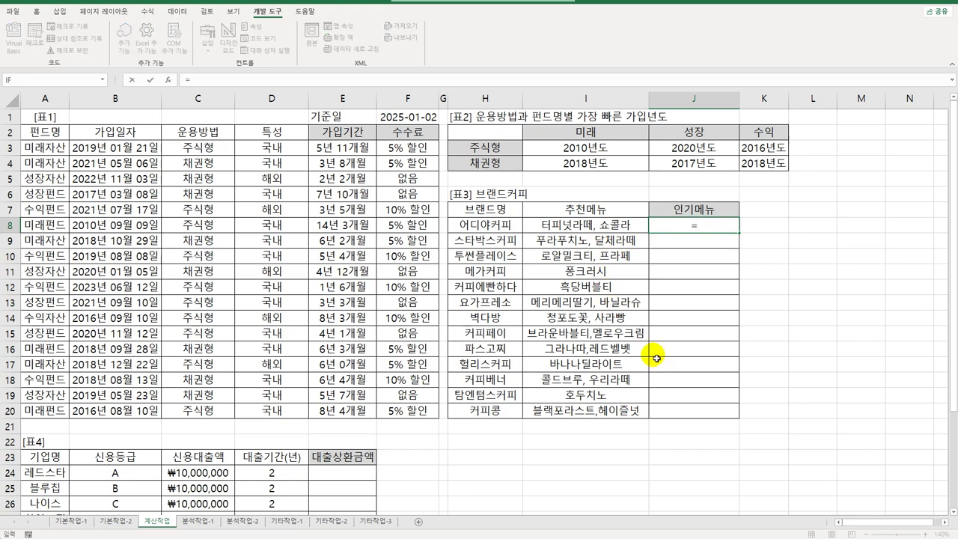
{"action": "type", "text": "find"}
{"action": "key", "text": "Tab"}
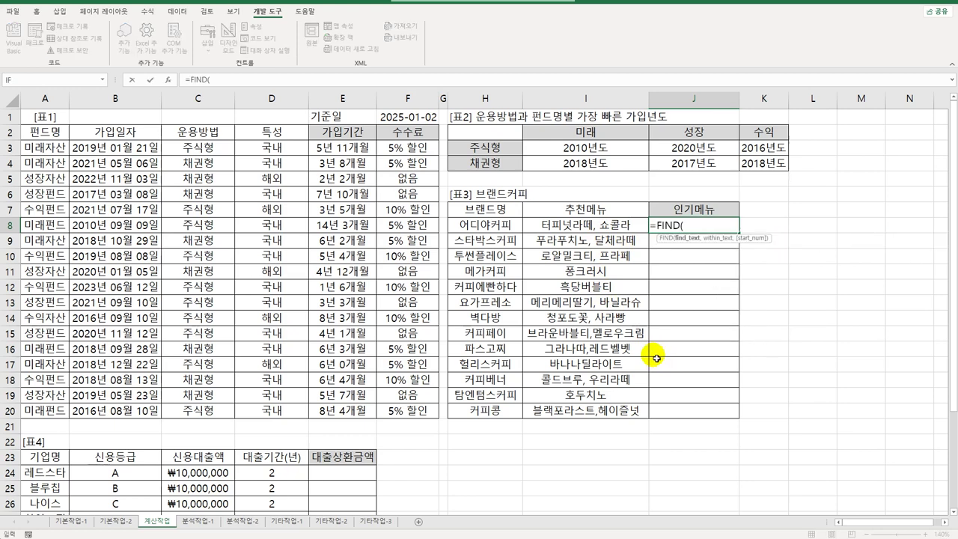
{"action": "type", "text": "\",\","}
{"action": "left_click", "coordinate": [631, 228]}
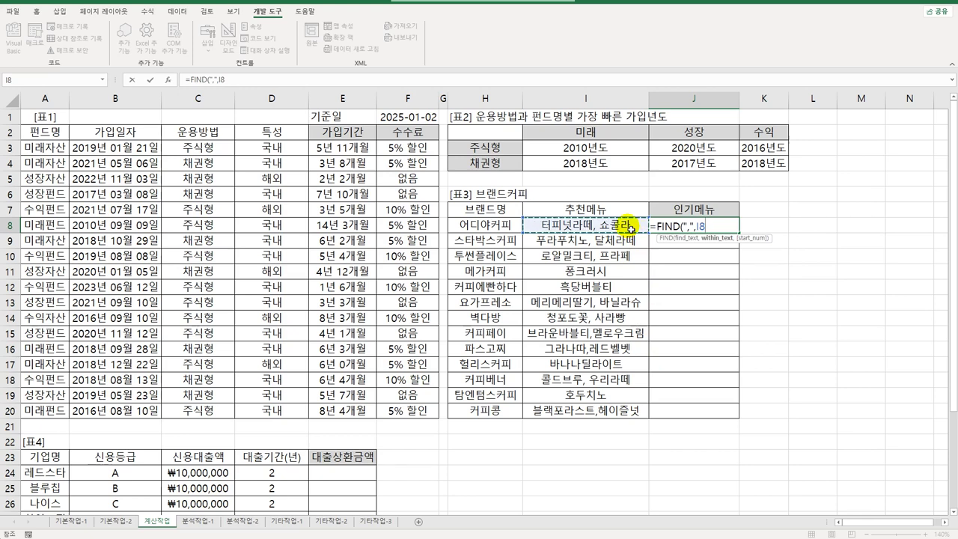
{"action": "type", "text": ")"}
{"action": "key", "text": "Return"}
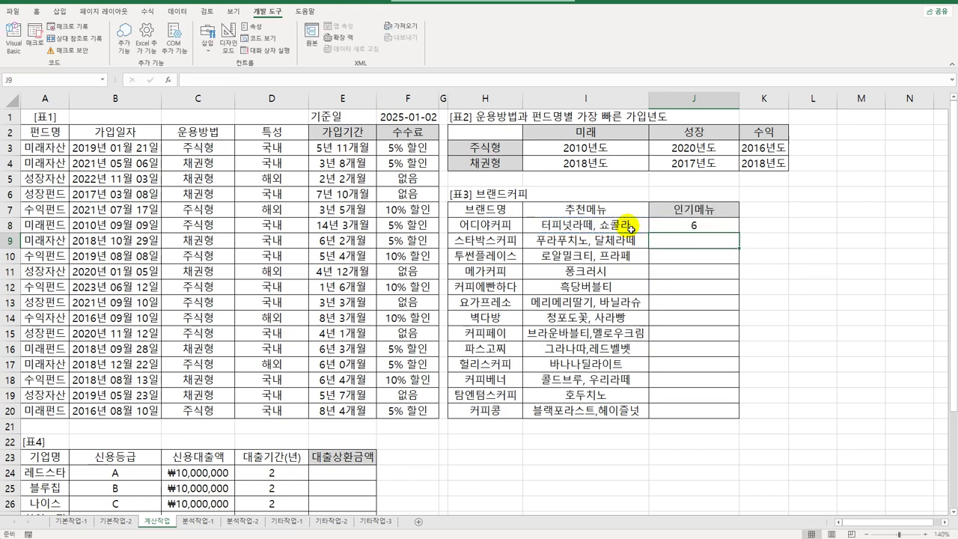
{"action": "left_click", "coordinate": [697, 224]}
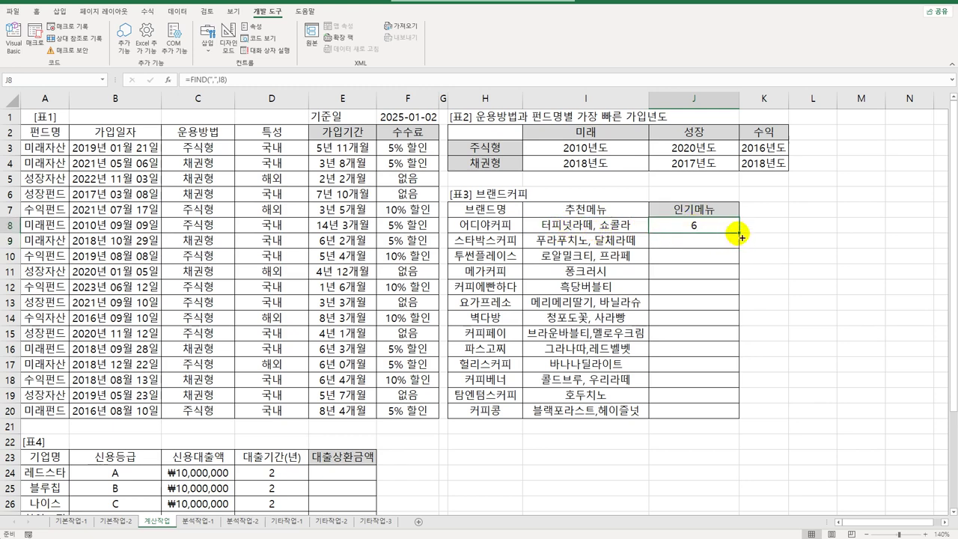
{"action": "left_click_drag", "start_coordinate": [738, 233], "coordinate": [714, 420]}
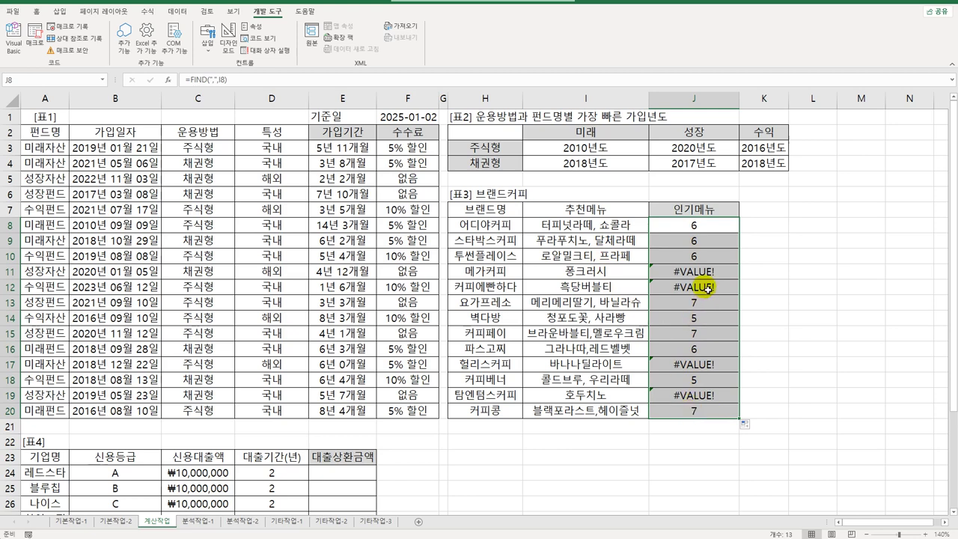
Subtract 1 from the FIND result in J8 and fill the changed formula down to J20
{"action": "left_click", "coordinate": [695, 230]}
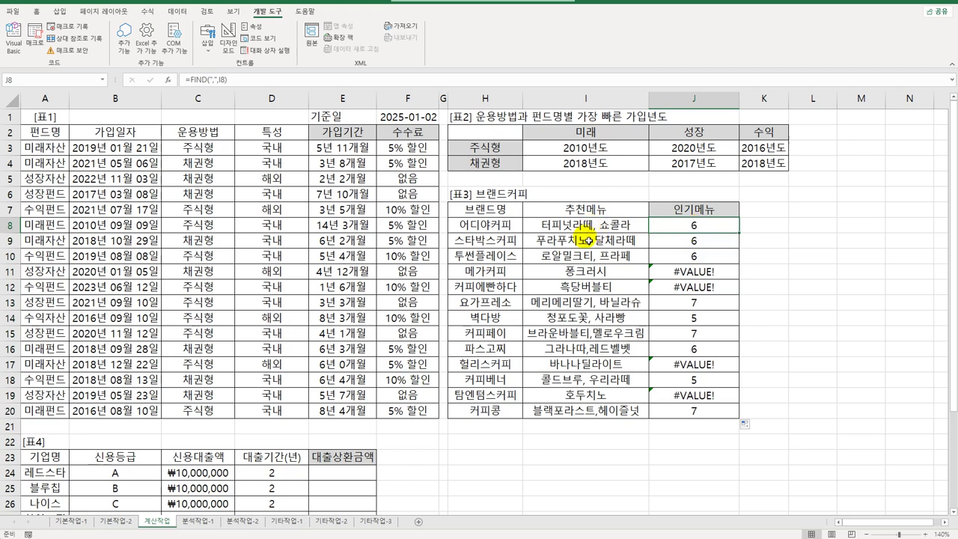
{"action": "double_click", "coordinate": [695, 226]}
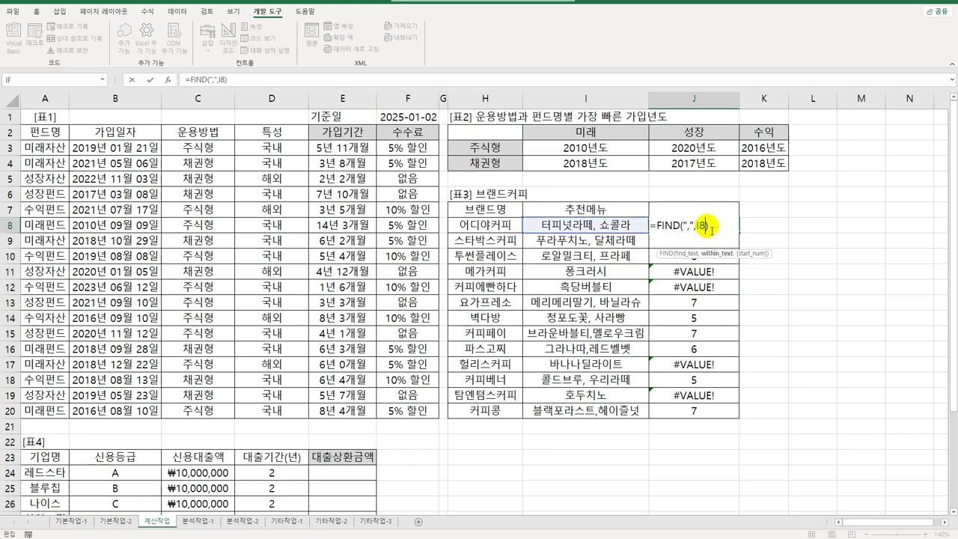
{"action": "type", "text": "-"}
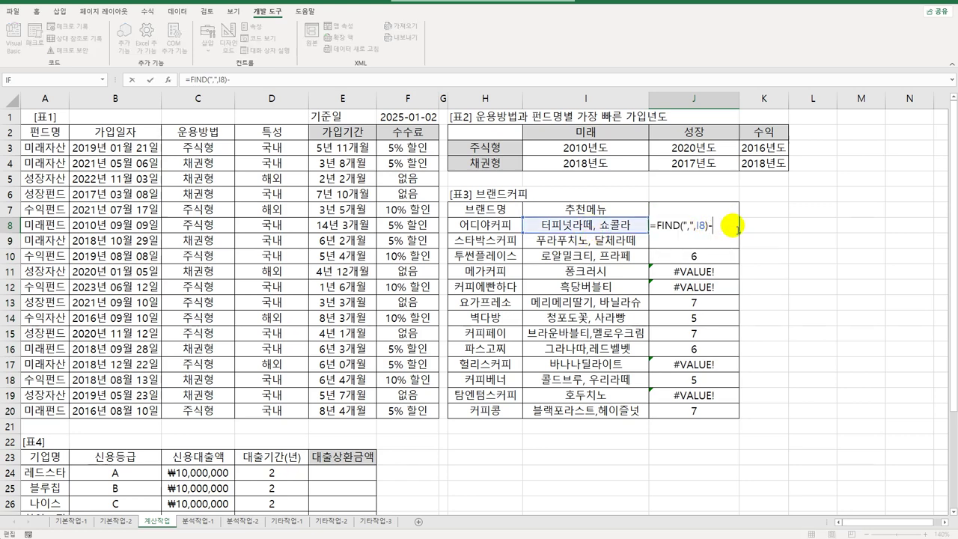
{"action": "type", "text": "1"}
{"action": "key", "text": "ctrl+Return"}
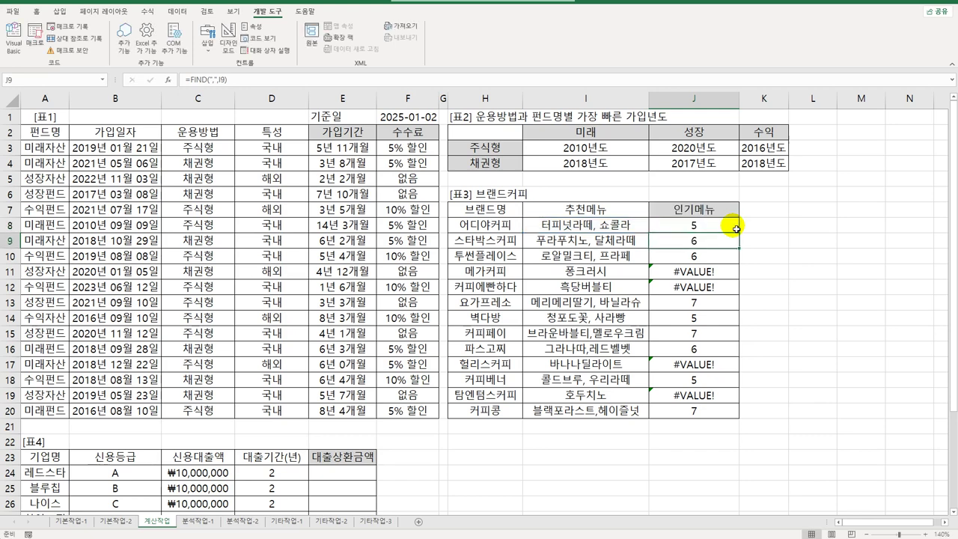
{"action": "left_click_drag", "start_coordinate": [737, 229], "coordinate": [718, 416]}
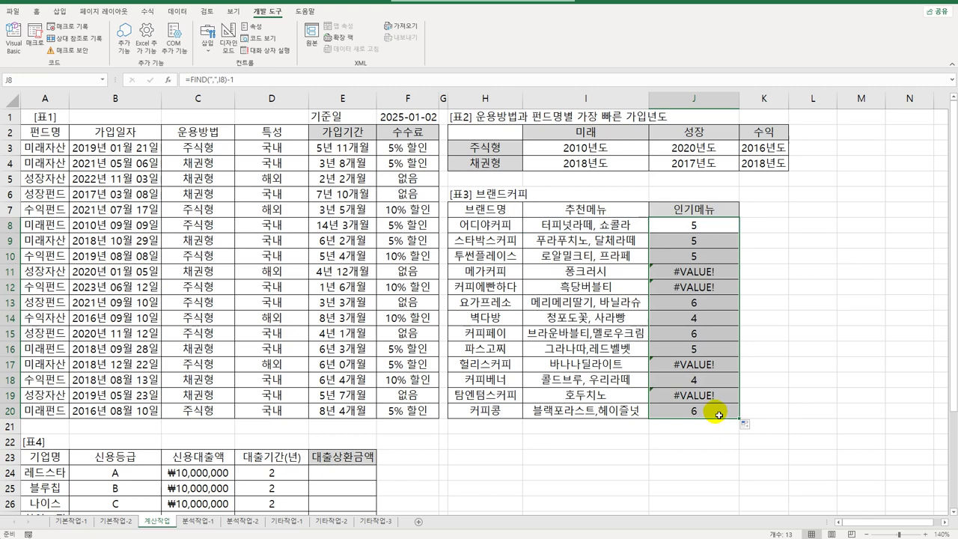
Wrap the J8 formula in LEFT as =LEFT(I8,FIND(",",I8)-1) and fill it down to J20
{"action": "double_click", "coordinate": [688, 225]}
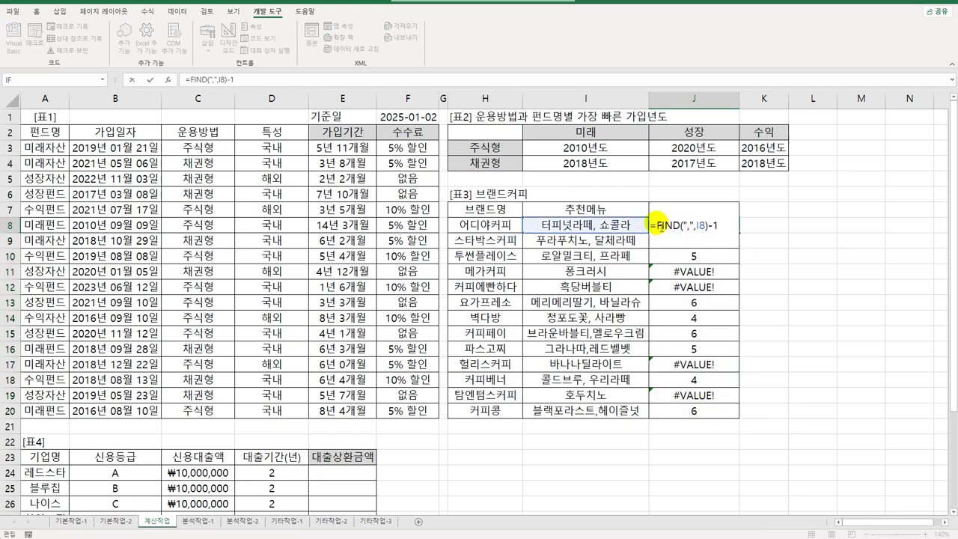
{"action": "type", "text": "l"}
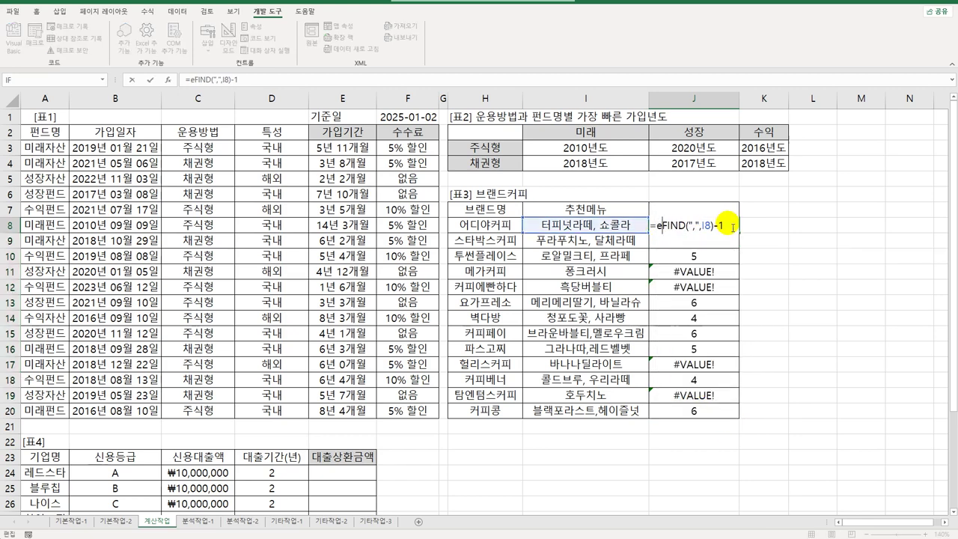
{"action": "type", "text": "eft"}
{"action": "key", "text": "Tab"}
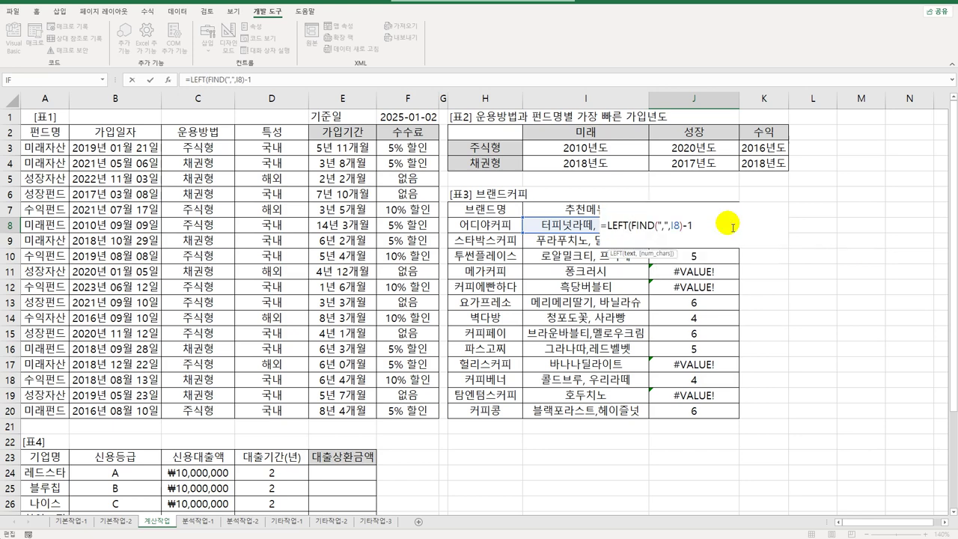
{"action": "left_click", "coordinate": [541, 223]}
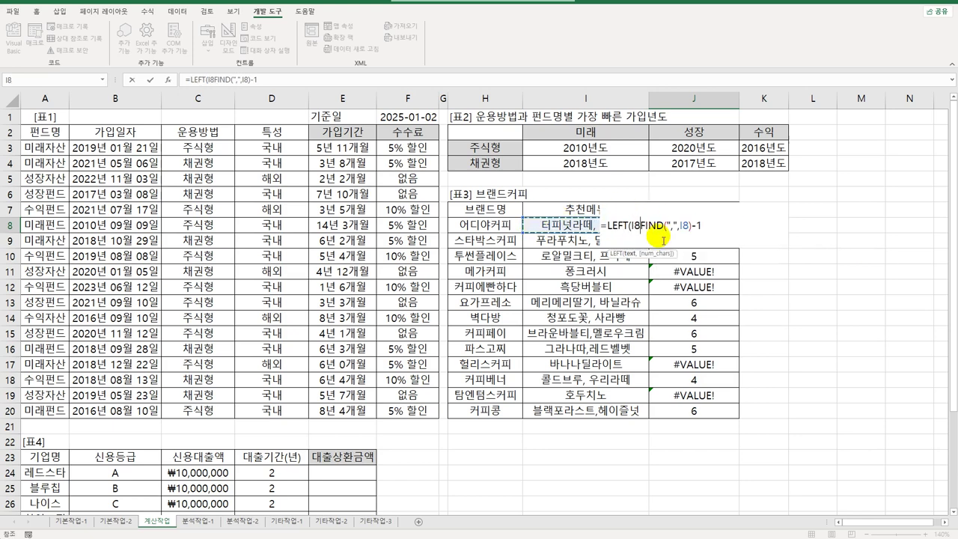
{"action": "type", "text": ","}
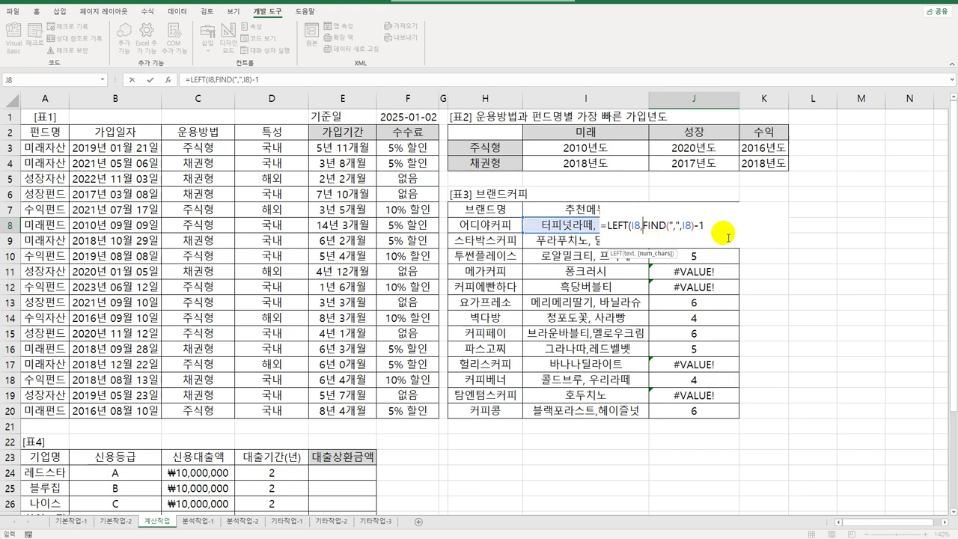
{"action": "left_click", "coordinate": [706, 224]}
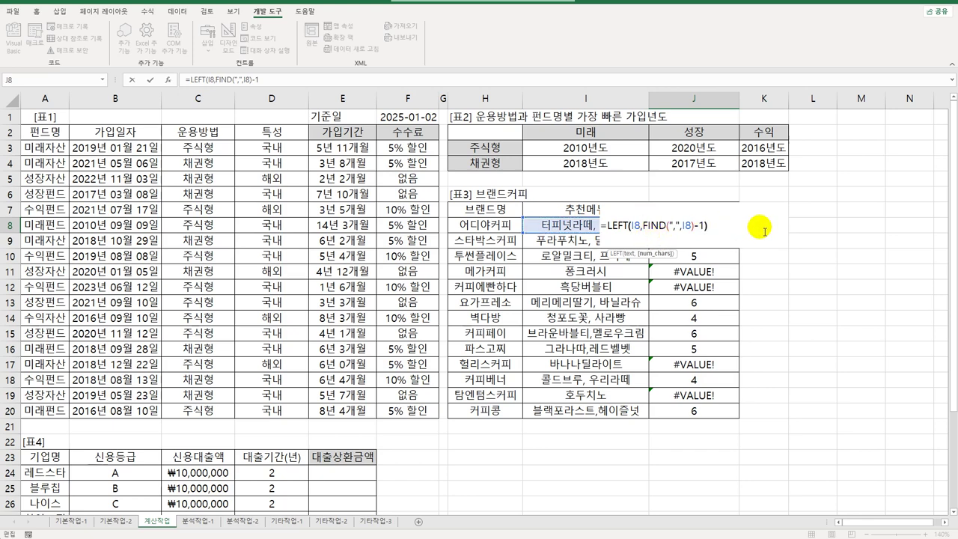
{"action": "type", "text": ")"}
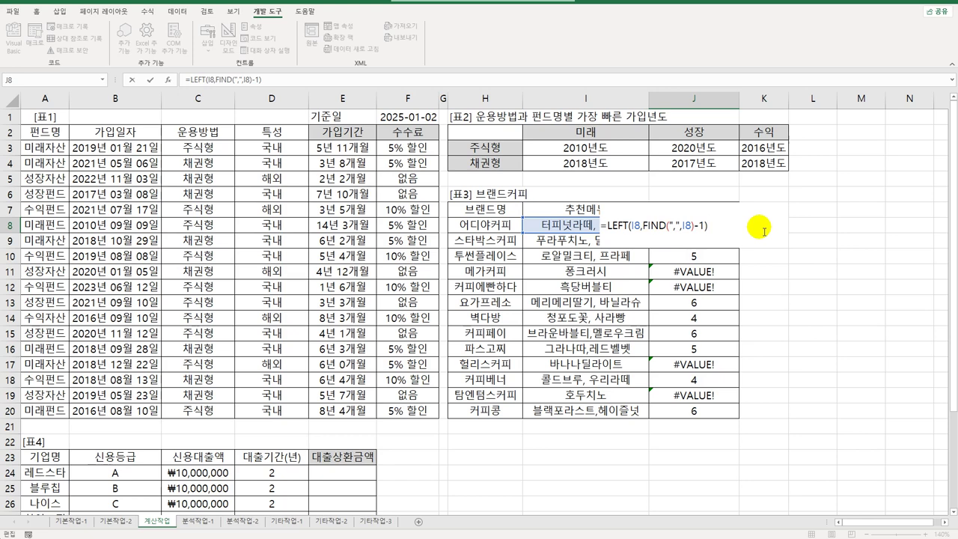
{"action": "key", "text": "ctrl+Return"}
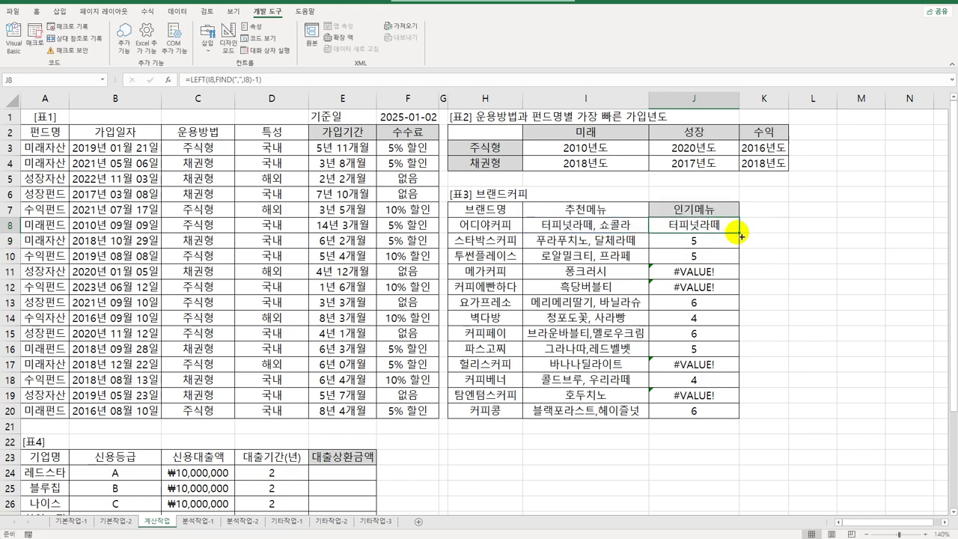
{"action": "double_click", "coordinate": [740, 235]}
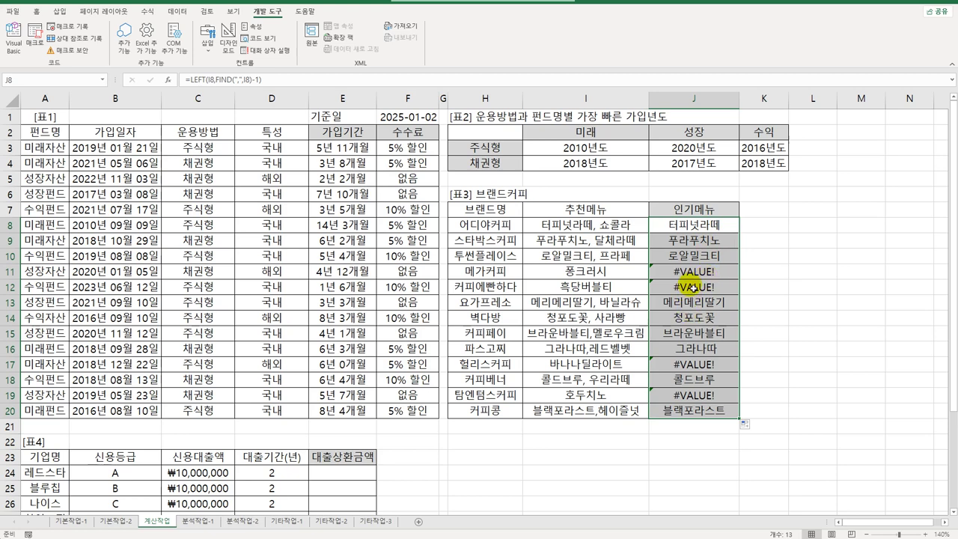
Wrap the J8 formula in IFERROR with I8 as the fallback, giving =IFERROR(LEFT(I8,FIND(",",I8)-1),I8)
{"action": "key", "text": "shift+Up"}
{"action": "key", "text": "shift+Up"}
{"action": "key", "text": "shift+Up"}
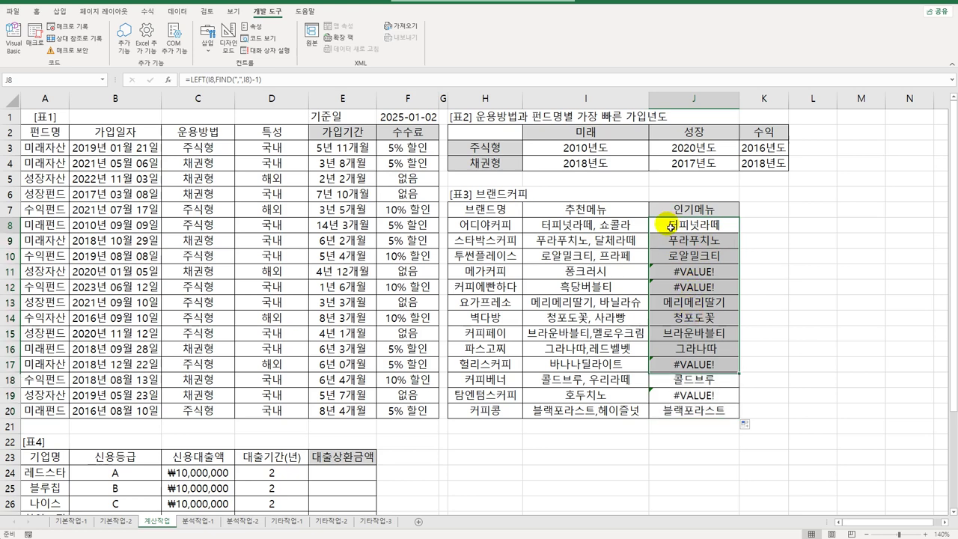
{"action": "double_click", "coordinate": [671, 224]}
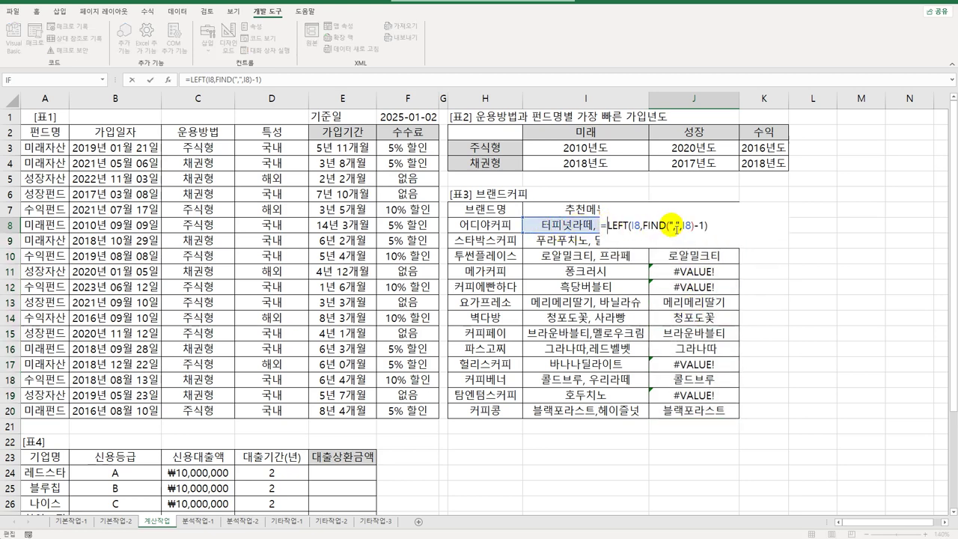
{"action": "type", "text": "IFERROR(LEFT(I8"}
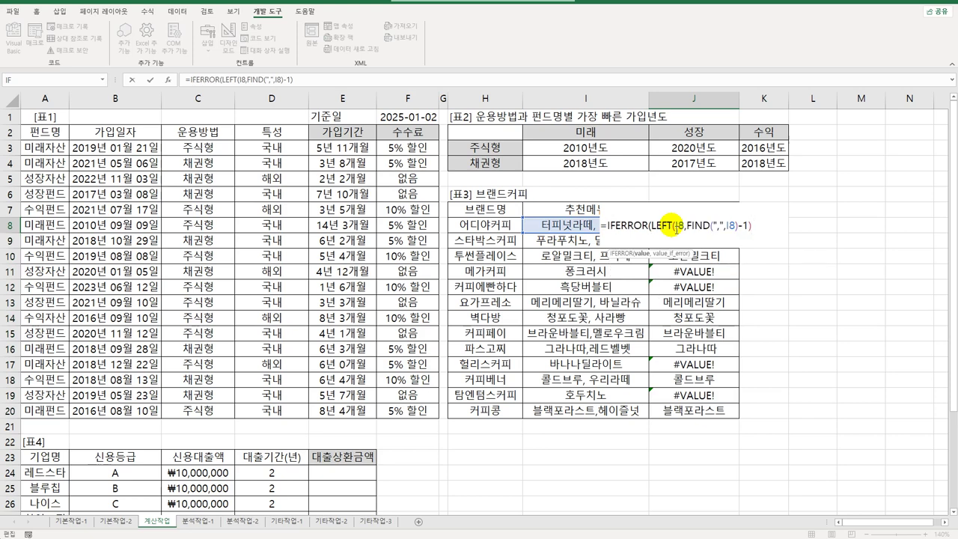
{"action": "type", "text": ","}
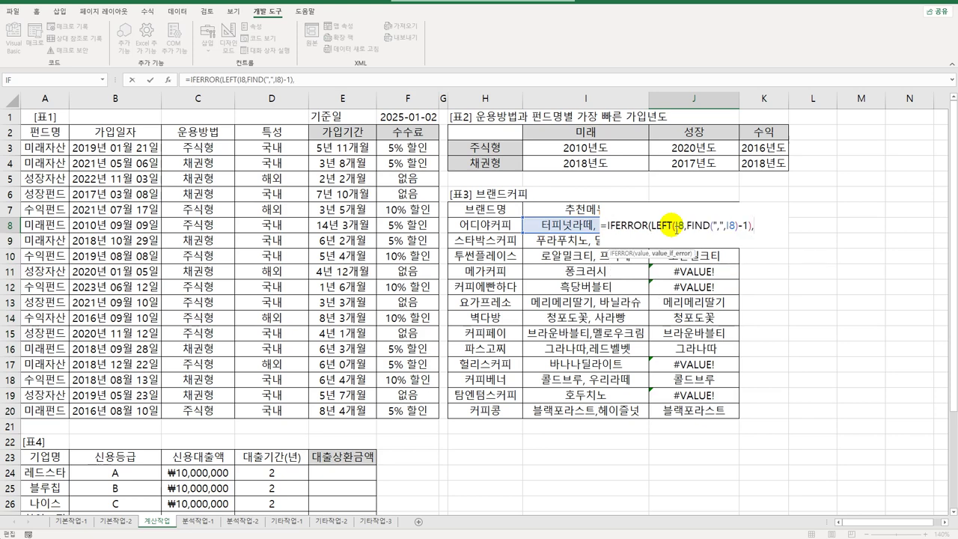
{"action": "left_click", "coordinate": [586, 226]}
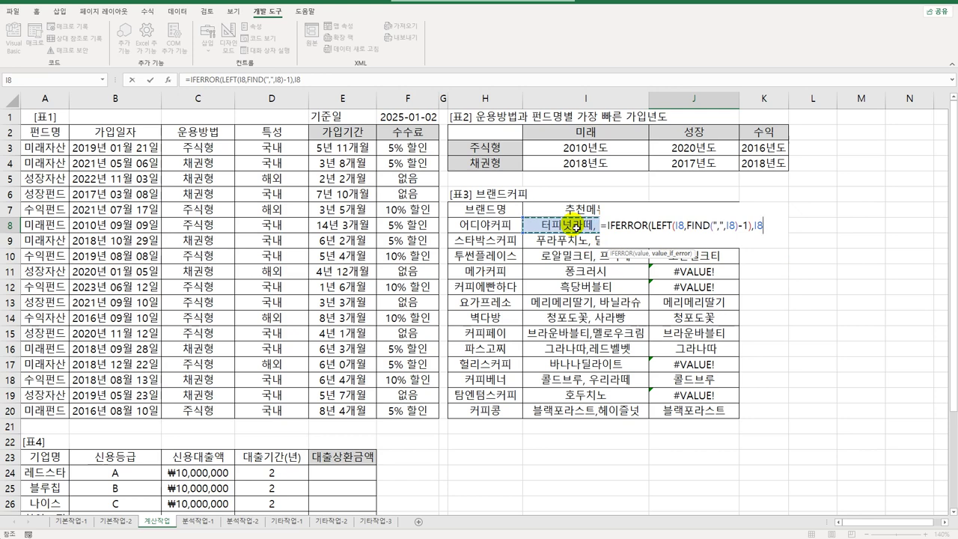
{"action": "type", "text": ")"}
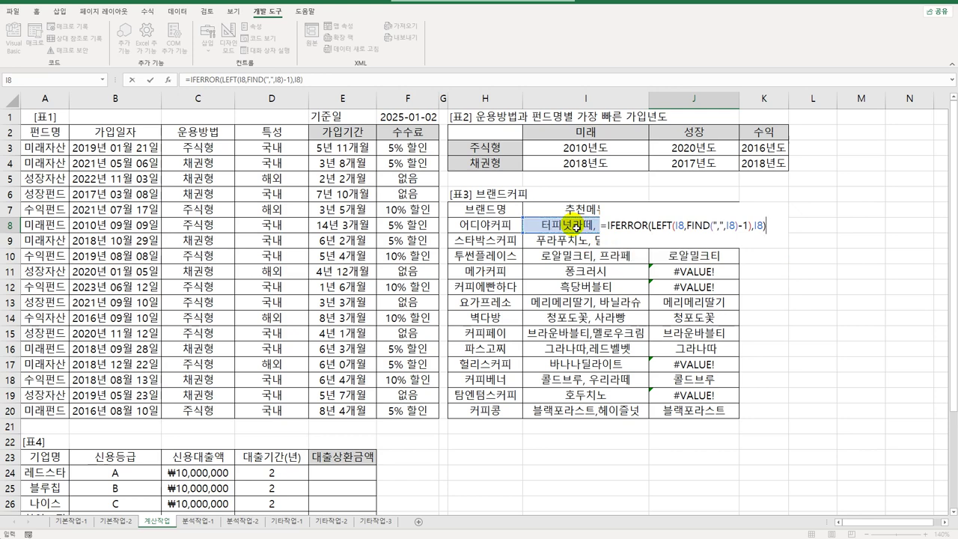
{"action": "key", "text": "Return"}
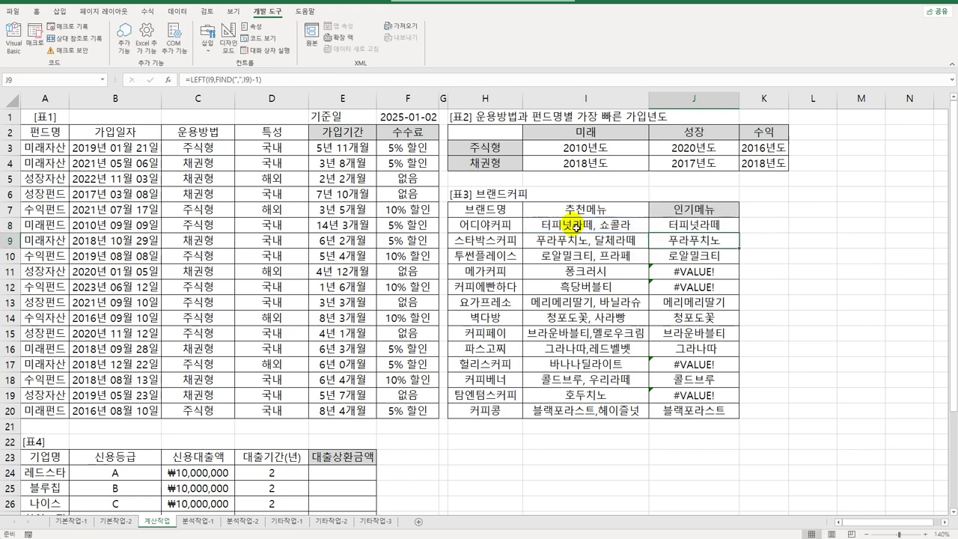
Fill the IFERROR formula from J8 down through J20 in the 인기메뉴 column
{"action": "left_click", "coordinate": [715, 223]}
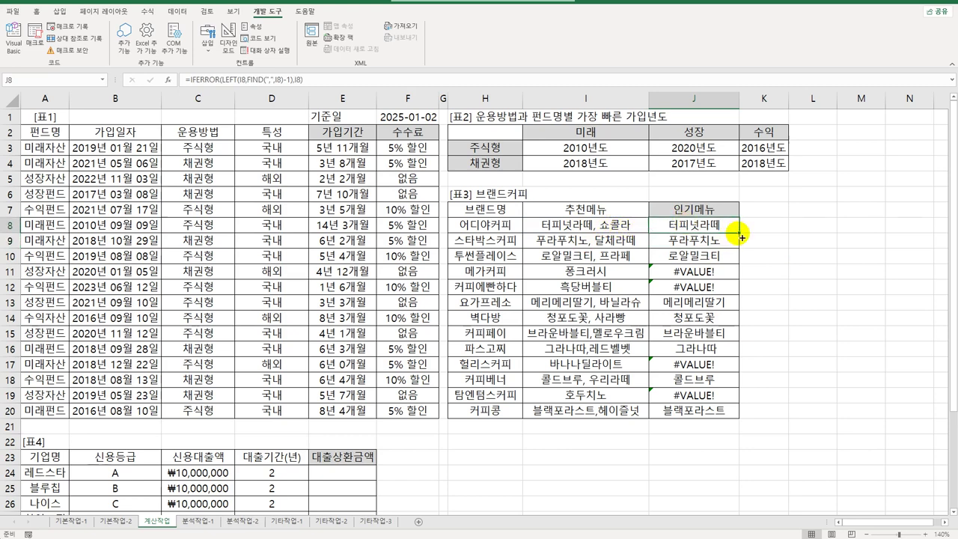
{"action": "left_click_drag", "start_coordinate": [741, 236], "coordinate": [713, 421]}
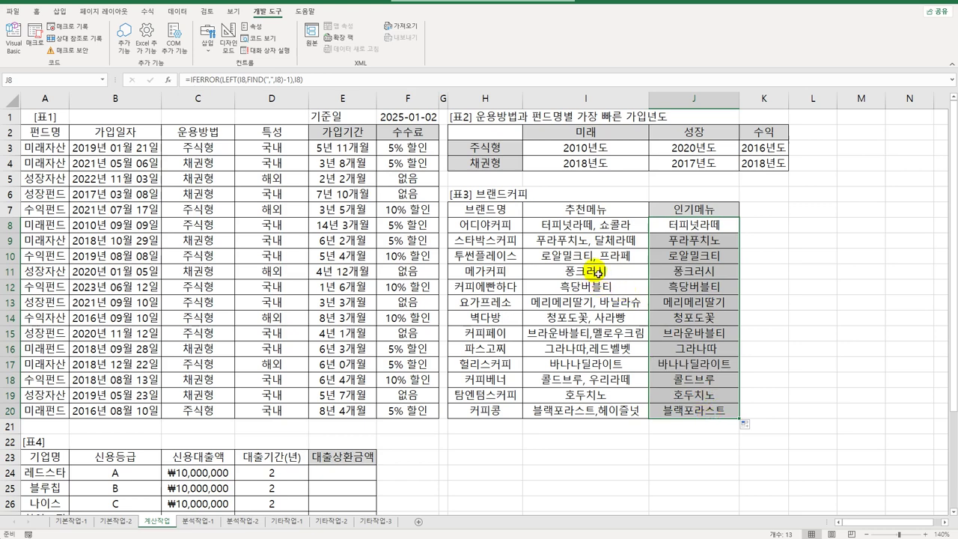
{"action": "key", "text": "shift+Up"}
{"action": "key", "text": "shift+Up"}
{"action": "key", "text": "shift+Up"}
{"action": "key", "text": "shift+Up"}
{"action": "key", "text": "shift+Up"}
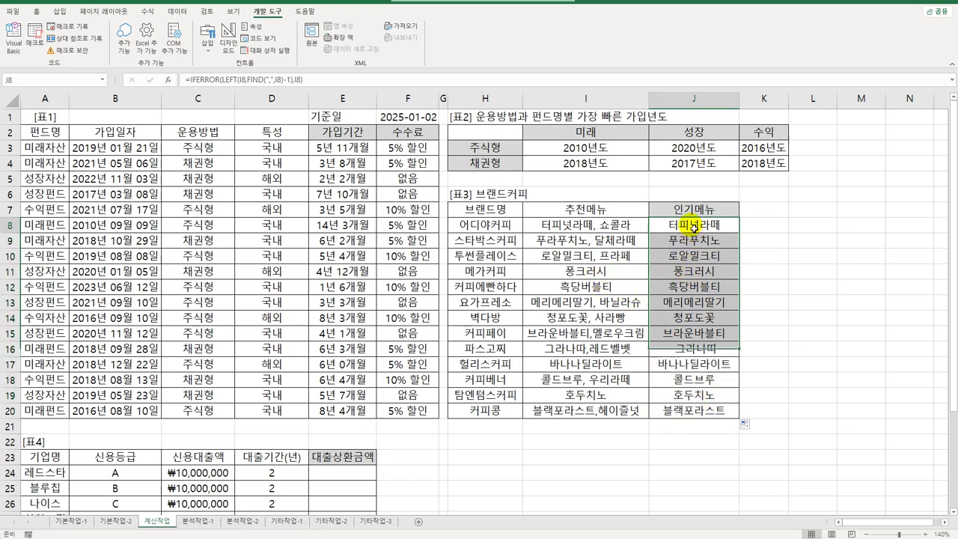
{"action": "left_click", "coordinate": [694, 227]}
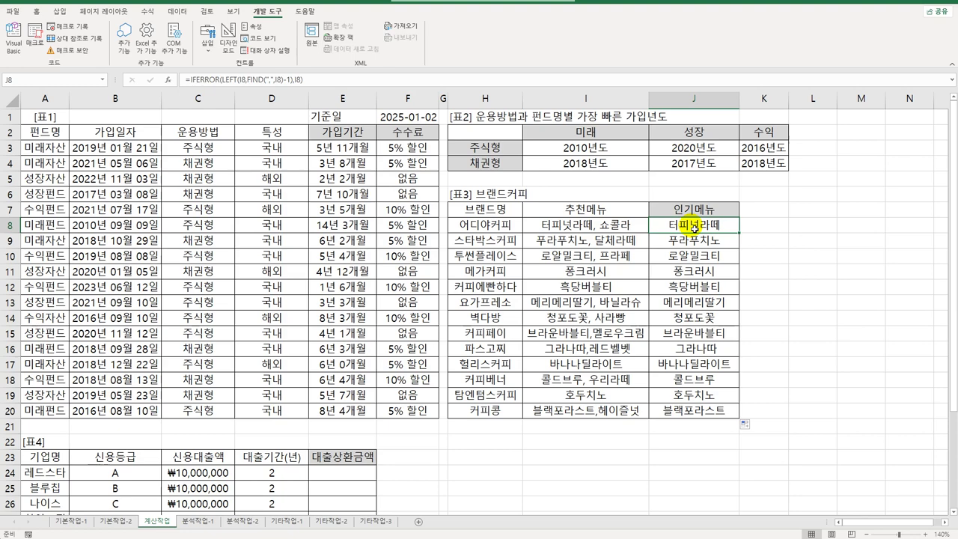
Examine the 신용등급, 신용대출액 and 대출기간(년) columns of 표4 that feed the 대출상환금액 calculation
{"action": "scroll", "coordinate": [490, 271], "scroll_direction": "down", "scroll_amount": 3}
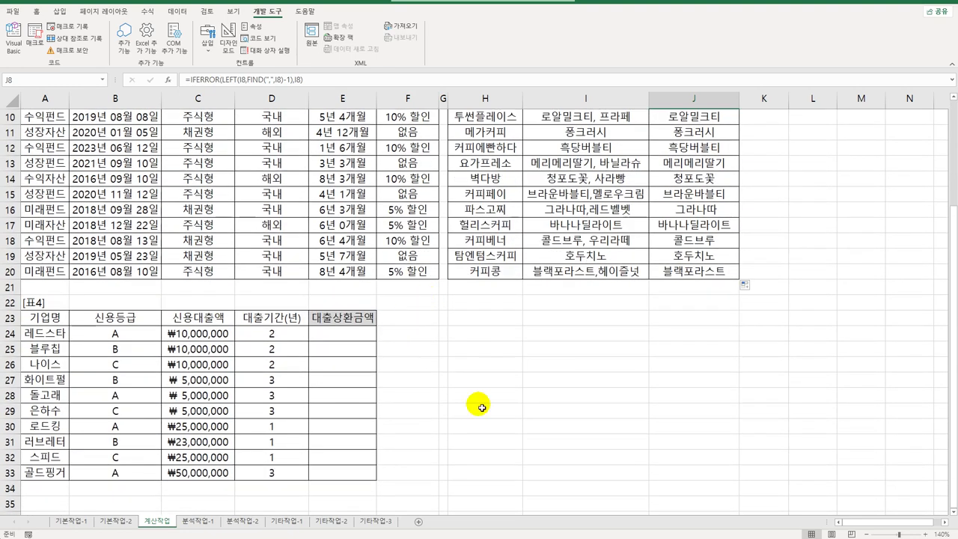
{"action": "scroll", "coordinate": [470, 439], "scroll_direction": "down", "scroll_amount": 3}
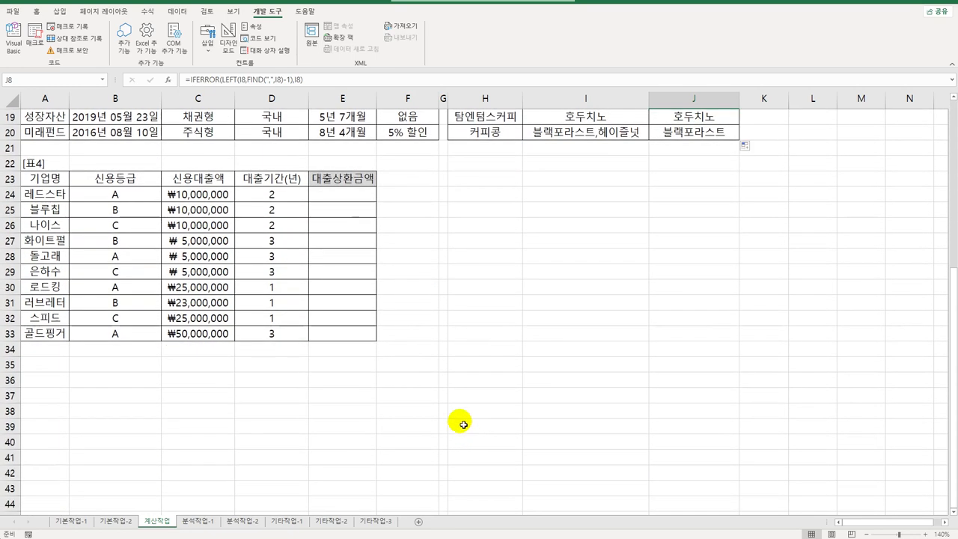
{"action": "left_click", "coordinate": [343, 196]}
{"action": "left_click", "coordinate": [135, 179]}
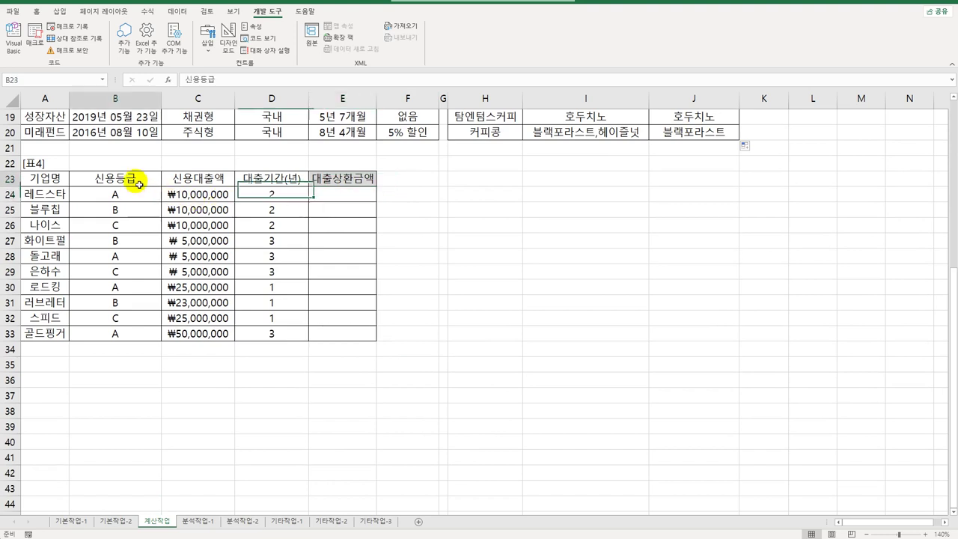
{"action": "left_click", "coordinate": [262, 181]}
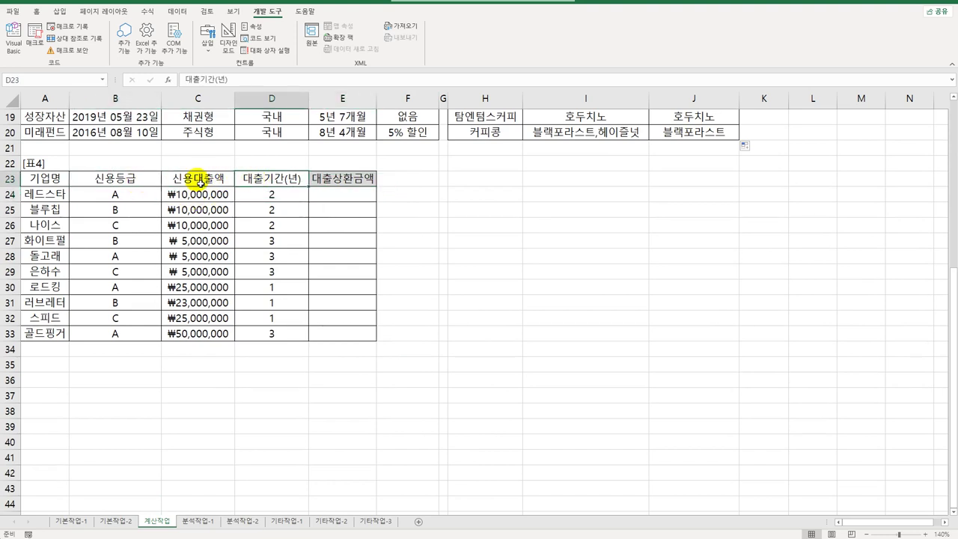
{"action": "left_click", "coordinate": [198, 180]}
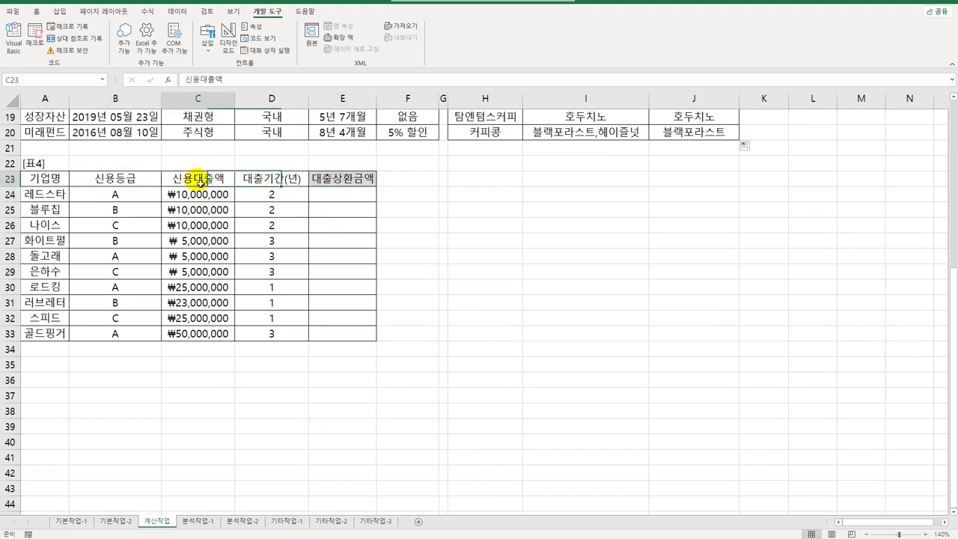
{"action": "left_click", "coordinate": [352, 199]}
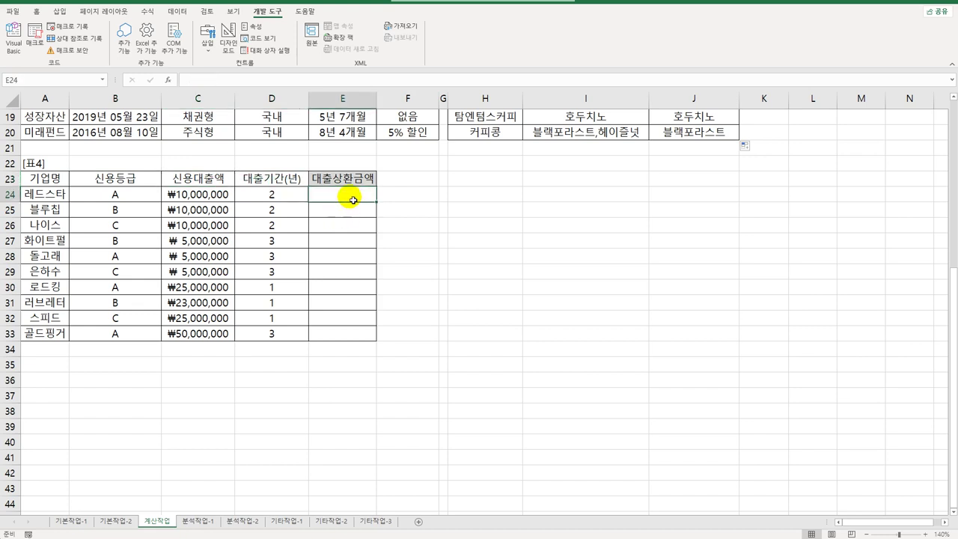
{"action": "left_click", "coordinate": [117, 195]}
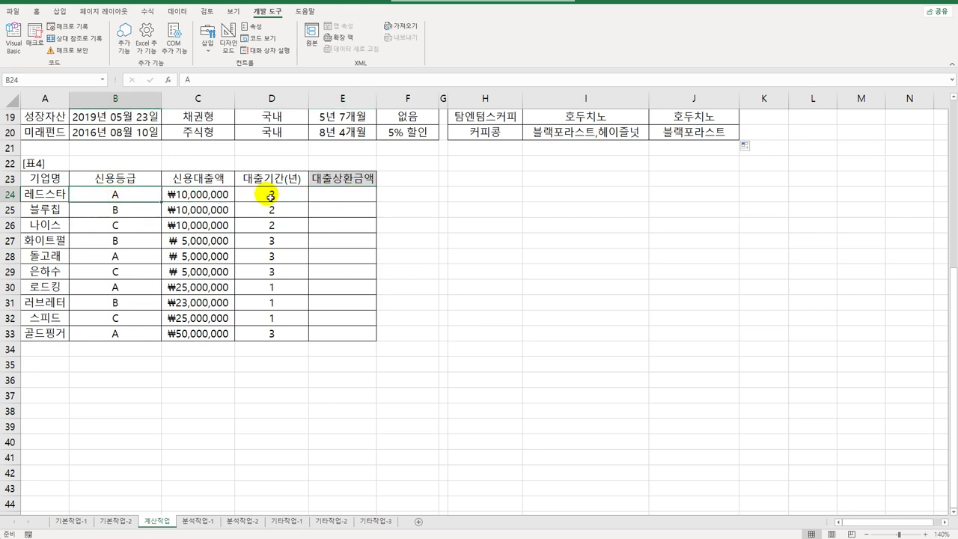
Enter =IF(B24="A",3%,5%) in the first 대출상환금액 cell of 표4, E24, as the interest rate by credit grade
{"action": "left_click", "coordinate": [357, 196]}
{"action": "type", "text": "="}
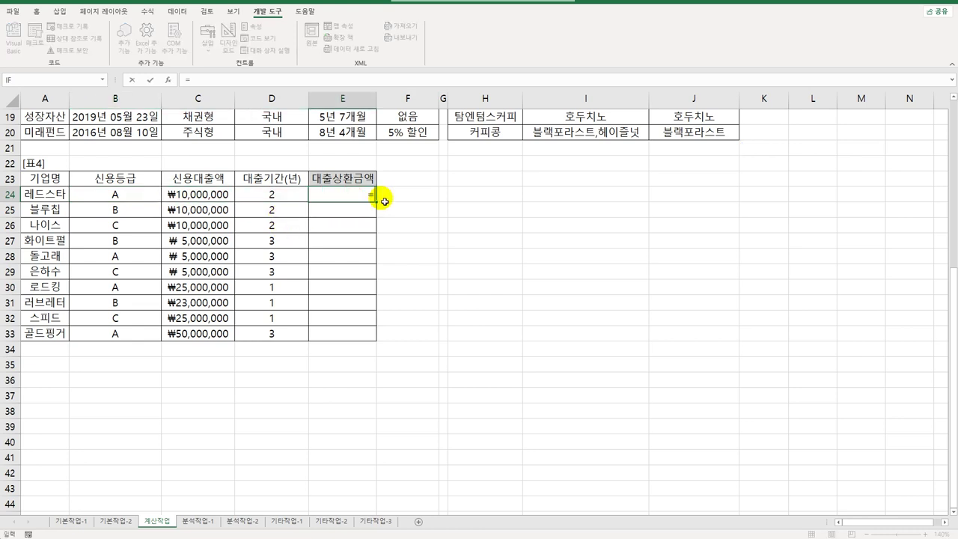
{"action": "type", "text": "if("}
{"action": "key", "text": "BackSpace"}
{"action": "key", "text": "BackSpace"}
{"action": "type", "text": "f("}
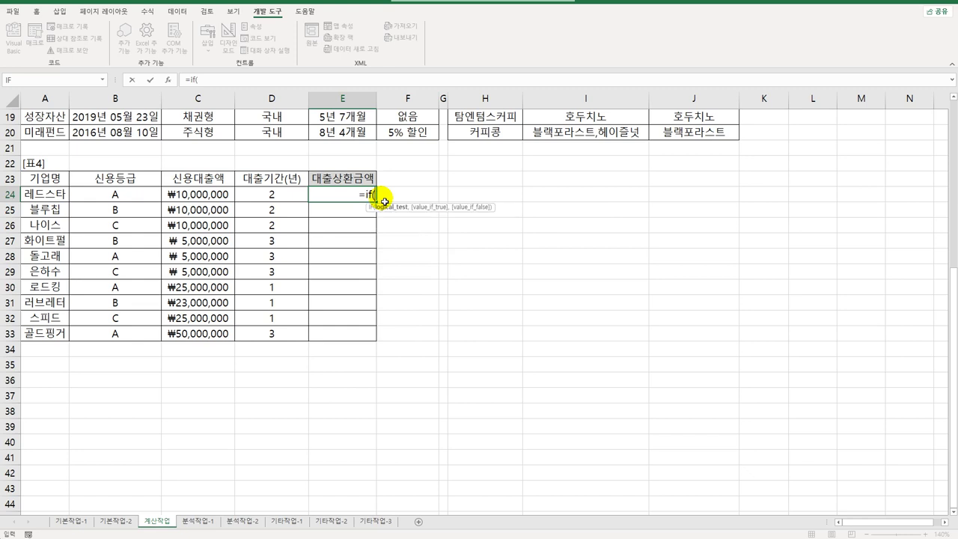
{"action": "key", "text": "Left"}
{"action": "key", "text": "Left"}
{"action": "key", "text": "Left"}
{"action": "type", "text": "="}
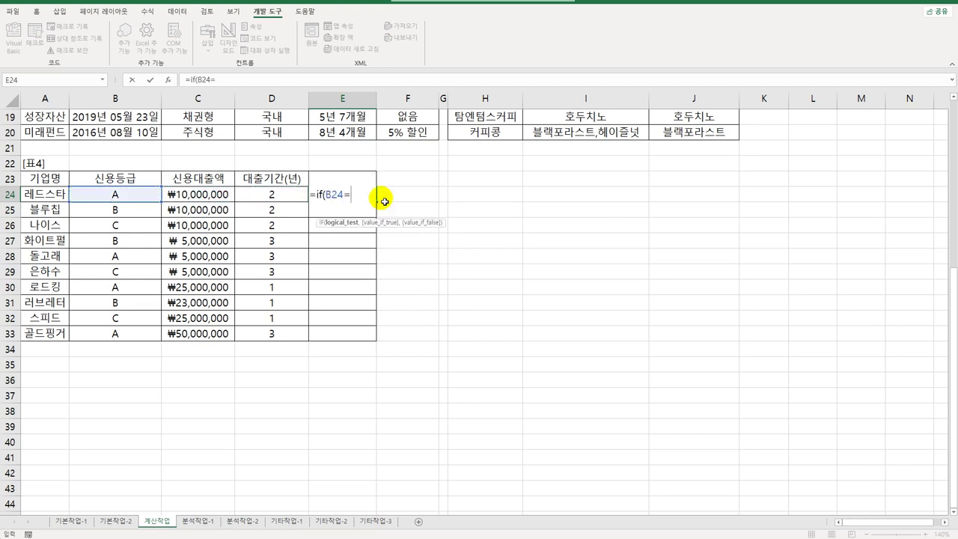
{"action": "type", "text": "\"A\",3%,"}
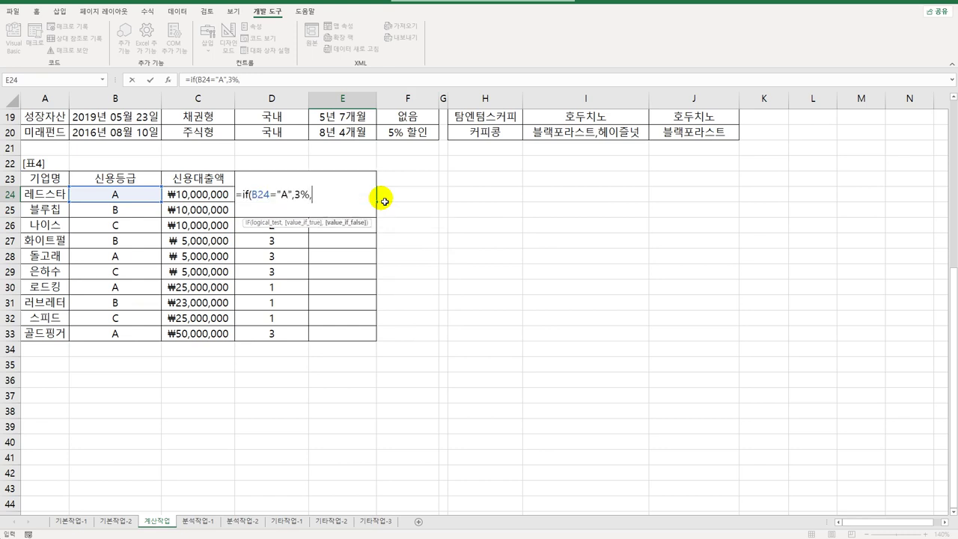
{"action": "type", "text": "5%)"}
{"action": "key", "text": "Return"}
Wrap the E24 IF formula in PMT as its rate argument and divide that rate by 12
{"action": "left_click", "coordinate": [367, 194]}
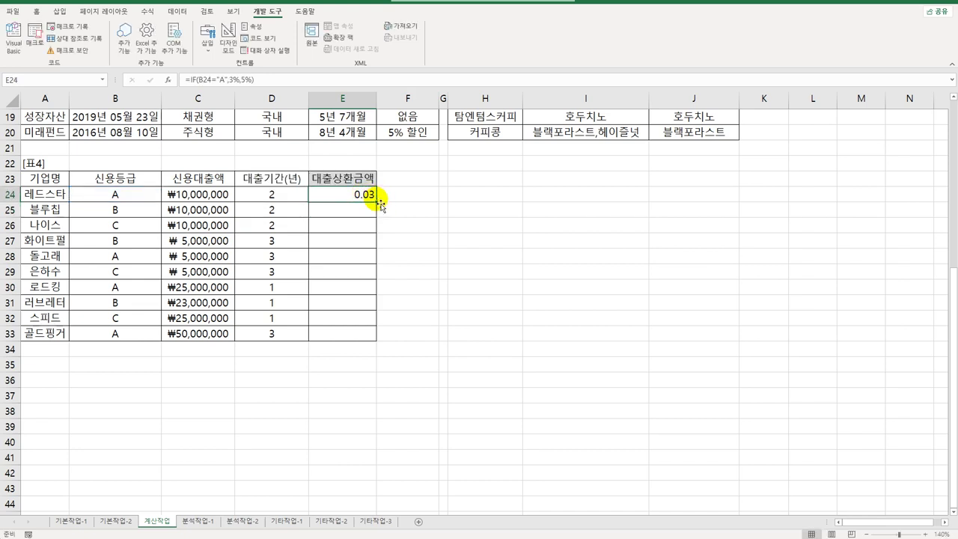
{"action": "double_click", "coordinate": [348, 197]}
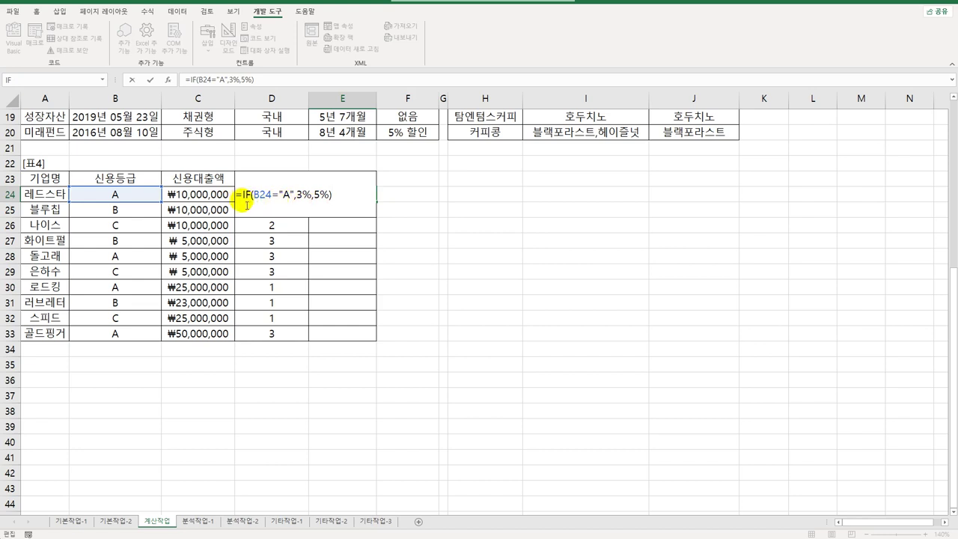
{"action": "left_click", "coordinate": [242, 197]}
{"action": "type", "text": "pmt"}
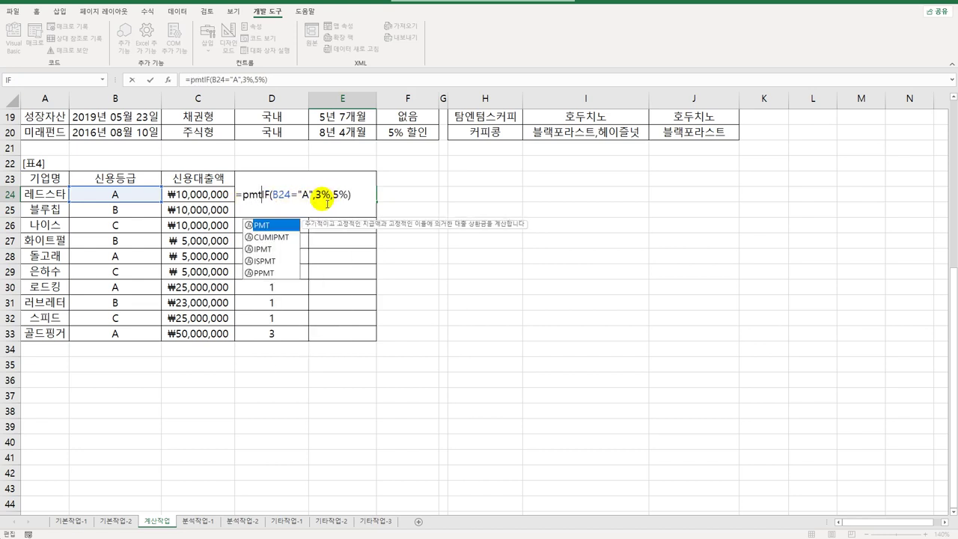
{"action": "key", "text": "Tab"}
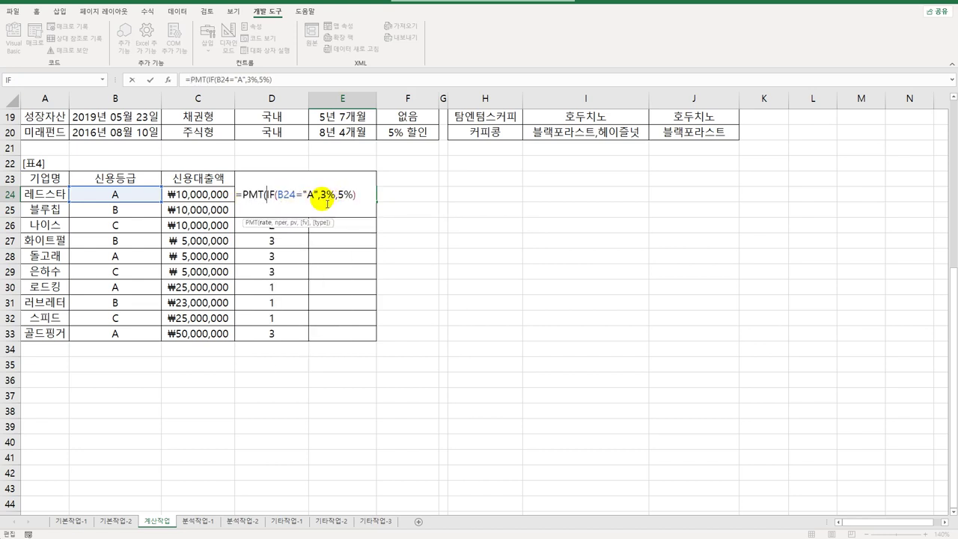
{"action": "key", "text": "End"}
{"action": "type", "text": "/12,"}
Add D24*12 as the PMT number of periods and -C24 as the present value in E24
{"action": "left_click", "coordinate": [261, 166]}
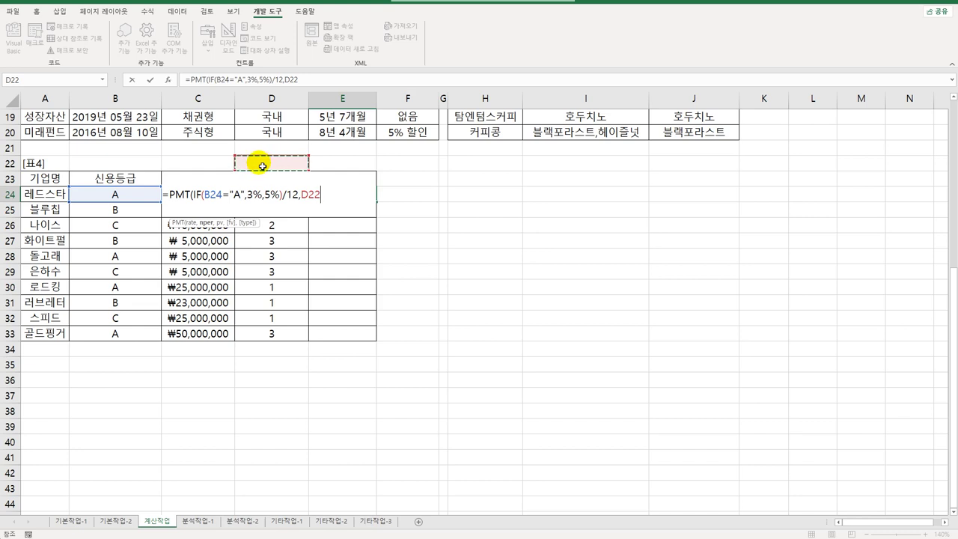
{"action": "key", "text": "BackSpace"}
{"action": "type", "text": "4"}
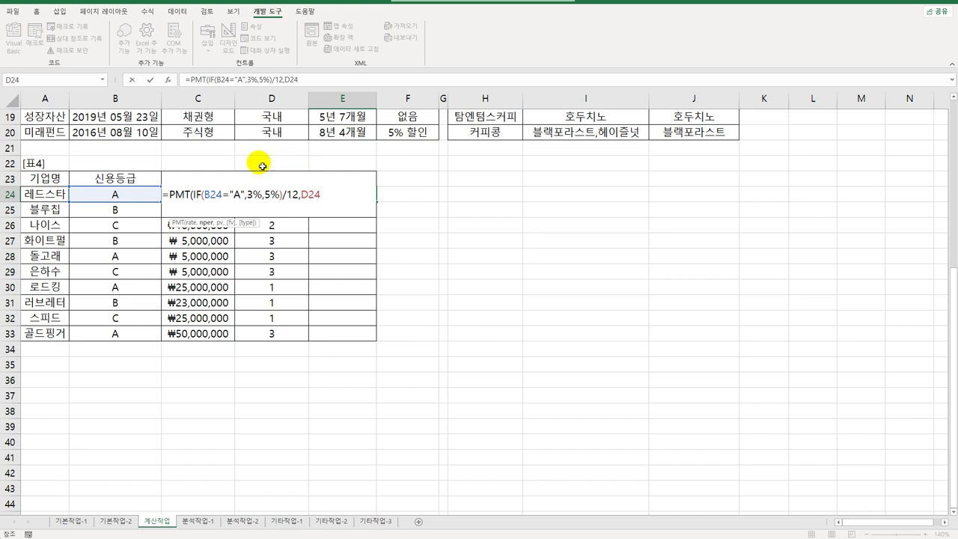
{"action": "type", "text": "*12,-"}
{"action": "left_click", "coordinate": [198, 169]}
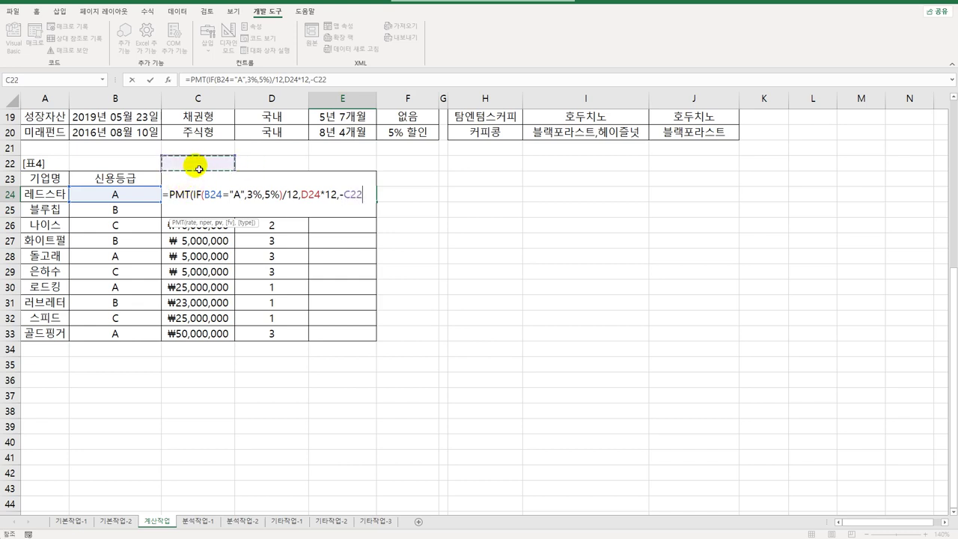
{"action": "key", "text": "BackSpace"}
{"action": "type", "text": "4"}
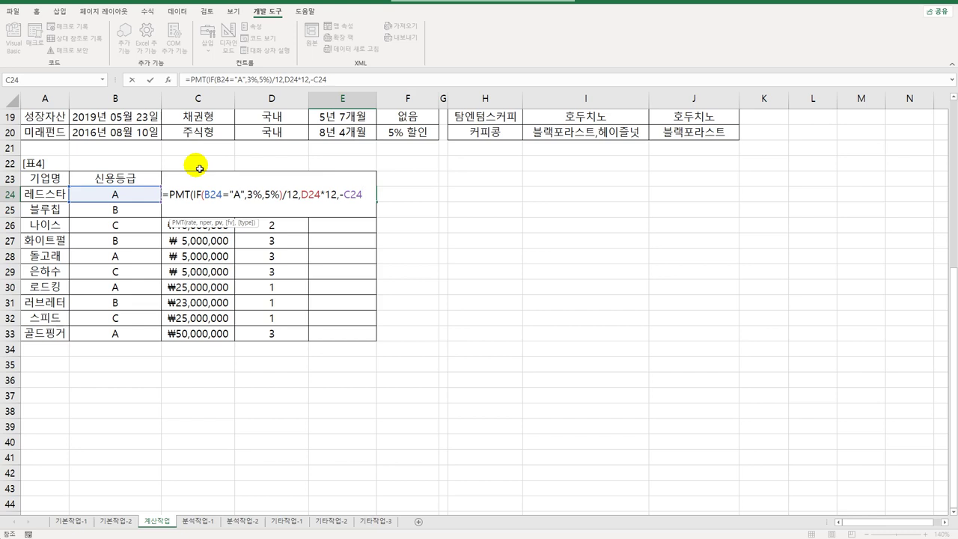
Leave the PMT future value empty, set the payment type to 1 (주기 초), and commit the E24 formula
{"action": "type", "text": ","}
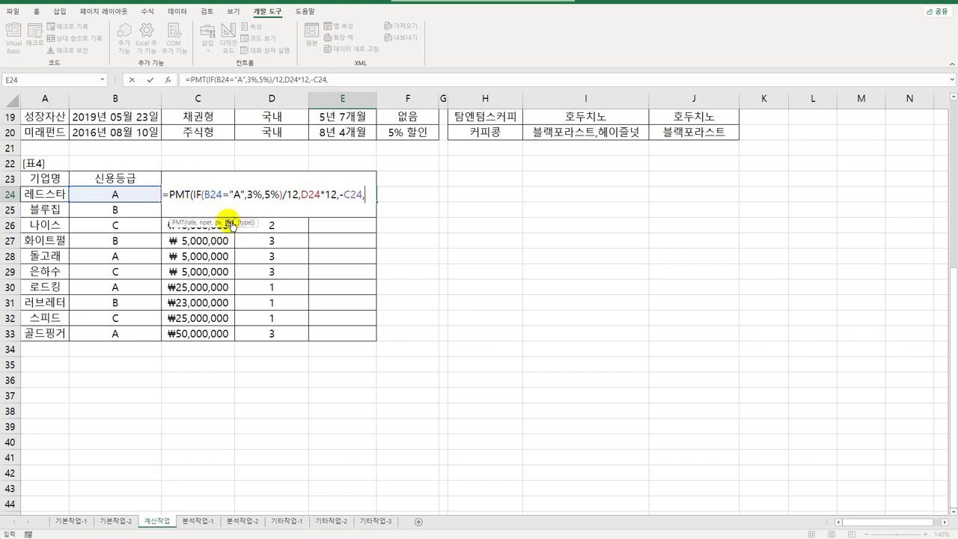
{"action": "type", "text": ","}
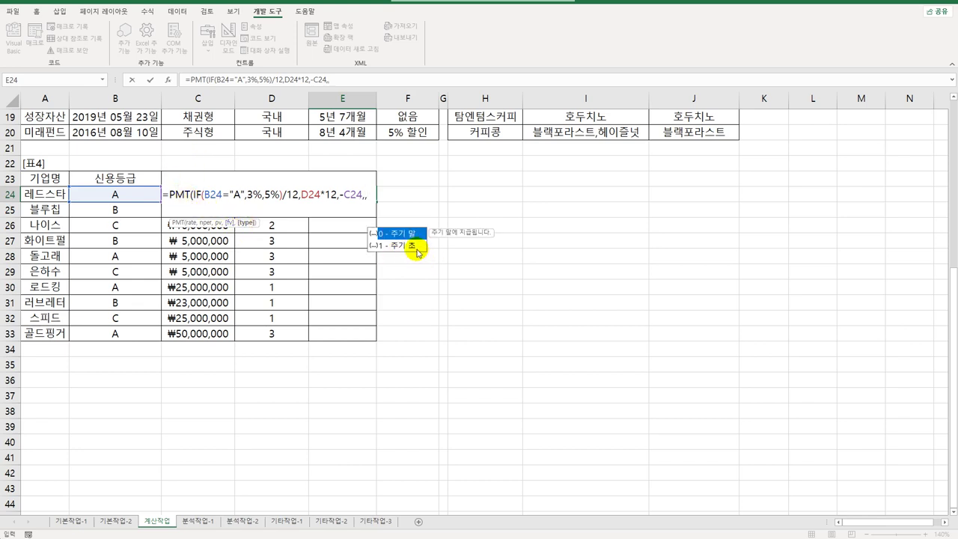
{"action": "left_click", "coordinate": [411, 249]}
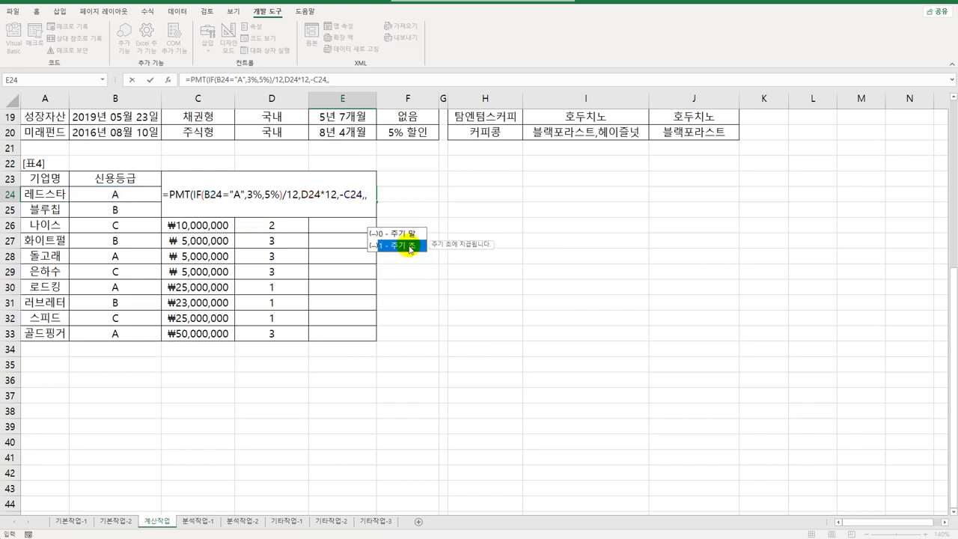
{"action": "double_click", "coordinate": [411, 247]}
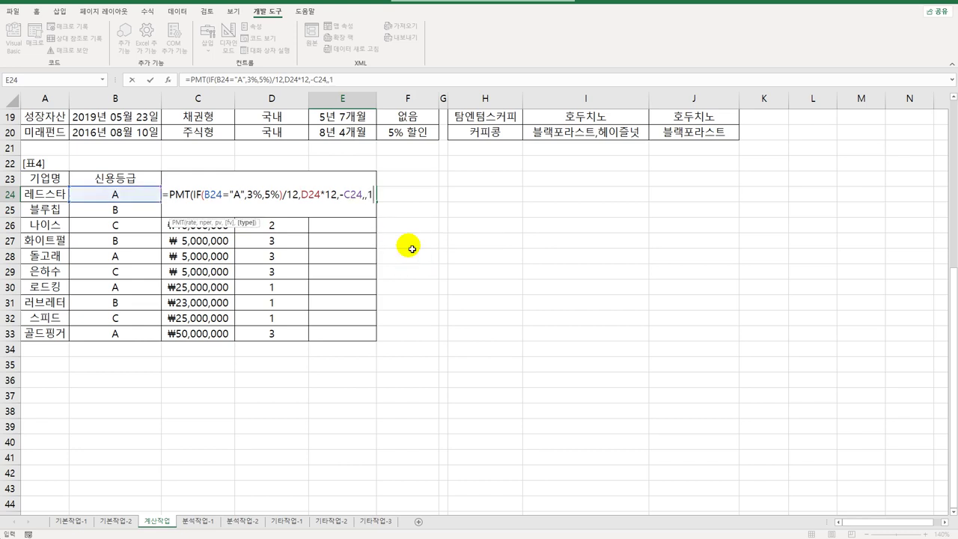
{"action": "key", "text": "Return"}
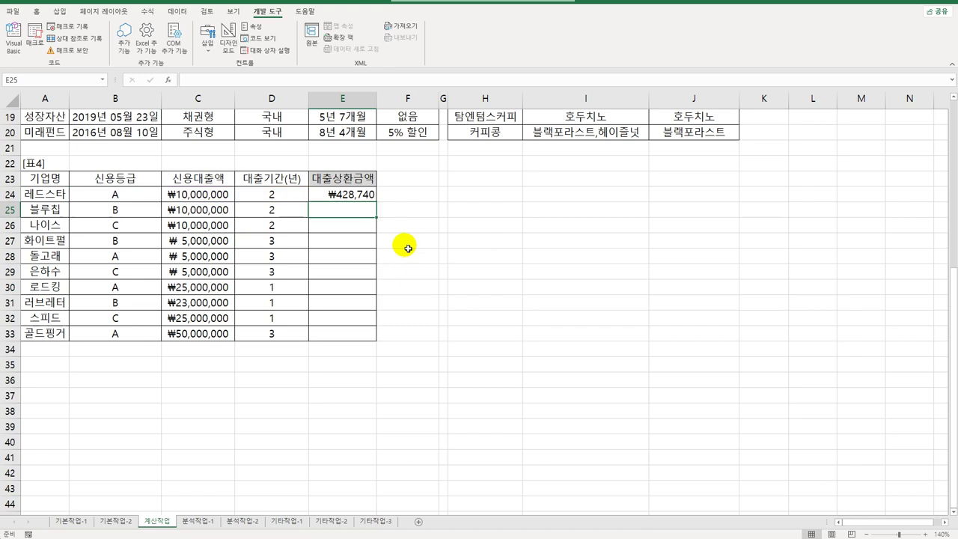
Fill the 대출상환금액 formula in E24 down through E33
{"action": "left_click", "coordinate": [360, 197]}
{"action": "left_click_drag", "start_coordinate": [375, 201], "coordinate": [360, 341]}
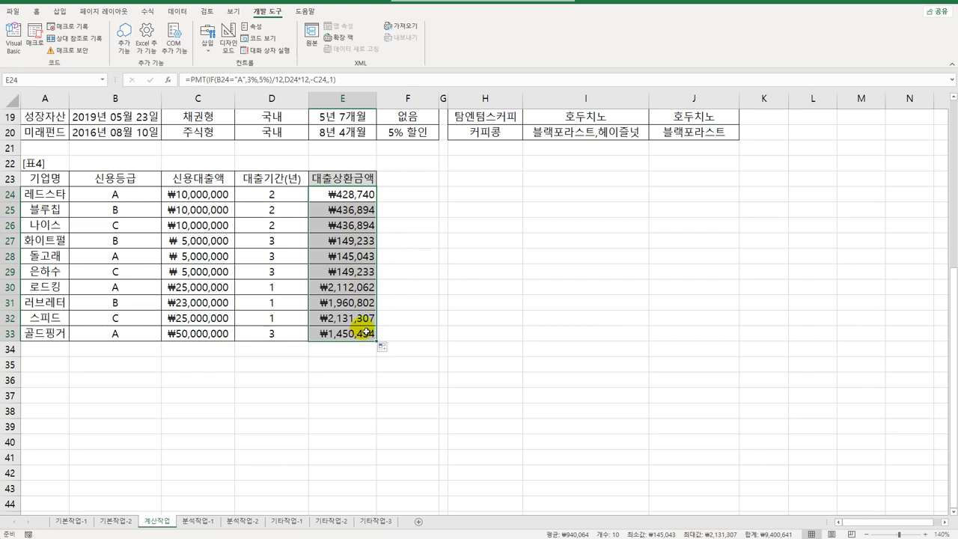
Wrap the E24 PMT formula in TEXT with the number format "#,##0원" and commit it
{"action": "double_click", "coordinate": [348, 198]}
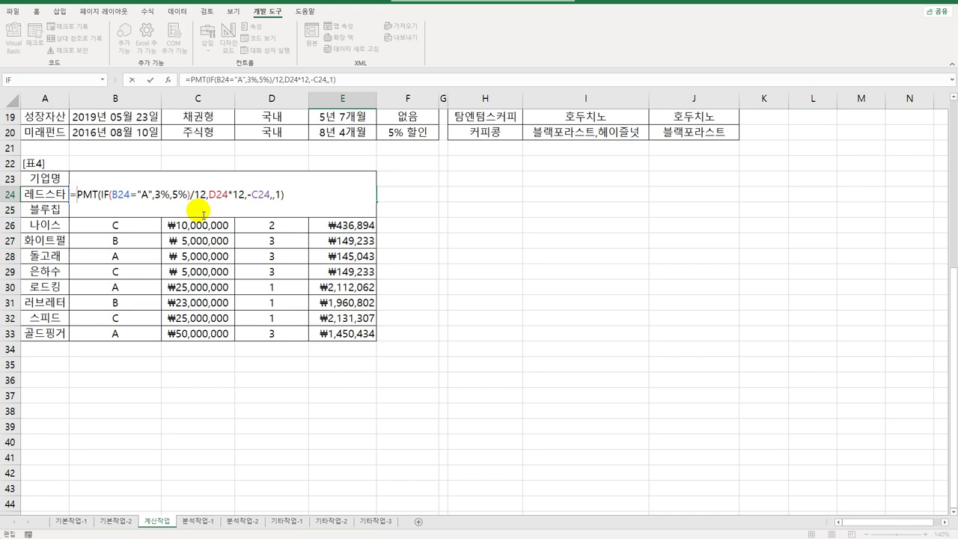
{"action": "type", "text": "text"}
{"action": "key", "text": "Tab"}
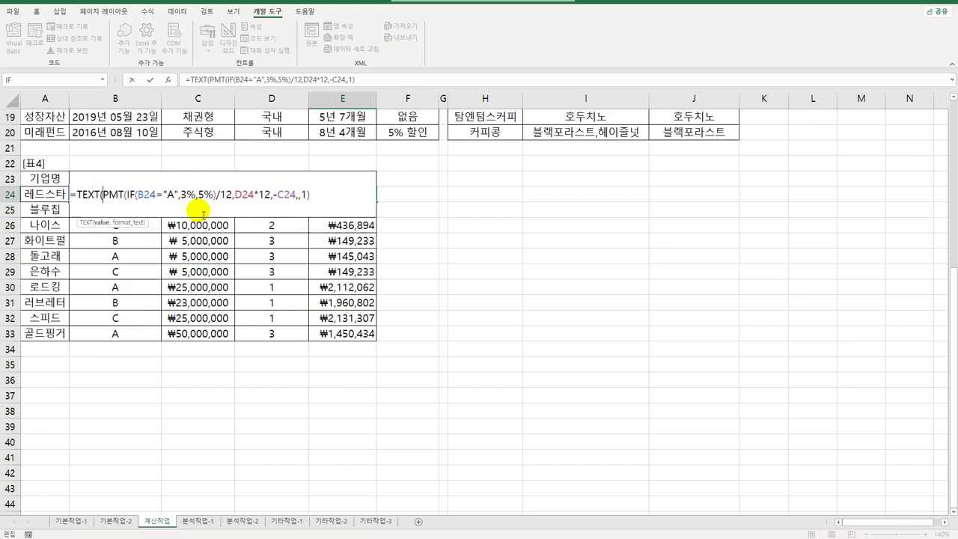
{"action": "key", "text": "End"}
{"action": "type", "text": ",\"#,##"}
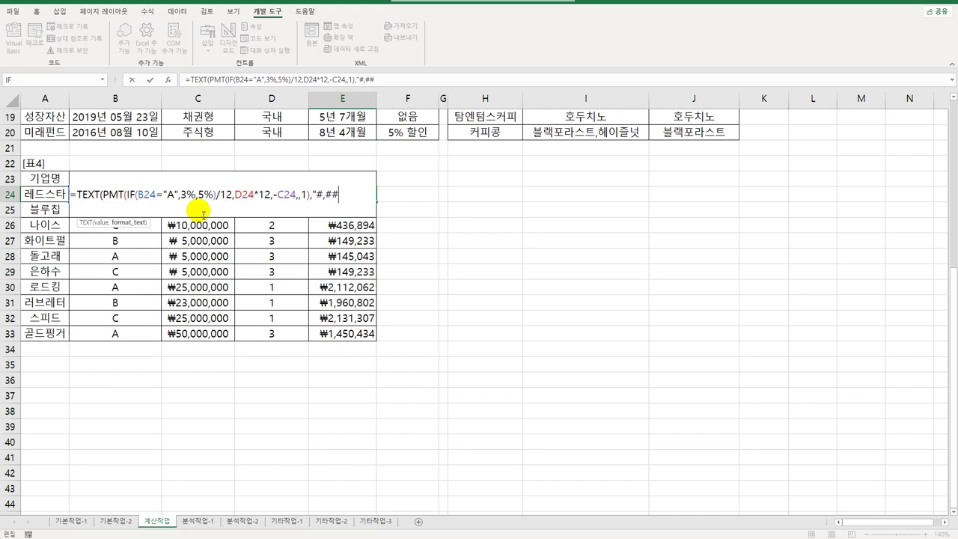
{"action": "type", "text": "0원"}
{"action": "key", "text": "BackSpace"}
{"action": "key", "text": "BackSpace"}
{"action": "key", "text": "BackSpace"}
{"action": "type", "text": "원\")"}
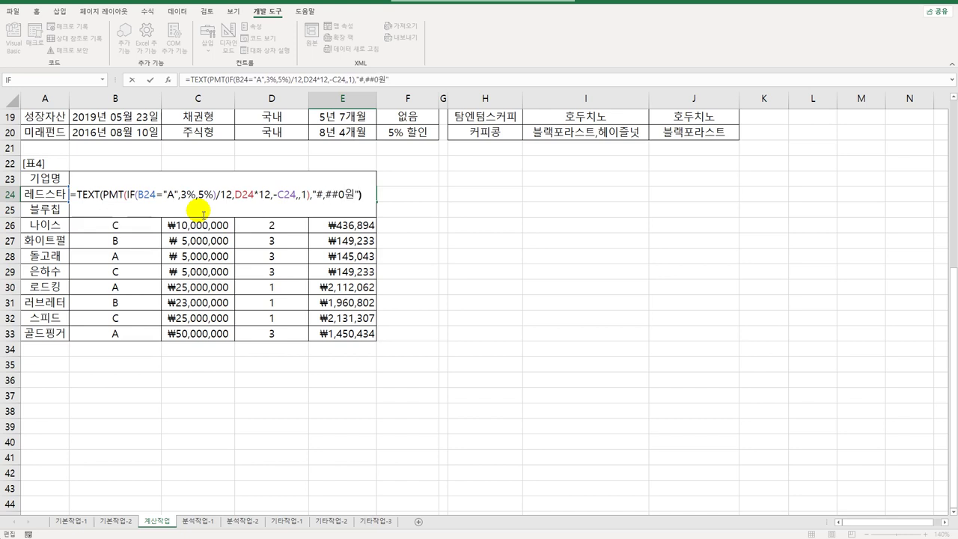
{"action": "key", "text": "Return"}
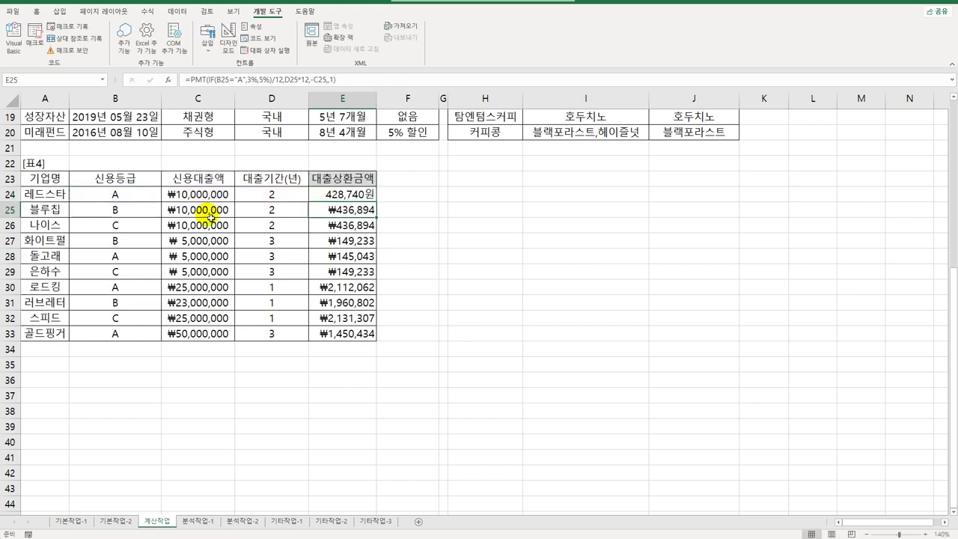
Copy the TEXT-wrapped E24 formula down the 대출상환금액 column of 표4 through E33
{"action": "left_click", "coordinate": [342, 194]}
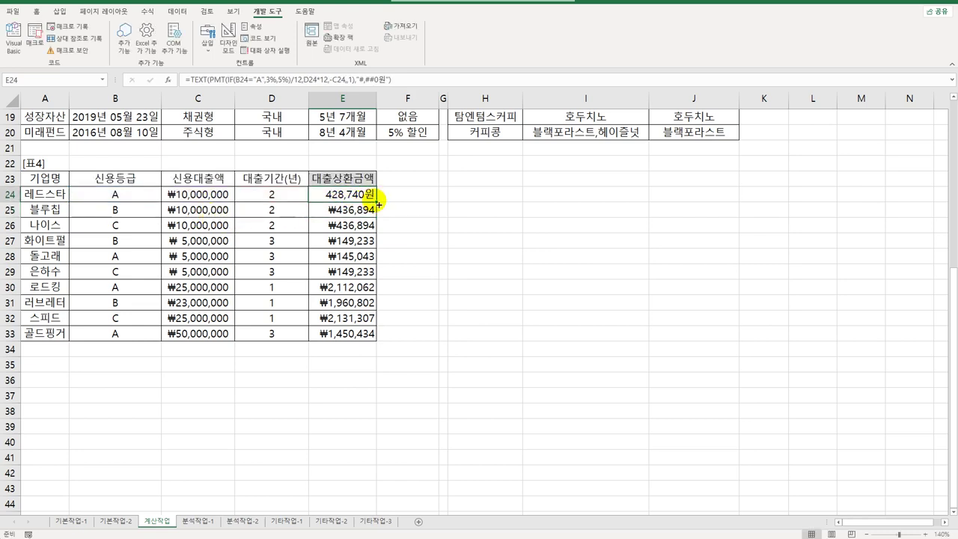
{"action": "double_click", "coordinate": [377, 202]}
{"action": "left_click", "coordinate": [370, 200]}
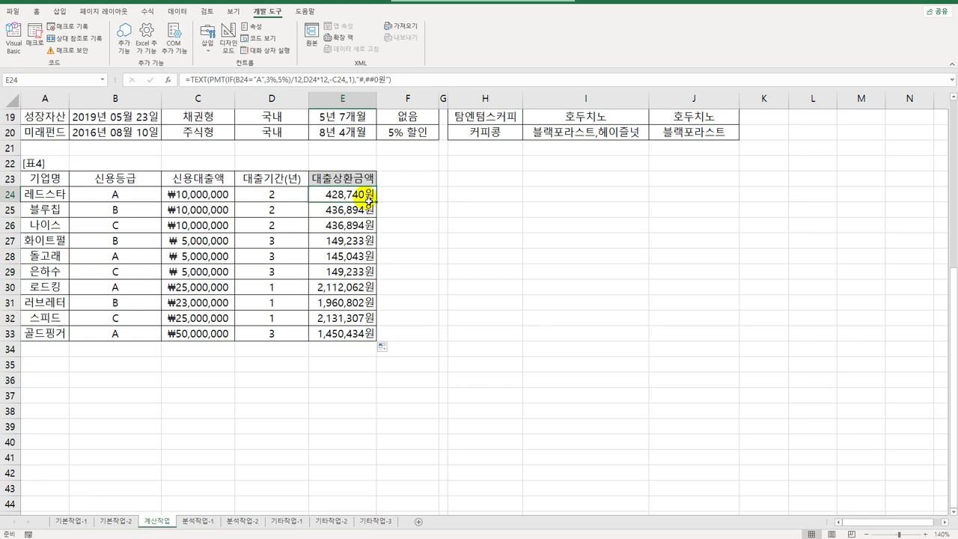
{"action": "scroll", "coordinate": [369, 200], "scroll_direction": "up", "scroll_amount": 6}
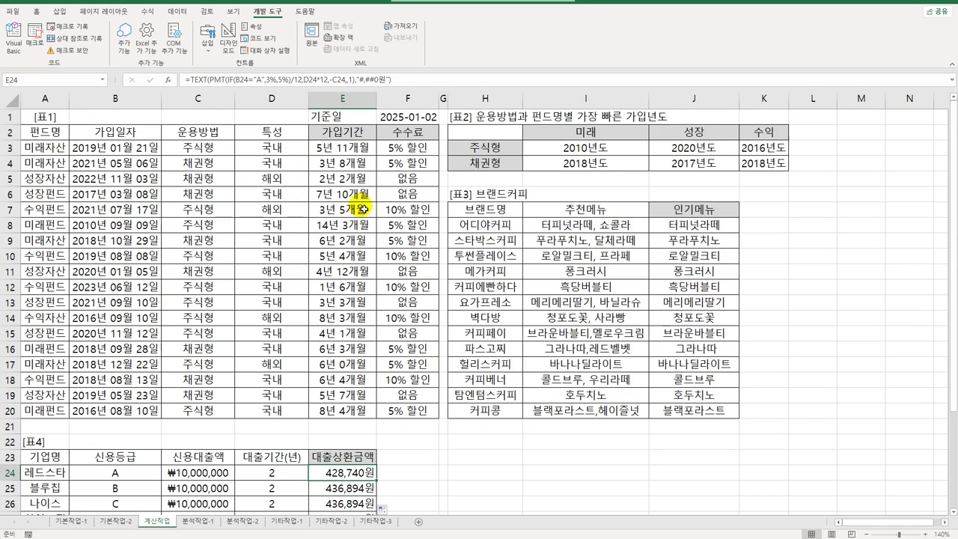
Go to the 분석작업-1 sheet and select cell B5
{"action": "left_click", "coordinate": [199, 521]}
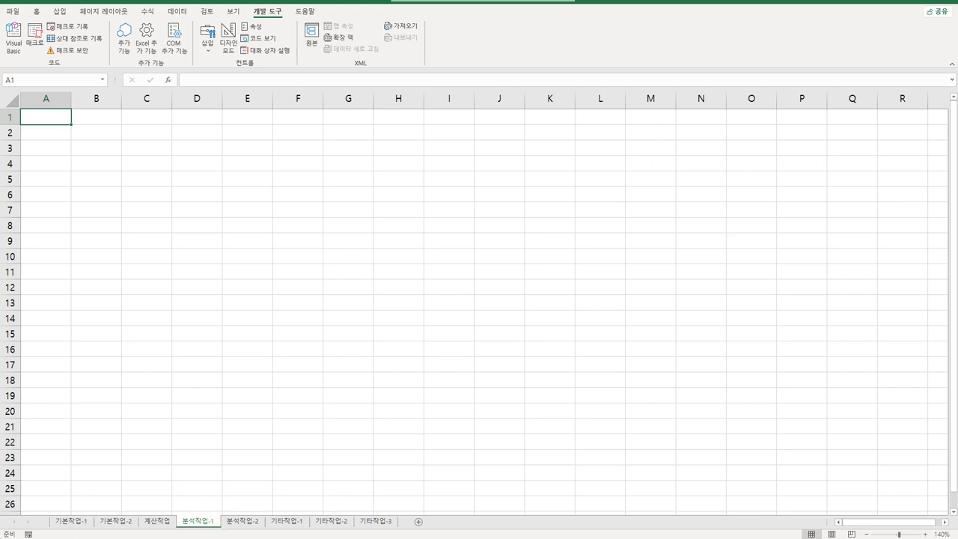
{"action": "left_click", "coordinate": [109, 183]}
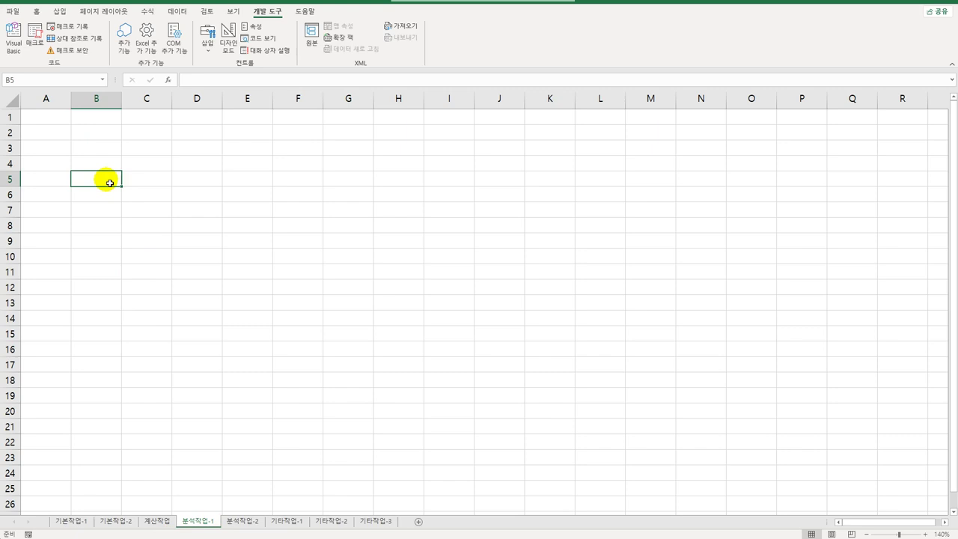
{"action": "left_click", "coordinate": [59, 11]}
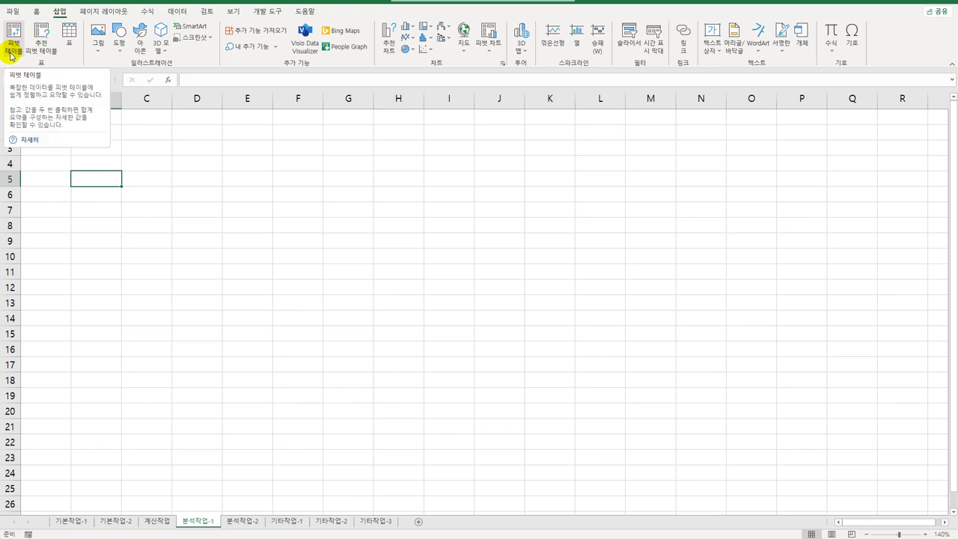
{"action": "left_click", "coordinate": [178, 11]}
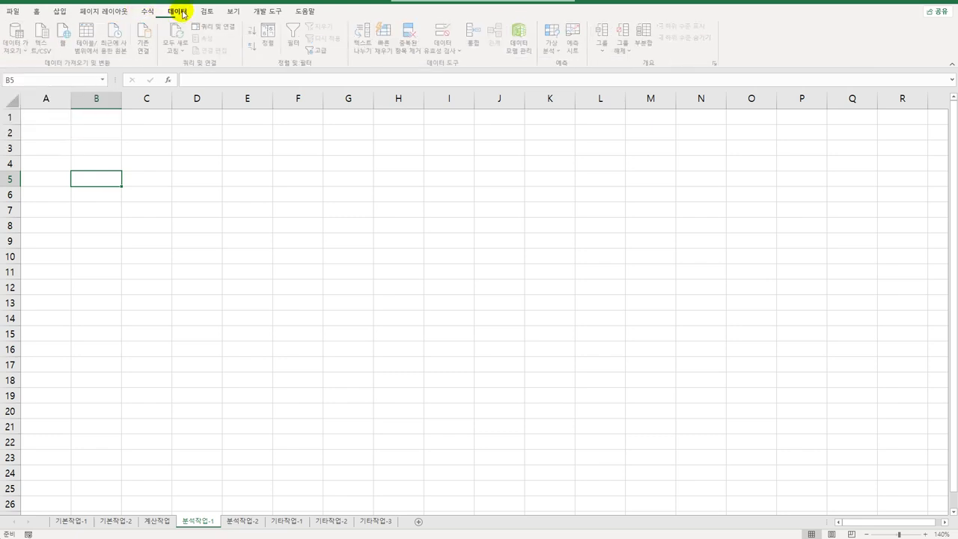
{"action": "left_click", "coordinate": [17, 41]}
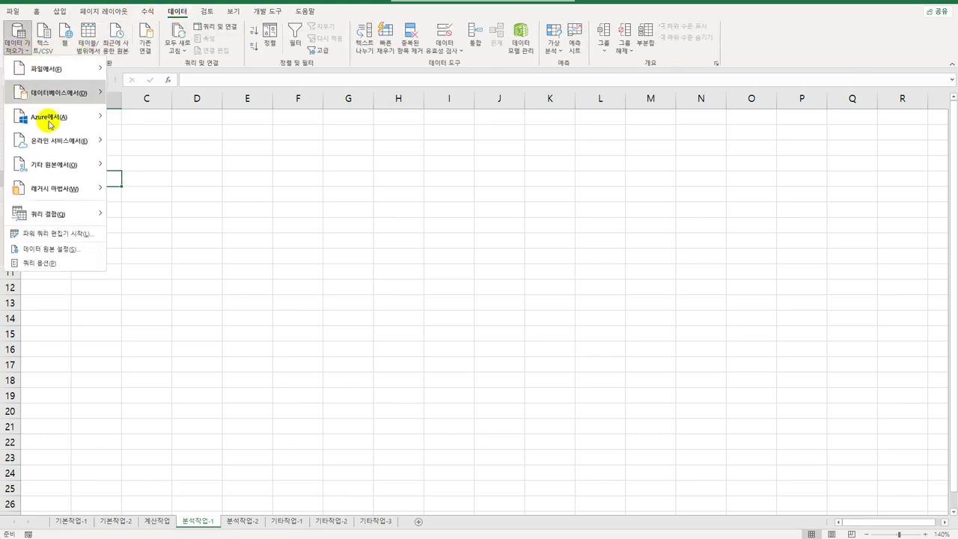
{"action": "mouse_move", "coordinate": [58, 176]}
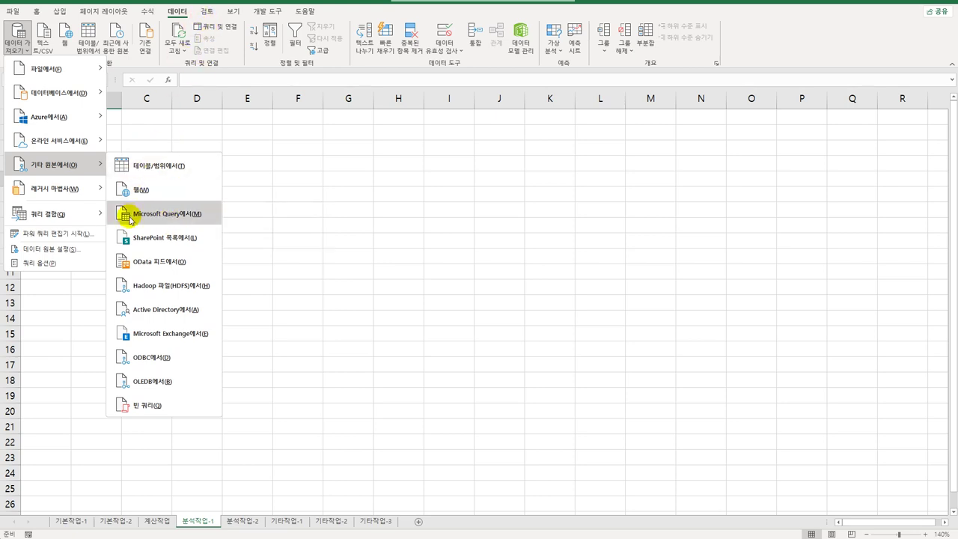
Start inserting a pivot table at B5 of the existing sheet, using an external data source
{"action": "left_click", "coordinate": [66, 14]}
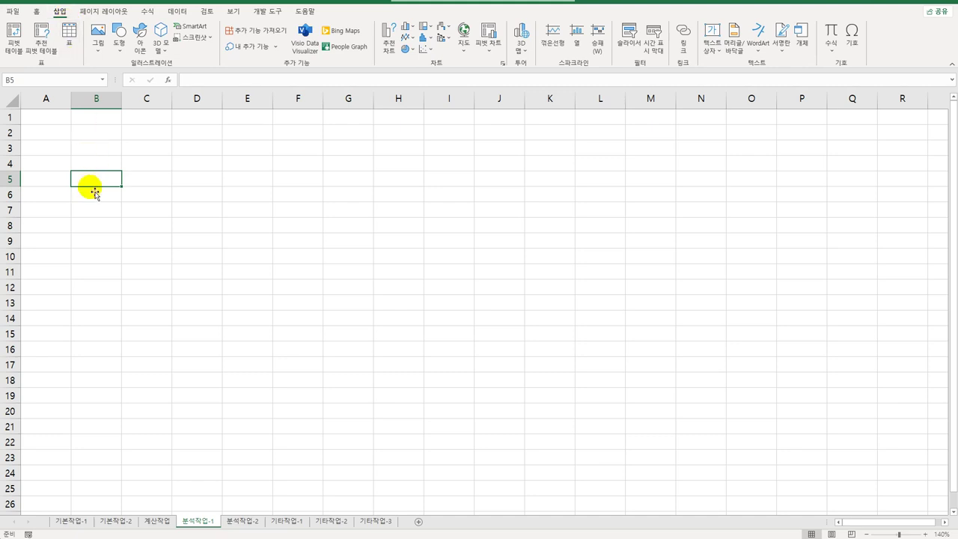
{"action": "left_click", "coordinate": [15, 37]}
{"action": "left_click_drag", "start_coordinate": [698, 112], "coordinate": [470, 147]}
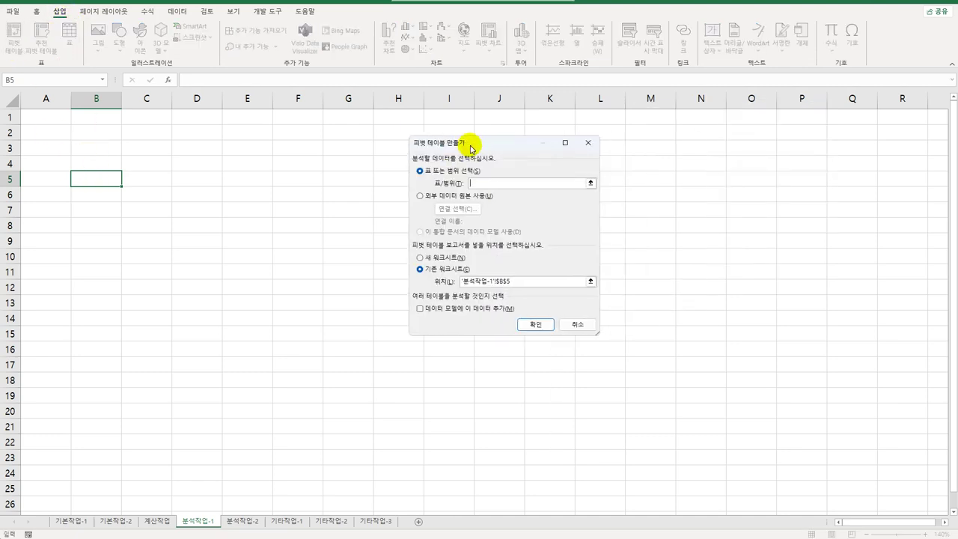
{"action": "left_click", "coordinate": [420, 195]}
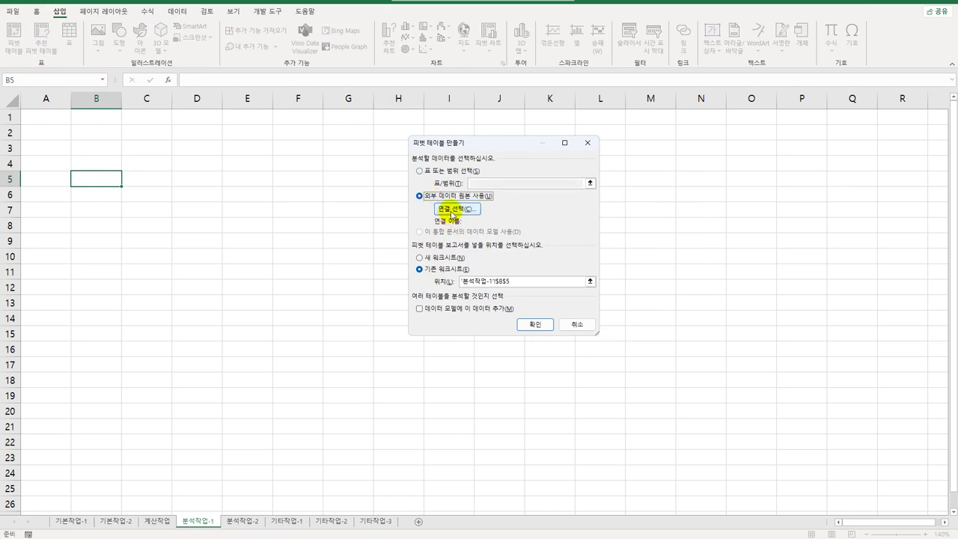
Choose the 아파트관리비 Access file in C:\컴활1급(상시)\스프레드시트\상시공략문제 as the connection and create the pivot table
{"action": "left_click", "coordinate": [452, 214]}
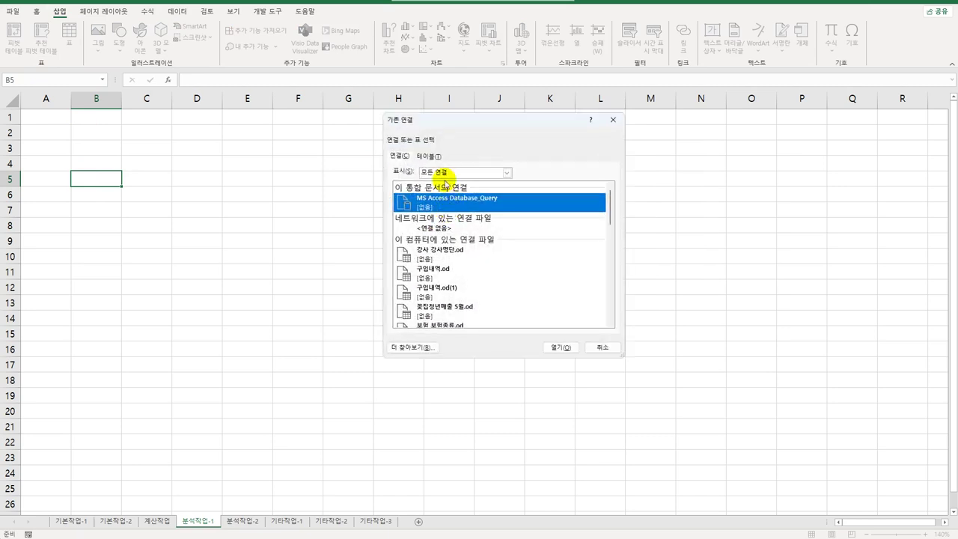
{"action": "left_click", "coordinate": [404, 348]}
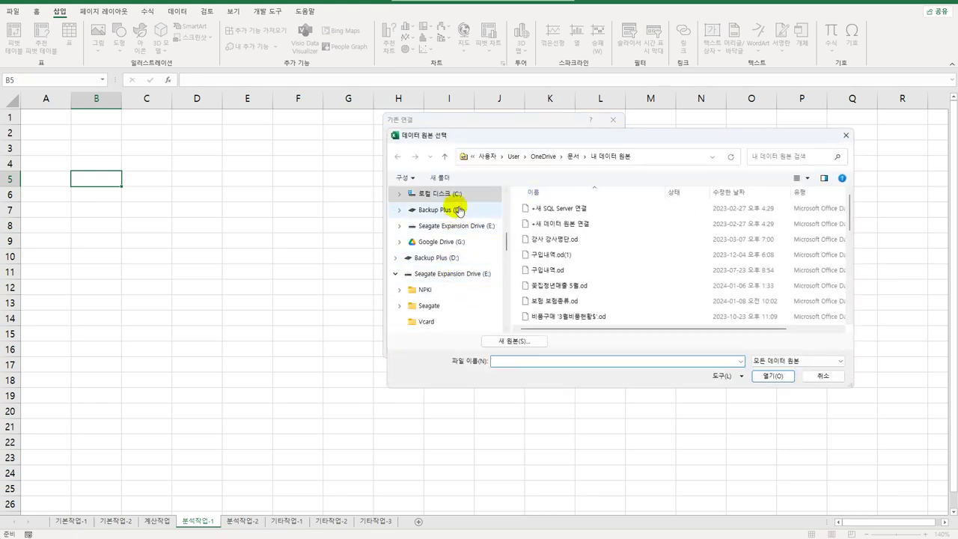
{"action": "left_click", "coordinate": [460, 196]}
{"action": "scroll", "coordinate": [696, 284], "scroll_direction": "down", "scroll_amount": 1}
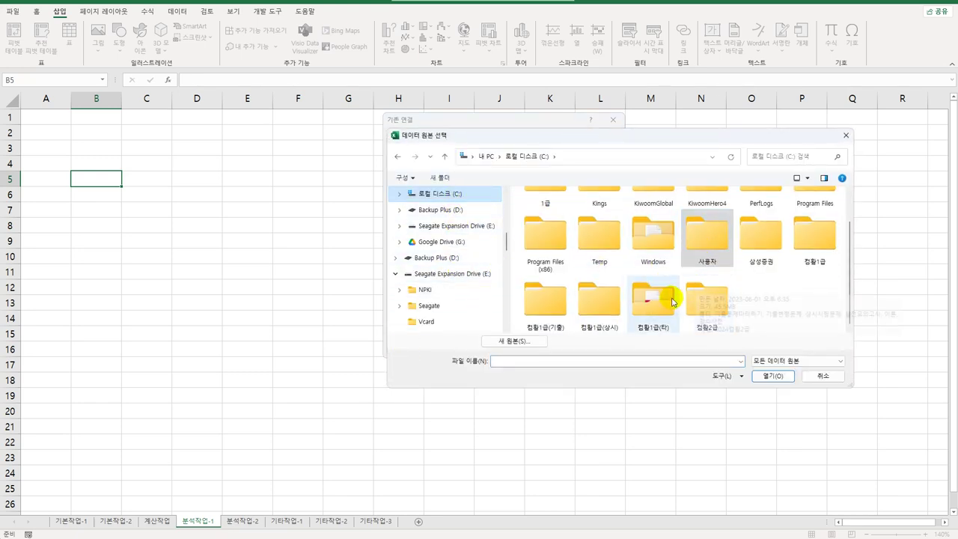
{"action": "double_click", "coordinate": [609, 310]}
{"action": "double_click", "coordinate": [552, 223]}
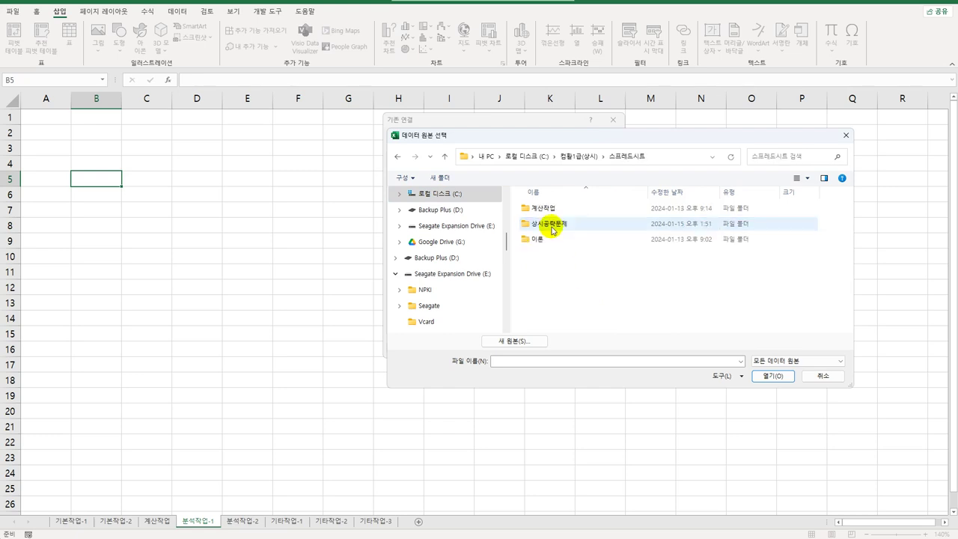
{"action": "left_click", "coordinate": [552, 229]}
{"action": "double_click", "coordinate": [553, 229]}
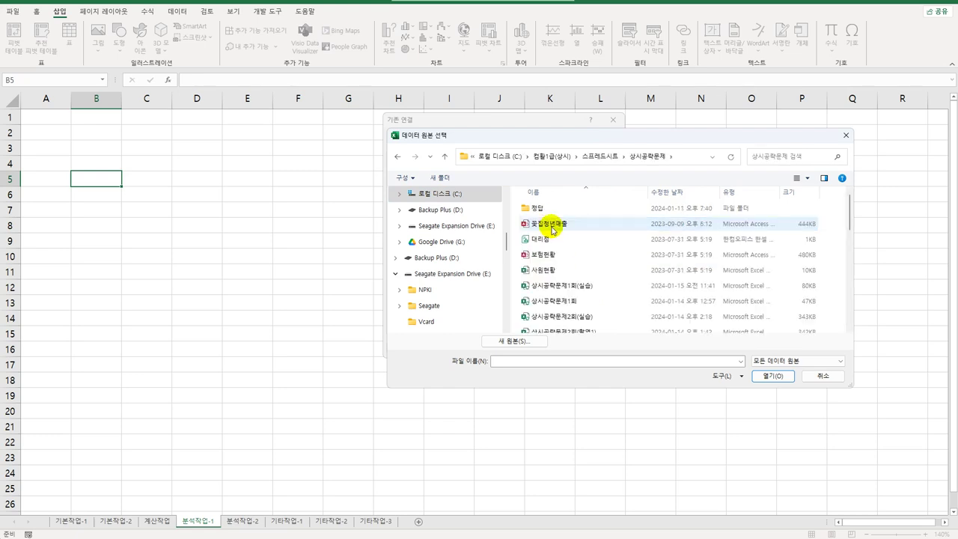
{"action": "scroll", "coordinate": [577, 252], "scroll_direction": "down", "scroll_amount": 4}
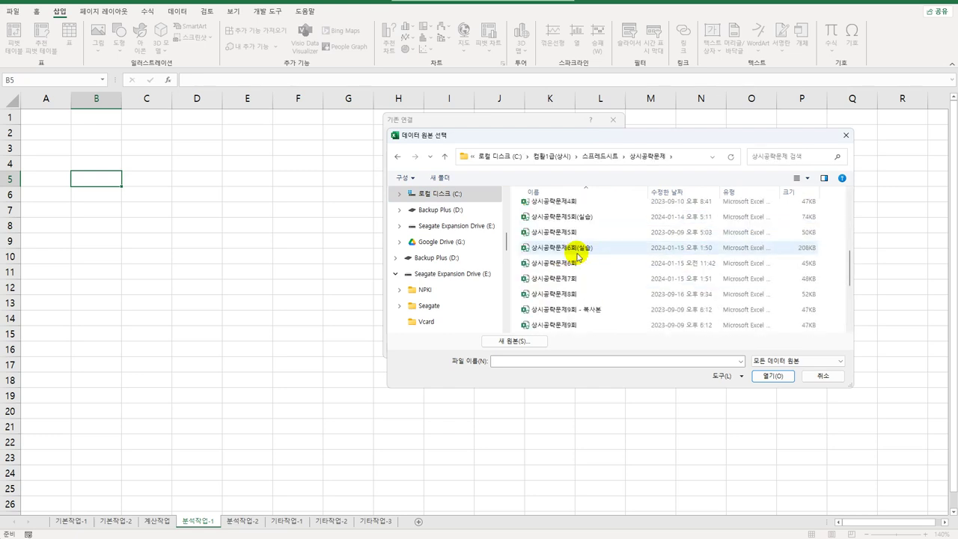
{"action": "scroll", "coordinate": [577, 256], "scroll_direction": "down", "scroll_amount": 3}
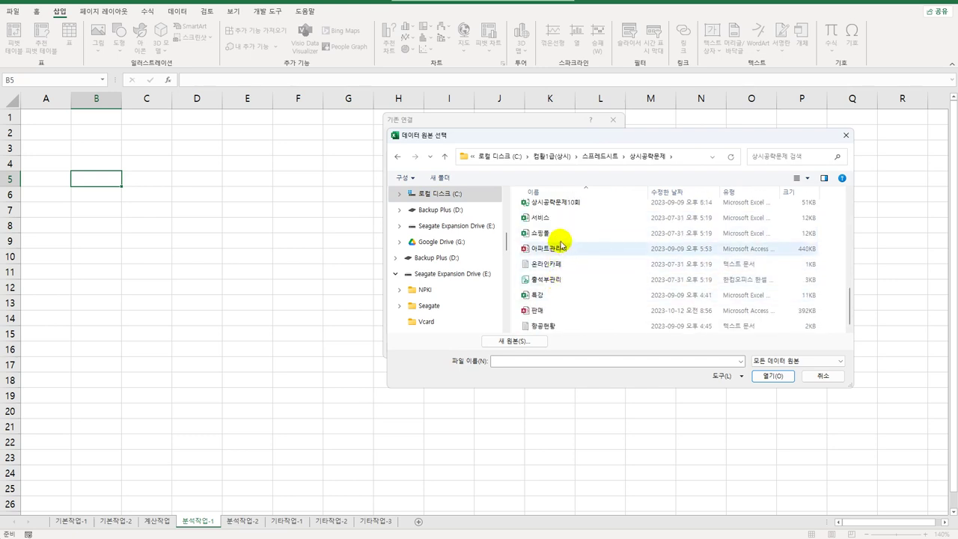
{"action": "left_click", "coordinate": [562, 251]}
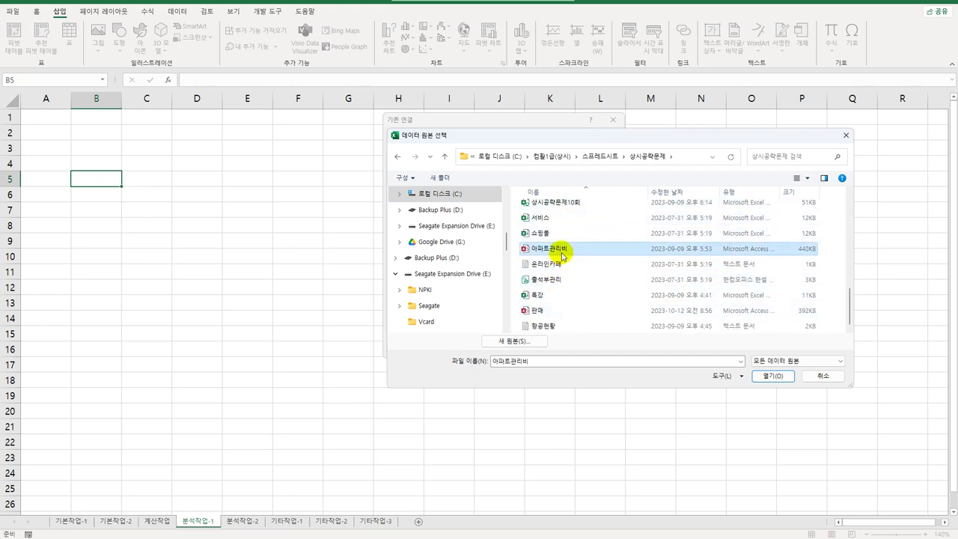
{"action": "double_click", "coordinate": [562, 251]}
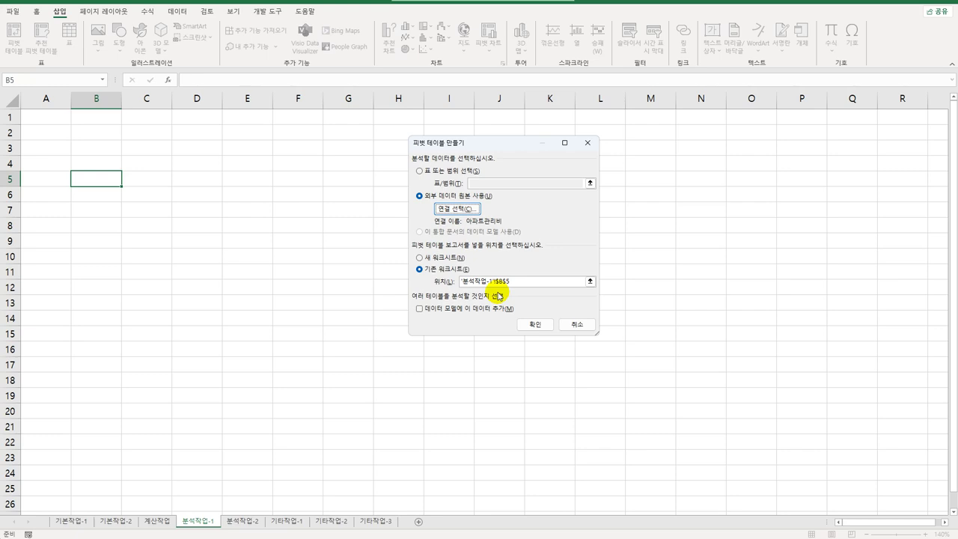
{"action": "left_click", "coordinate": [544, 325]}
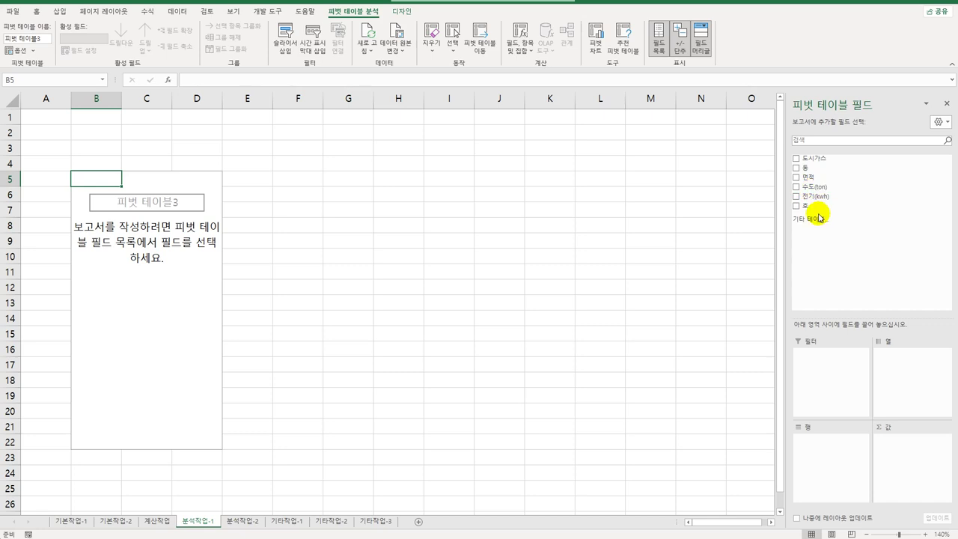
Lay out the pivot table with 호 as the filter, 면적 in the rows and 동 in the columns
{"action": "left_click_drag", "start_coordinate": [808, 205], "coordinate": [821, 364]}
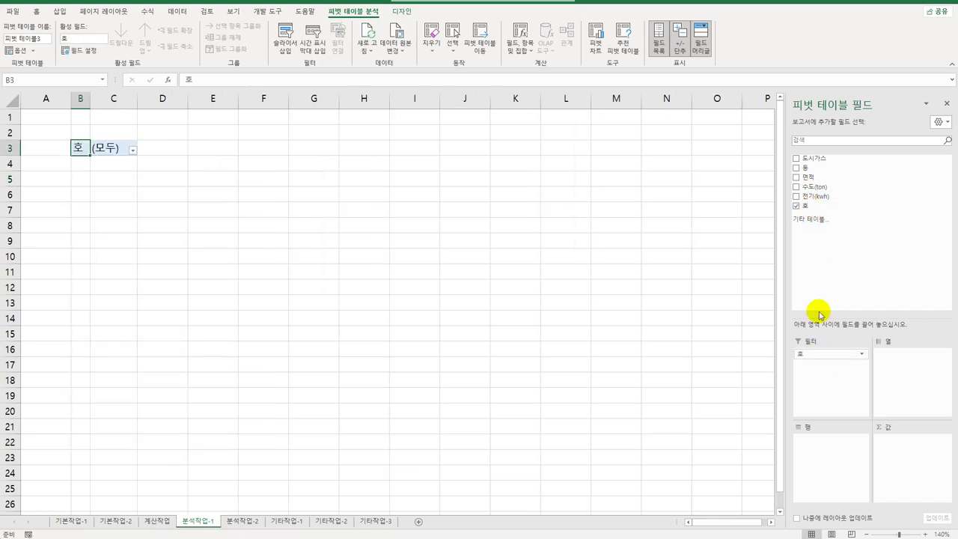
{"action": "left_click_drag", "start_coordinate": [808, 178], "coordinate": [808, 476]}
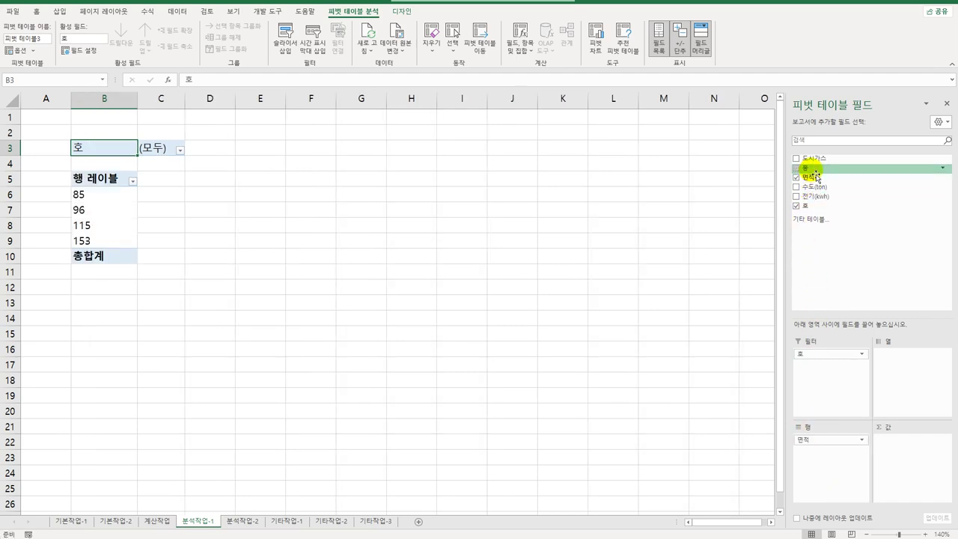
{"action": "left_click_drag", "start_coordinate": [814, 170], "coordinate": [903, 380]}
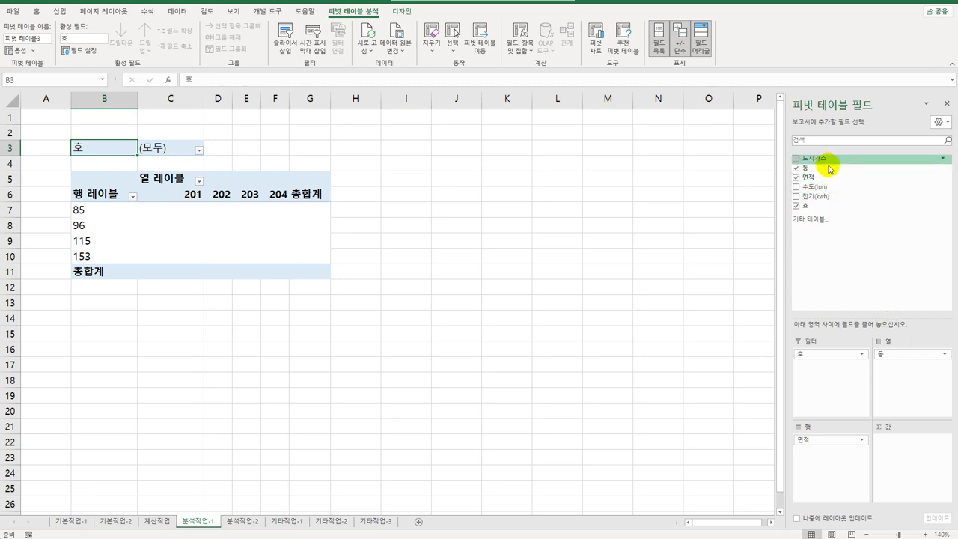
{"action": "mouse_move", "coordinate": [824, 158]}
{"action": "left_mouse_down"}
{"action": "mouse_move", "coordinate": [866, 231]}
{"action": "mouse_move", "coordinate": [831, 175]}
{"action": "left_mouse_up"}
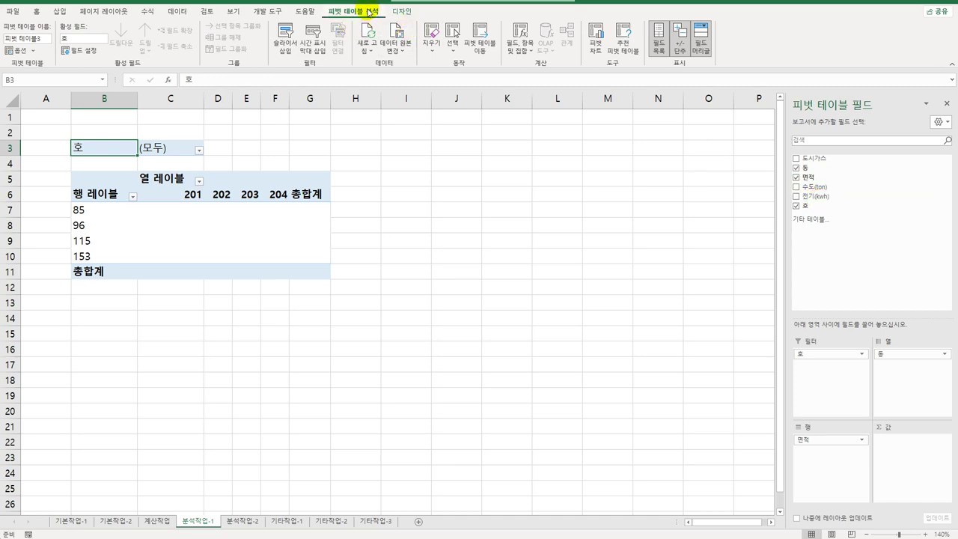
Add a calculated field named 도시가스요금 with the formula =도시가스*725 to the pivot table
{"action": "left_click", "coordinate": [522, 46]}
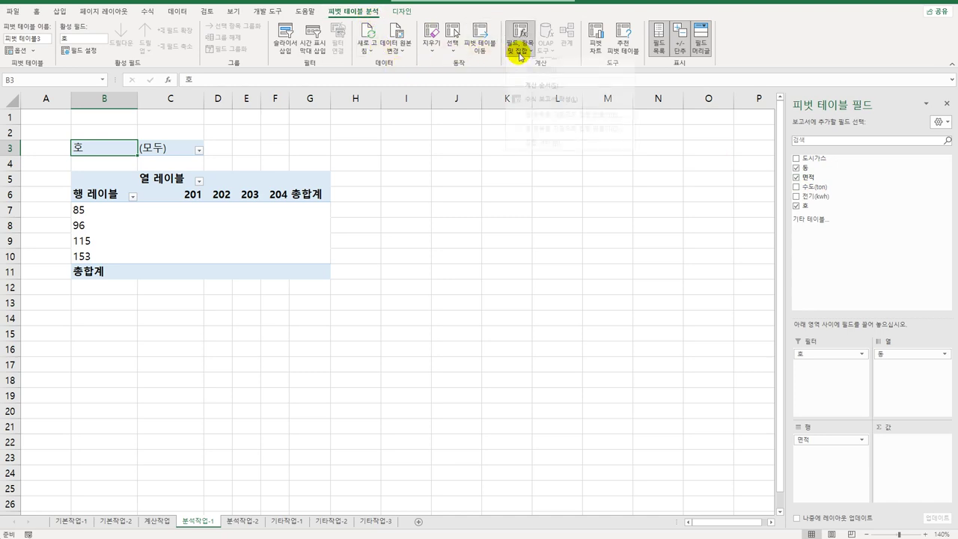
{"action": "left_click", "coordinate": [528, 64]}
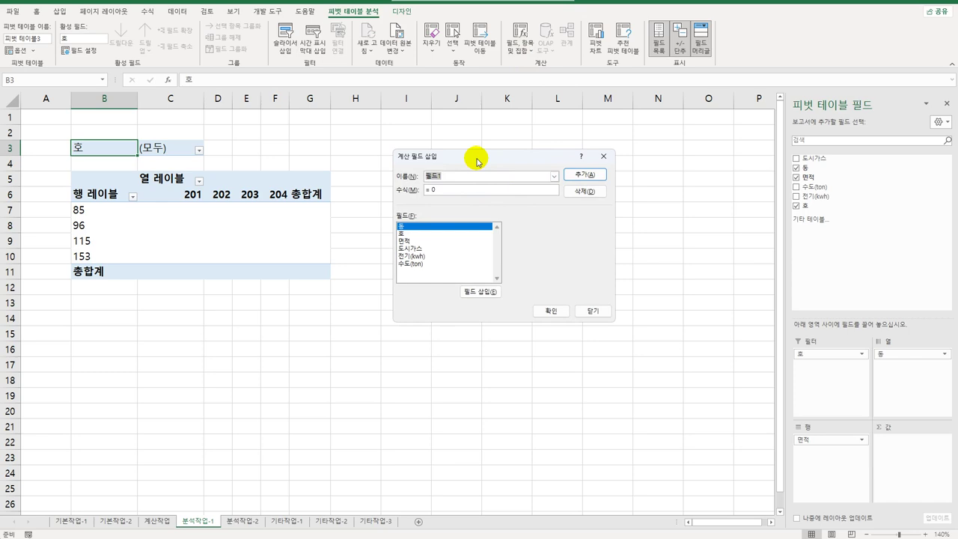
{"action": "type", "text": "도시가스요금"}
{"action": "key", "text": "Tab"}
{"action": "type", "text": "="}
{"action": "double_click", "coordinate": [430, 248]}
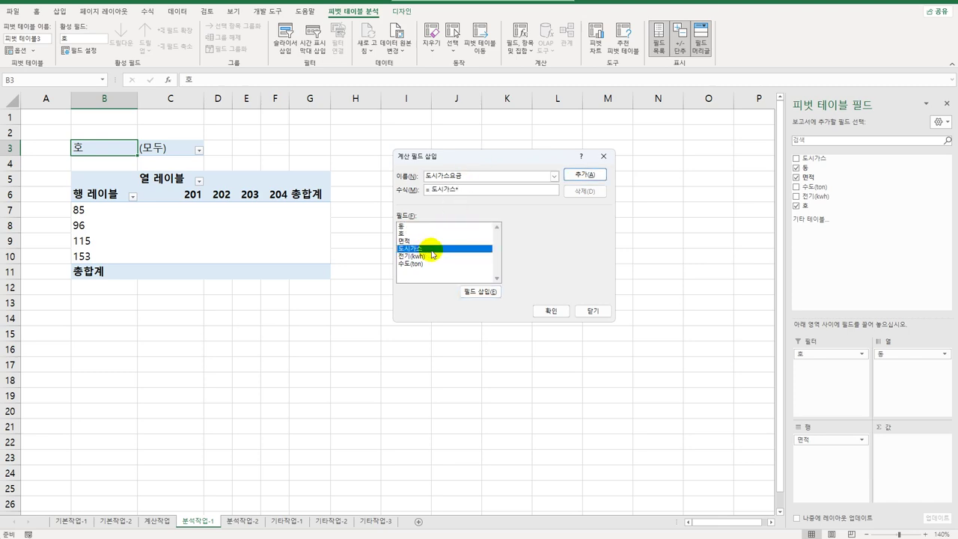
{"action": "left_click", "coordinate": [574, 176]}
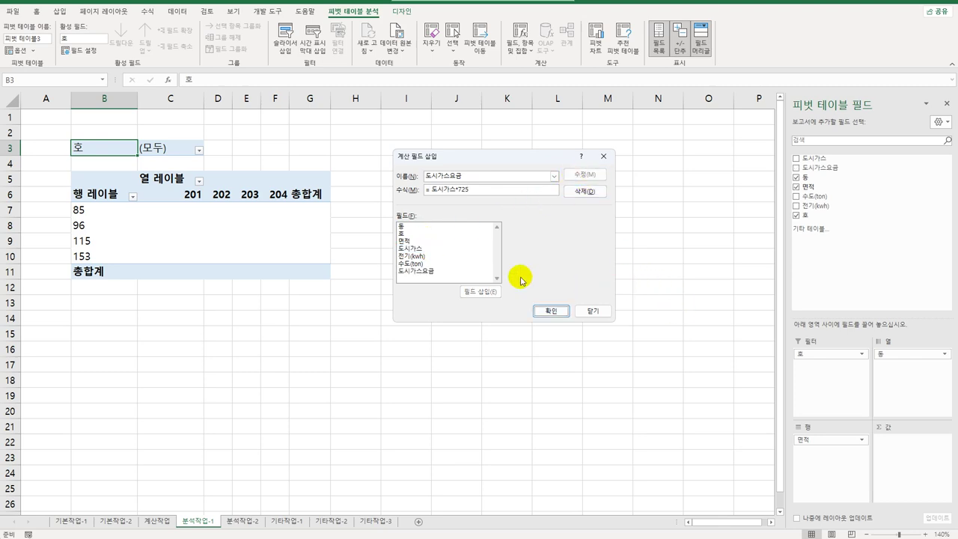
Add a calculated field named 전기료 with the formula ='전기(kwh)'*118
{"action": "left_click", "coordinate": [399, 177]}
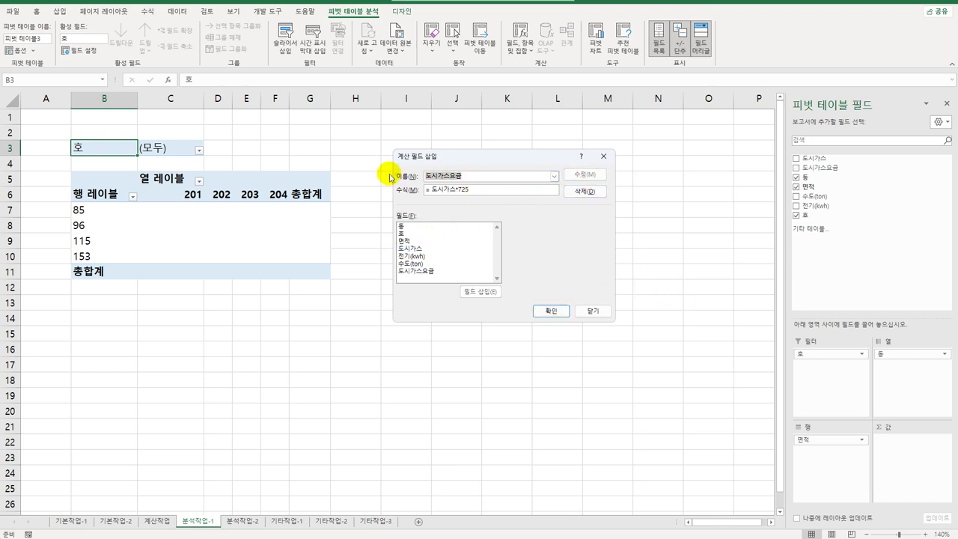
{"action": "type", "text": "전기료"}
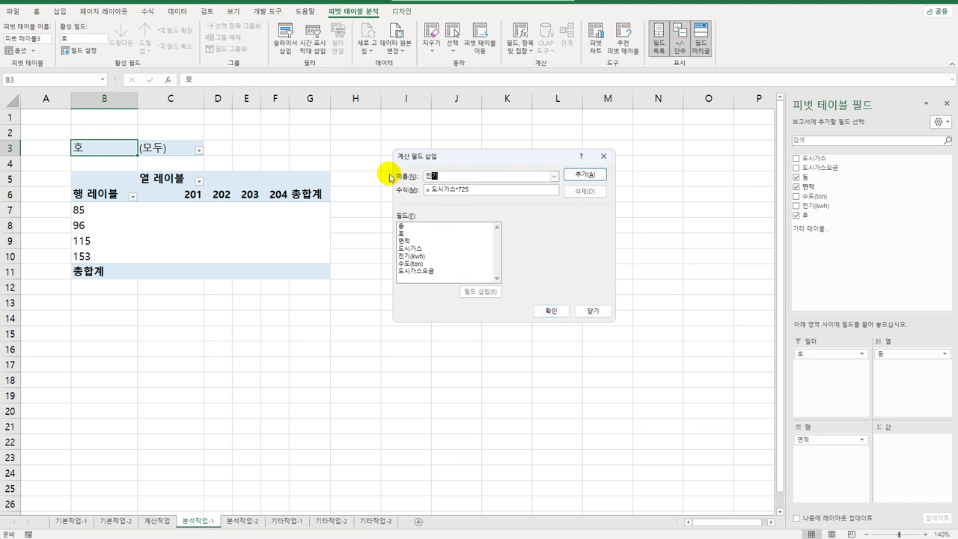
{"action": "key", "text": "Tab"}
{"action": "type", "text": "="}
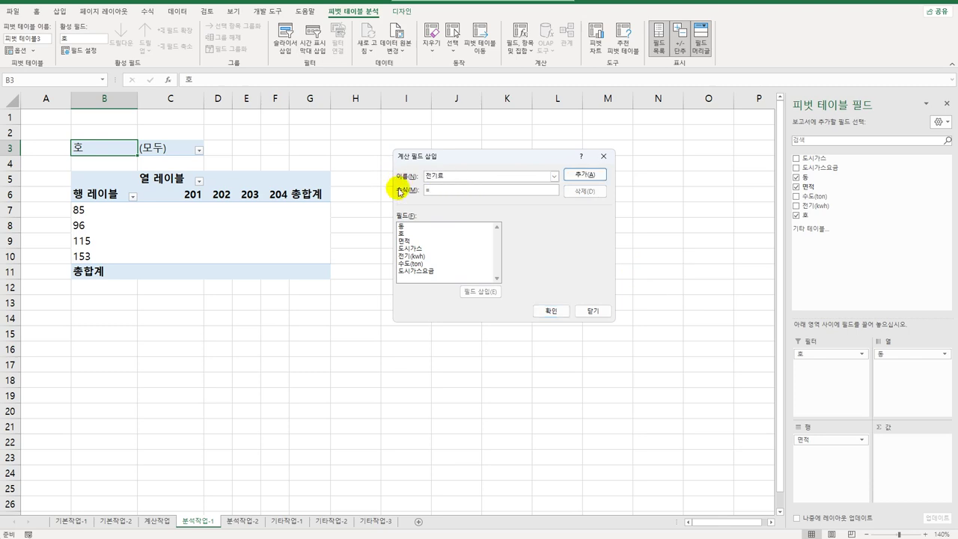
{"action": "left_click", "coordinate": [412, 256]}
{"action": "double_click", "coordinate": [423, 258]}
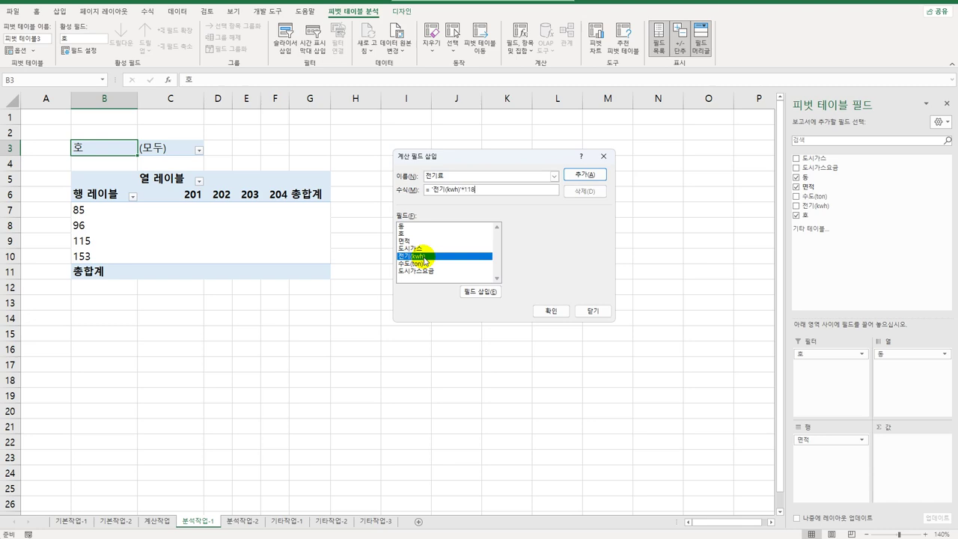
{"action": "type", "text": "*118"}
{"action": "left_click", "coordinate": [574, 173]}
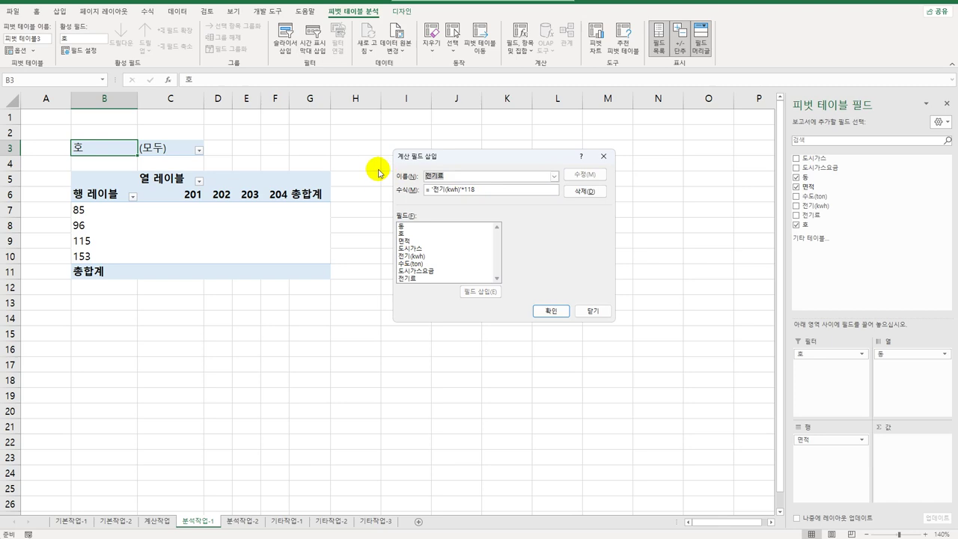
Add a calculated field named 수도세 that multiplies '수도(ton)' by its unit rate, and finish defining calculated fields
{"action": "type", "text": "수도세"}
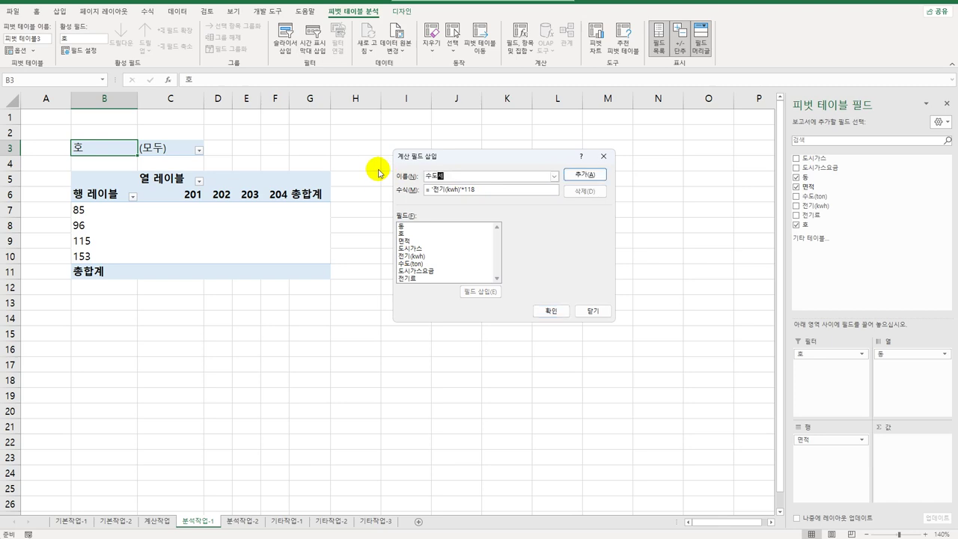
{"action": "key", "text": "Tab"}
{"action": "type", "text": "="}
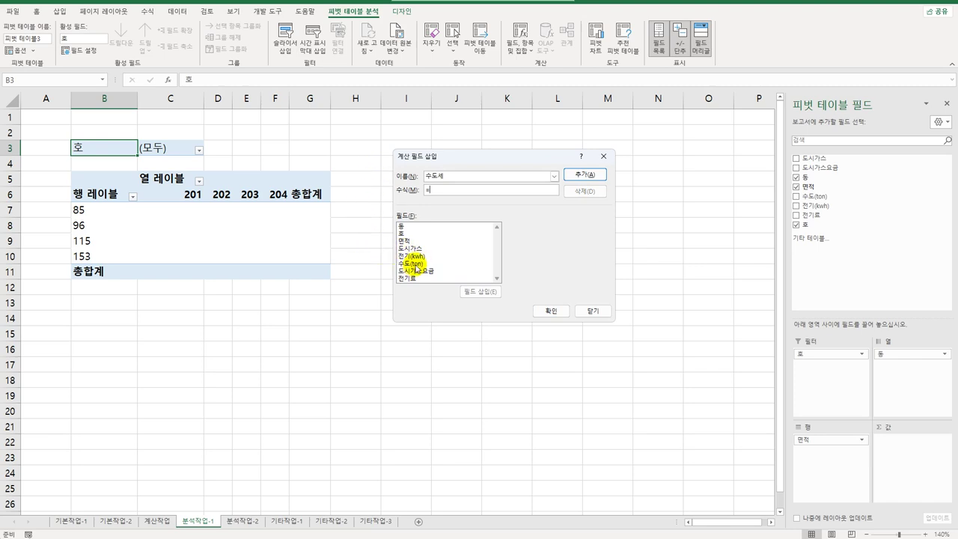
{"action": "double_click", "coordinate": [417, 265]}
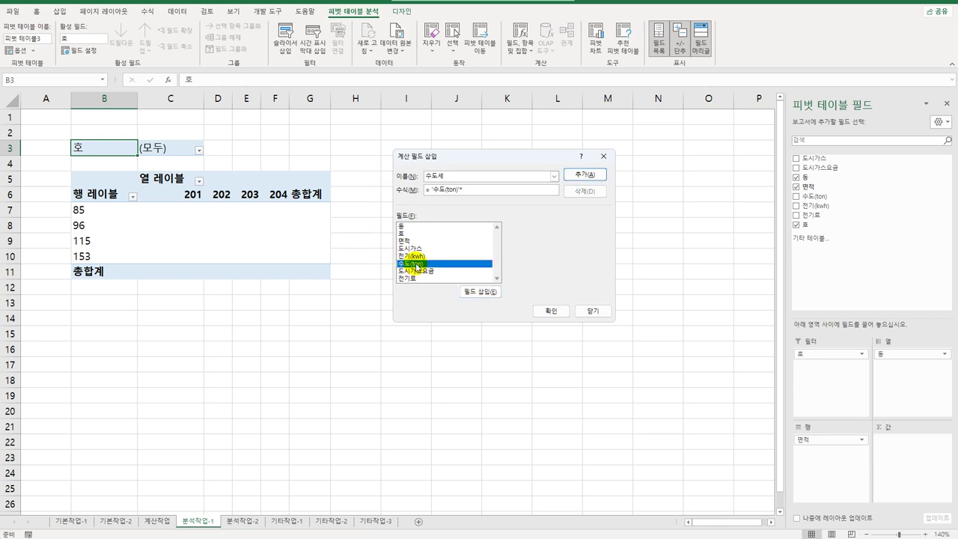
{"action": "left_click", "coordinate": [578, 174]}
{"action": "left_click", "coordinate": [548, 309]}
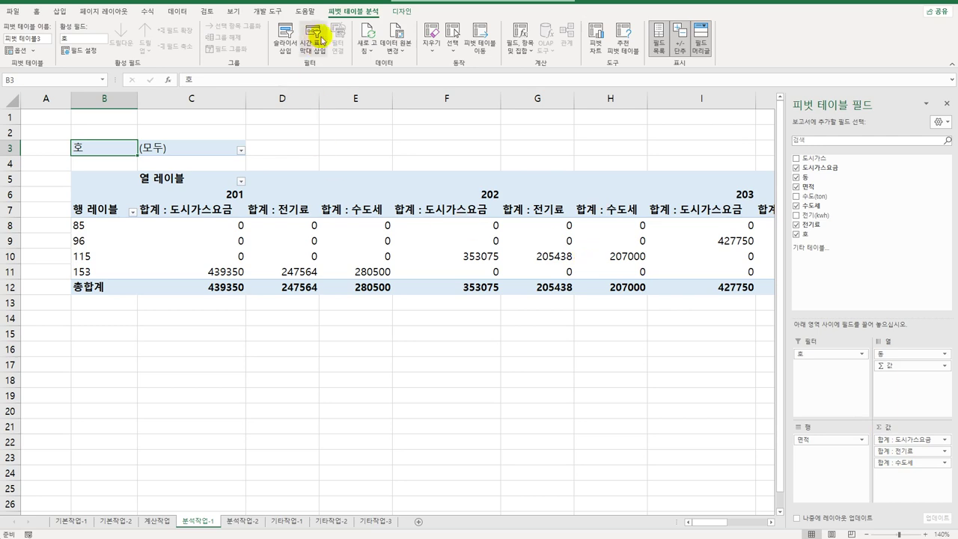
Set the pivot table's report layout to outline form (개요 형식)
{"action": "left_click", "coordinate": [401, 12]}
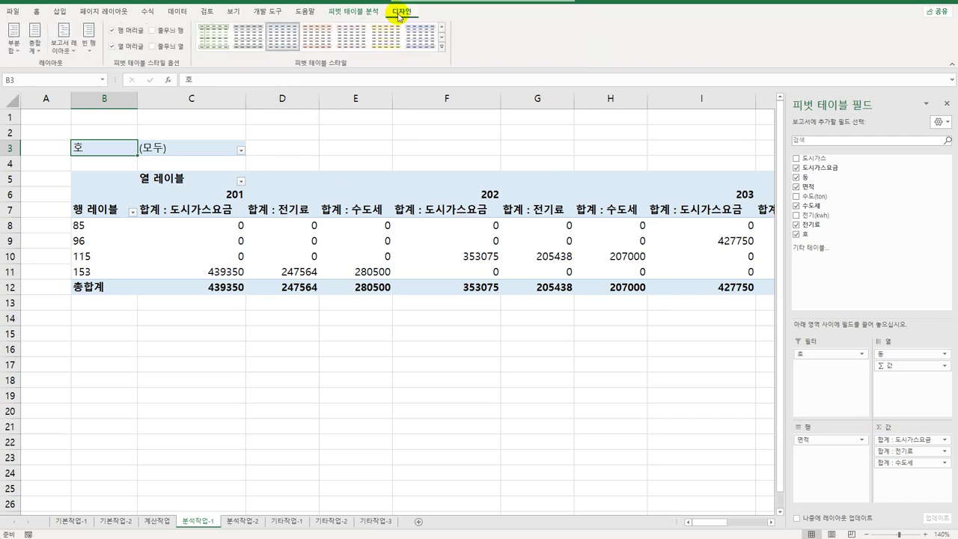
{"action": "left_click", "coordinate": [61, 45]}
{"action": "left_click", "coordinate": [83, 95]}
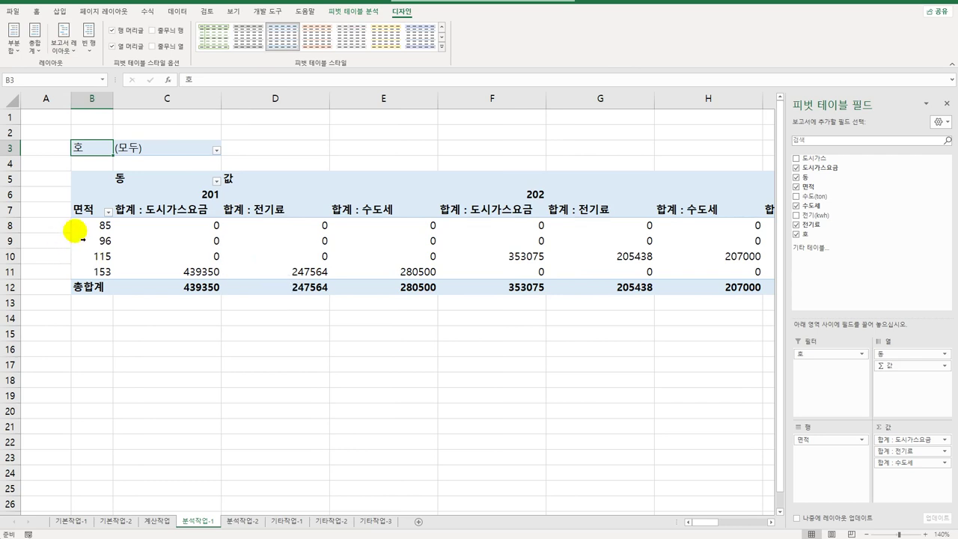
Sort the 면적 row field in descending order
{"action": "left_click", "coordinate": [88, 212]}
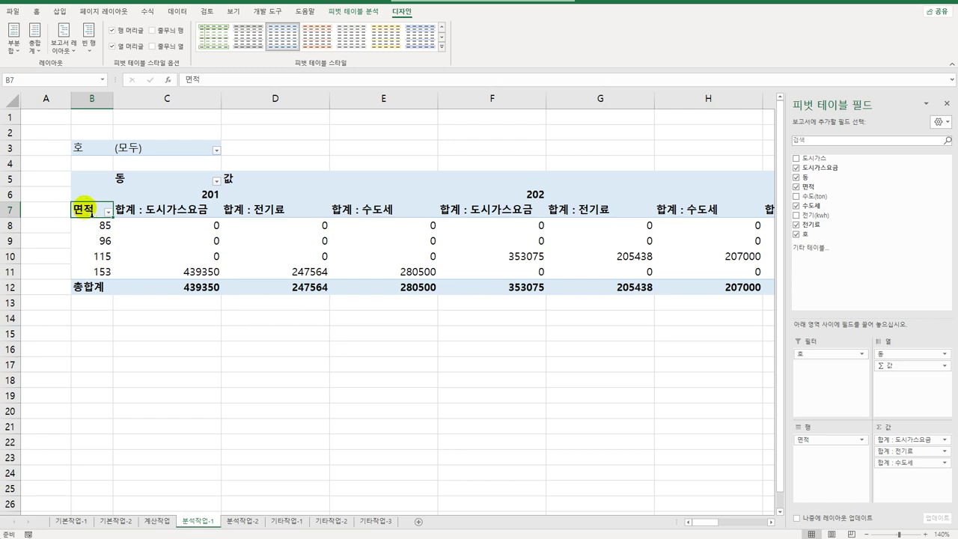
{"action": "left_click", "coordinate": [109, 211]}
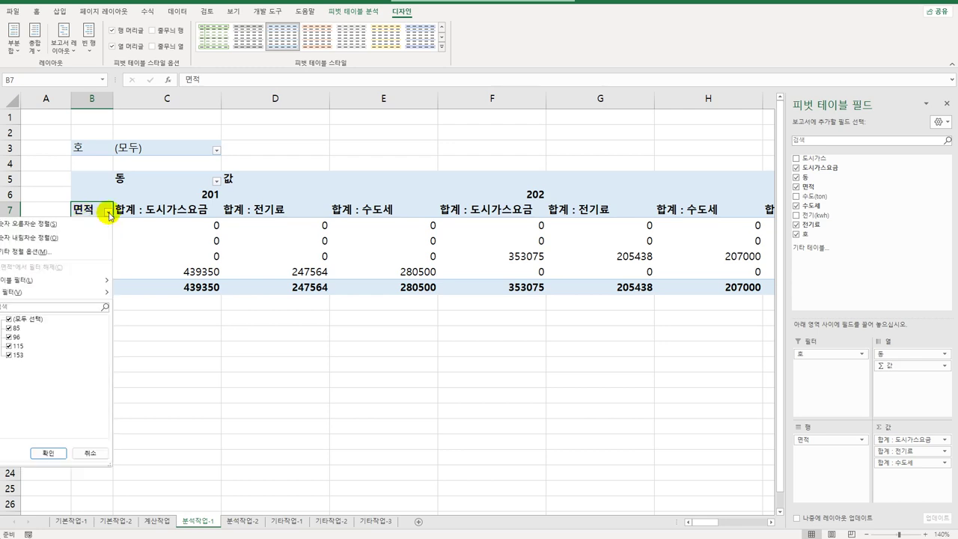
{"action": "left_click", "coordinate": [93, 240]}
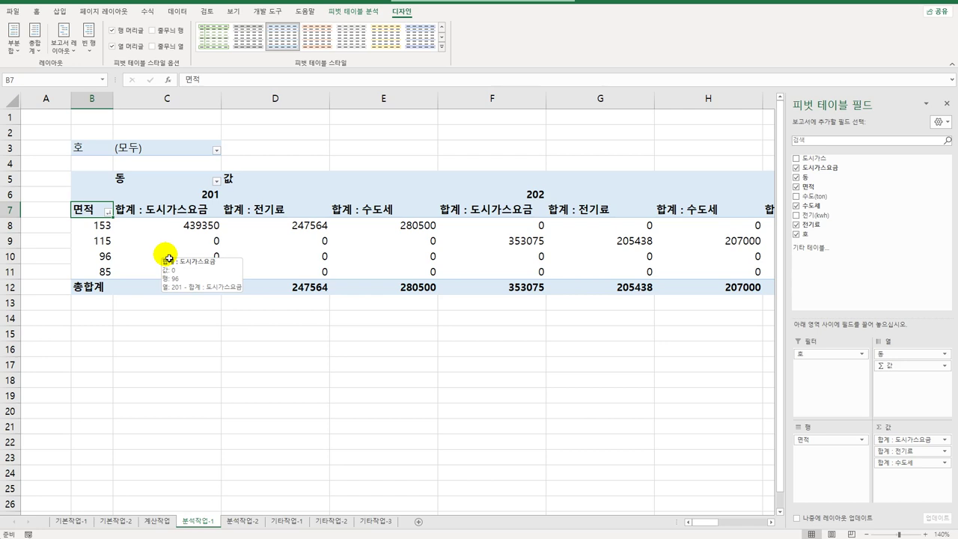
Set the 도시가스요금 value field's number format to 회계 (accounting) with the symbol 없음 (none)
{"action": "left_click", "coordinate": [184, 212]}
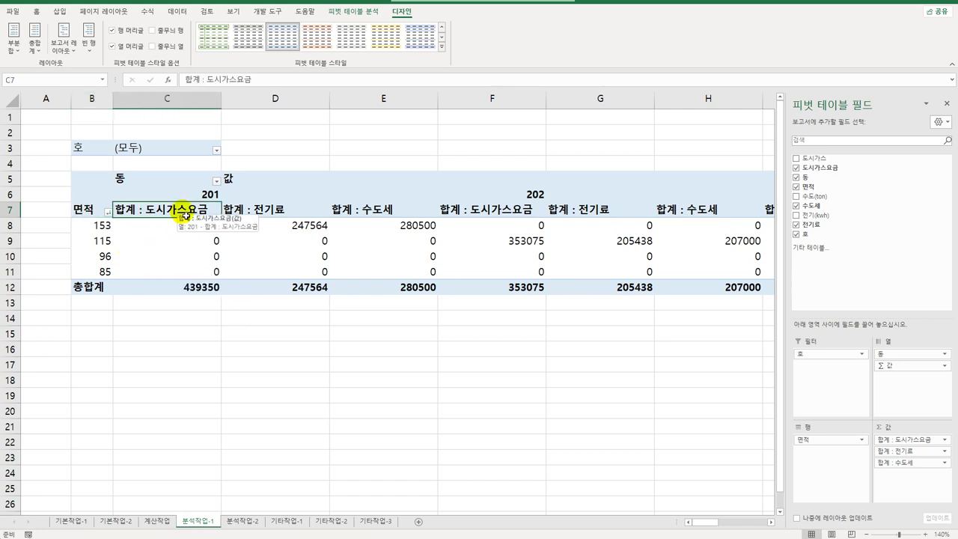
{"action": "double_click", "coordinate": [185, 213]}
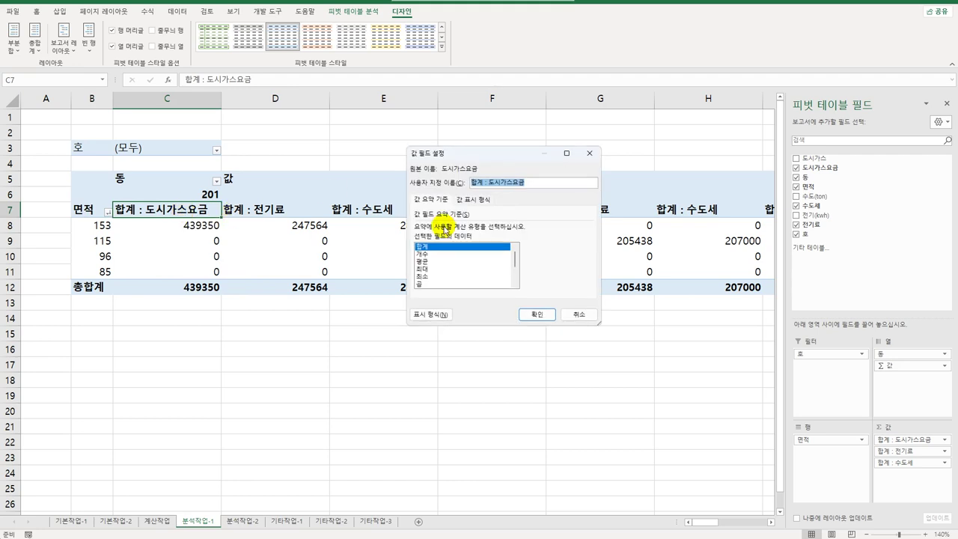
{"action": "left_click", "coordinate": [428, 314]}
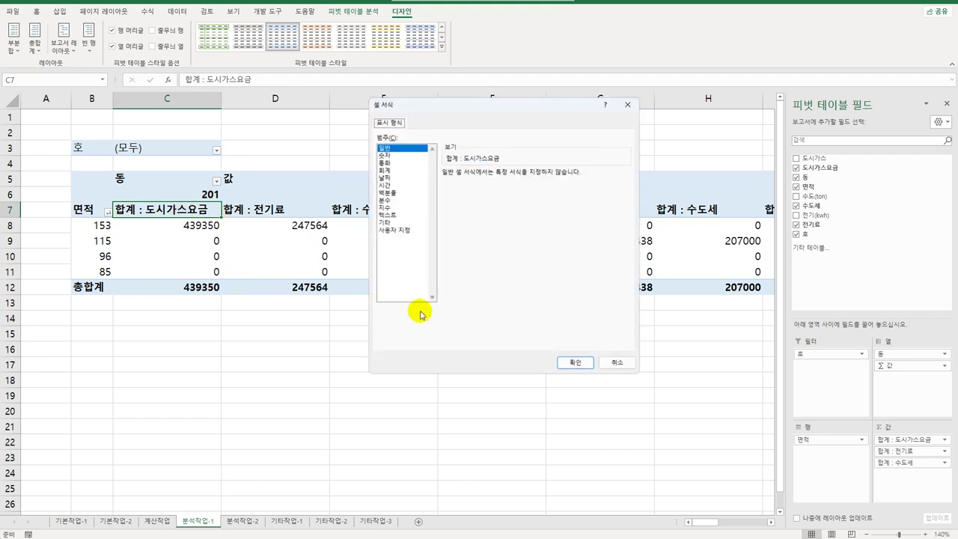
{"action": "left_click", "coordinate": [404, 170]}
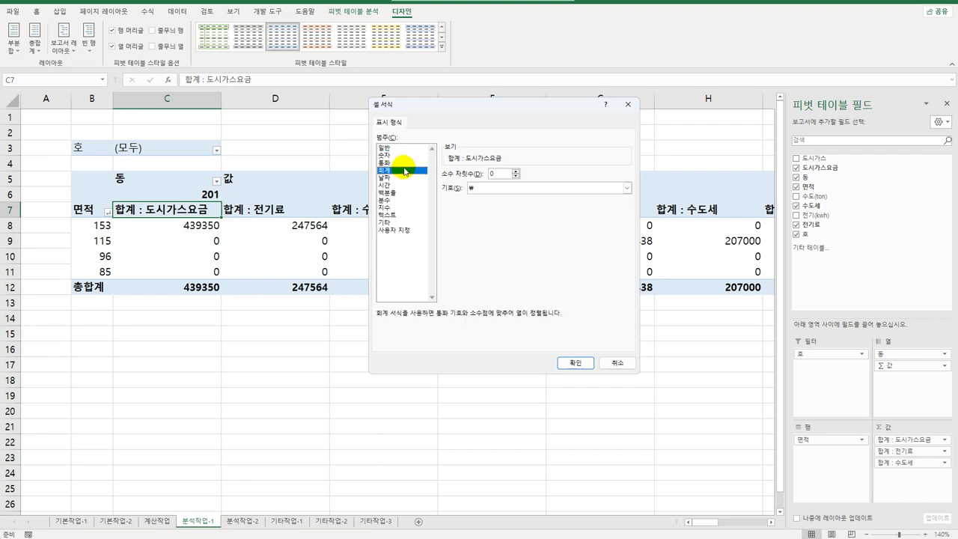
{"action": "left_click", "coordinate": [497, 188]}
{"action": "left_click", "coordinate": [496, 193]}
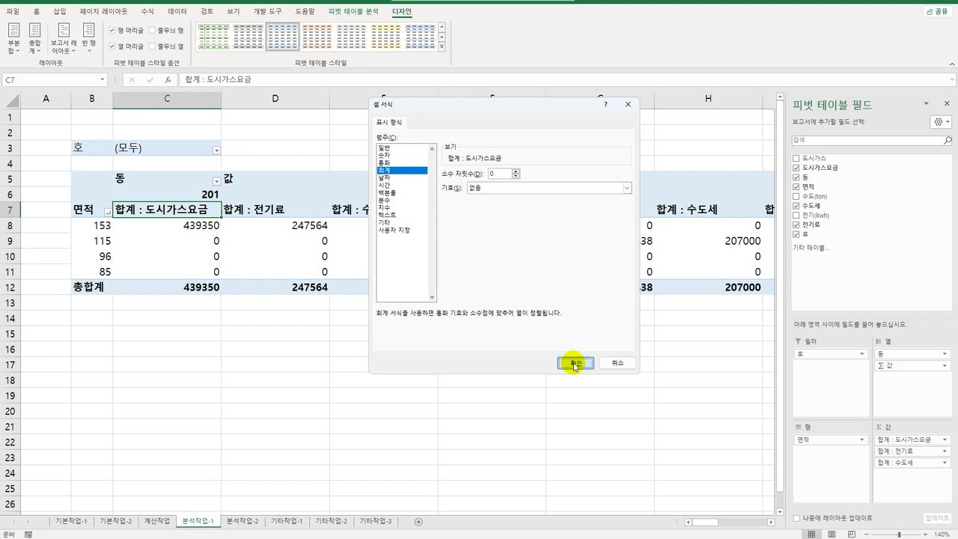
{"action": "left_click", "coordinate": [574, 364]}
{"action": "left_click", "coordinate": [550, 315]}
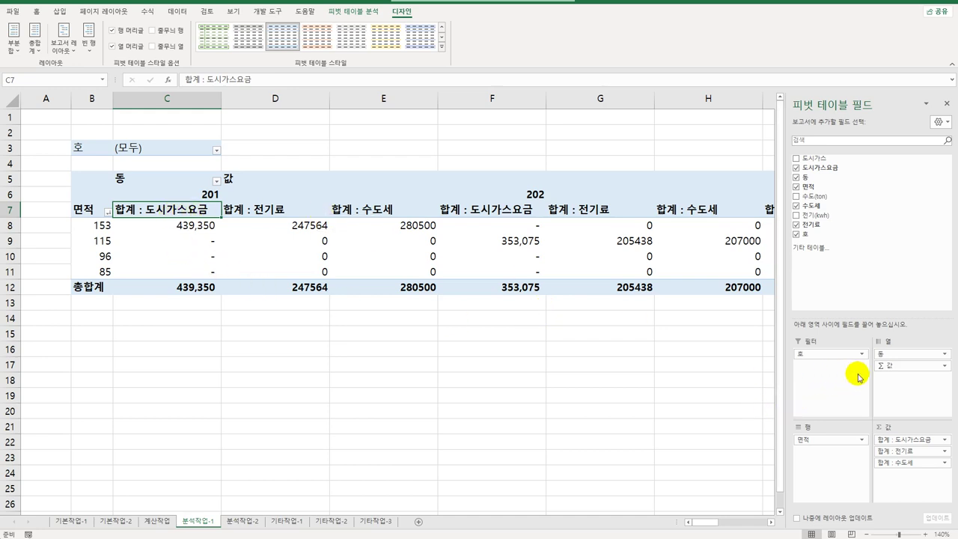
Move Σ 값 from the columns to the rows below 면적, and format the 전기료 values as 회계 with the symbol 없음
{"action": "left_click_drag", "start_coordinate": [894, 368], "coordinate": [827, 474]}
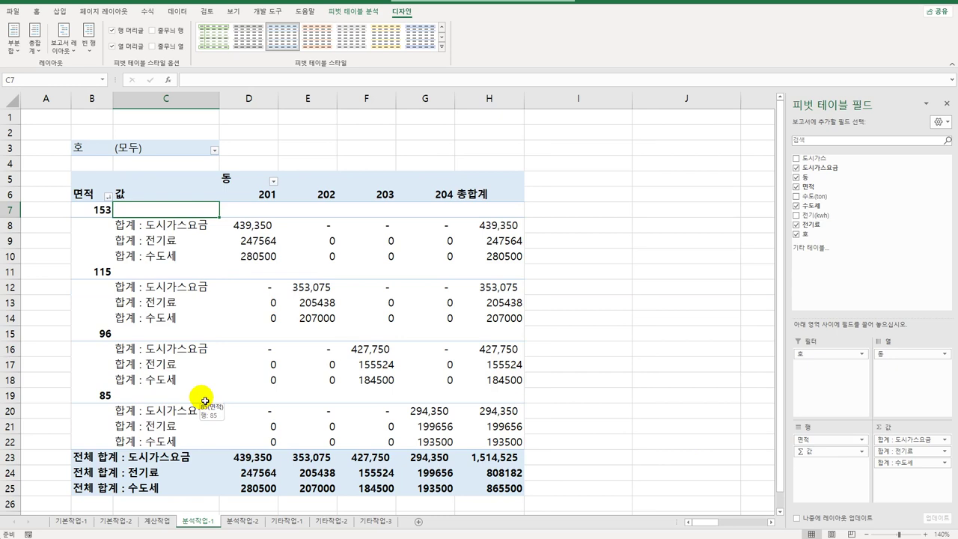
{"action": "left_click", "coordinate": [160, 241]}
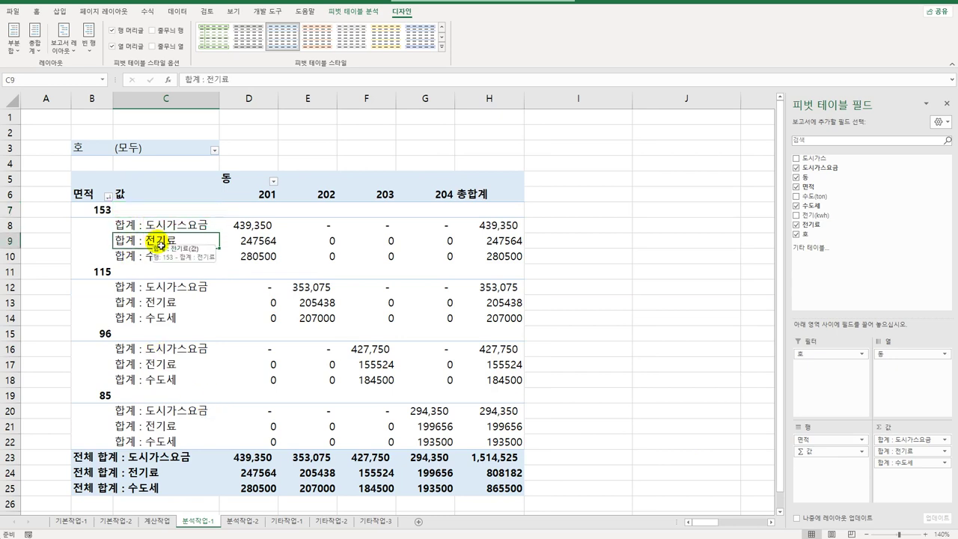
{"action": "double_click", "coordinate": [160, 241]}
{"action": "left_click", "coordinate": [434, 316]}
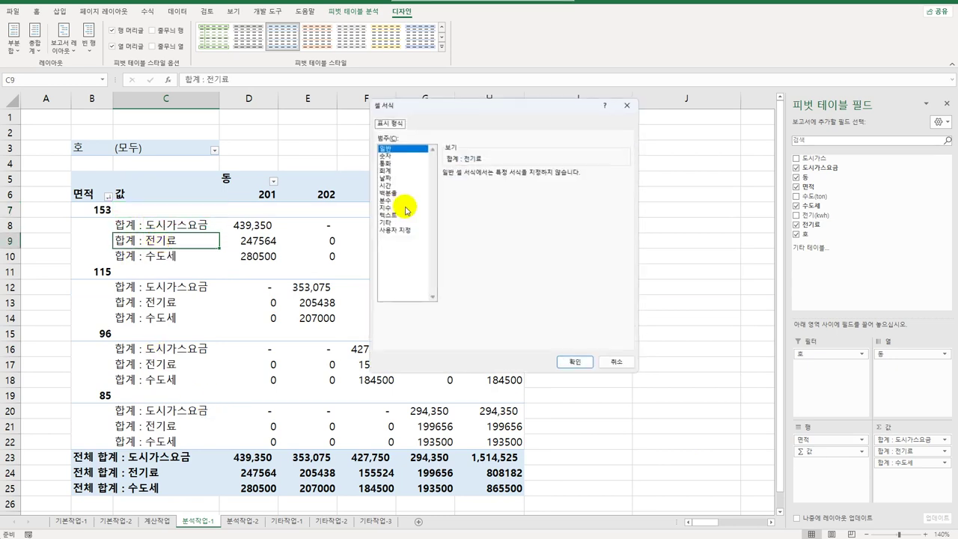
{"action": "left_click", "coordinate": [386, 170]}
{"action": "left_click", "coordinate": [473, 188]}
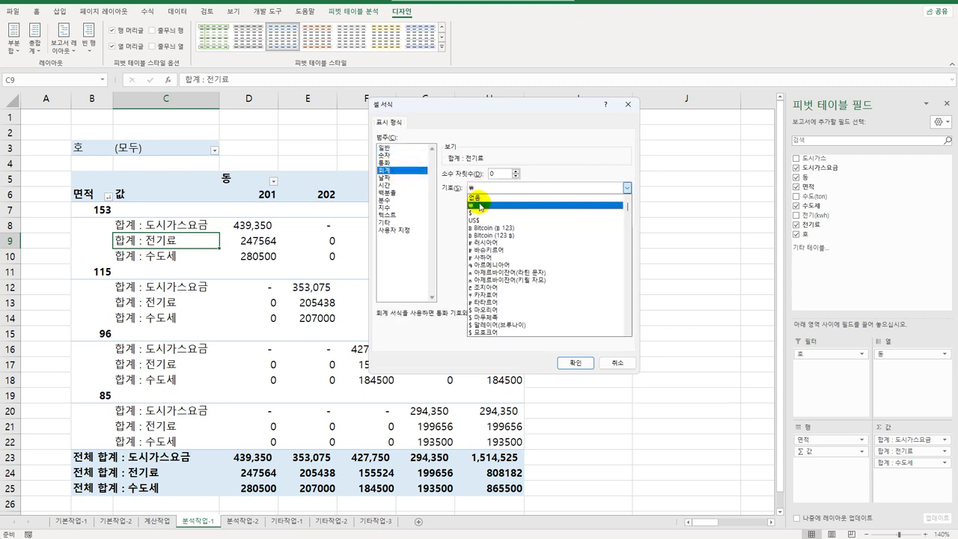
{"action": "left_click", "coordinate": [480, 203]}
{"action": "left_click", "coordinate": [576, 362]}
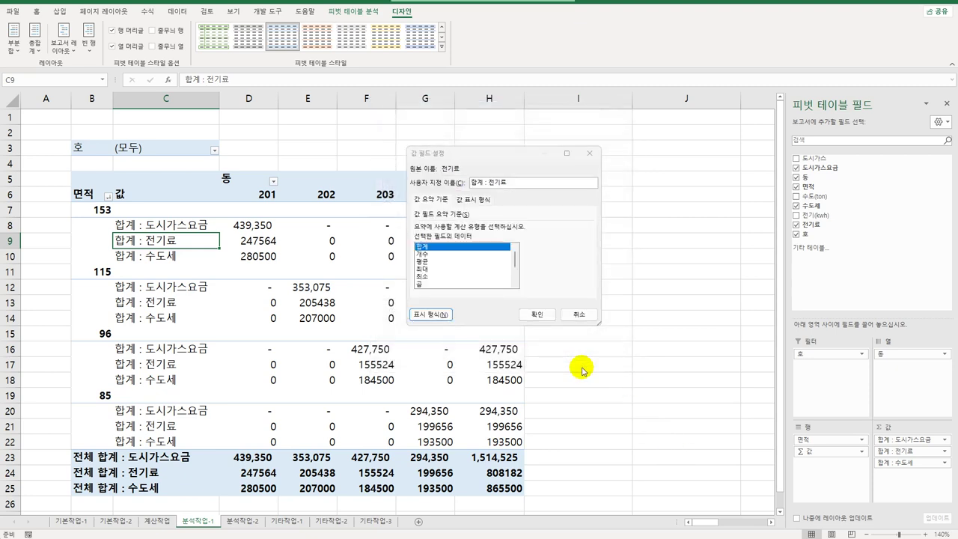
{"action": "left_click", "coordinate": [540, 317]}
Set the 수도세 value field's number format to 회계 with the symbol 없음
{"action": "left_click", "coordinate": [154, 256]}
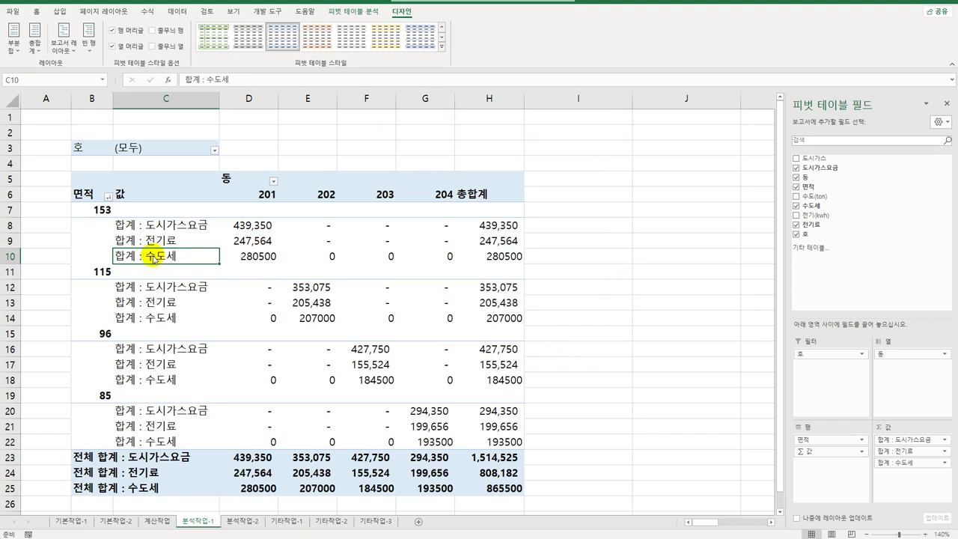
{"action": "double_click", "coordinate": [157, 257]}
{"action": "left_click", "coordinate": [430, 314]}
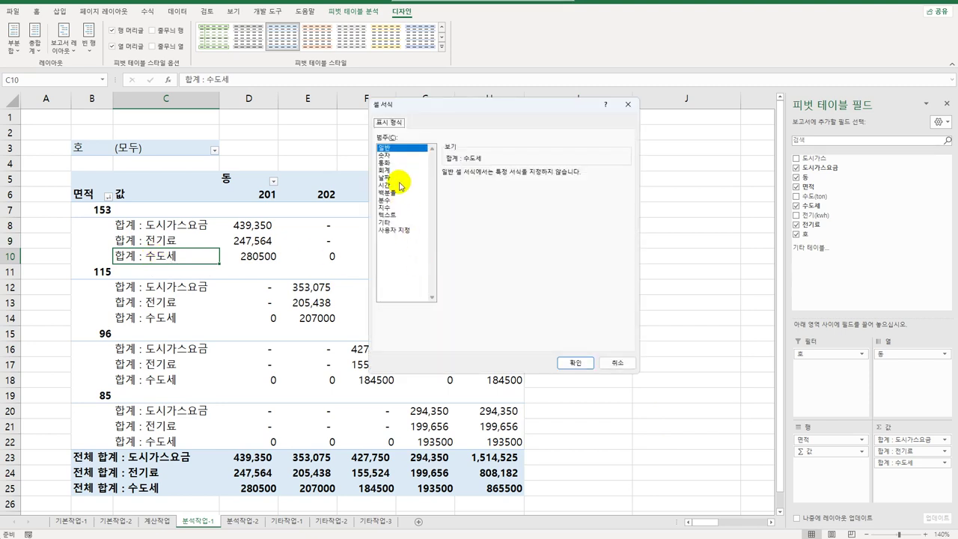
{"action": "left_click", "coordinate": [398, 171]}
{"action": "left_click", "coordinate": [471, 188]}
{"action": "left_click", "coordinate": [485, 199]}
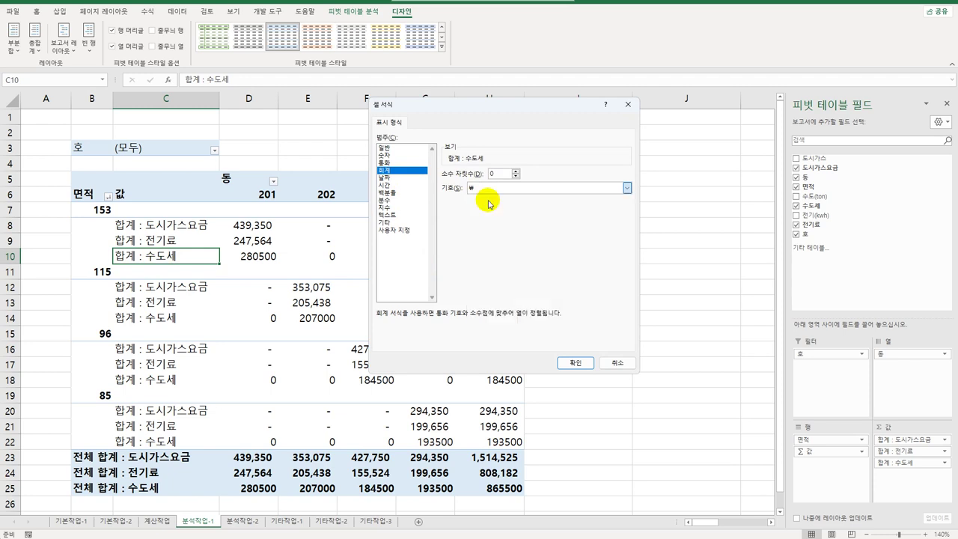
{"action": "left_click", "coordinate": [575, 363]}
{"action": "left_click", "coordinate": [535, 318]}
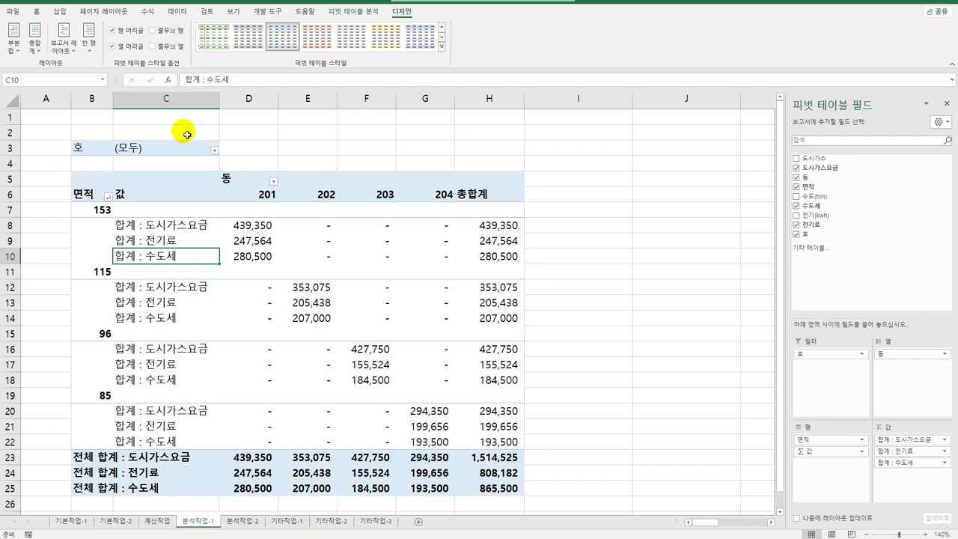
Turn off the pivot table's grand totals for both rows and columns
{"action": "left_click", "coordinate": [36, 51]}
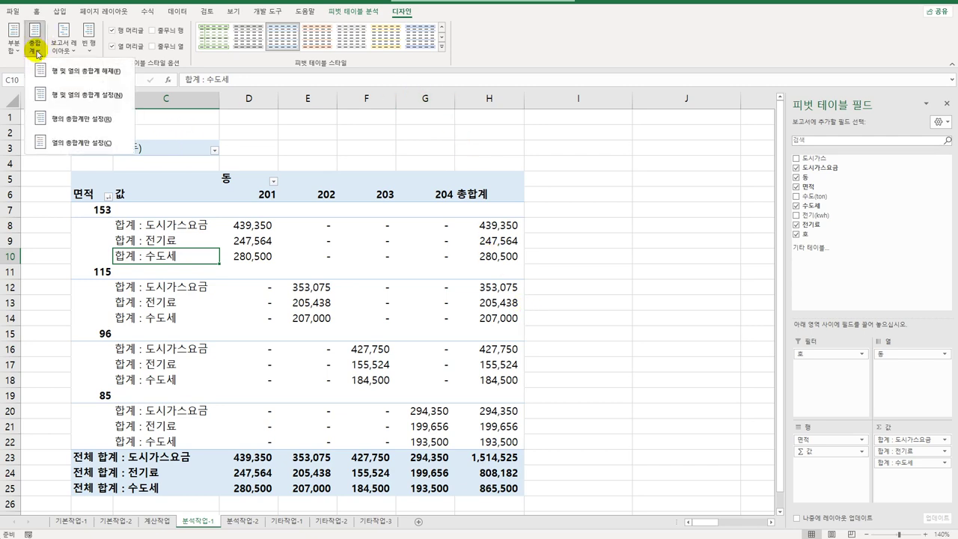
{"action": "left_click", "coordinate": [81, 71]}
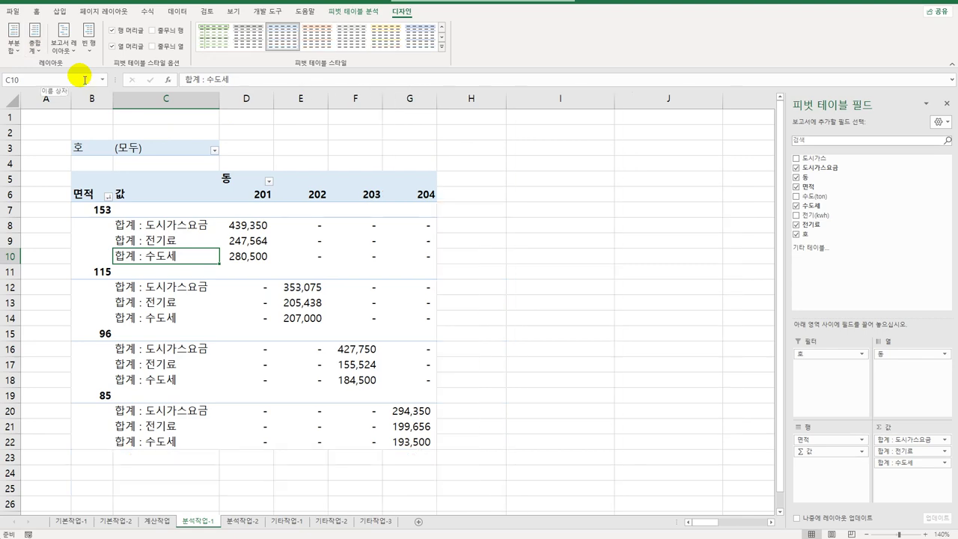
Apply the black-and-white style with outer borders from the fourth row of the Light (밝게) group to the pivot table
{"action": "left_click", "coordinate": [442, 48]}
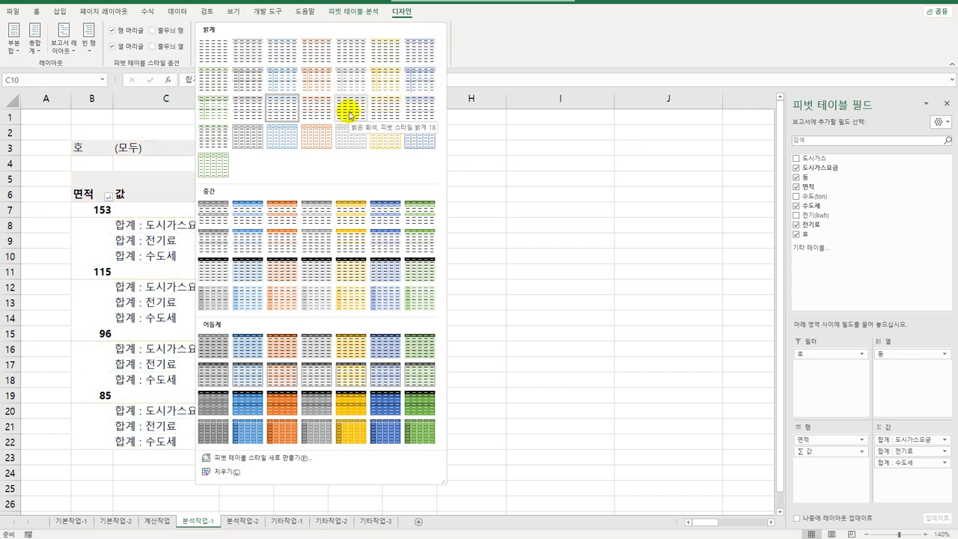
{"action": "left_click", "coordinate": [241, 152]}
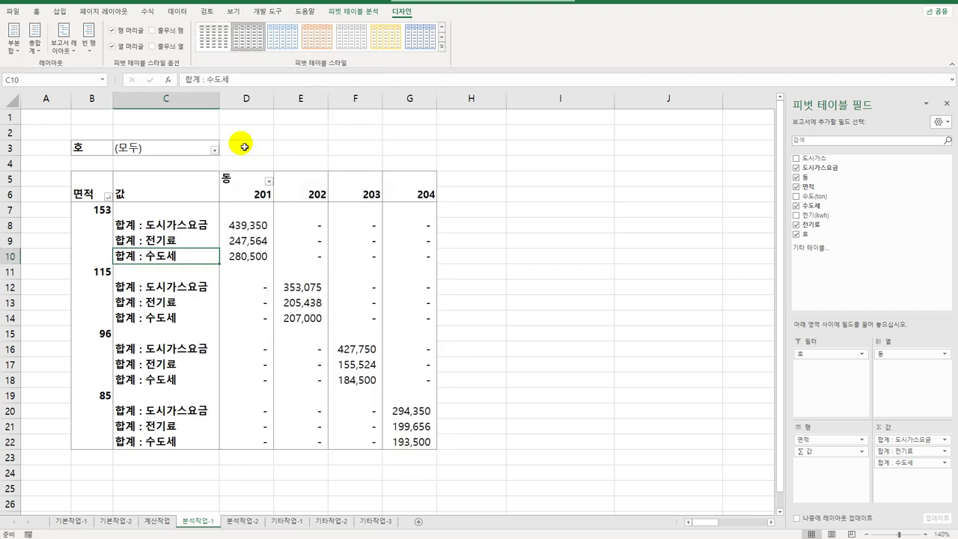
{"action": "left_click", "coordinate": [527, 330]}
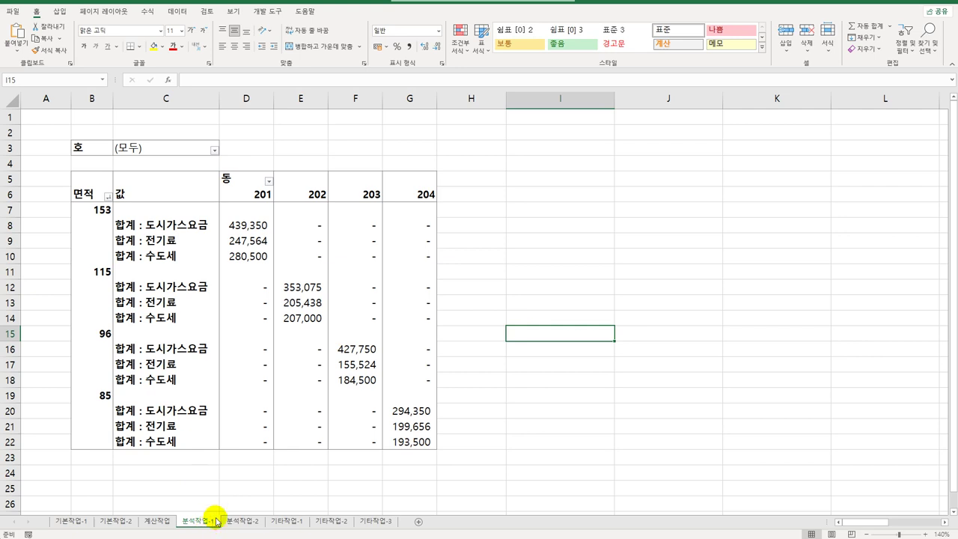
Insert a new blank worksheet directly after the 분석작업-1 sheet
{"action": "left_click", "coordinate": [419, 524]}
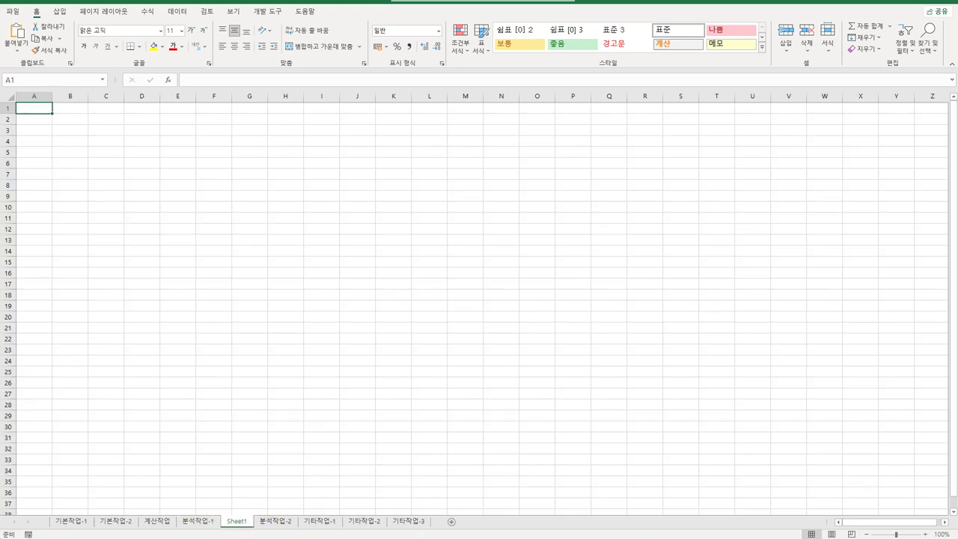
{"action": "left_click", "coordinate": [924, 534]}
{"action": "left_click", "coordinate": [924, 533]}
{"action": "left_click", "coordinate": [924, 533]}
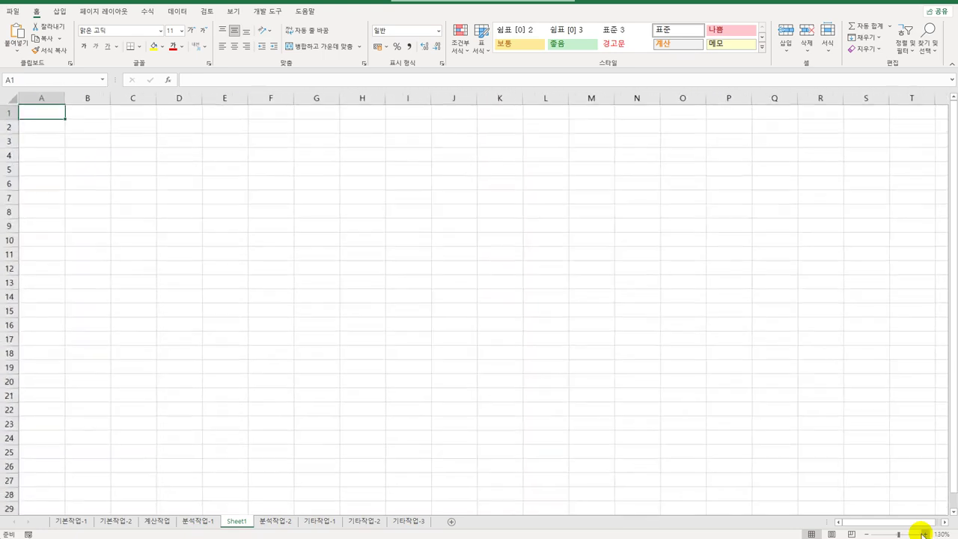
{"action": "left_click", "coordinate": [924, 533]}
{"action": "left_click", "coordinate": [924, 534]}
{"action": "left_click", "coordinate": [197, 521]}
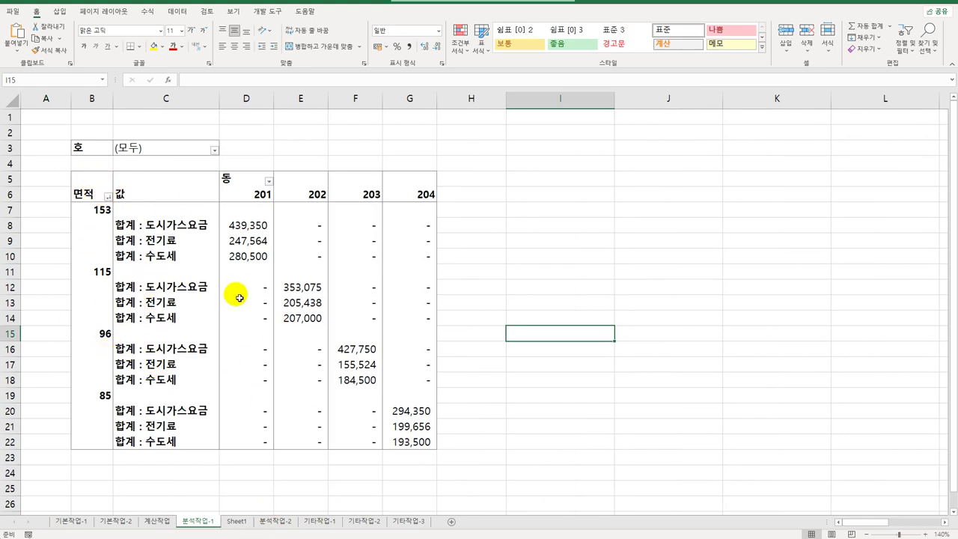
{"action": "left_click", "coordinate": [241, 521]}
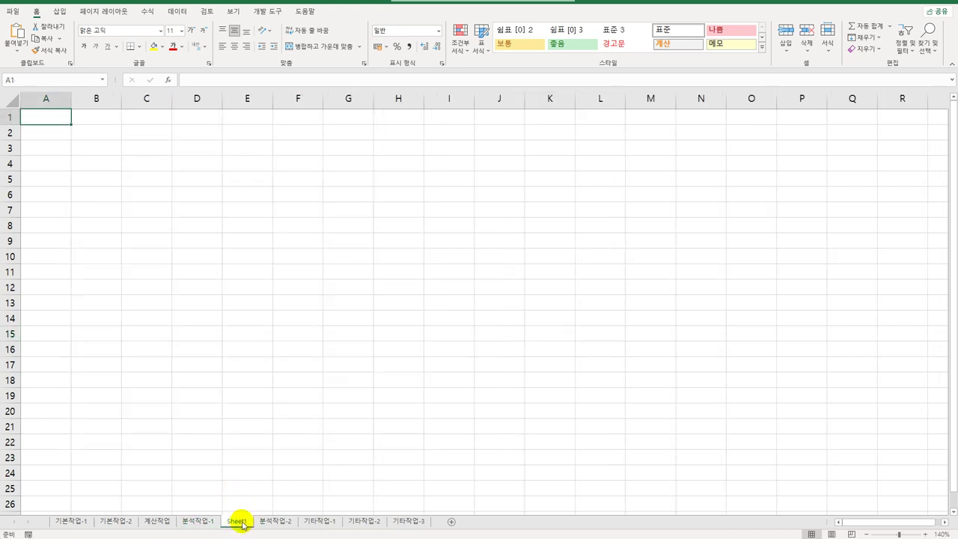
From cell B5 of Sheet1, start a Microsoft Query import using MS Access Database and the file 아파트관리비.accdb
{"action": "left_click", "coordinate": [96, 165]}
{"action": "left_click", "coordinate": [98, 181]}
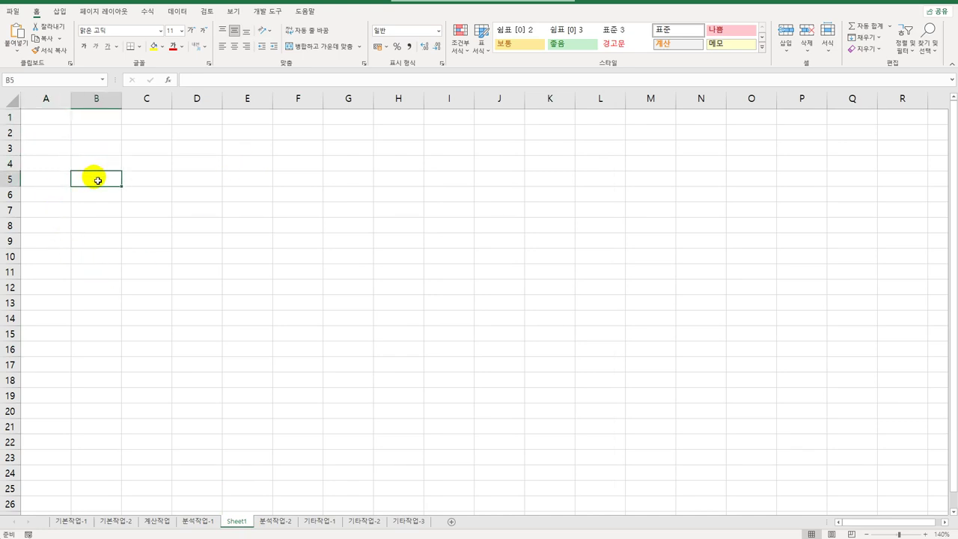
{"action": "left_click", "coordinate": [175, 12]}
{"action": "left_click", "coordinate": [17, 41]}
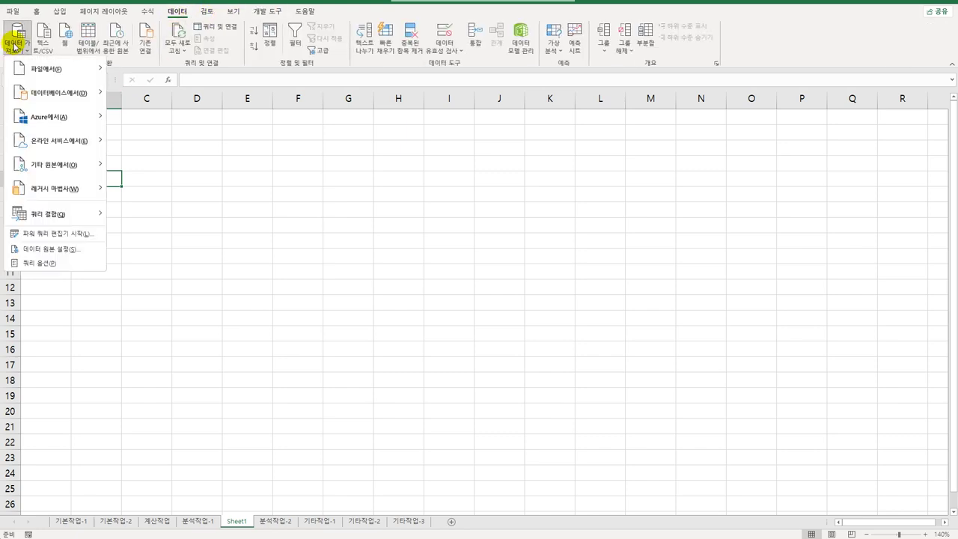
{"action": "mouse_move", "coordinate": [60, 165]}
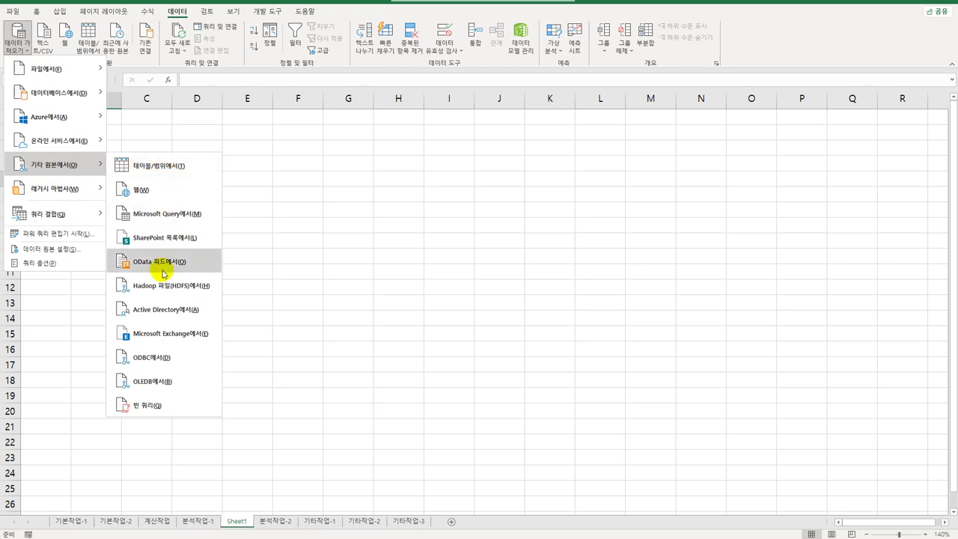
{"action": "left_click", "coordinate": [190, 223]}
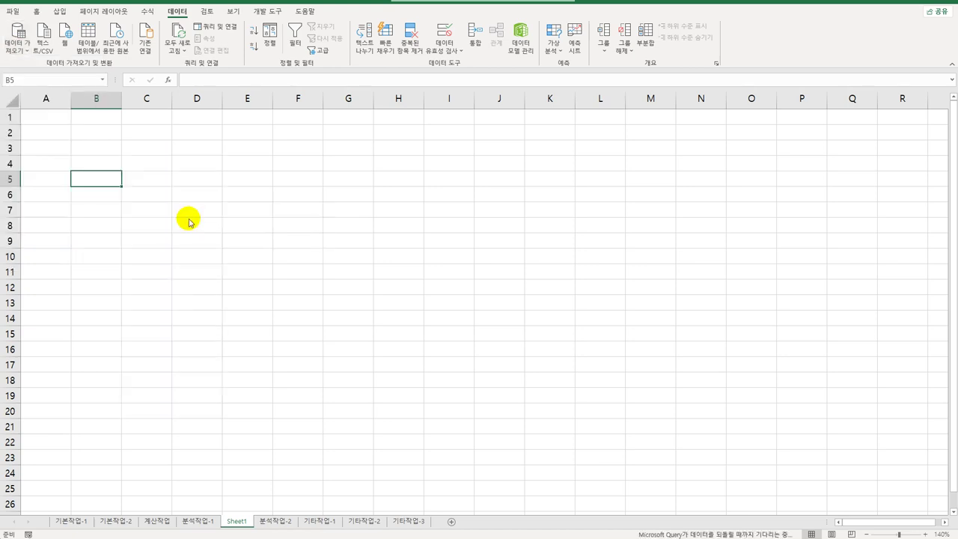
{"action": "left_click", "coordinate": [460, 282]}
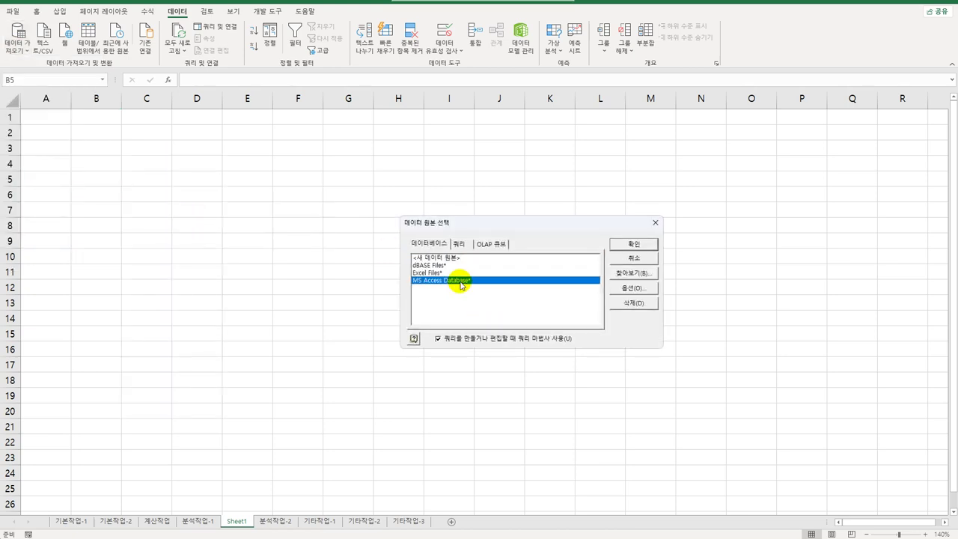
{"action": "left_click", "coordinate": [620, 245]}
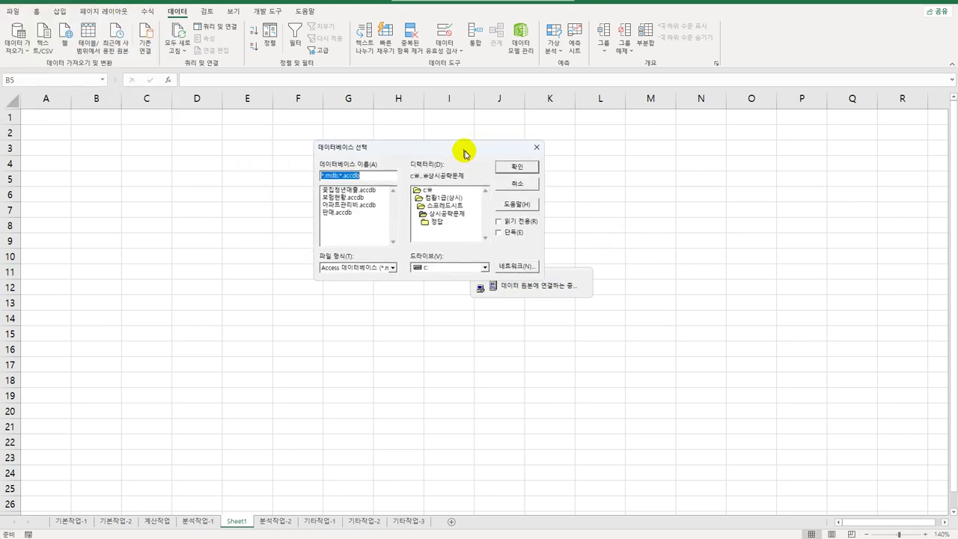
{"action": "left_click", "coordinate": [388, 223]}
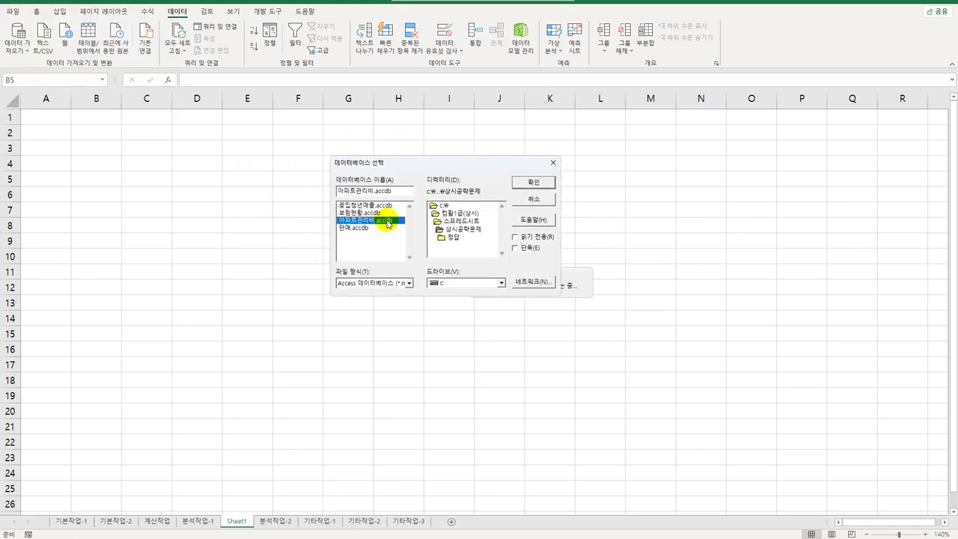
{"action": "left_click", "coordinate": [529, 183]}
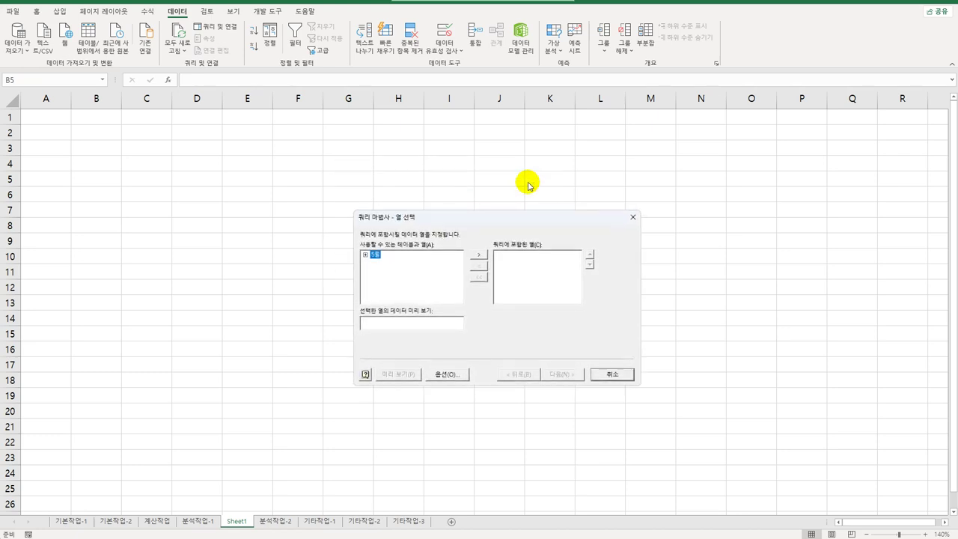
Include the 동, 호, 면적, 도시가스, 전기(kwh) and 수도(ton) columns of the 5월 table in the query
{"action": "left_click", "coordinate": [366, 255]}
{"action": "left_click", "coordinate": [366, 256]}
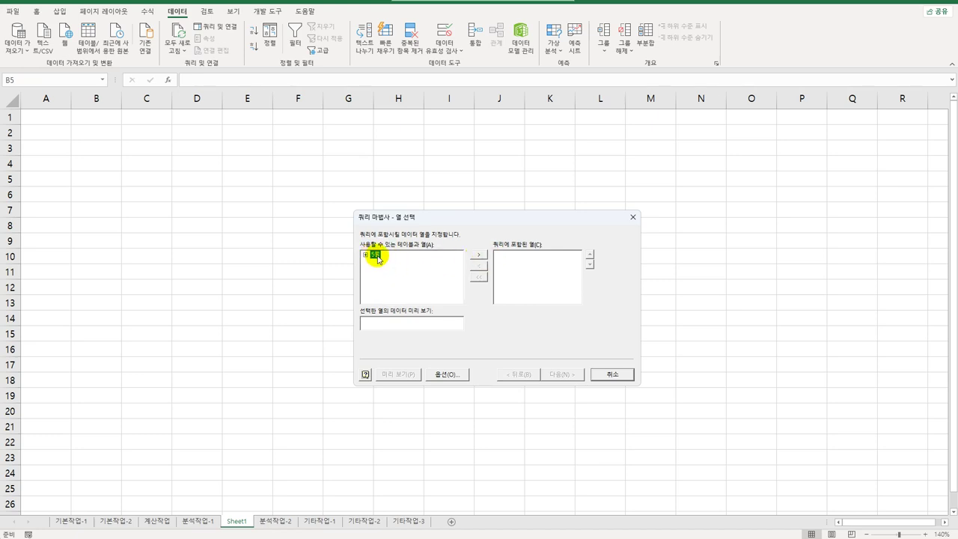
{"action": "double_click", "coordinate": [376, 256]}
{"action": "double_click", "coordinate": [385, 263]}
{"action": "double_click", "coordinate": [384, 263]}
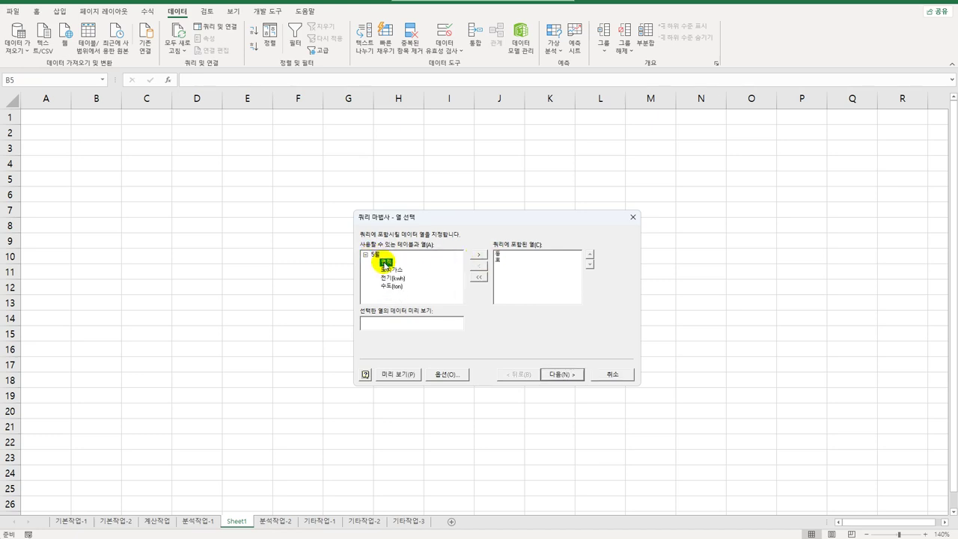
{"action": "double_click", "coordinate": [385, 262]}
{"action": "double_click", "coordinate": [385, 263]}
{"action": "double_click", "coordinate": [384, 263]}
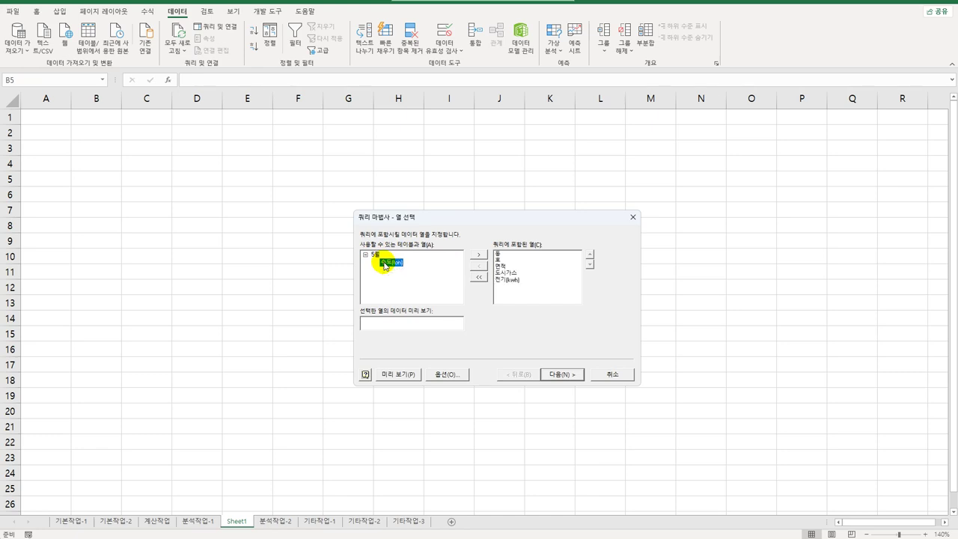
{"action": "double_click", "coordinate": [385, 263]}
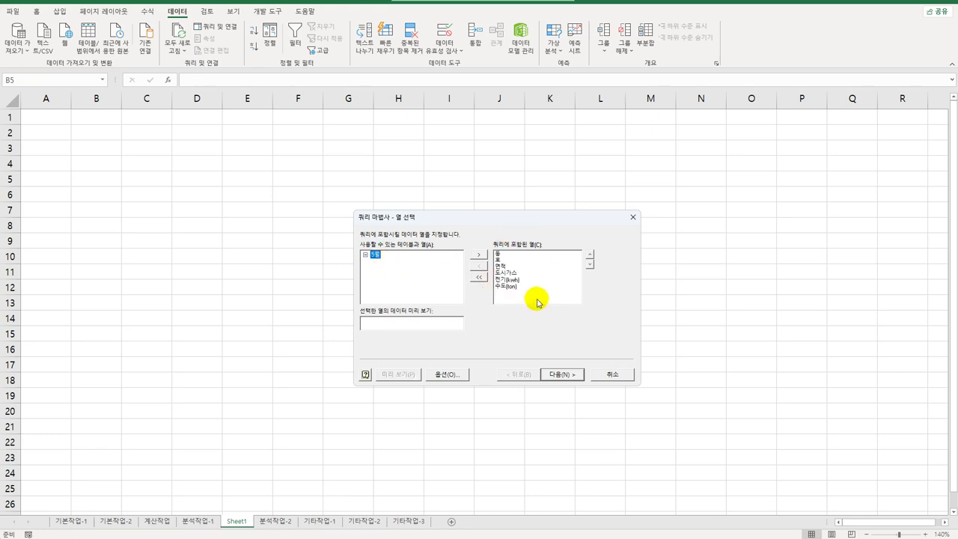
Finish the query without filtering or sorting and import the data as a pivot table report at Sheet1 cell B5
{"action": "left_click", "coordinate": [563, 374]}
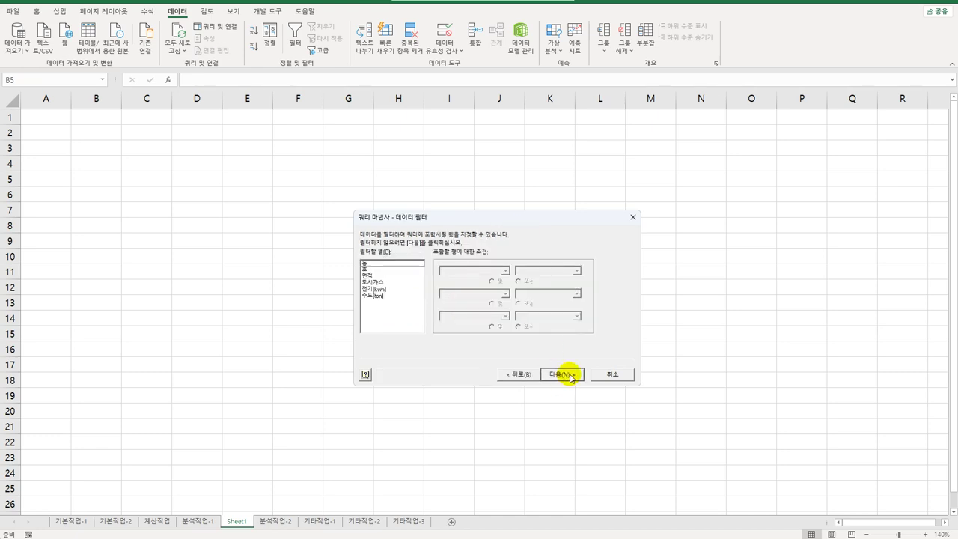
{"action": "left_click", "coordinate": [572, 376]}
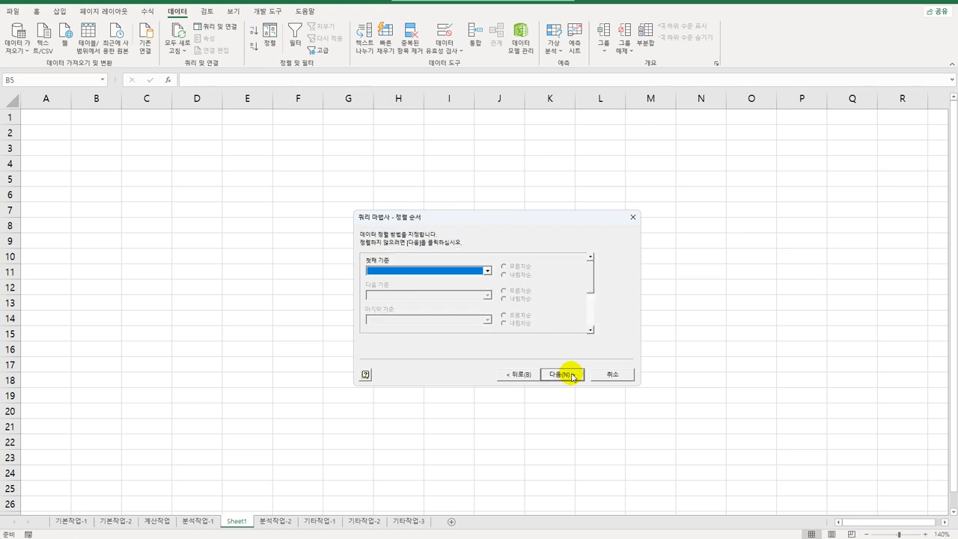
{"action": "left_click", "coordinate": [572, 376]}
{"action": "left_click", "coordinate": [571, 375]}
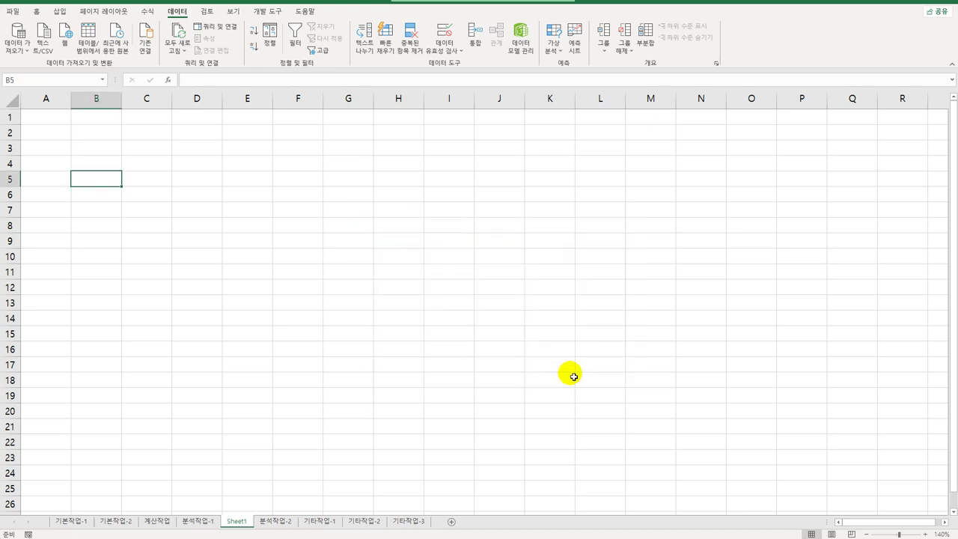
{"action": "left_click", "coordinate": [446, 202]}
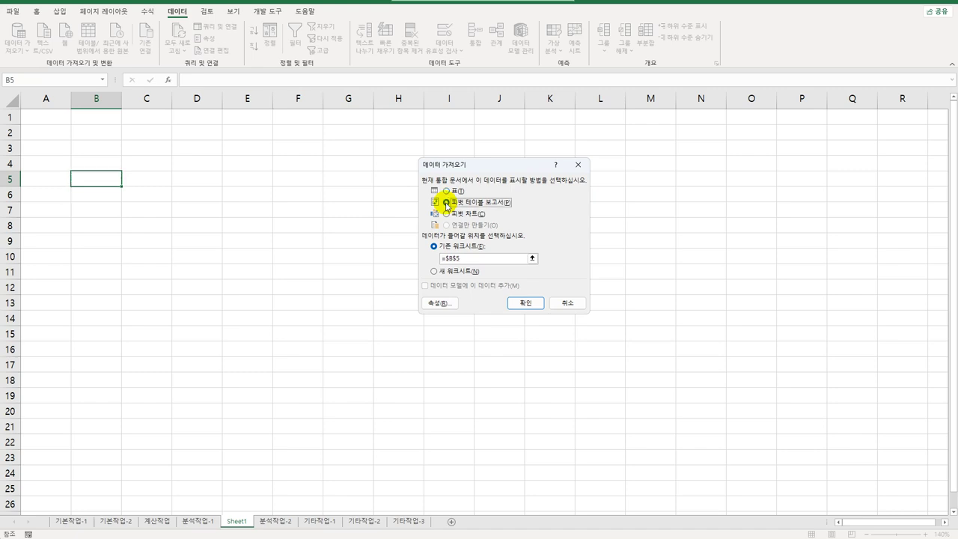
{"action": "left_click", "coordinate": [93, 184]}
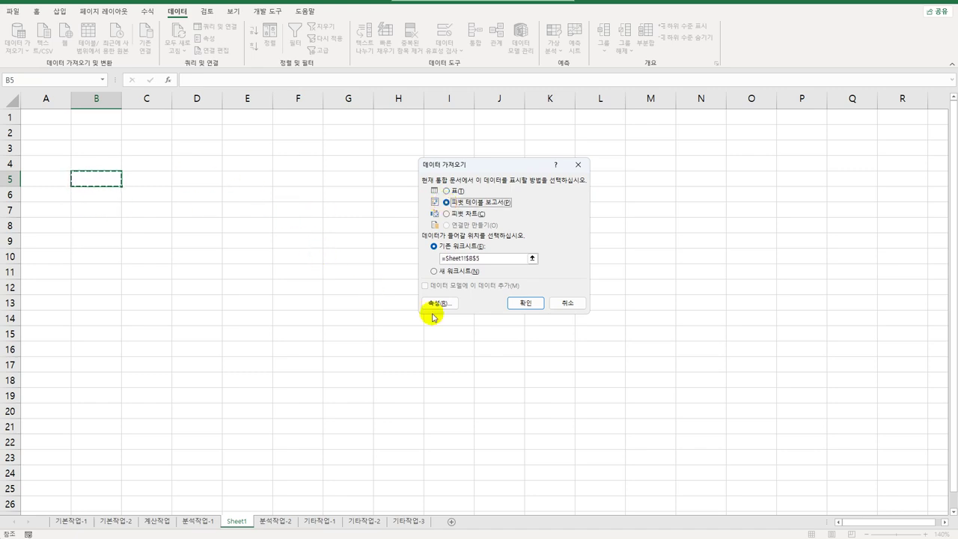
{"action": "left_click", "coordinate": [524, 303]}
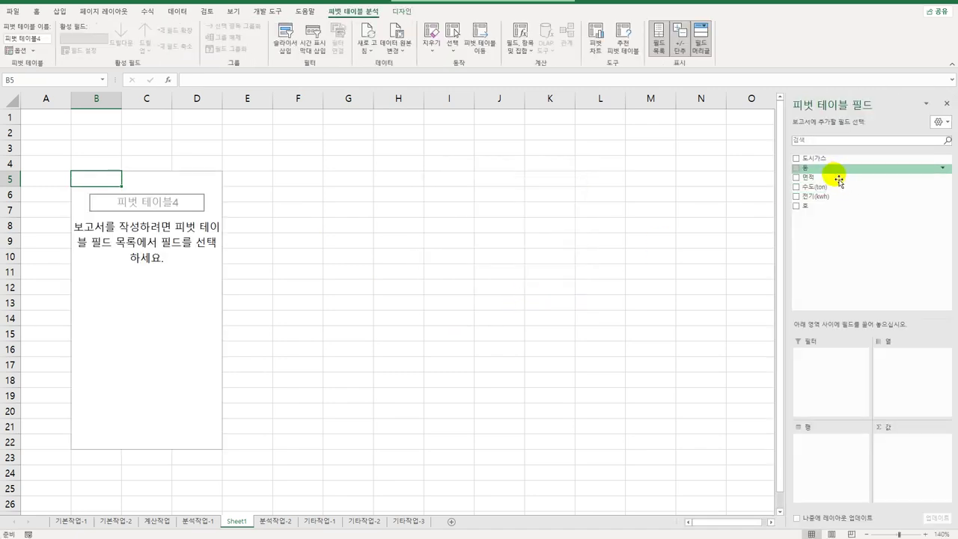
Lay out the pivot table with 호 as the filter, 면적 as rows and 동 as columns
{"action": "left_click_drag", "start_coordinate": [813, 205], "coordinate": [838, 396]}
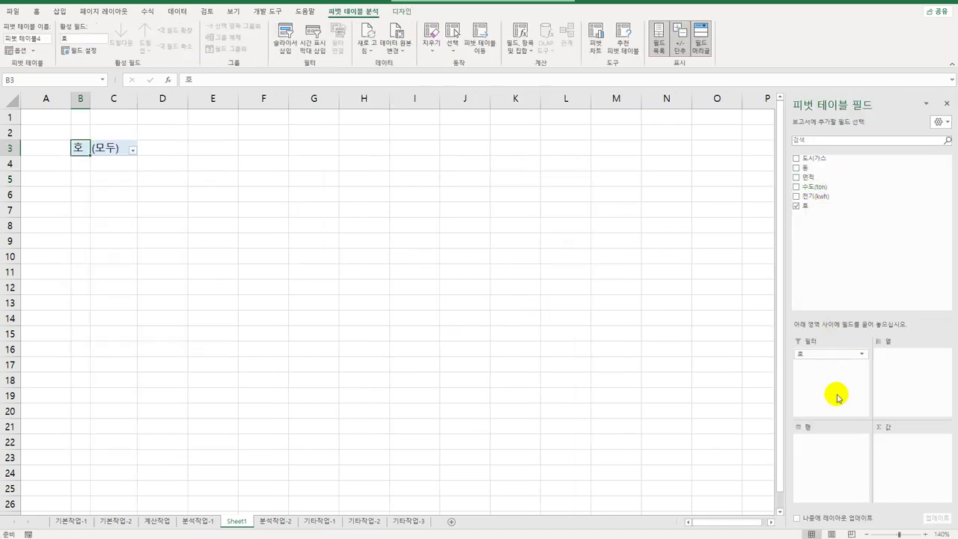
{"action": "left_click_drag", "start_coordinate": [814, 187], "coordinate": [840, 472]}
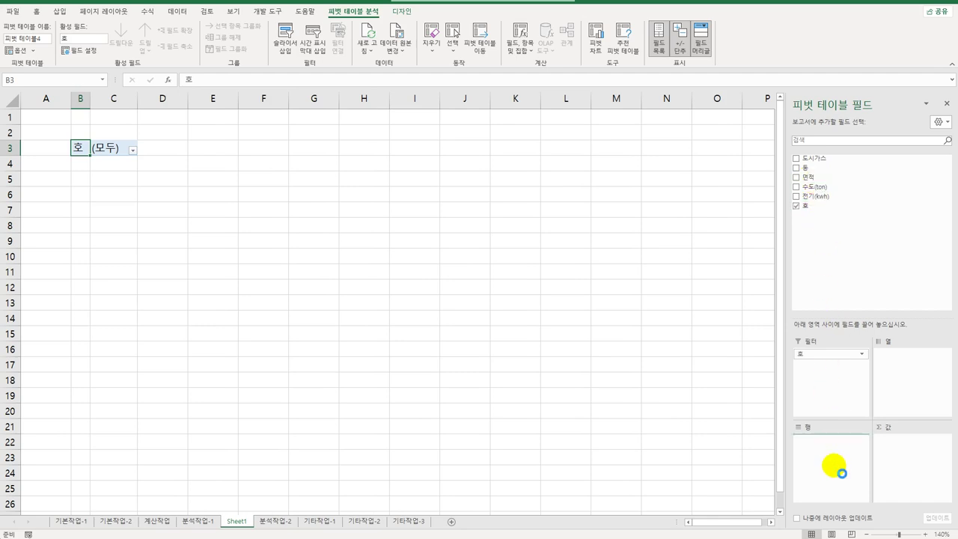
{"action": "left_click_drag", "start_coordinate": [799, 168], "coordinate": [895, 401]}
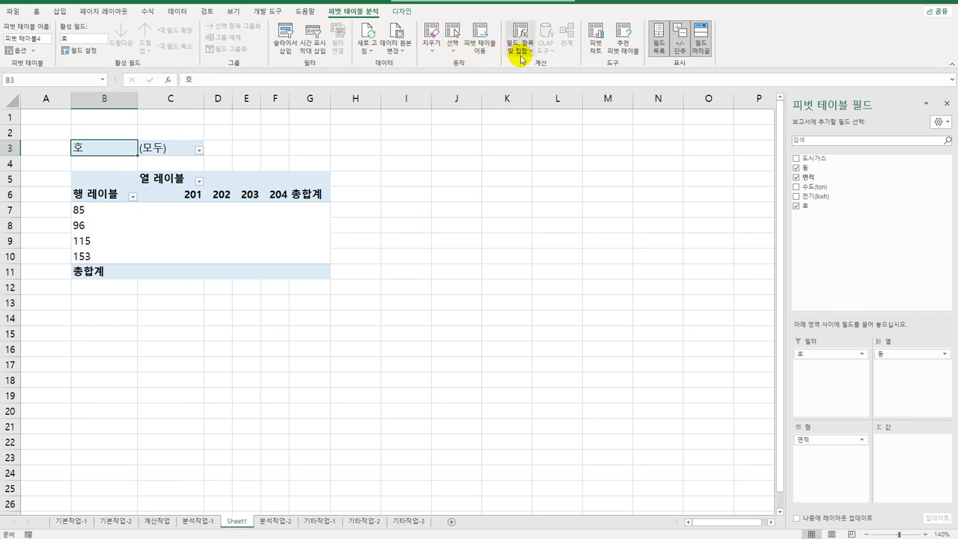
Add a calculated field named 도시가스요금 with the formula =도시가스*725
{"action": "left_click", "coordinate": [522, 52]}
{"action": "left_click", "coordinate": [534, 79]}
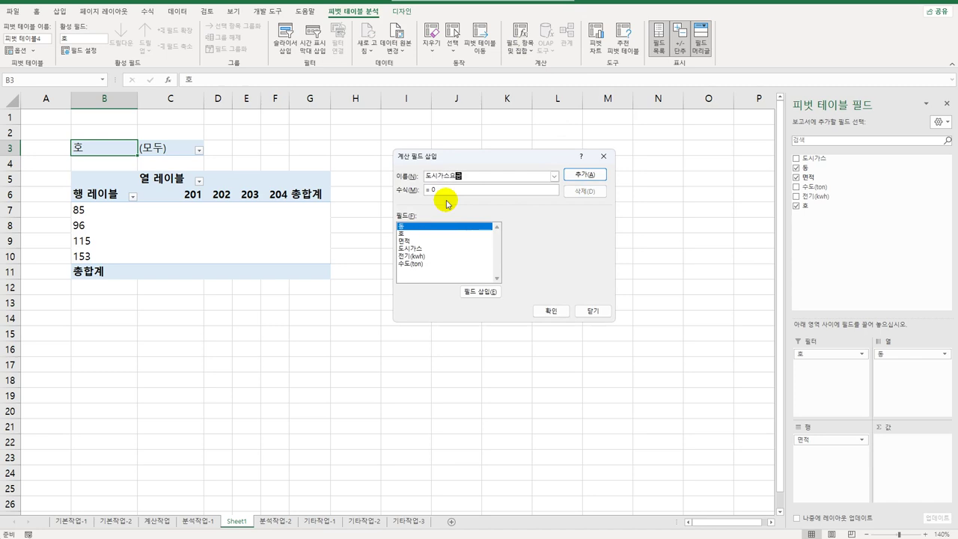
{"action": "double_click", "coordinate": [434, 248]}
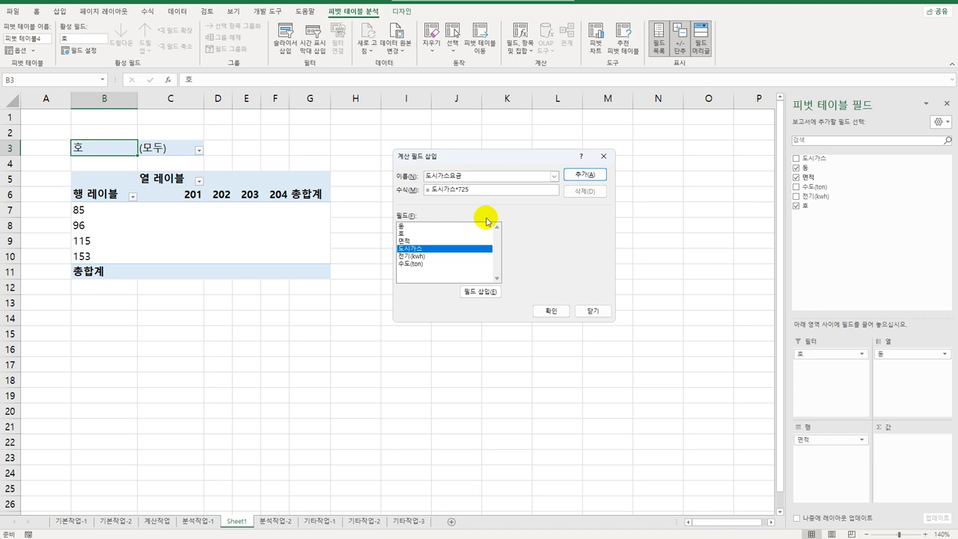
{"action": "left_click", "coordinate": [582, 174]}
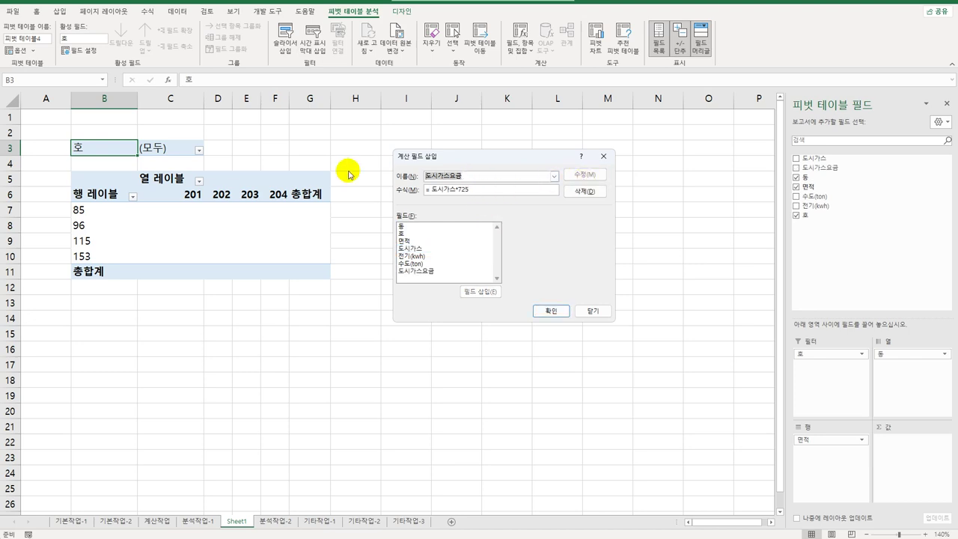
Add a calculated field named 전기료 with the formula ='전기(kwh)'*118
{"action": "type", "text": "ㅈ"}
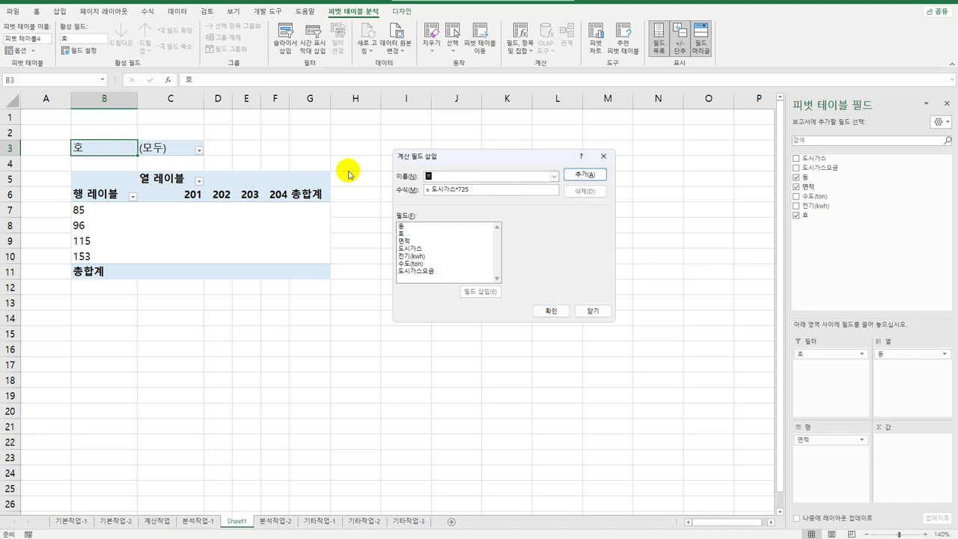
{"action": "type", "text": "기료"}
{"action": "key", "text": "Tab"}
{"action": "type", "text": "="}
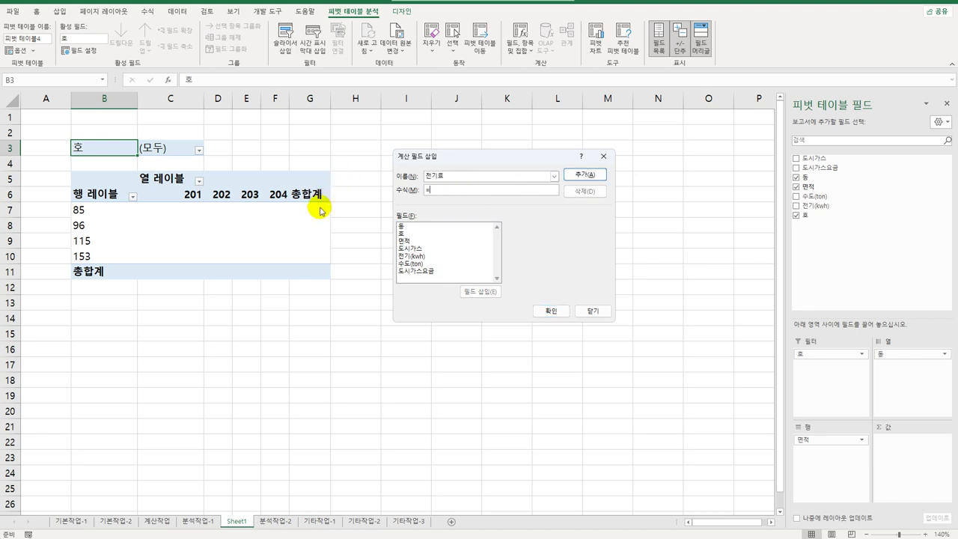
{"action": "double_click", "coordinate": [426, 256]}
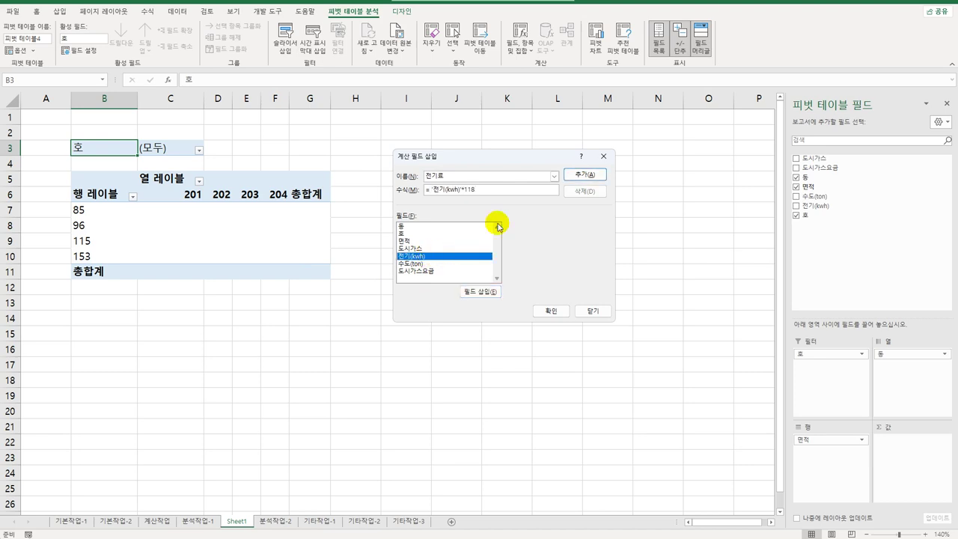
{"action": "left_click", "coordinate": [574, 175]}
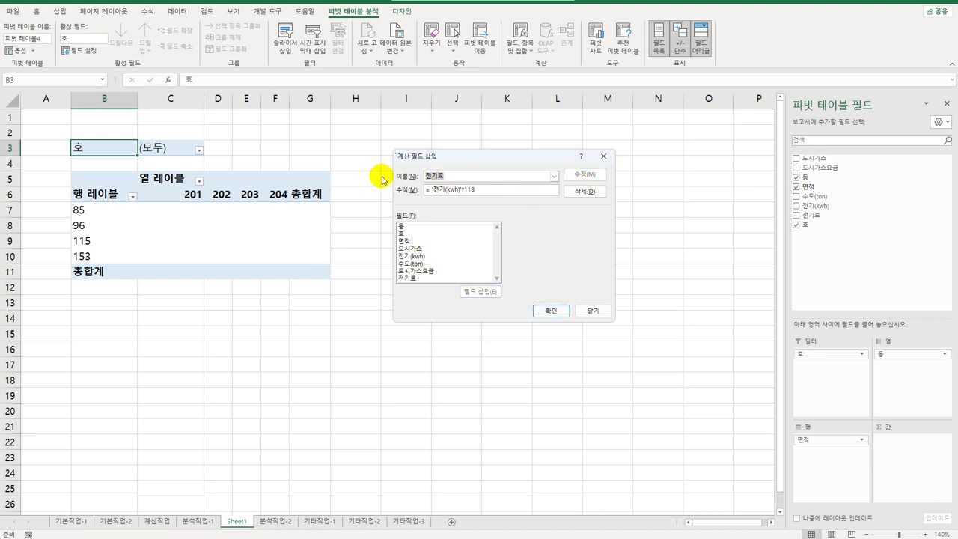
Add a calculated field named 수도세 with the formula ='수도(ton)'*1500 and finish adding calculated fields
{"action": "type", "text": "ㅎ도세"}
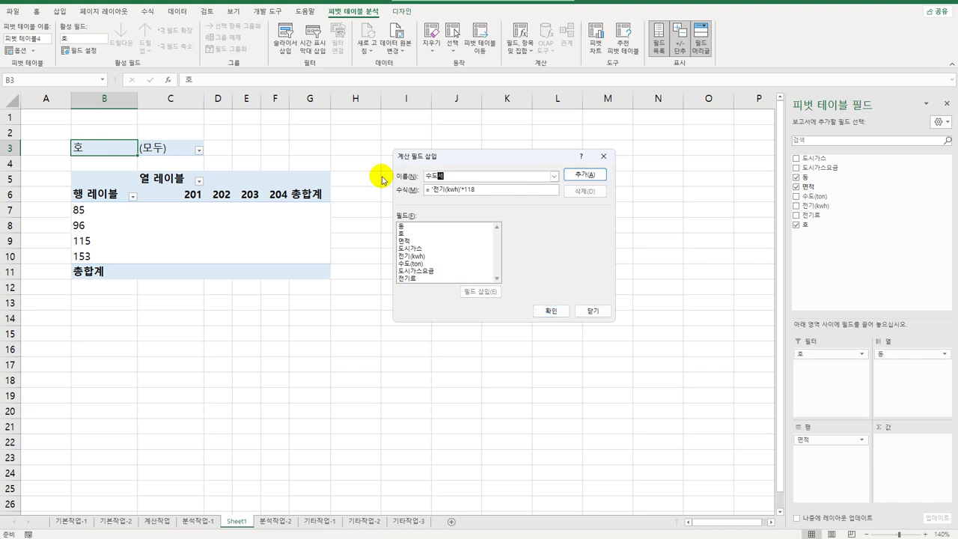
{"action": "key", "text": "Tab"}
{"action": "type", "text": "="}
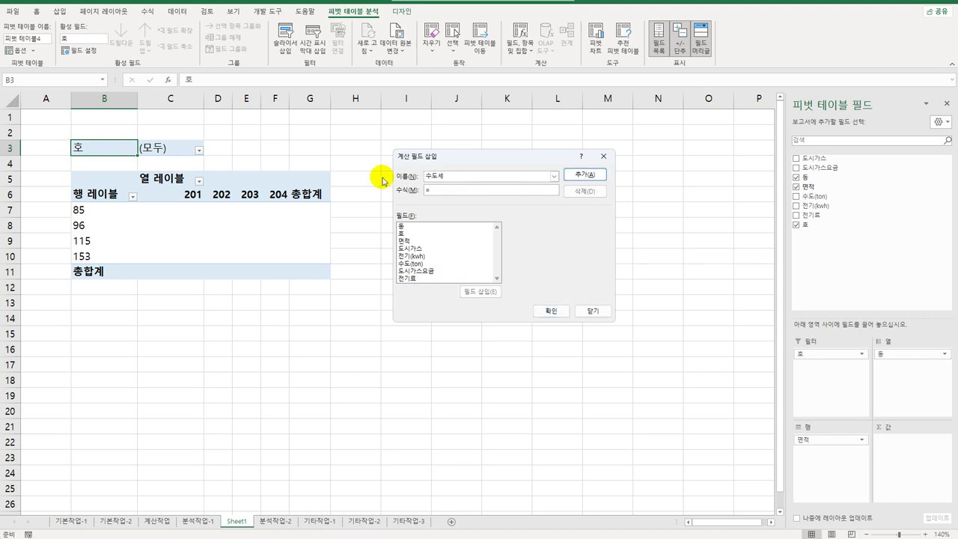
{"action": "double_click", "coordinate": [410, 264]}
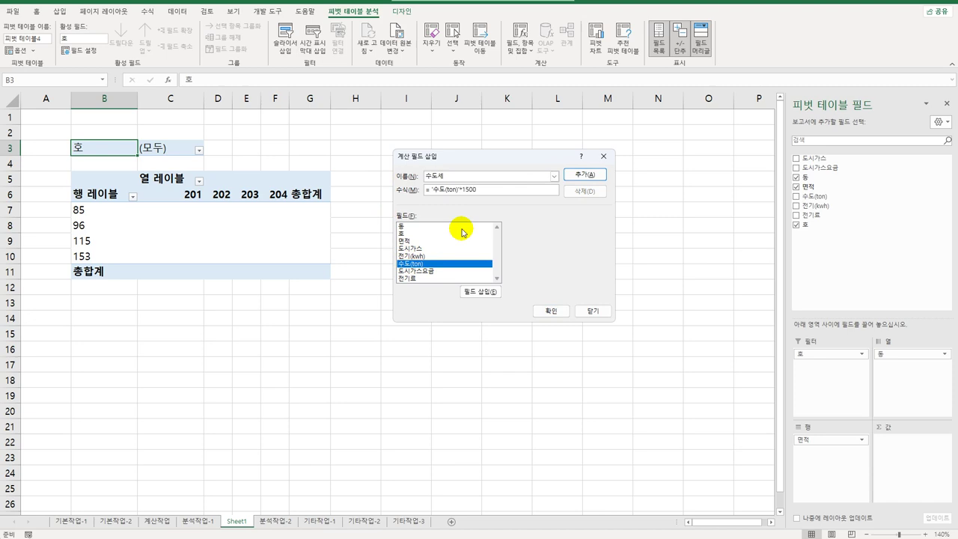
{"action": "left_click", "coordinate": [573, 174]}
{"action": "left_click", "coordinate": [551, 310]}
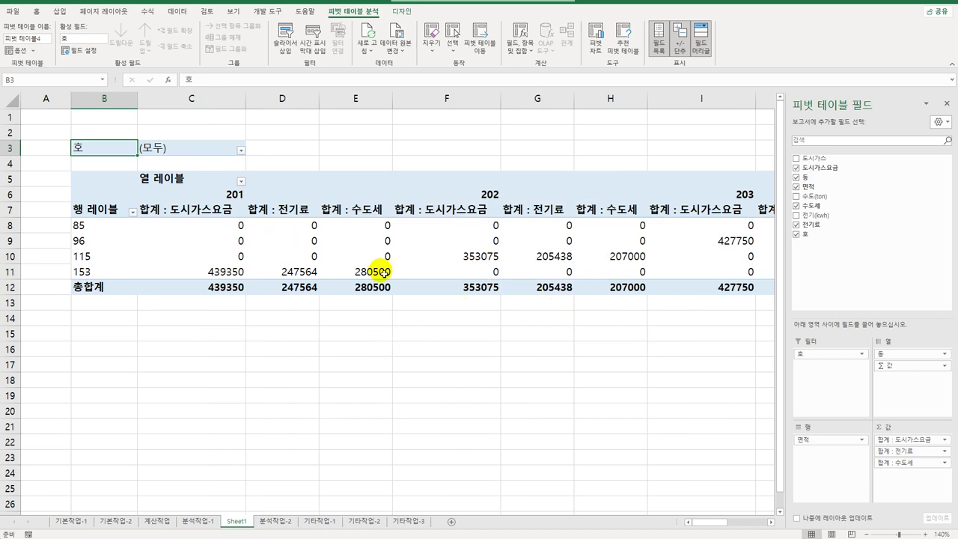
Show the pivot table in outline form and sort the 면적 rows in descending order
{"action": "left_click", "coordinate": [402, 11]}
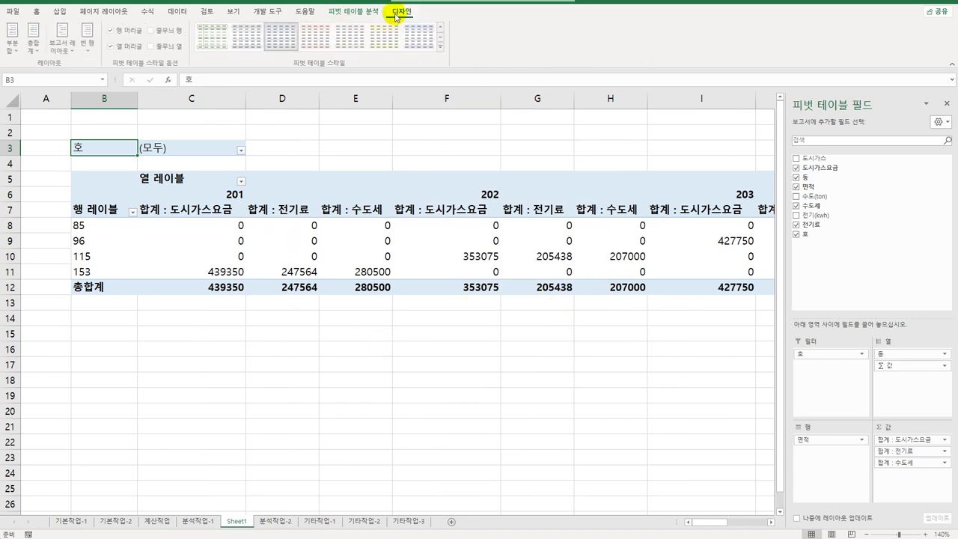
{"action": "left_click", "coordinate": [75, 56]}
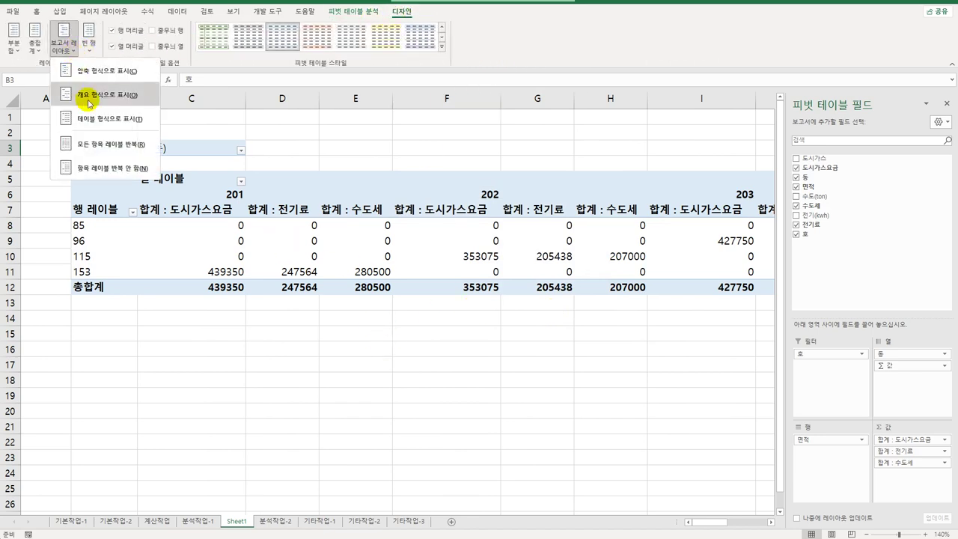
{"action": "left_click", "coordinate": [91, 96]}
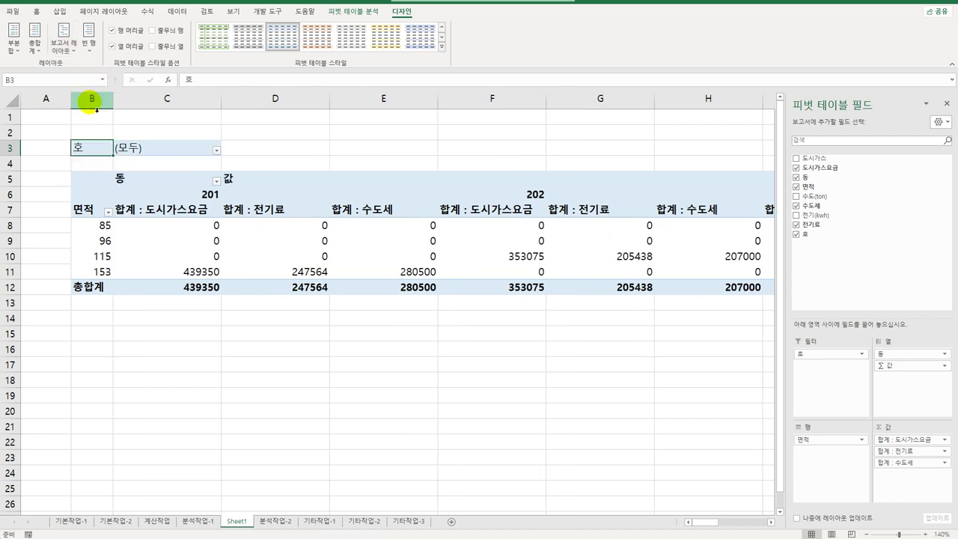
{"action": "left_click", "coordinate": [108, 215]}
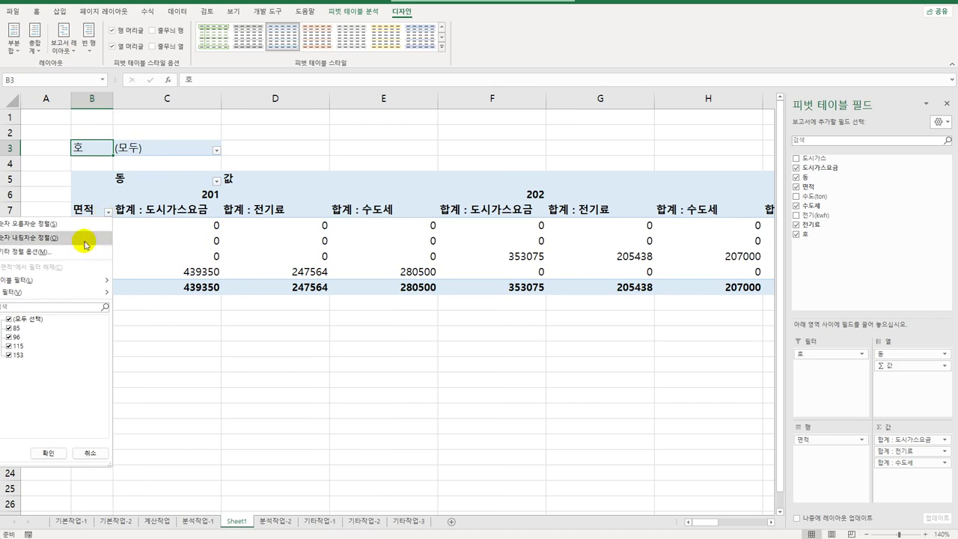
{"action": "left_click", "coordinate": [21, 239]}
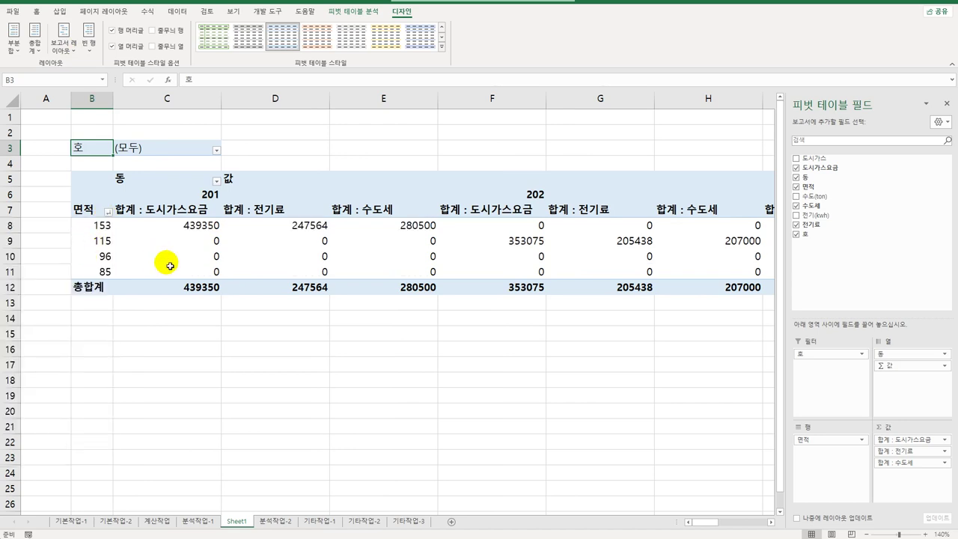
Move the Σ 값 field from the columns to the rows, below 면적
{"action": "left_click", "coordinate": [169, 214]}
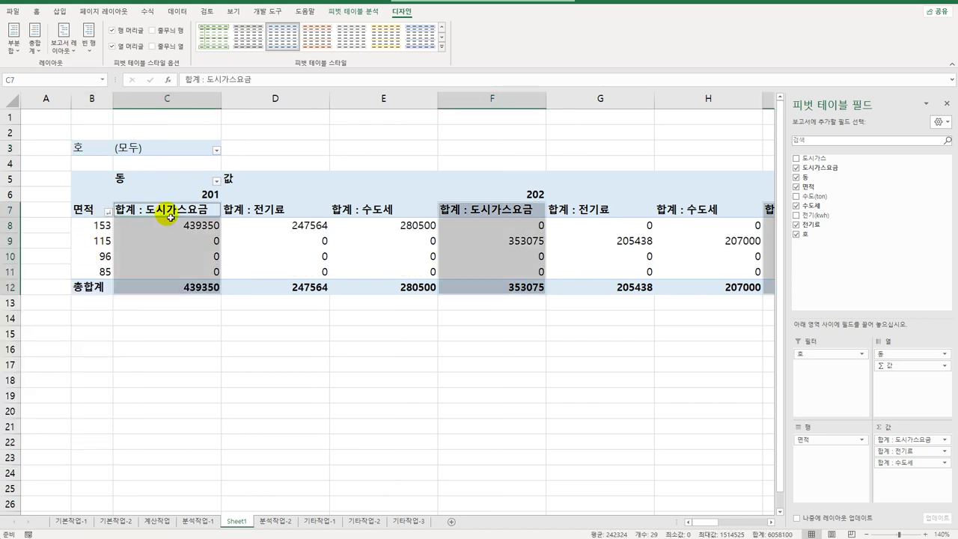
{"action": "left_click_drag", "start_coordinate": [169, 215], "coordinate": [838, 458]}
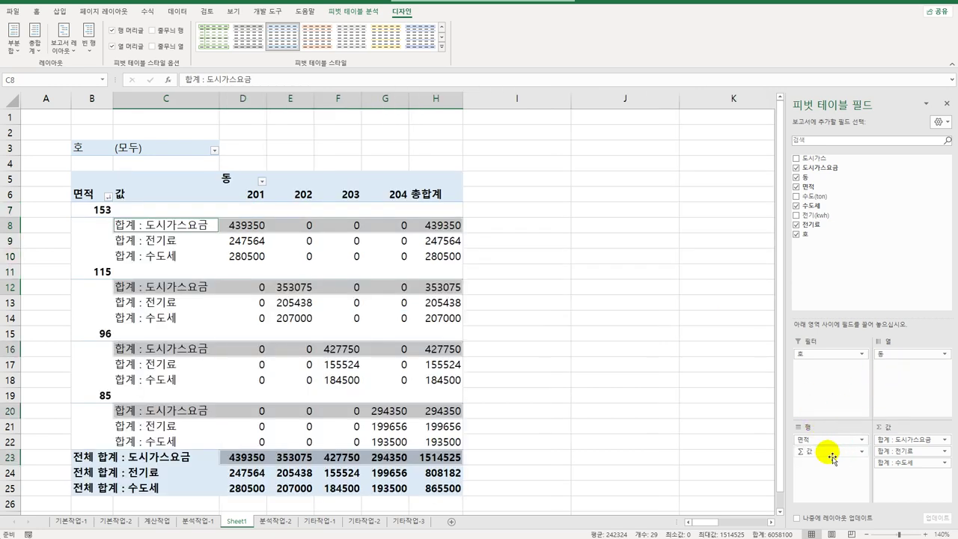
{"action": "left_click", "coordinate": [529, 323]}
Format the 합계 : 도시가스요금 value field as accounting (회계) with no currency symbol
{"action": "left_click", "coordinate": [169, 227]}
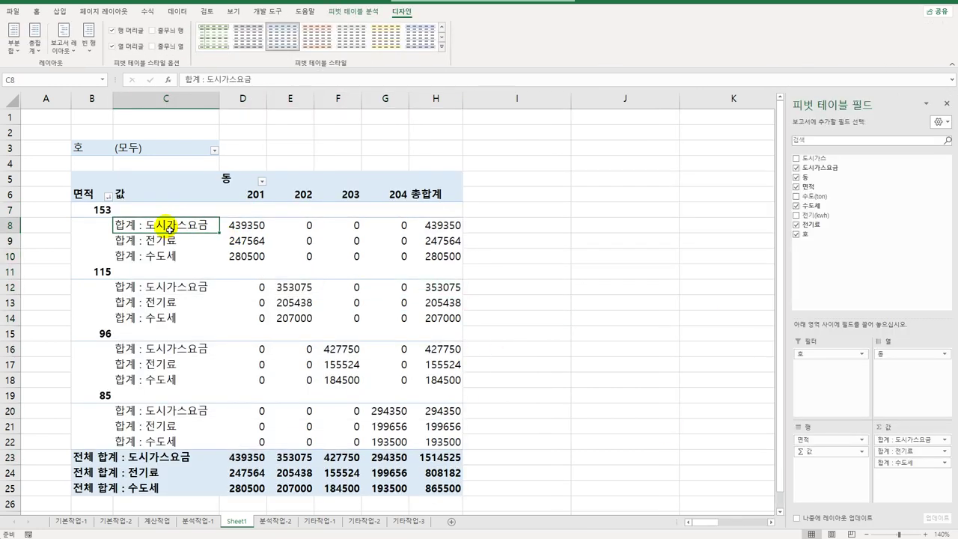
{"action": "double_click", "coordinate": [169, 228]}
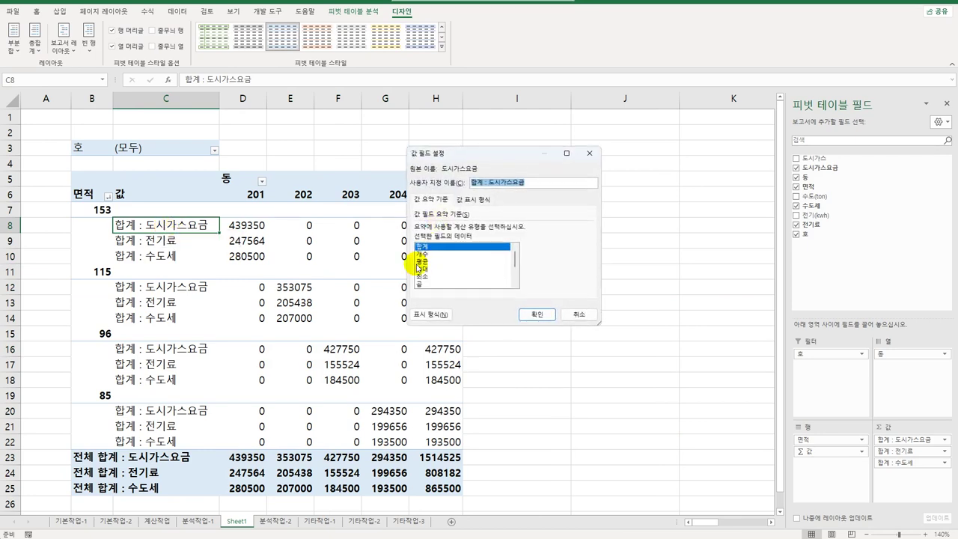
{"action": "left_click", "coordinate": [428, 314]}
{"action": "left_click", "coordinate": [395, 177]}
{"action": "left_click", "coordinate": [396, 170]}
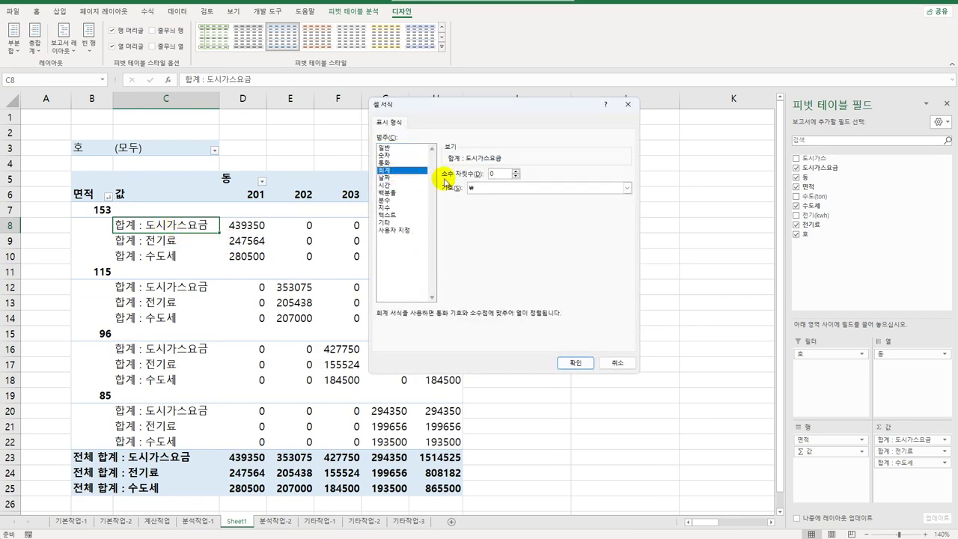
{"action": "left_click", "coordinate": [480, 188]}
{"action": "left_click", "coordinate": [492, 202]}
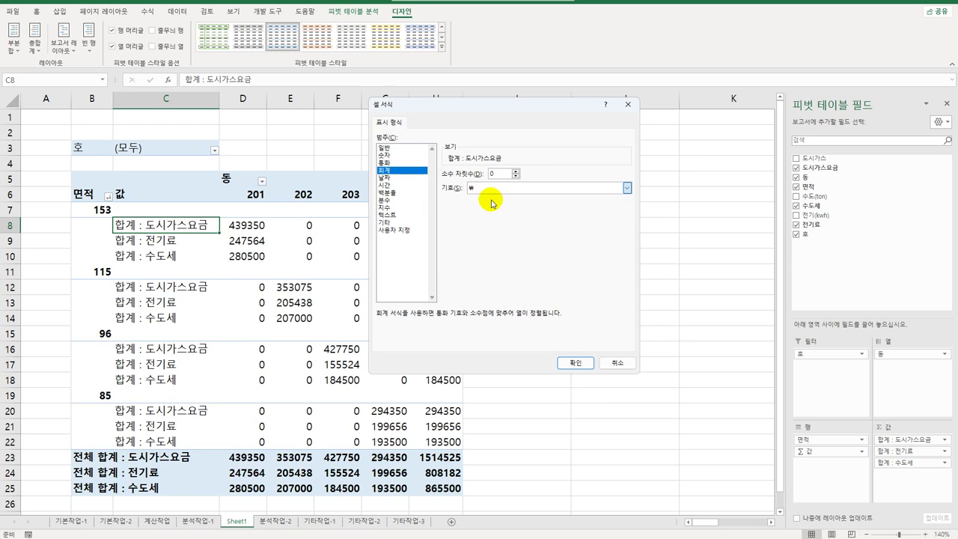
{"action": "left_click", "coordinate": [574, 363]}
{"action": "left_click", "coordinate": [527, 315]}
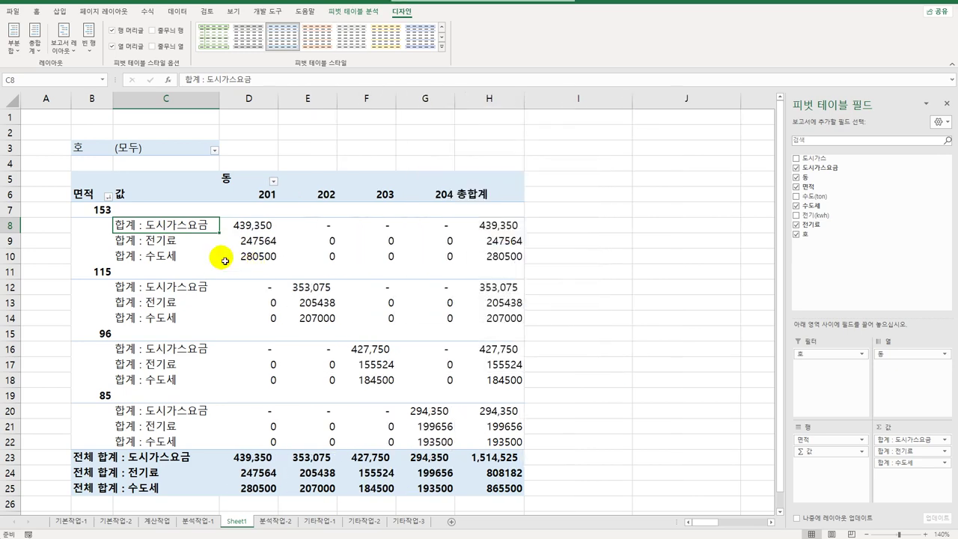
Format the 합계 : 전기료 value field as accounting (회계) with no currency symbol
{"action": "double_click", "coordinate": [157, 240]}
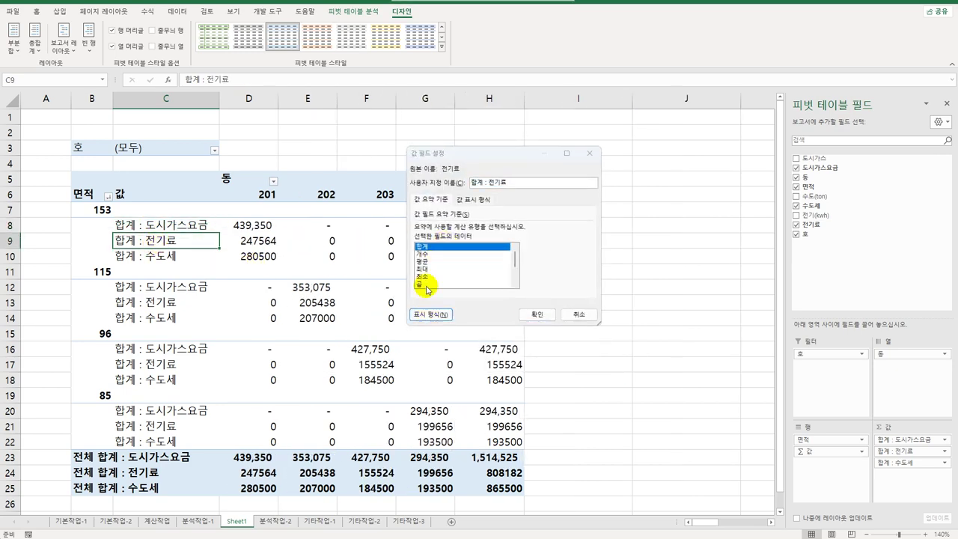
{"action": "left_click", "coordinate": [431, 313]}
{"action": "left_click", "coordinate": [396, 170]}
{"action": "left_click", "coordinate": [476, 187]}
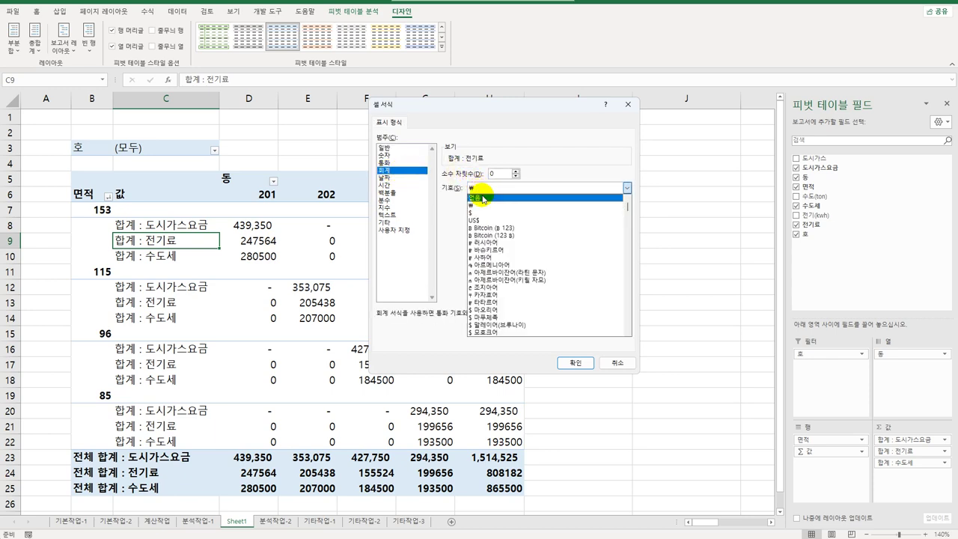
{"action": "left_click", "coordinate": [479, 197]}
{"action": "left_click", "coordinate": [575, 362]}
{"action": "left_click", "coordinate": [538, 316]}
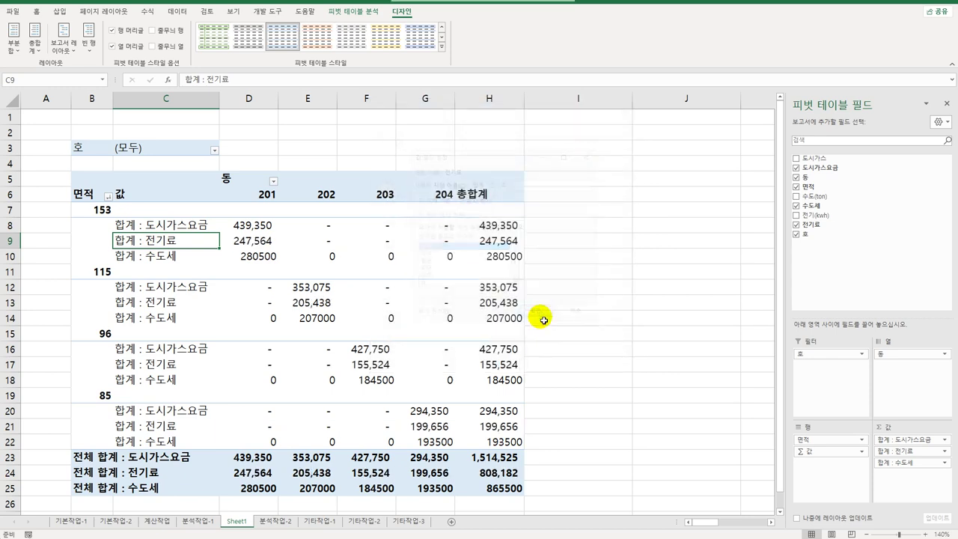
Format the 합계 : 수도세 value field as accounting (회계) with no currency symbol
{"action": "double_click", "coordinate": [158, 257]}
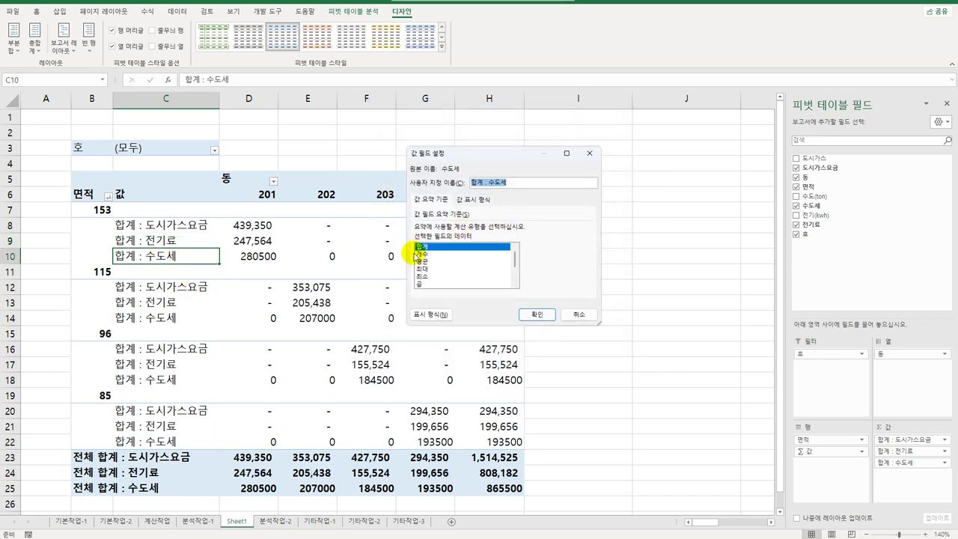
{"action": "left_click", "coordinate": [434, 311]}
{"action": "left_click", "coordinate": [405, 171]}
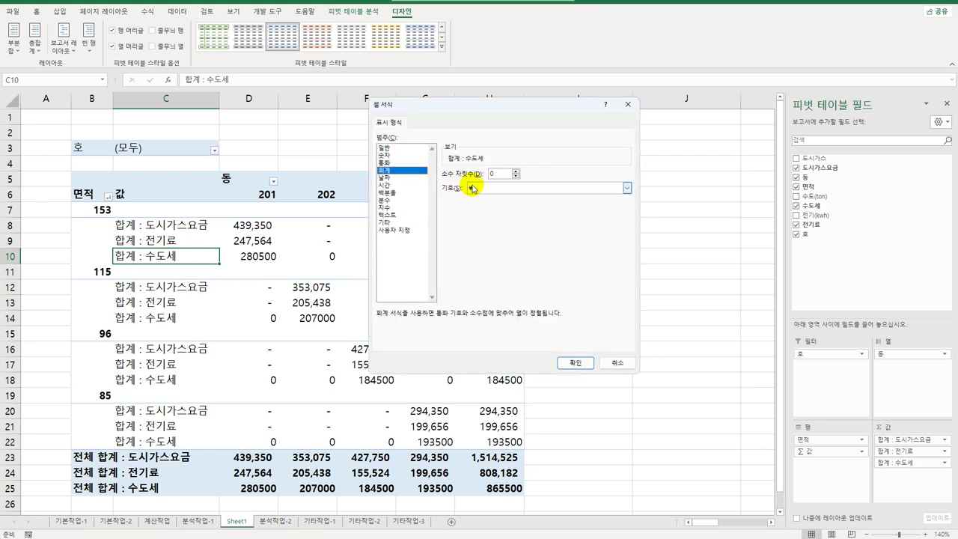
{"action": "left_click", "coordinate": [476, 187]}
{"action": "left_click", "coordinate": [479, 197]}
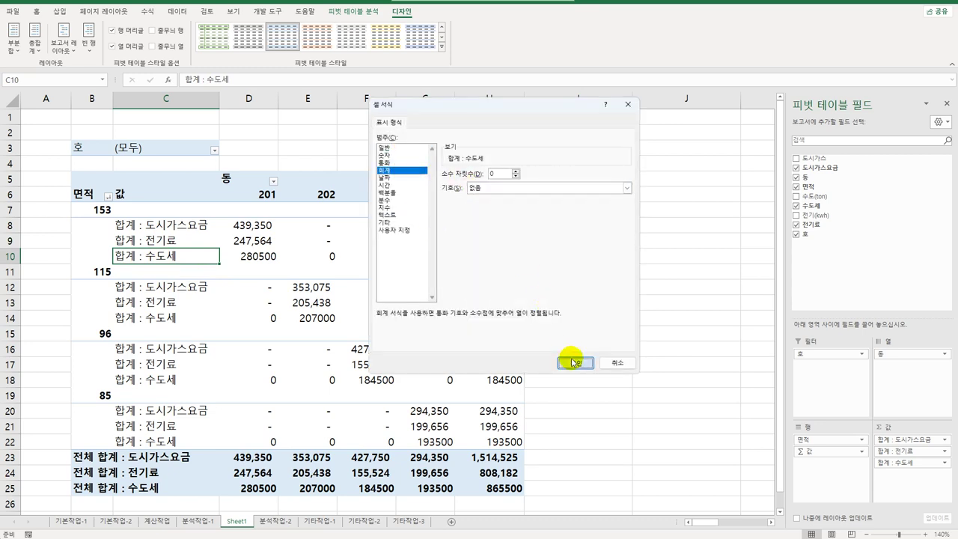
{"action": "left_click", "coordinate": [575, 362]}
{"action": "left_click", "coordinate": [537, 316]}
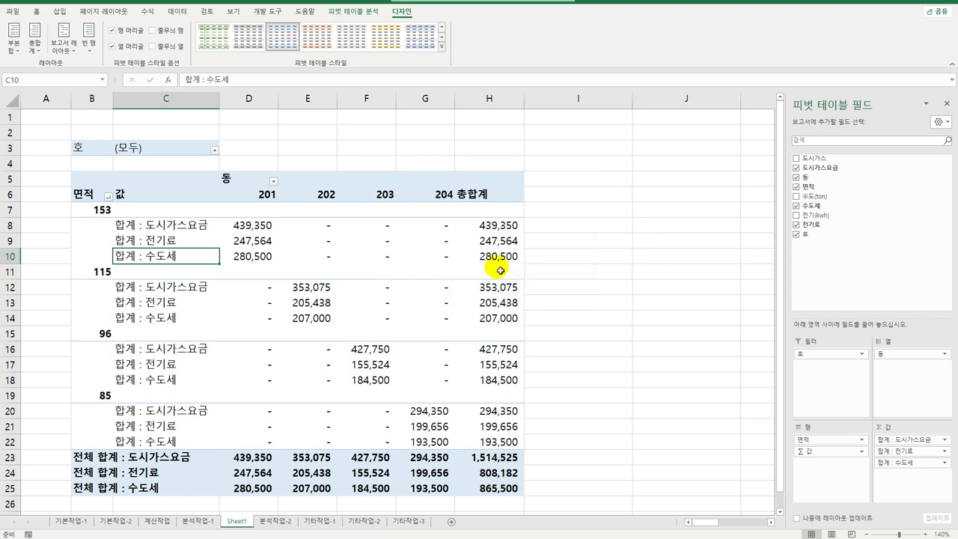
Remove the row and column grand totals and apply the light black-and-white pivot table style with vertical borders
{"action": "left_click", "coordinate": [40, 50]}
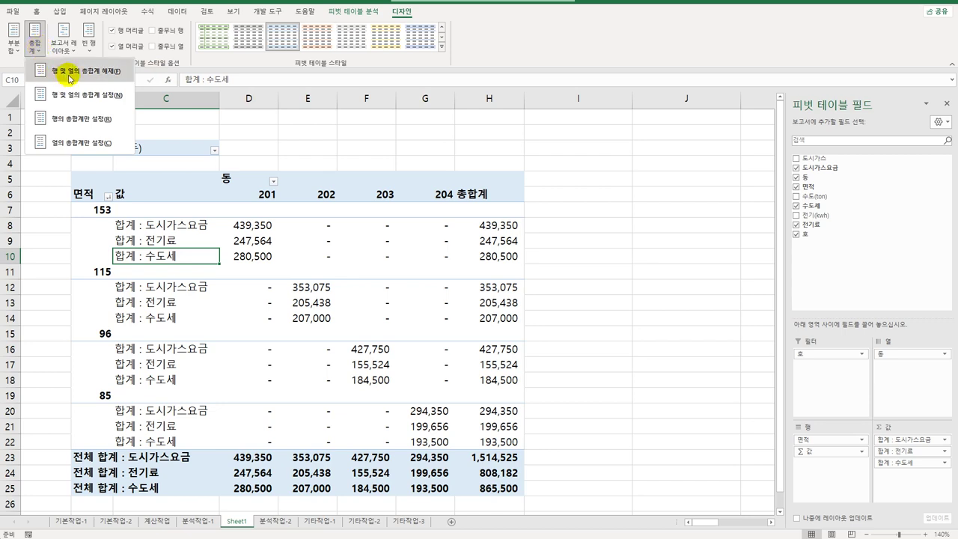
{"action": "left_click", "coordinate": [70, 72]}
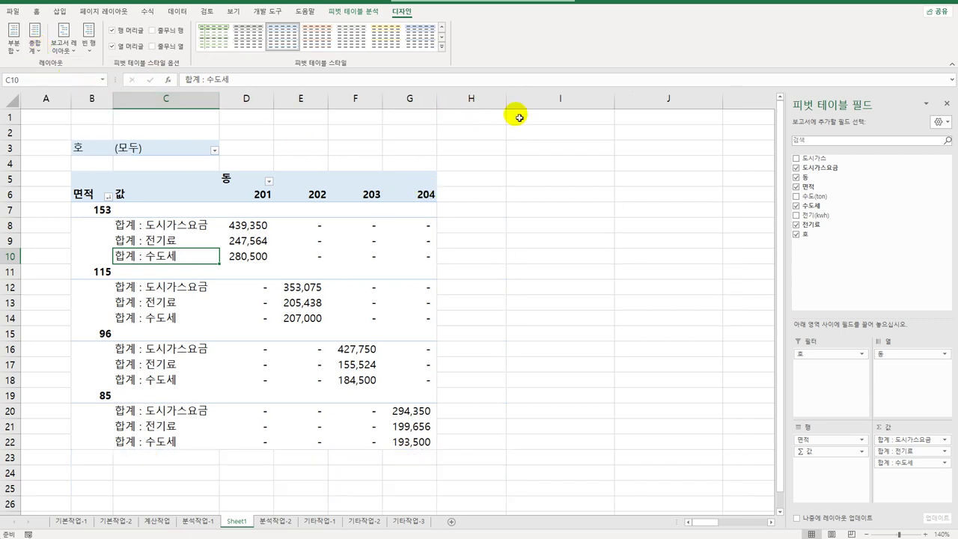
{"action": "left_click", "coordinate": [442, 46]}
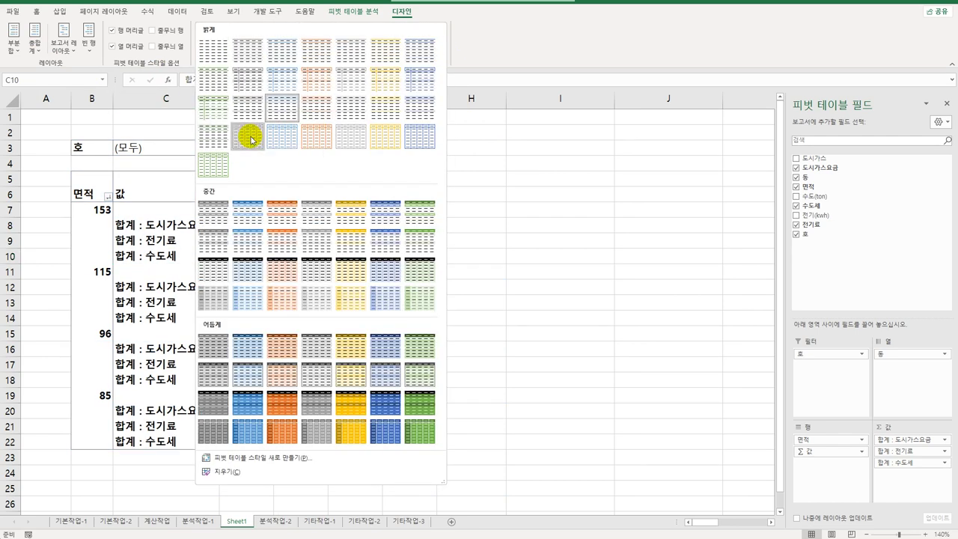
{"action": "left_click", "coordinate": [252, 136]}
{"action": "left_click", "coordinate": [515, 430]}
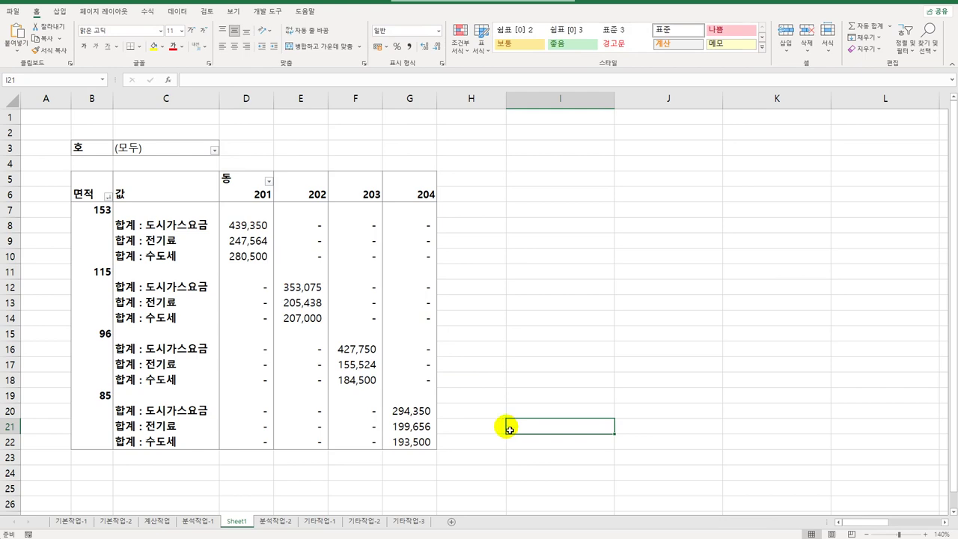
Compare the rebuilt pivot table on Sheet1 with the one on the 분석작업-1 sheet
{"action": "left_click", "coordinate": [199, 520]}
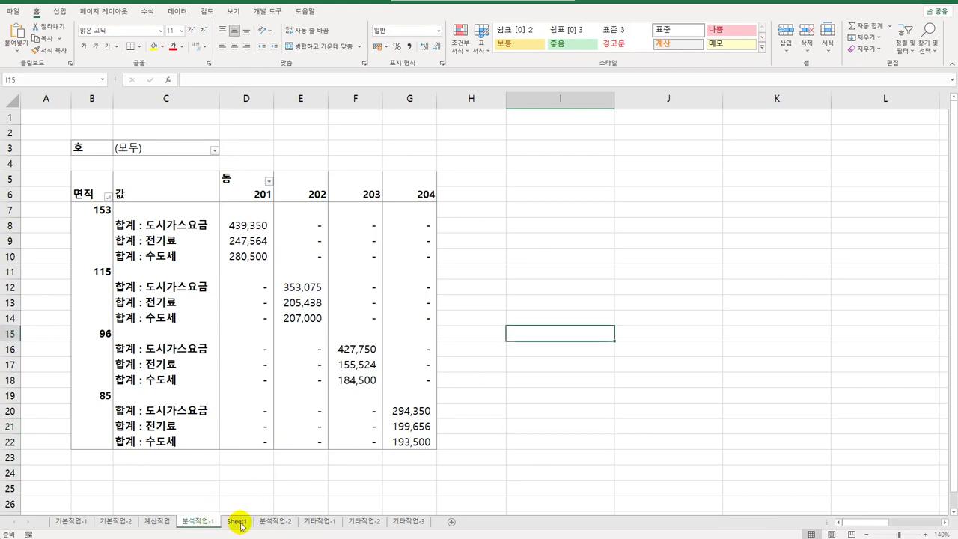
{"action": "left_click", "coordinate": [235, 524]}
{"action": "left_click", "coordinate": [200, 524]}
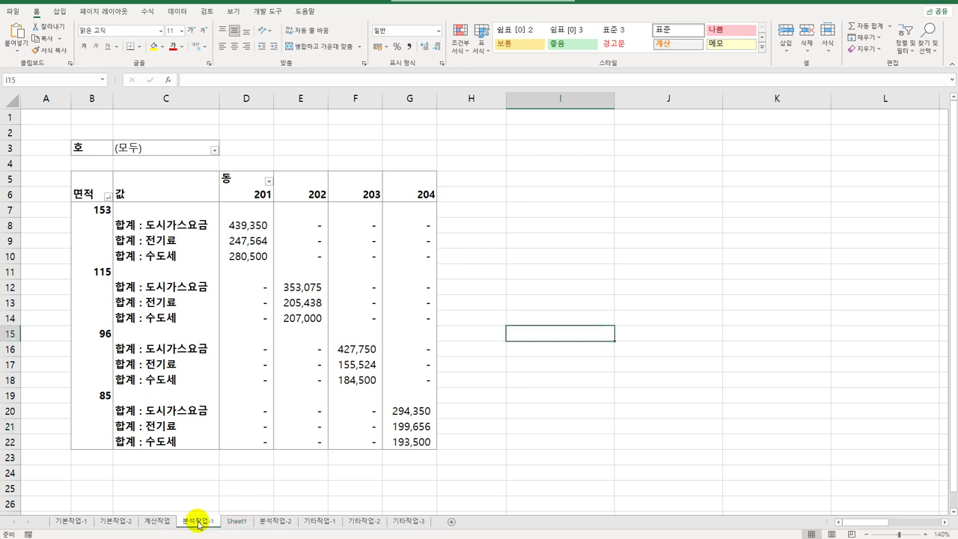
{"action": "left_click", "coordinate": [238, 523]}
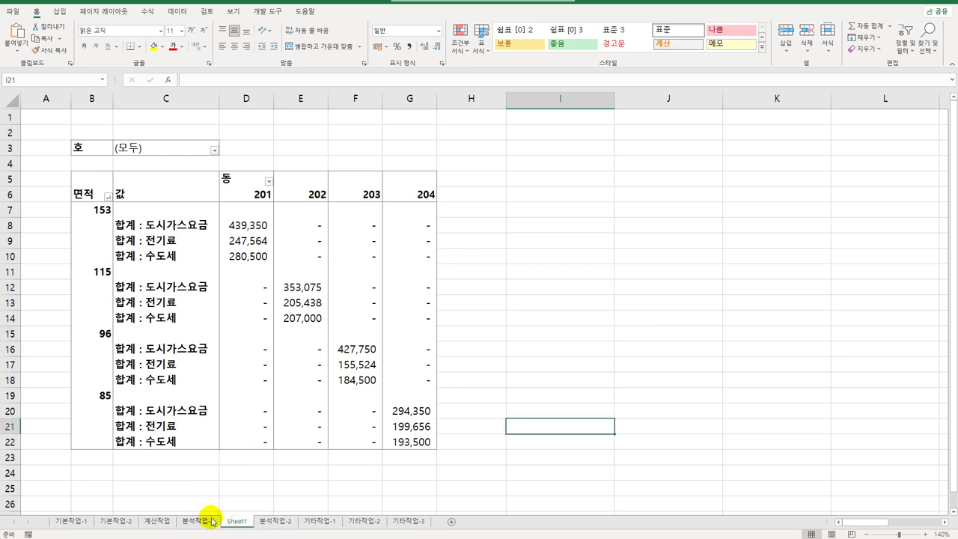
{"action": "left_click", "coordinate": [206, 520]}
{"action": "left_click", "coordinate": [237, 525]}
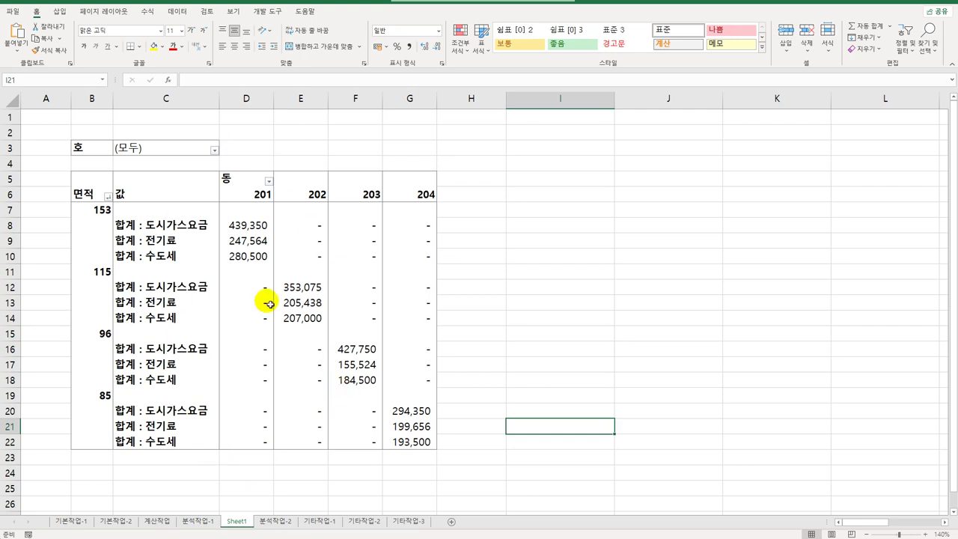
{"action": "left_click", "coordinate": [179, 12]}
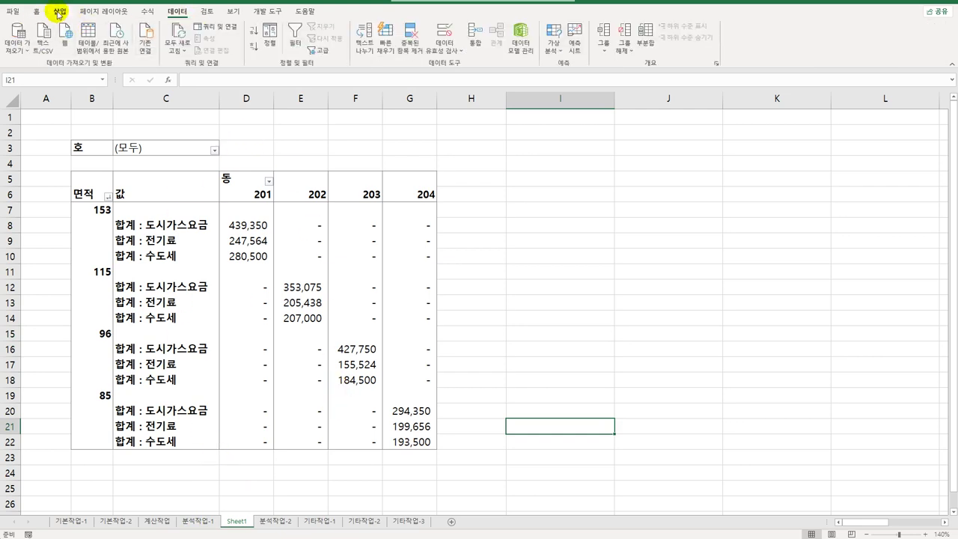
{"action": "left_click", "coordinate": [59, 11]}
{"action": "left_click", "coordinate": [591, 353]}
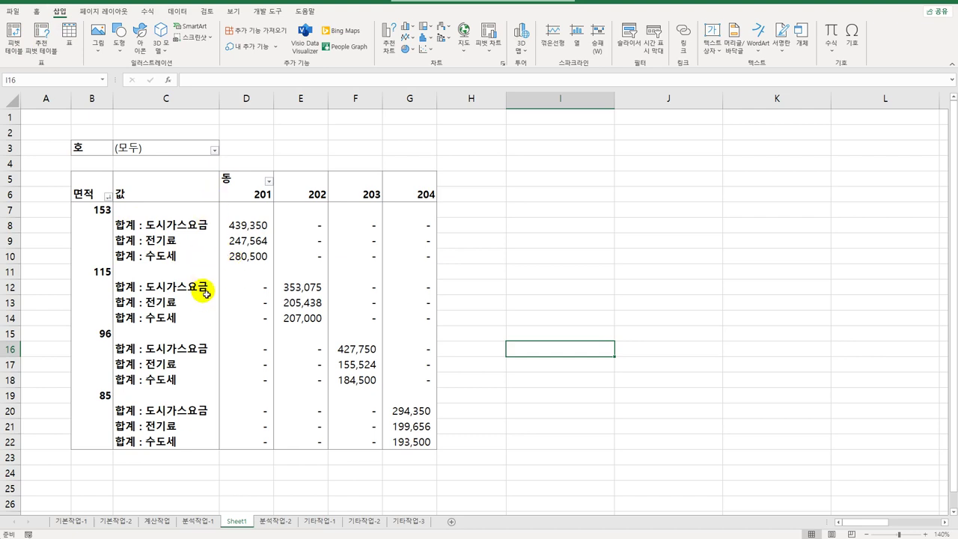
On the 분석작업-2 sheet, remove duplicate rows from 표1 based only on the 동 and 호 columns
{"action": "left_click", "coordinate": [276, 521]}
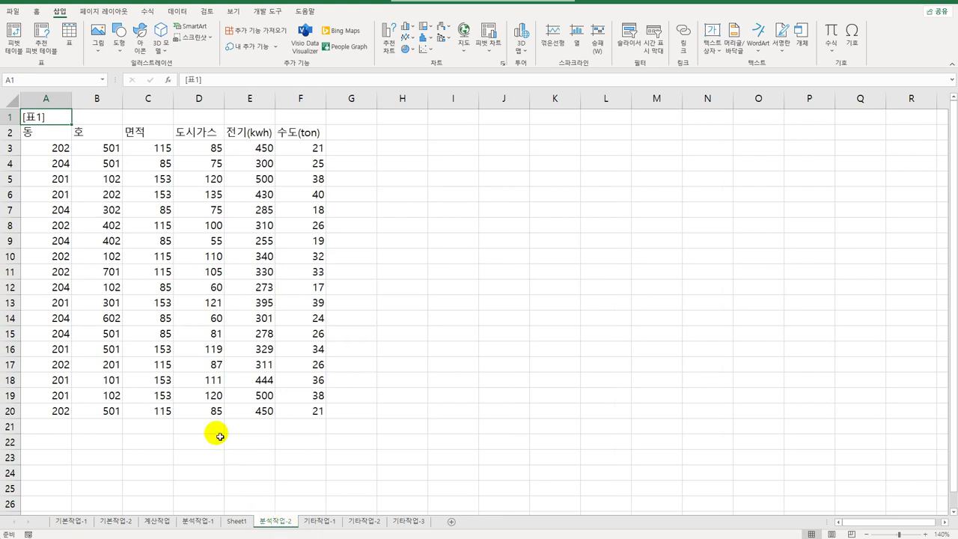
{"action": "left_click", "coordinate": [165, 304]}
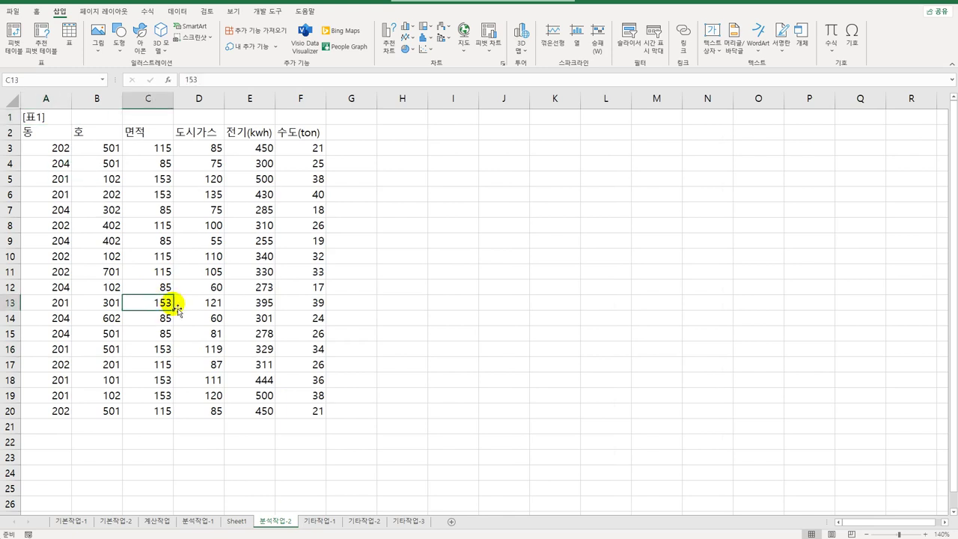
{"action": "left_click", "coordinate": [182, 214]}
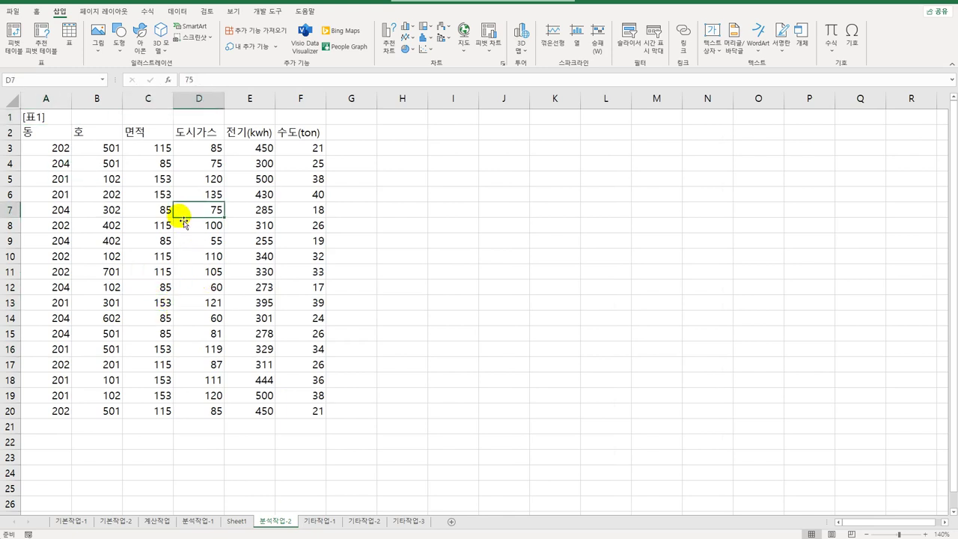
{"action": "left_click", "coordinate": [177, 11]}
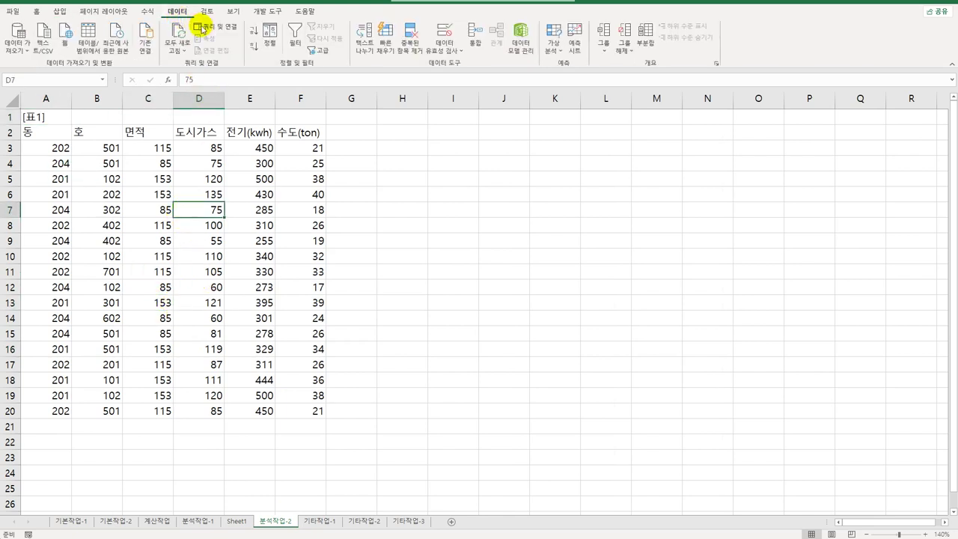
{"action": "left_click", "coordinate": [411, 37]}
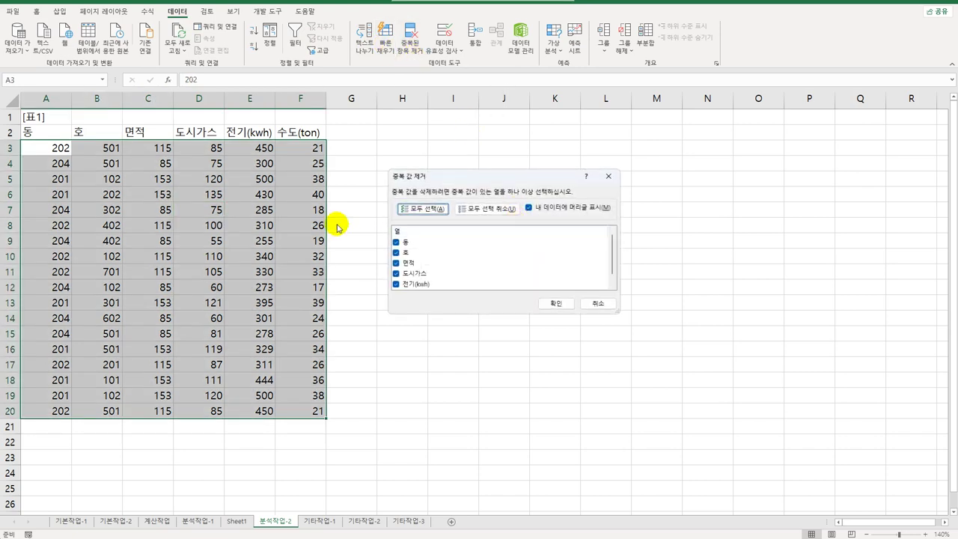
{"action": "left_click", "coordinate": [493, 210]}
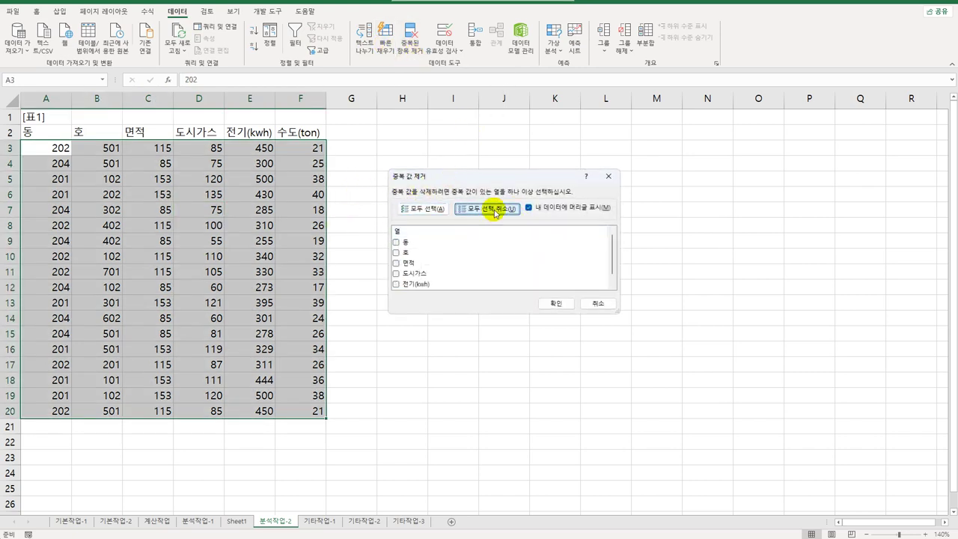
{"action": "left_click", "coordinate": [396, 241]}
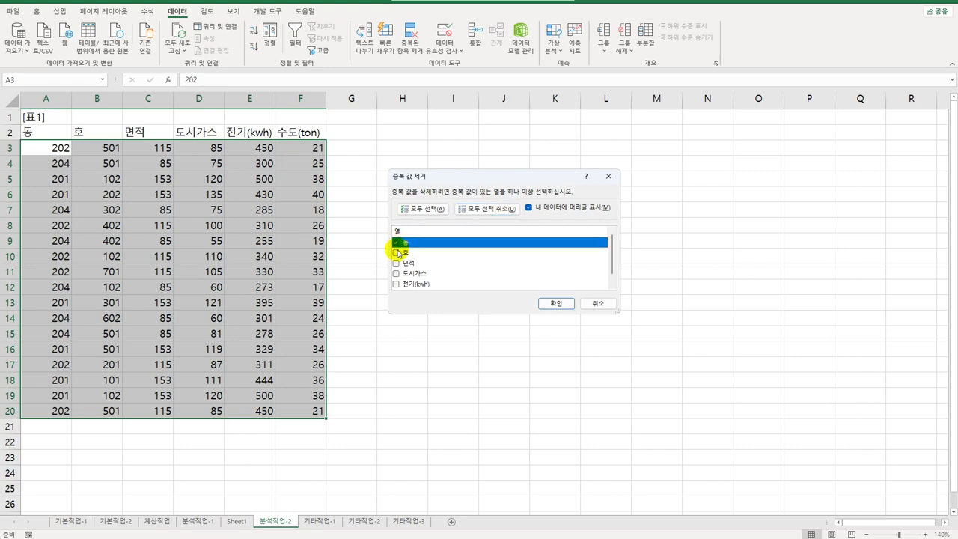
{"action": "left_click", "coordinate": [396, 252]}
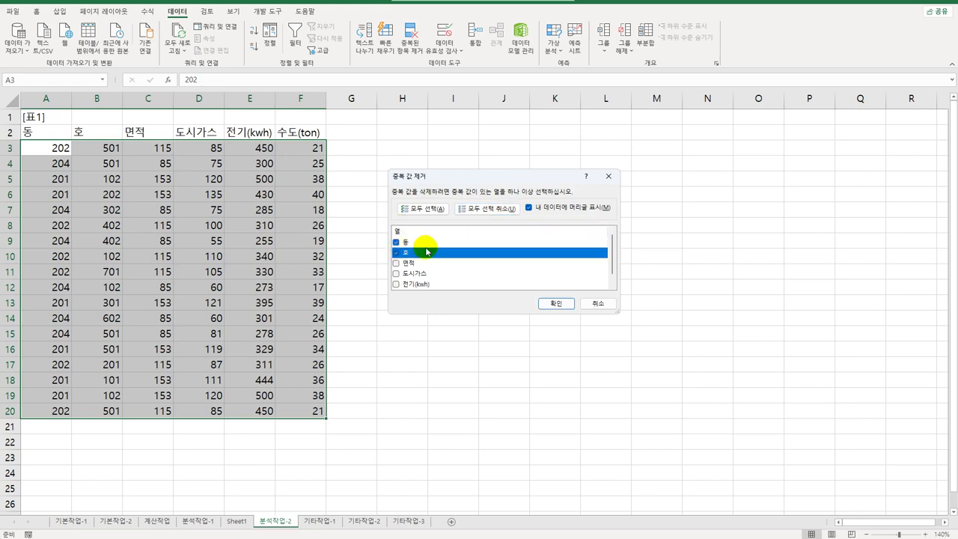
{"action": "left_click", "coordinate": [558, 305]}
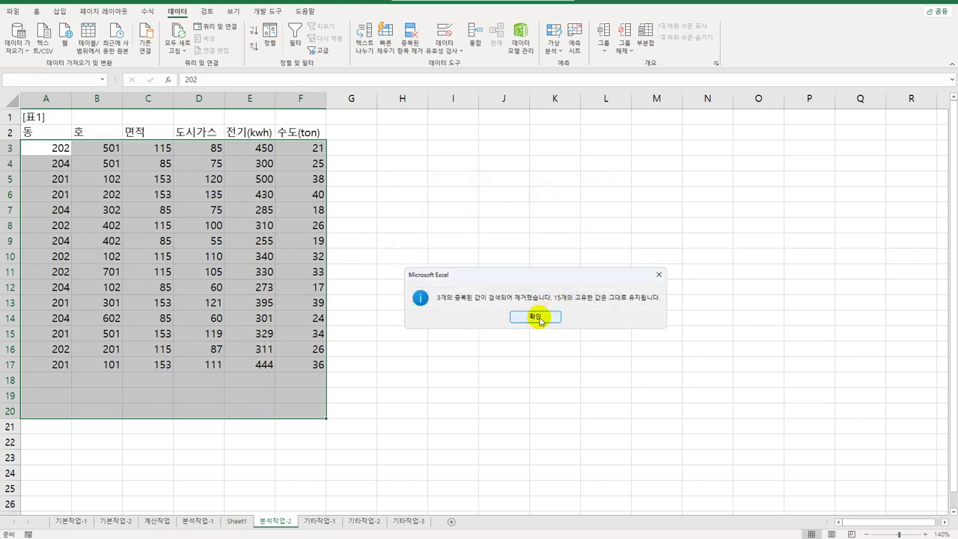
{"action": "left_click", "coordinate": [537, 318]}
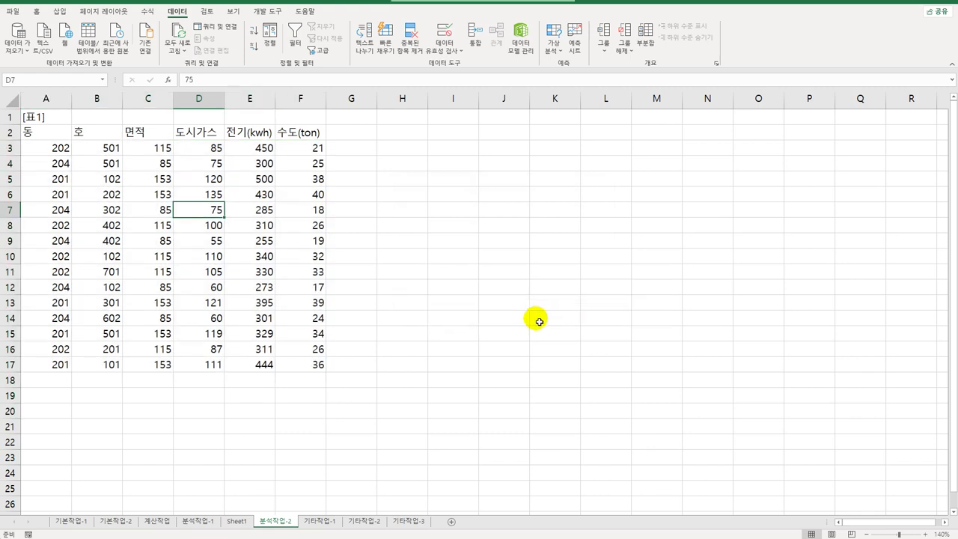
Sort 표1 by 면적 in descending order and add 평균 subtotals of 도시가스, 전기(kwh) and 수도(ton) for each 면적
{"action": "left_click", "coordinate": [141, 133]}
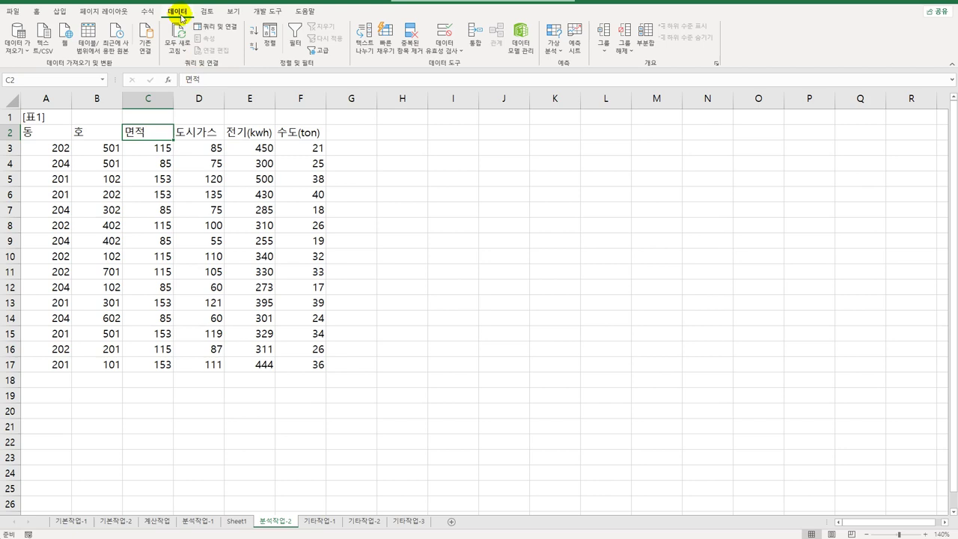
{"action": "left_click", "coordinate": [254, 50]}
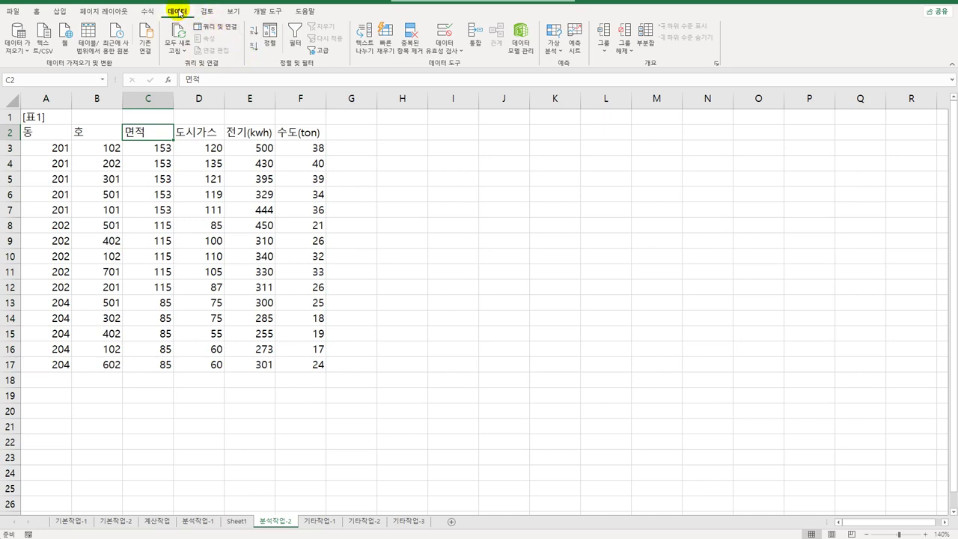
{"action": "left_click", "coordinate": [646, 44]}
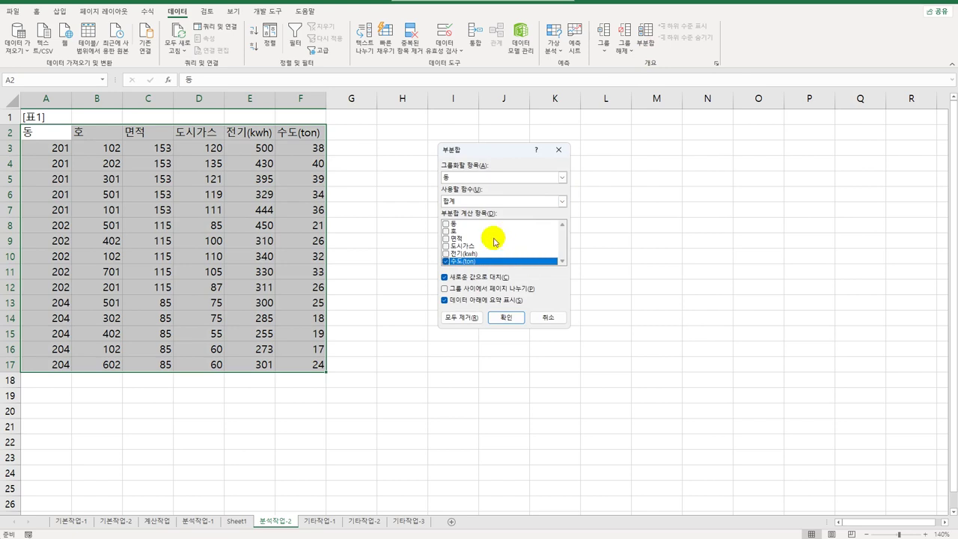
{"action": "left_click", "coordinate": [477, 177]}
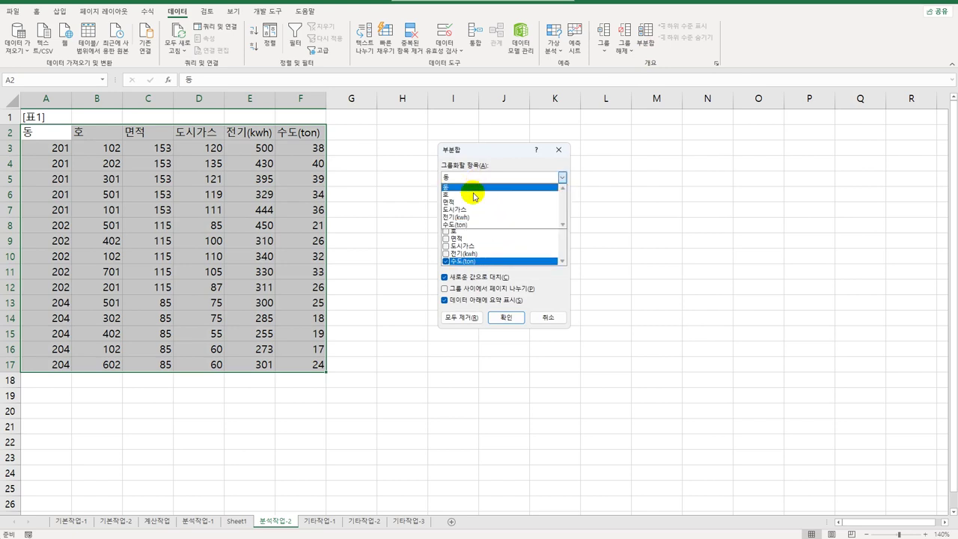
{"action": "left_click", "coordinate": [465, 201]}
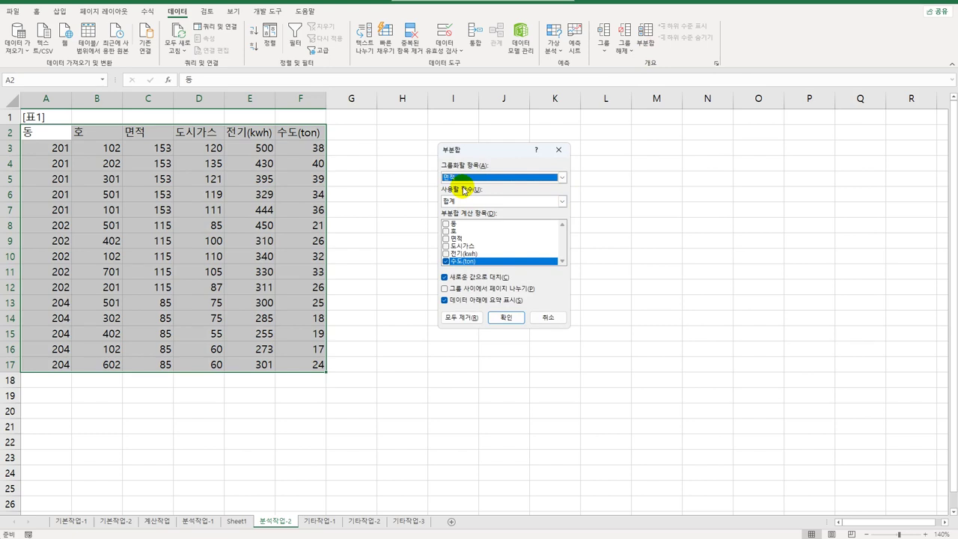
{"action": "left_click", "coordinate": [446, 246]}
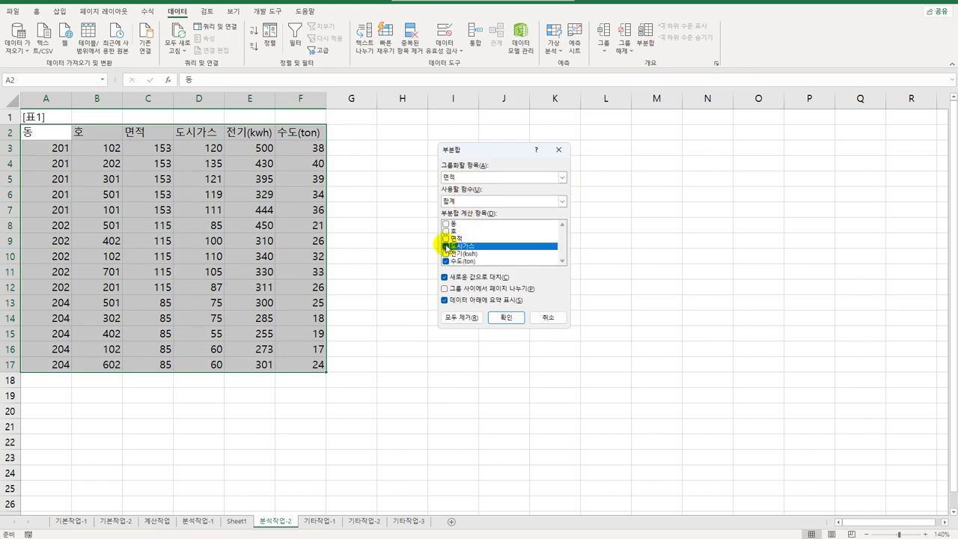
{"action": "left_click", "coordinate": [446, 254]}
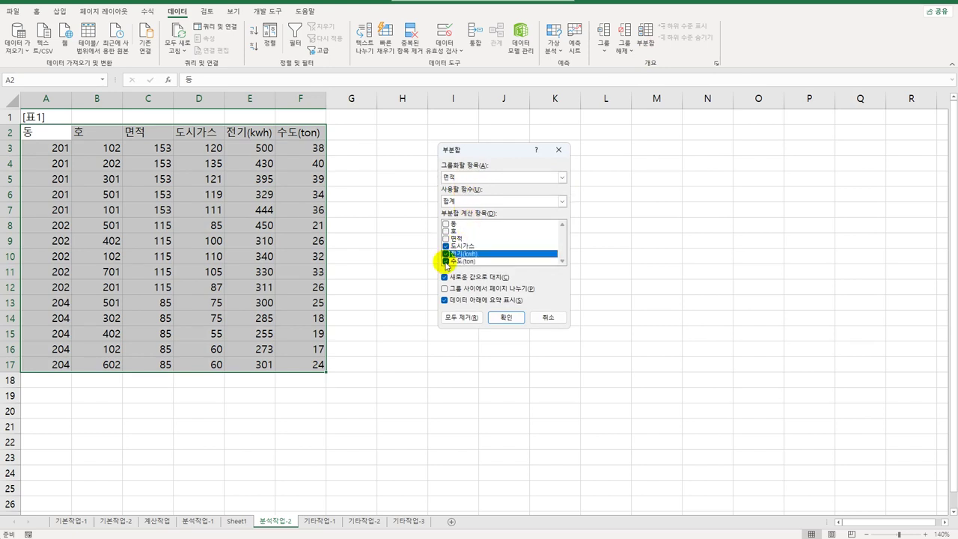
{"action": "left_click", "coordinate": [530, 199]}
{"action": "left_click", "coordinate": [464, 217]}
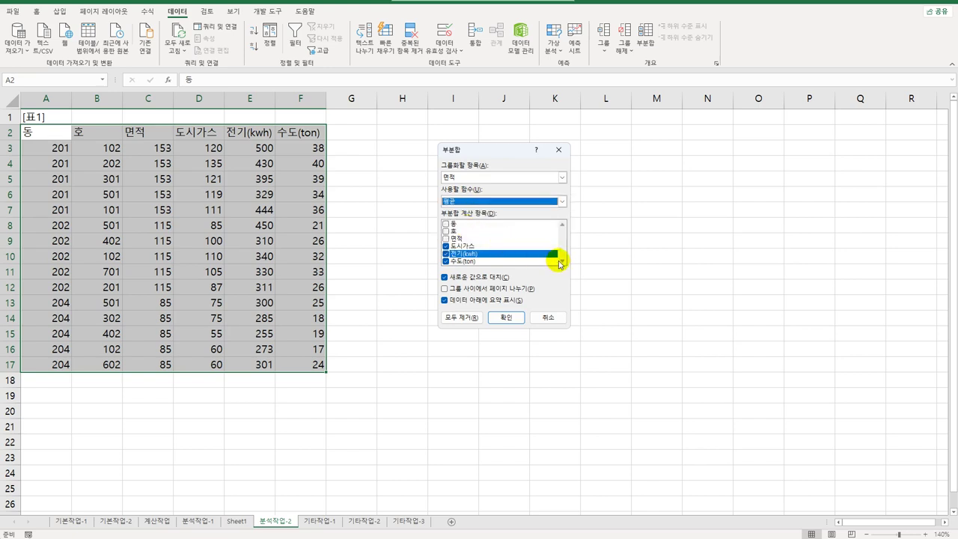
{"action": "left_click", "coordinate": [507, 329]}
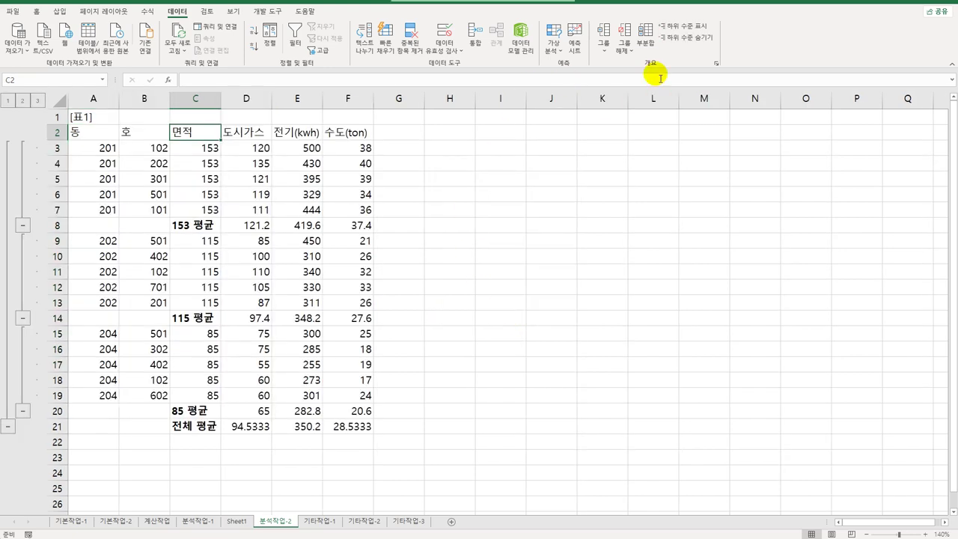
Add 최대 subtotals of 도시가스, 전기(kwh) and 수도(ton) for each 면적, without replacing the existing 평균 subtotals
{"action": "left_click", "coordinate": [645, 36]}
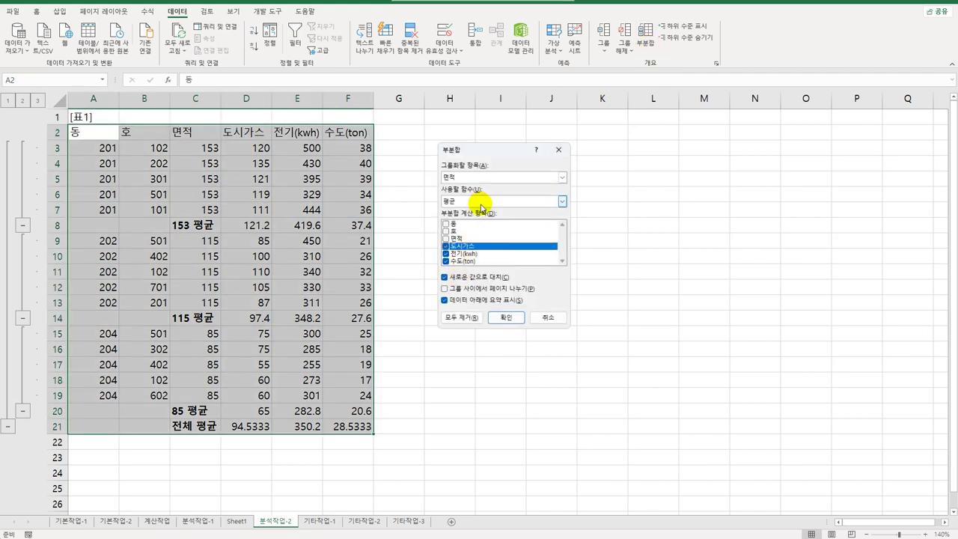
{"action": "left_click", "coordinate": [481, 204]}
{"action": "left_click", "coordinate": [465, 234]}
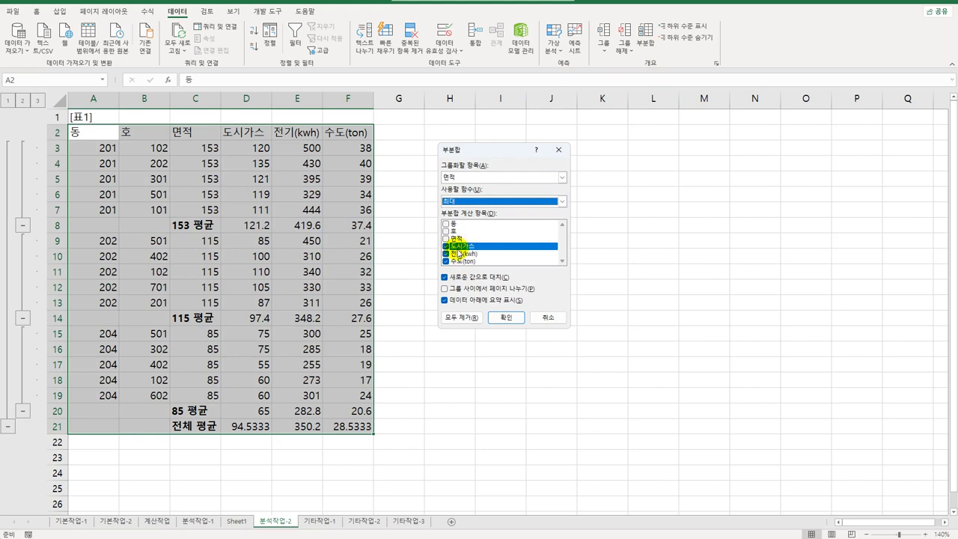
{"action": "left_click", "coordinate": [444, 277]}
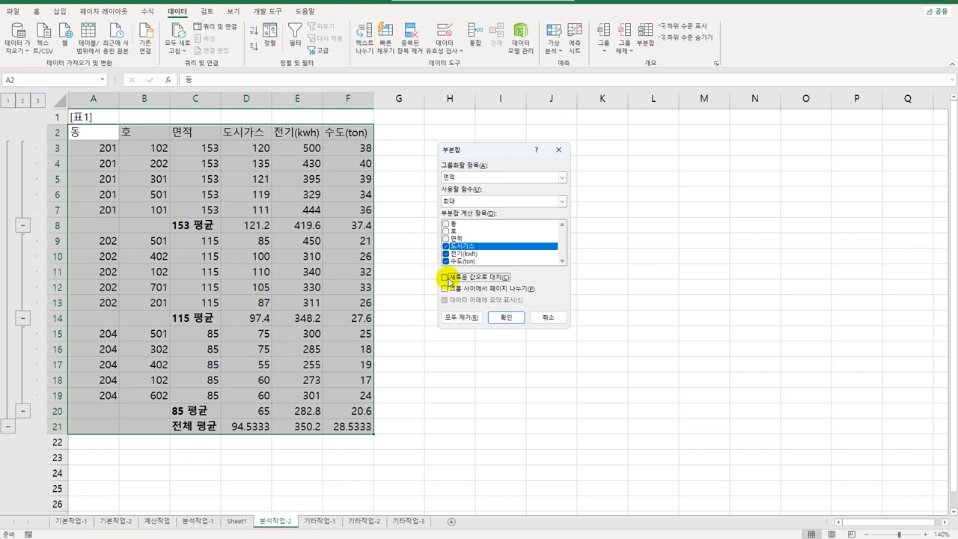
{"action": "left_click", "coordinate": [503, 320]}
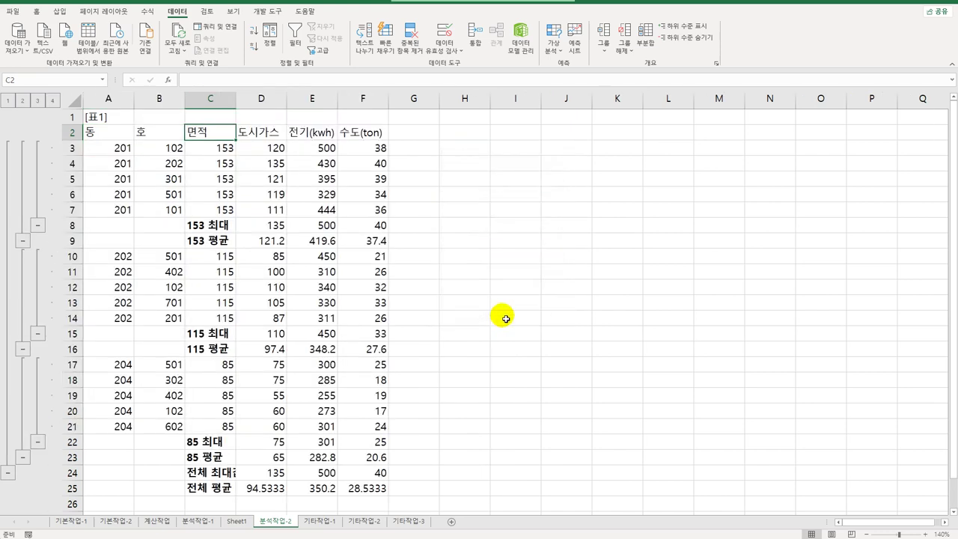
Format the 평균 rows D9:F9, D16:F16, D23:F23 and D25:F25 as numbers (숫자) with 1 decimal place
{"action": "left_click_drag", "start_coordinate": [274, 239], "coordinate": [359, 244]}
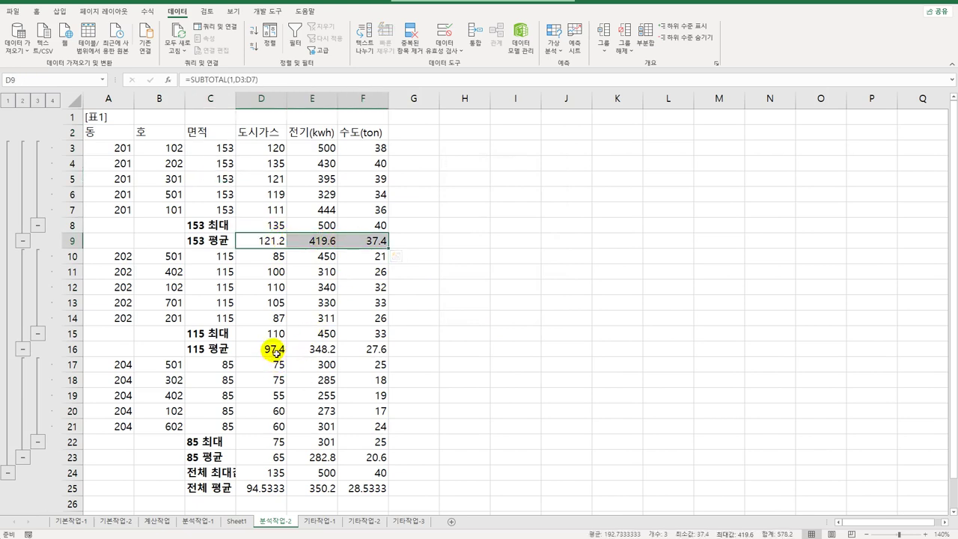
{"action": "left_click_drag", "start_coordinate": [275, 352], "coordinate": [364, 349], "text": "ctrl"}
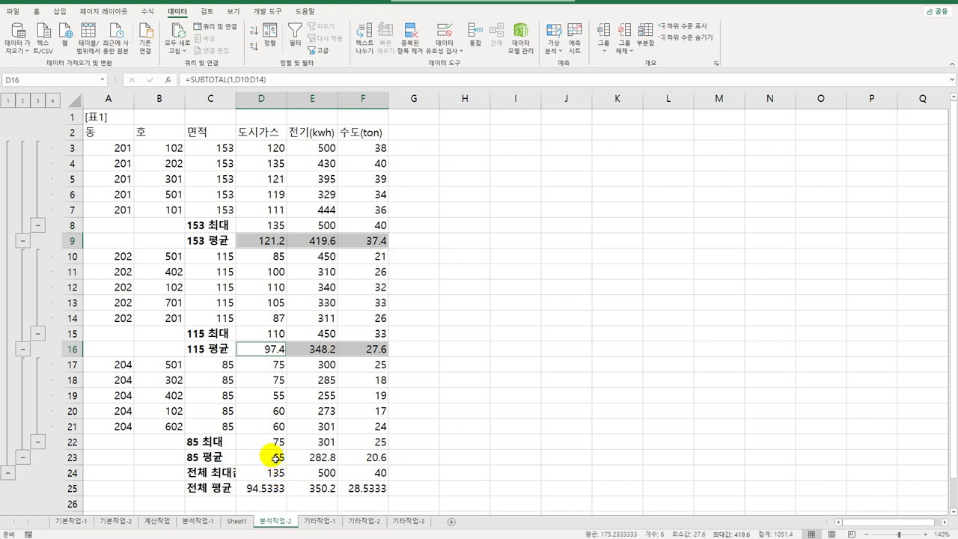
{"action": "left_click_drag", "start_coordinate": [275, 458], "coordinate": [359, 459], "text": "ctrl"}
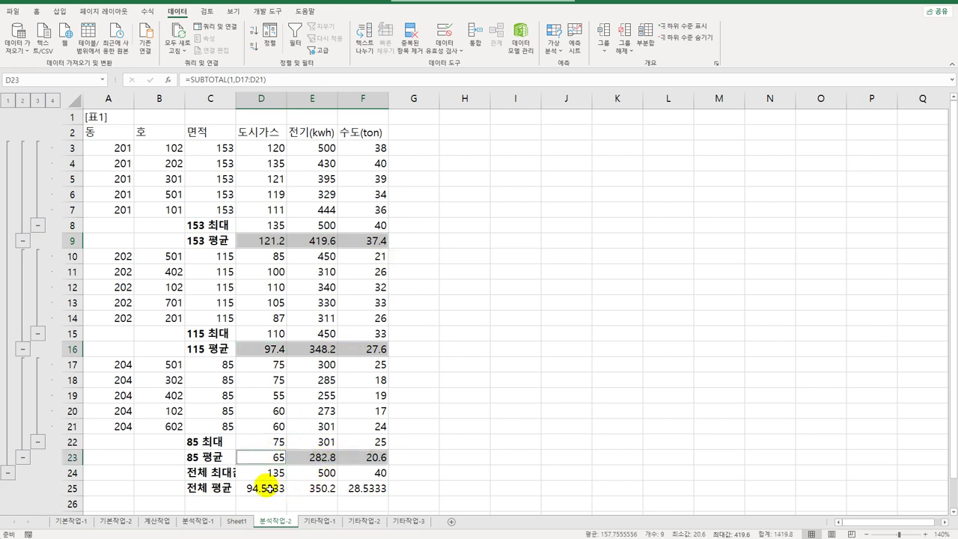
{"action": "left_click_drag", "start_coordinate": [268, 490], "coordinate": [351, 486], "text": "ctrl"}
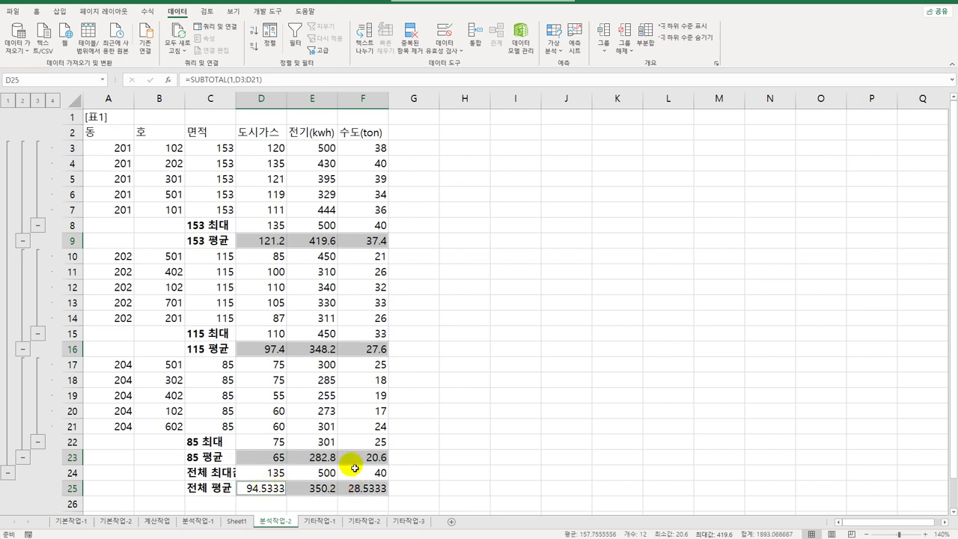
{"action": "right_click", "coordinate": [382, 241]}
{"action": "left_click", "coordinate": [425, 471]}
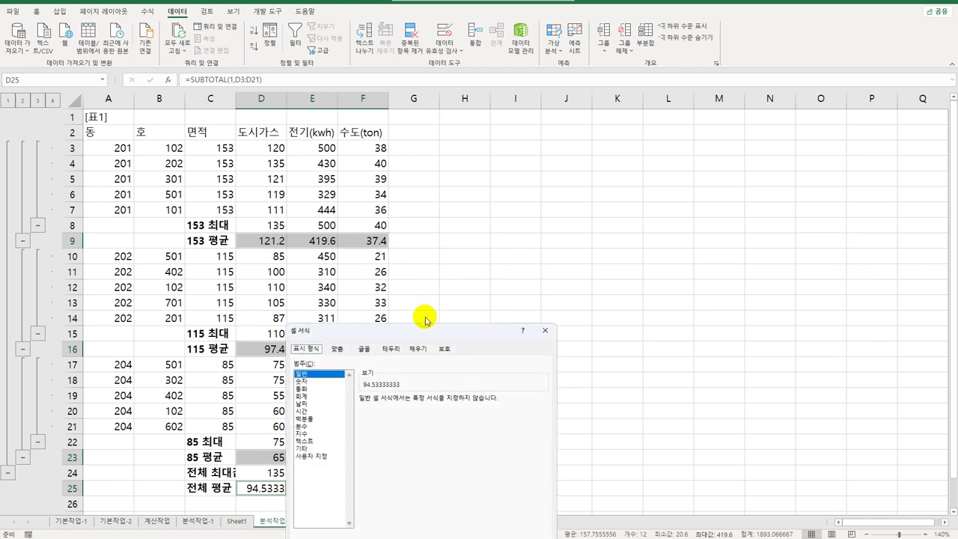
{"action": "left_click_drag", "start_coordinate": [428, 268], "coordinate": [535, 142]}
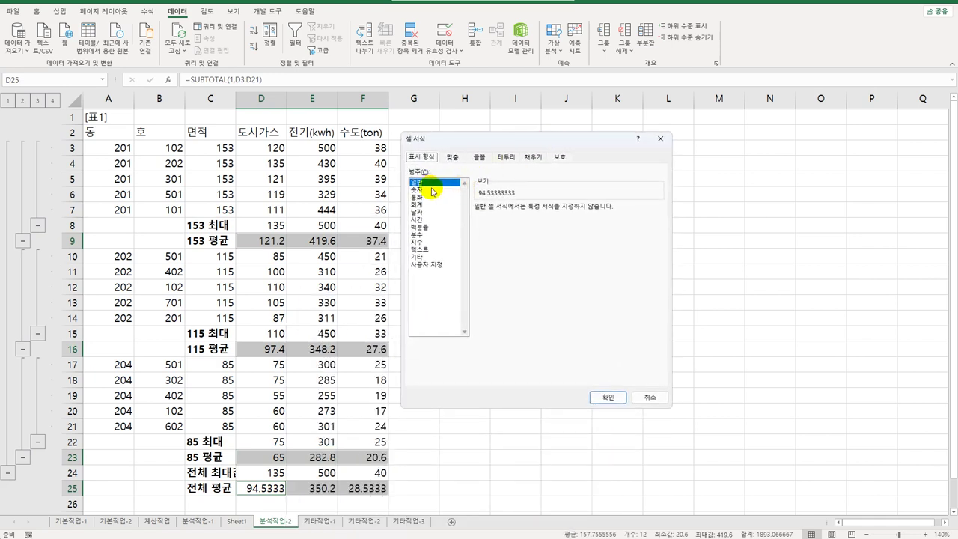
{"action": "left_click", "coordinate": [433, 190]}
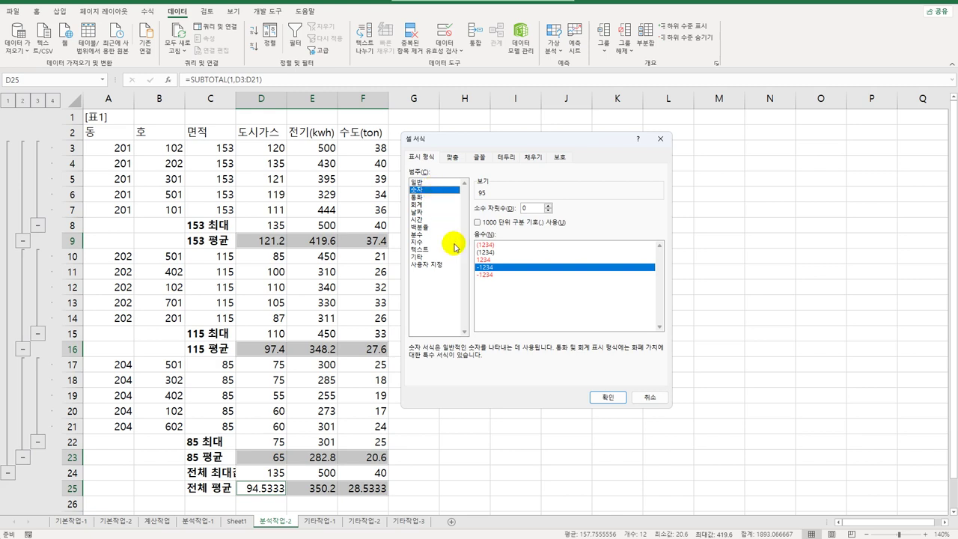
{"action": "left_click", "coordinate": [549, 205]}
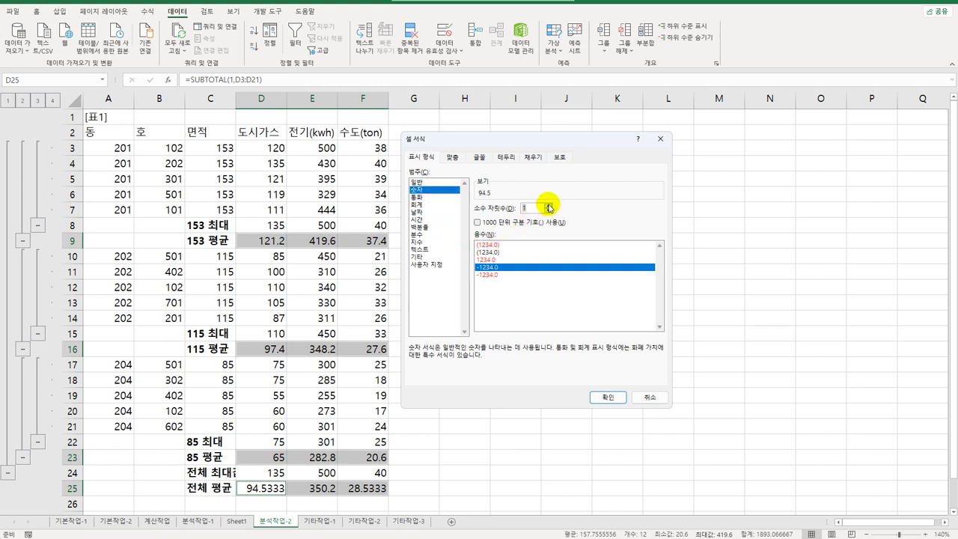
{"action": "left_click", "coordinate": [606, 397]}
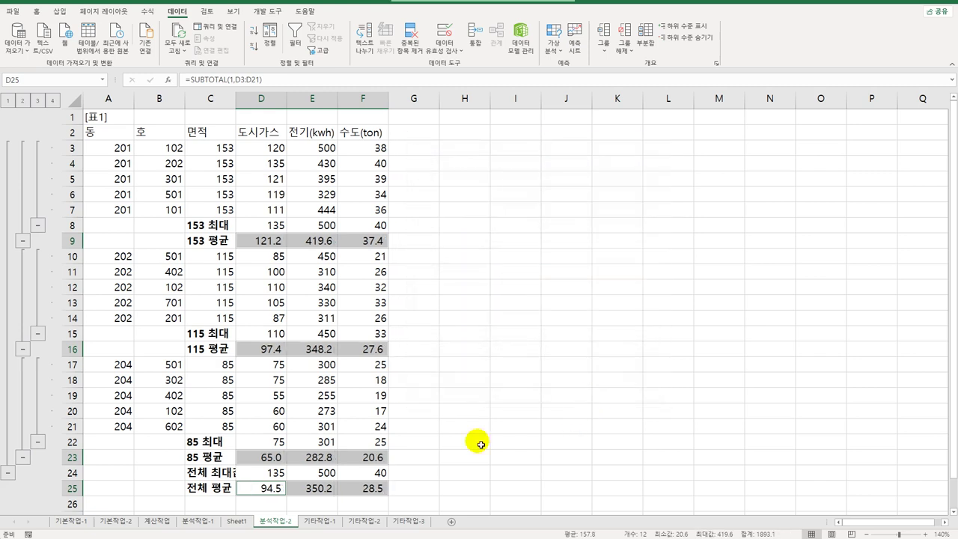
{"action": "left_click", "coordinate": [386, 488]}
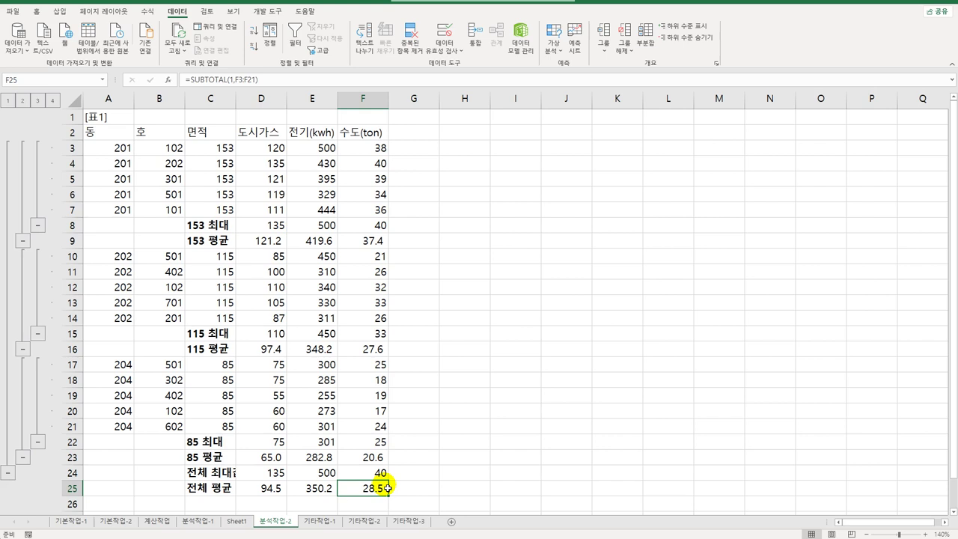
On the 기타작업-1 sheet, delete the 제주도 series from the travel-cost chart
{"action": "left_click", "coordinate": [316, 519]}
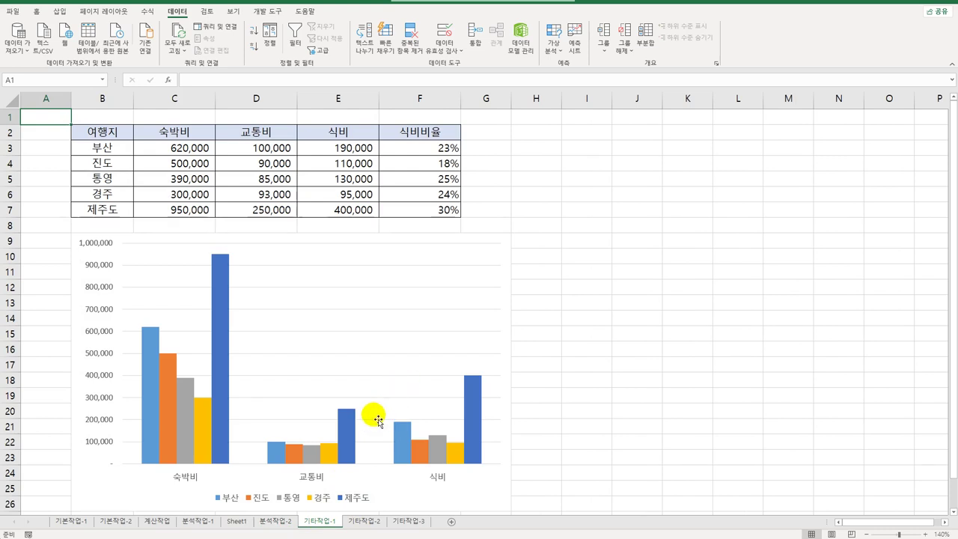
{"action": "left_click", "coordinate": [223, 309]}
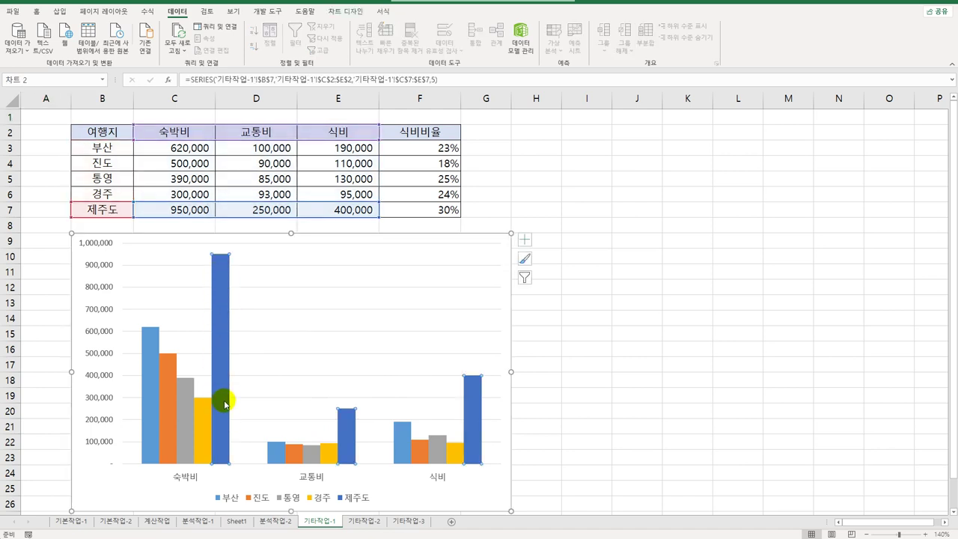
{"action": "right_click", "coordinate": [223, 324]}
{"action": "left_click", "coordinate": [252, 333]}
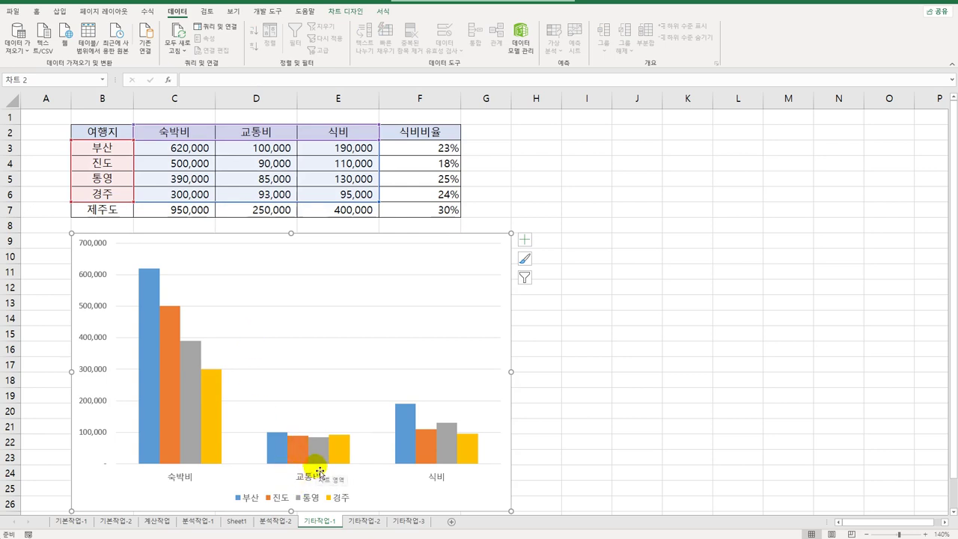
Switch the rows and columns of the chart's source data so the cost items become the series and the destinations become the categories
{"action": "right_click", "coordinate": [339, 268]}
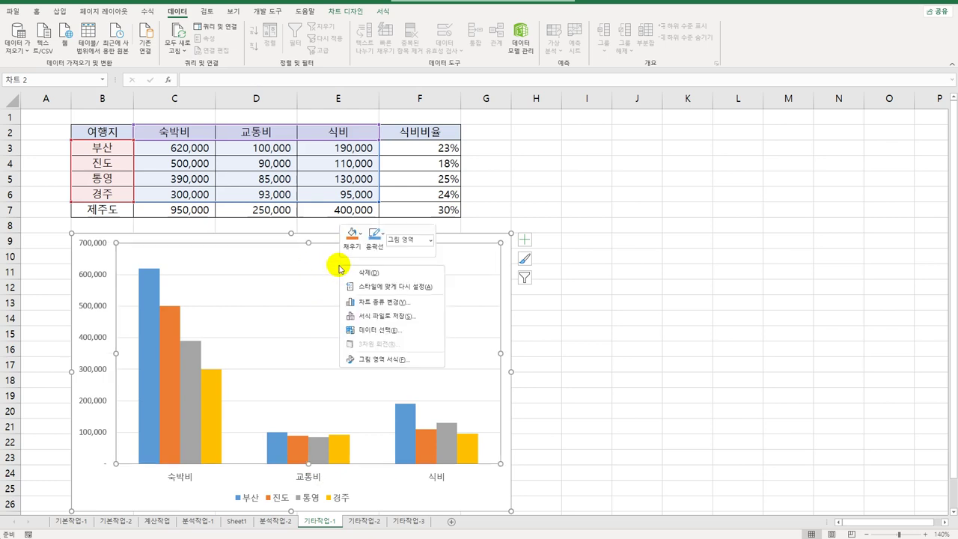
{"action": "left_click", "coordinate": [395, 329]}
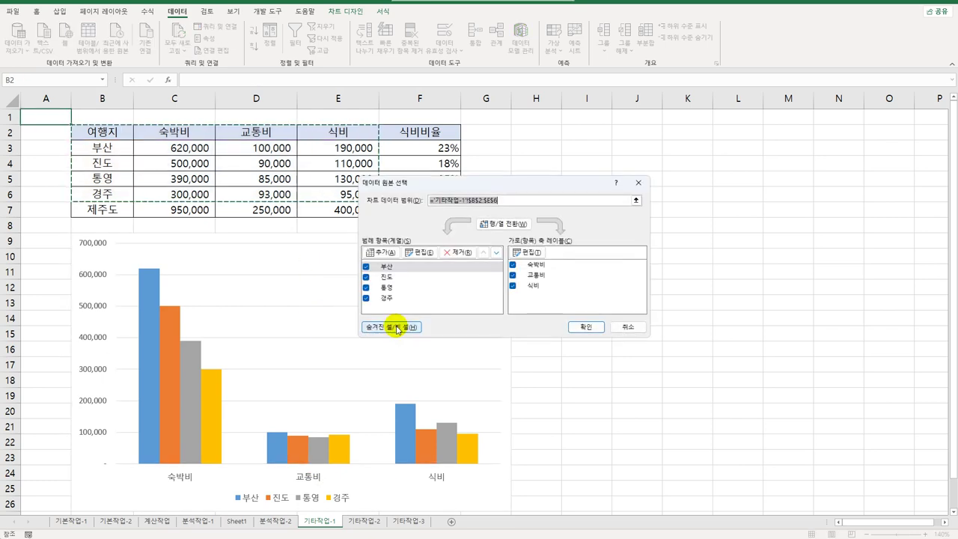
{"action": "left_click", "coordinate": [491, 224]}
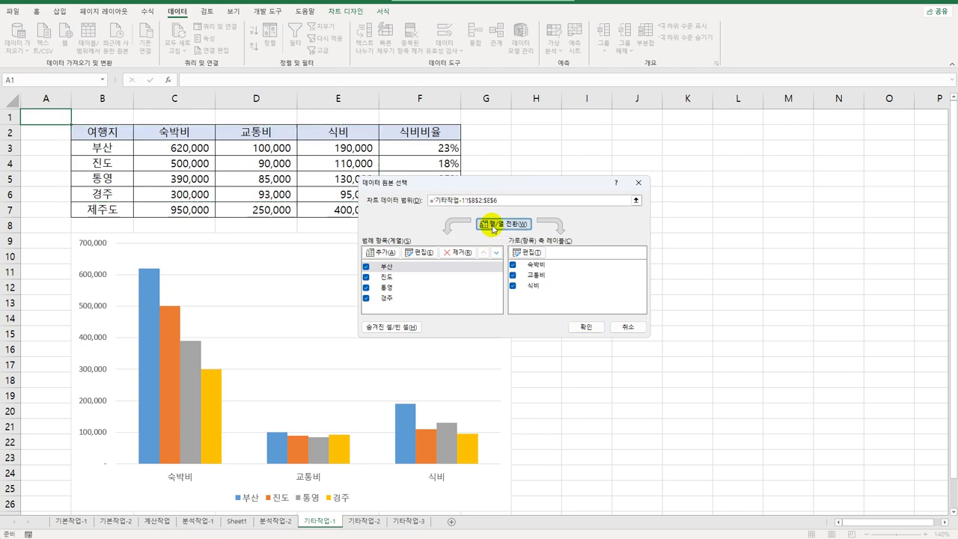
{"action": "left_click", "coordinate": [577, 326]}
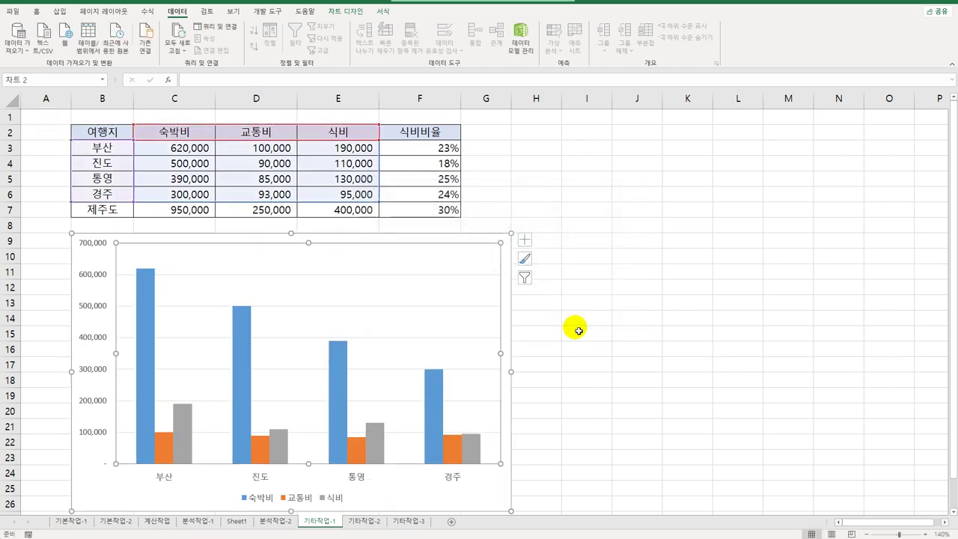
Add a chart title above the plot reading "4박 5일 여행지 경비"
{"action": "left_click", "coordinate": [525, 240]}
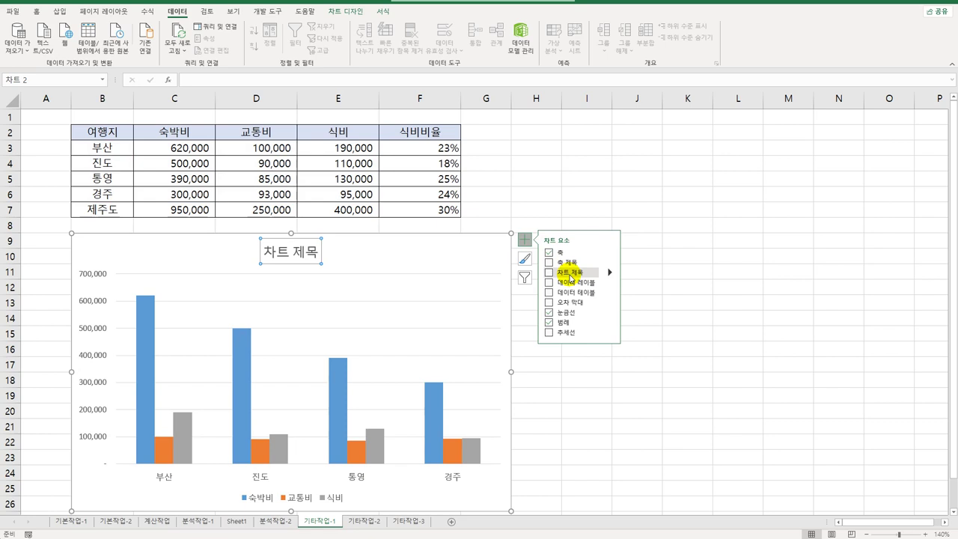
{"action": "left_click", "coordinate": [570, 274]}
{"action": "left_click_drag", "start_coordinate": [263, 253], "coordinate": [323, 261]}
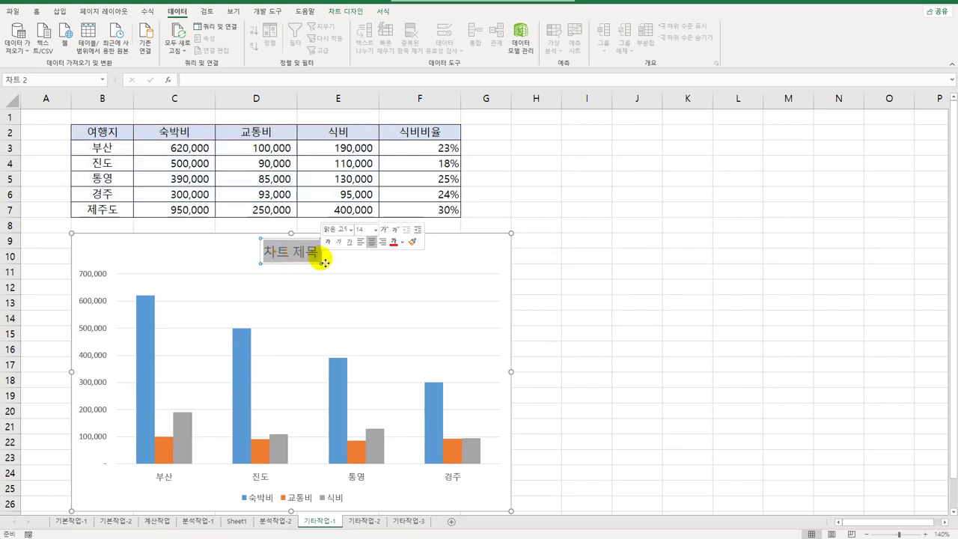
{"action": "type", "text": "4박"}
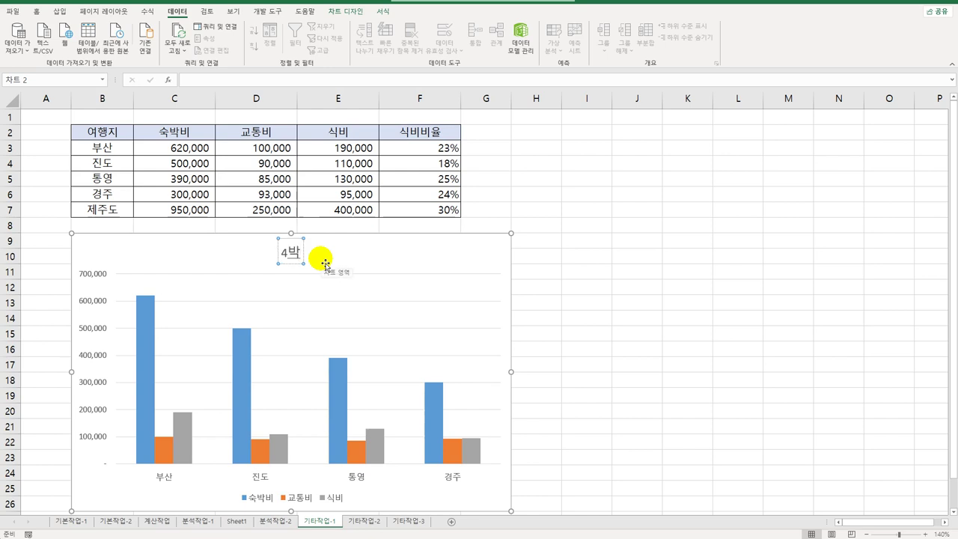
{"action": "type", "text": " 5일 여행지 경비"}
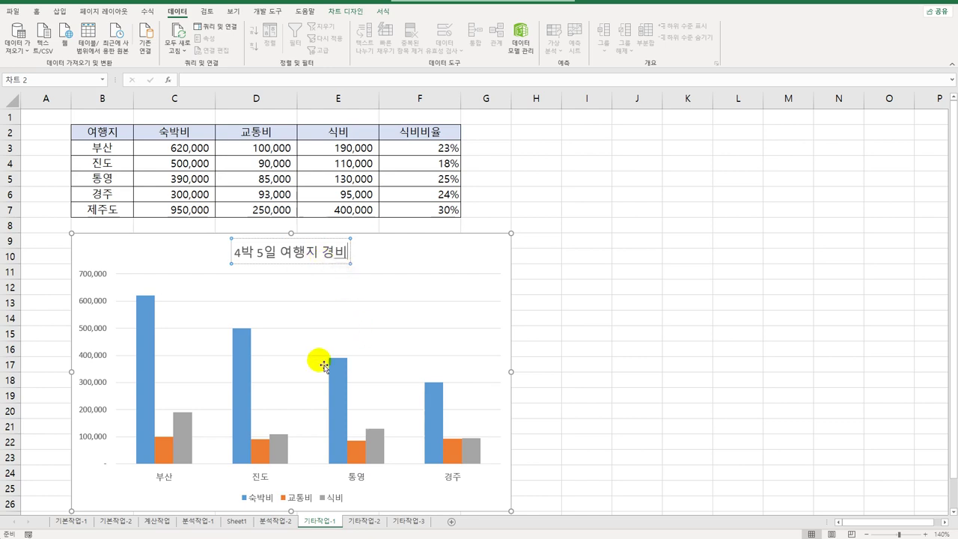
Change the chart type to 3차원 묶은 세로 막대형, keeping the destinations as categories
{"action": "right_click", "coordinate": [353, 300]}
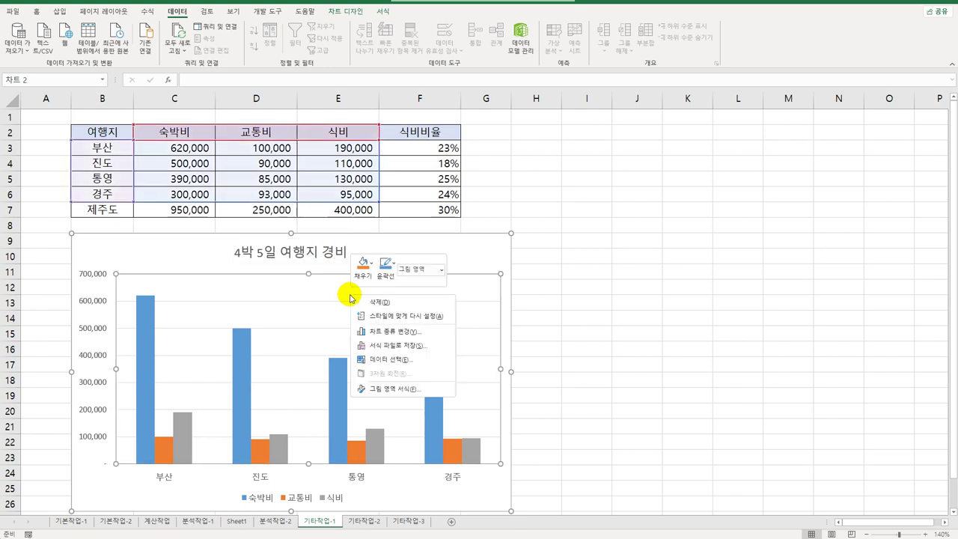
{"action": "left_click", "coordinate": [400, 331]}
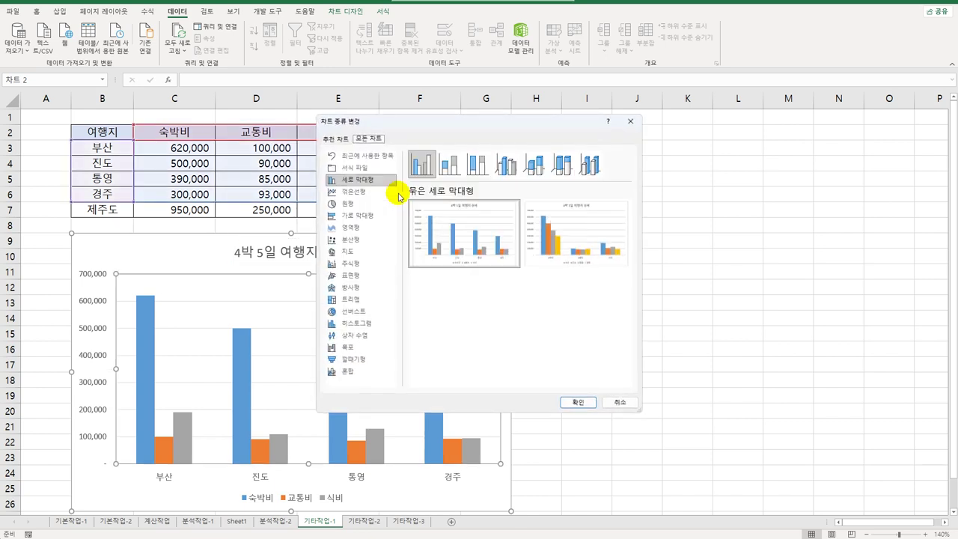
{"action": "left_click", "coordinate": [503, 166]}
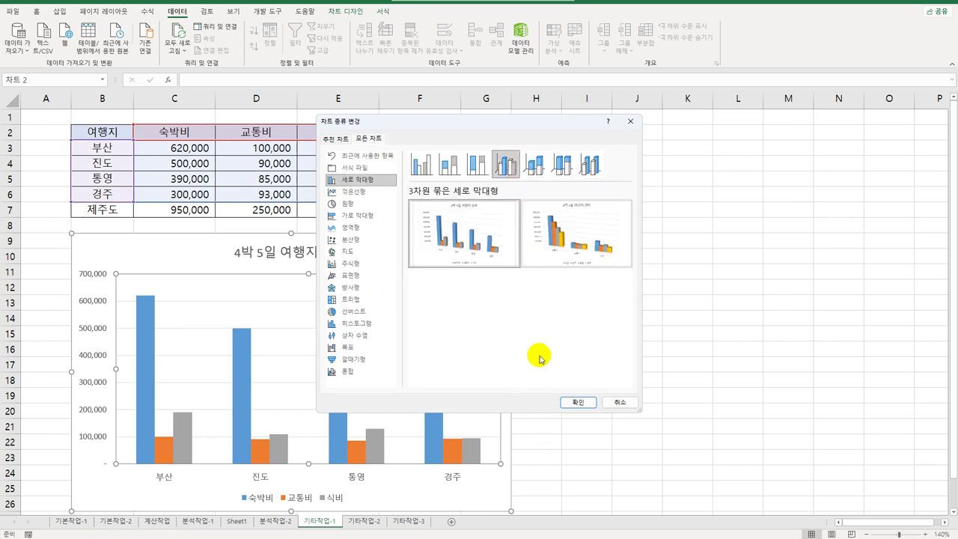
{"action": "left_click", "coordinate": [579, 402]}
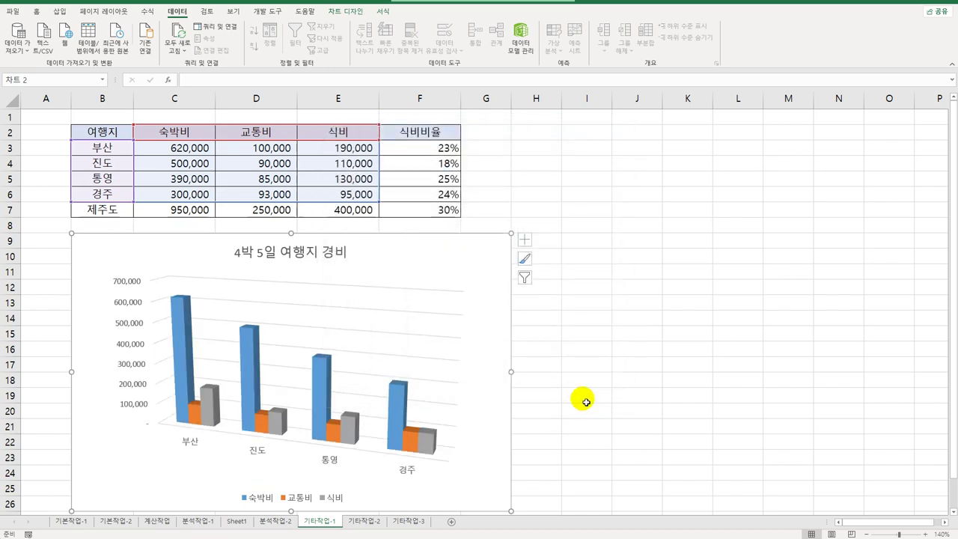
Turn on 직각으로 축 고정 in the chart's 3차원 회전 settings
{"action": "right_click", "coordinate": [182, 334]}
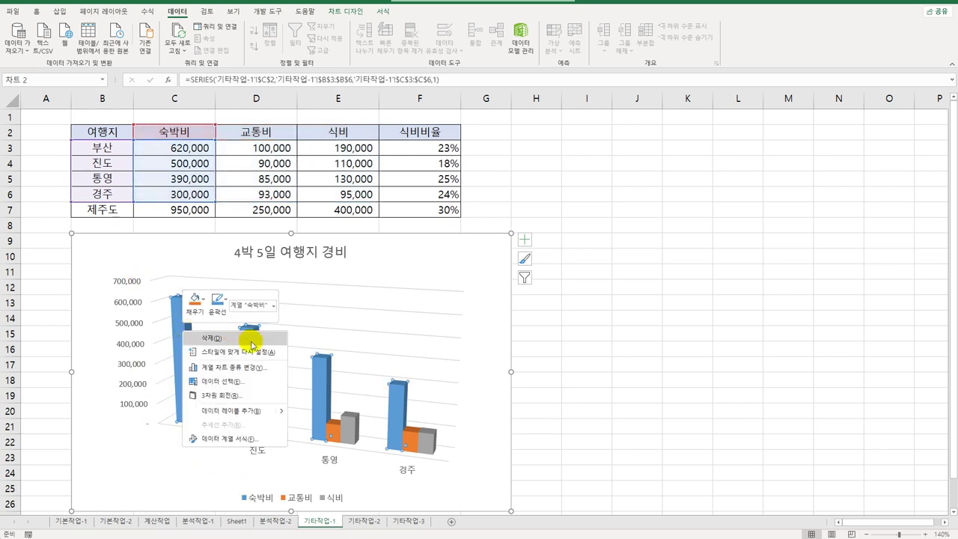
{"action": "left_click", "coordinate": [244, 394]}
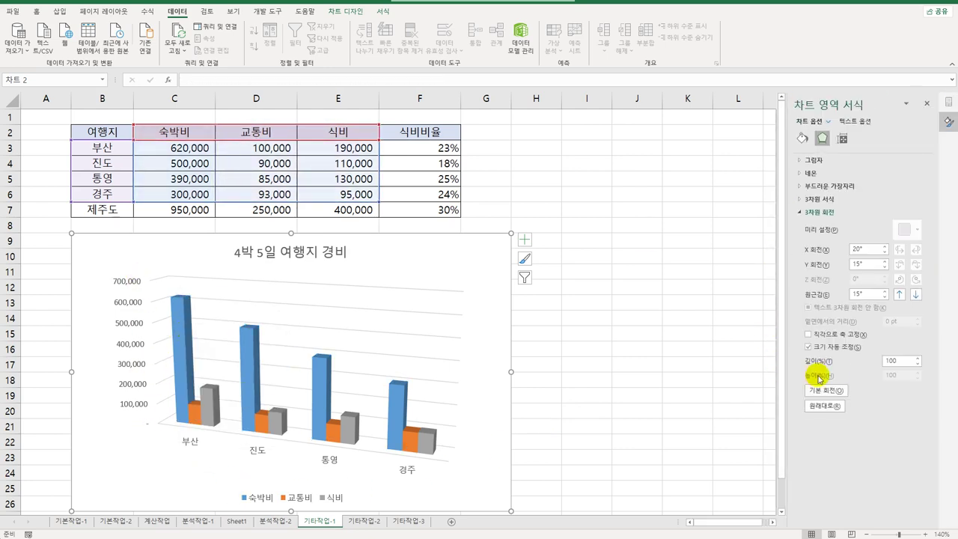
{"action": "left_click", "coordinate": [836, 338]}
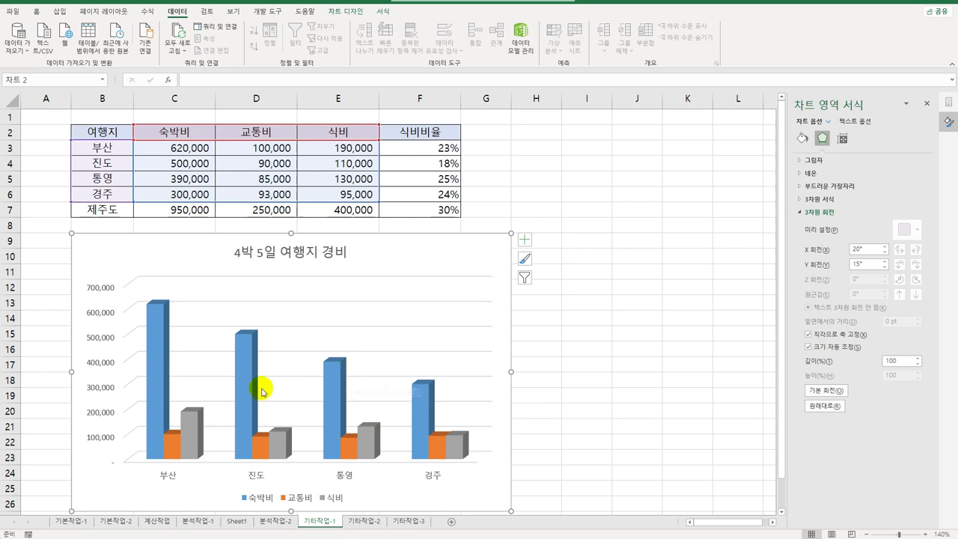
Set the 간격 너비 of the chart's data series to 150%
{"action": "left_click", "coordinate": [243, 350]}
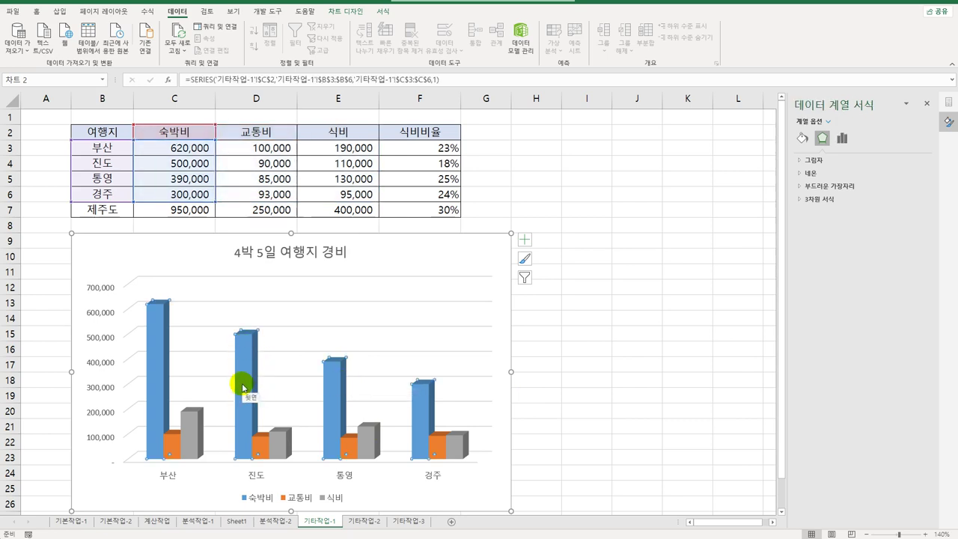
{"action": "left_click", "coordinate": [841, 138]}
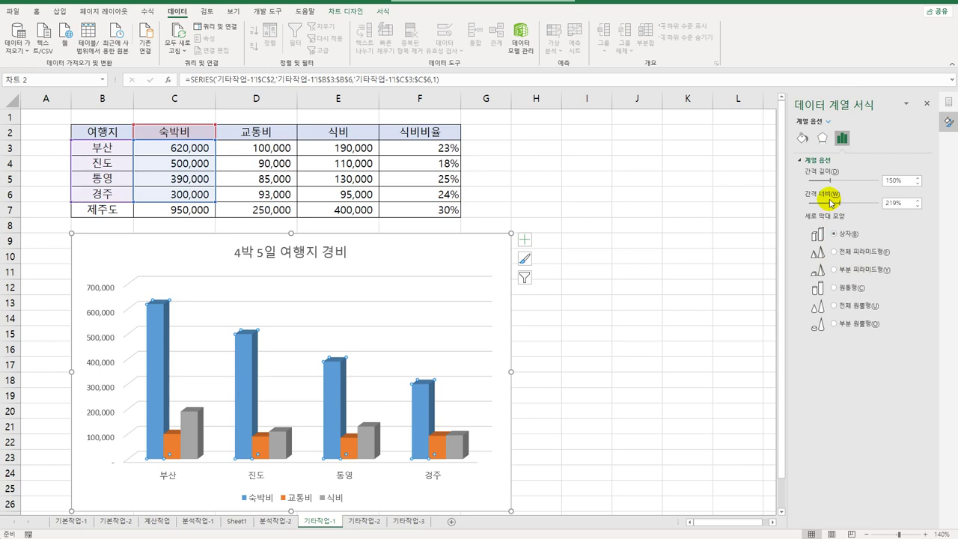
{"action": "left_click", "coordinate": [906, 203]}
{"action": "type", "text": "150"}
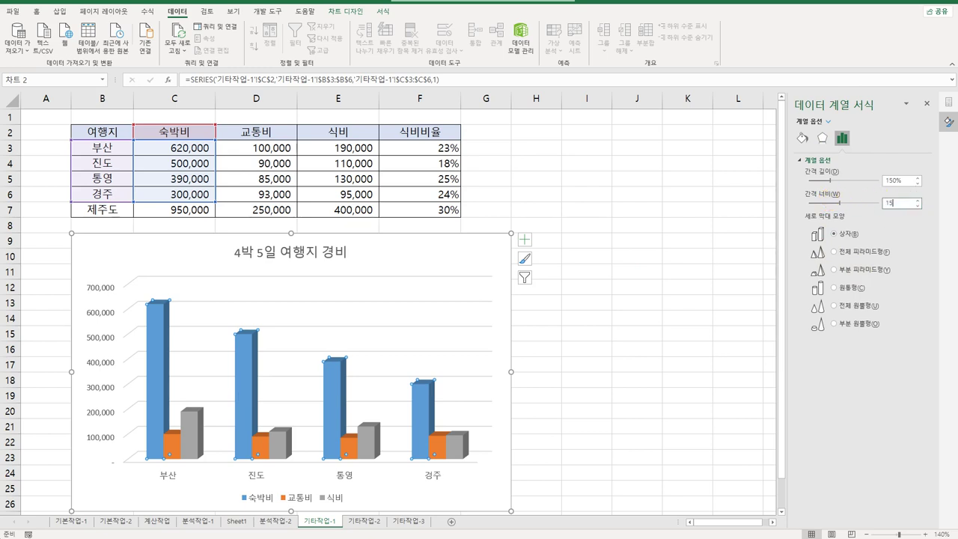
{"action": "key", "text": "Return"}
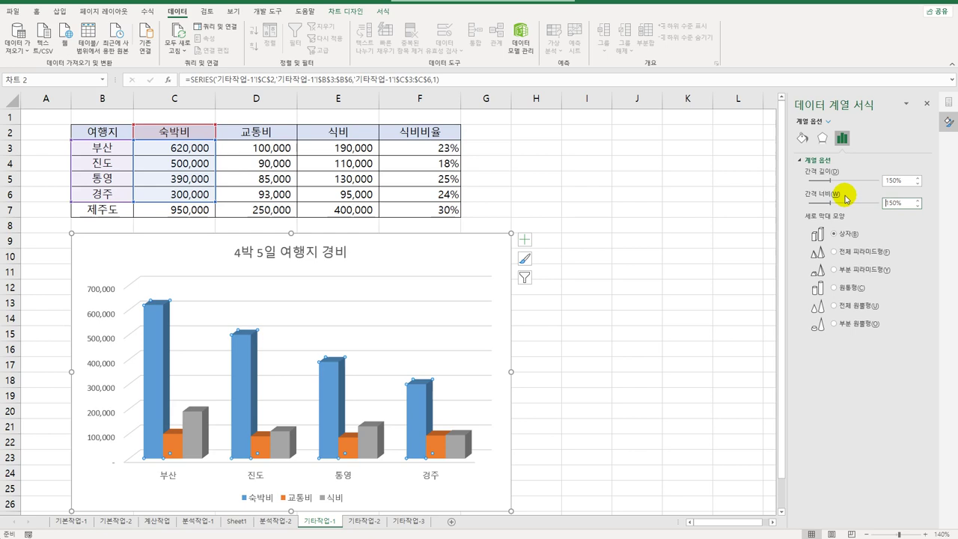
{"action": "left_click", "coordinate": [526, 243]}
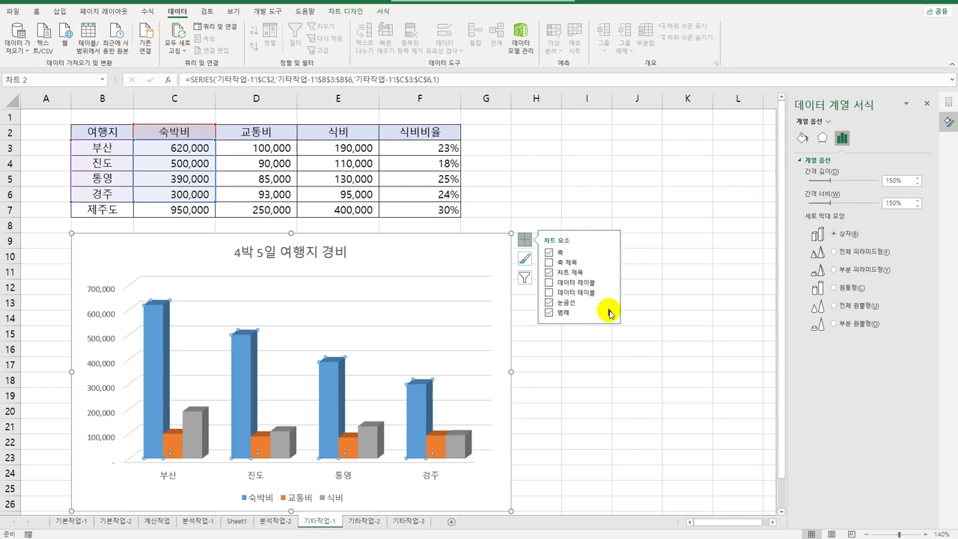
{"action": "left_click", "coordinate": [610, 312]}
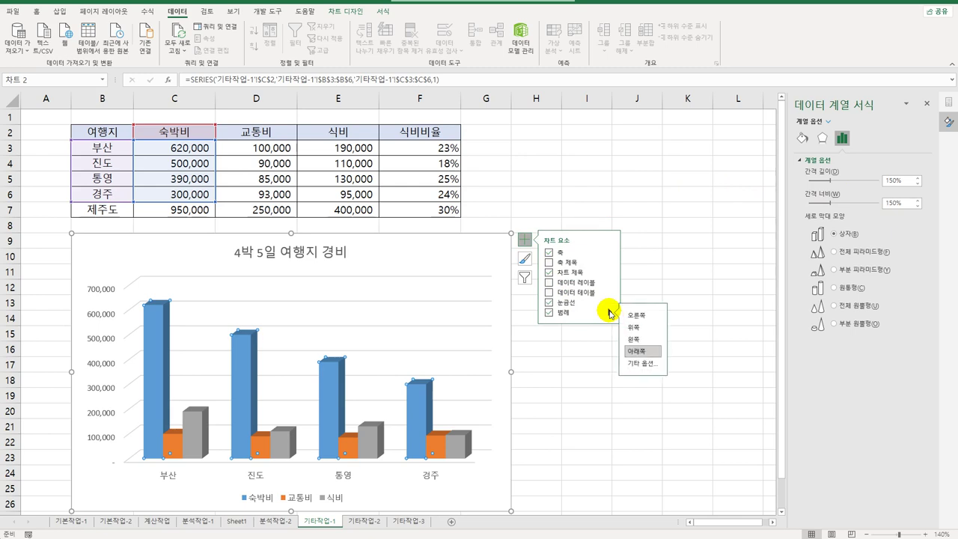
{"action": "left_click", "coordinate": [648, 291]}
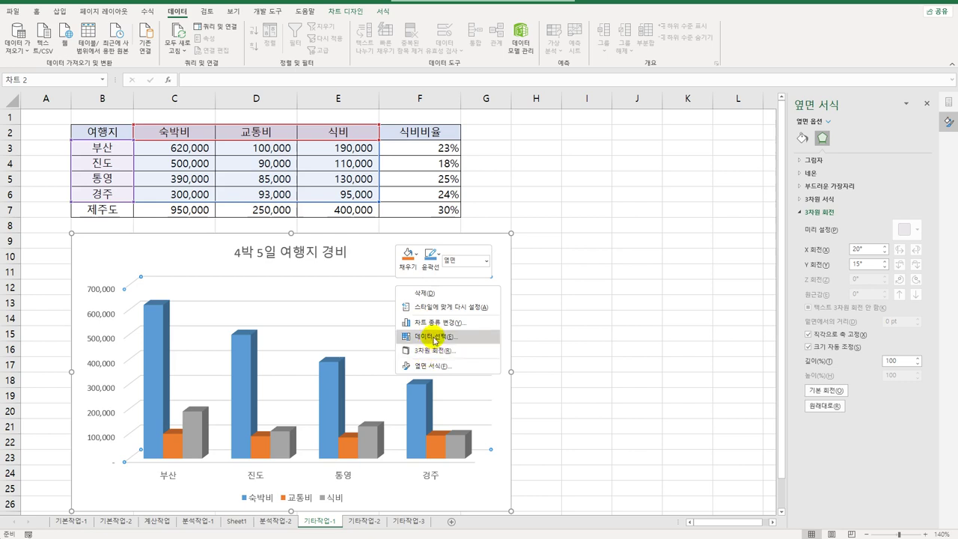
Reorder the series in the chart's source data so 교통비 comes after 식비
{"action": "left_click", "coordinate": [427, 336]}
{"action": "left_click_drag", "start_coordinate": [494, 180], "coordinate": [607, 176]}
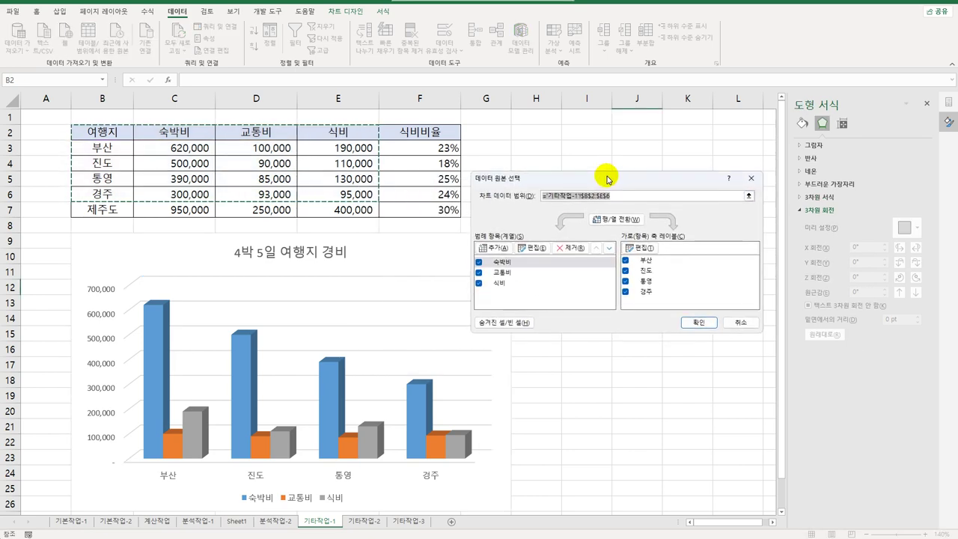
{"action": "left_click", "coordinate": [500, 261]}
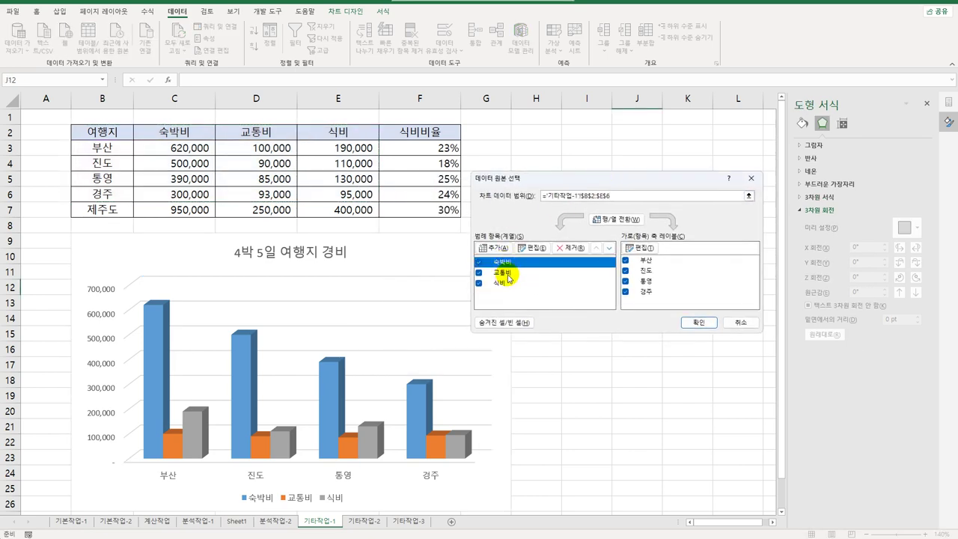
{"action": "left_click", "coordinate": [507, 274]}
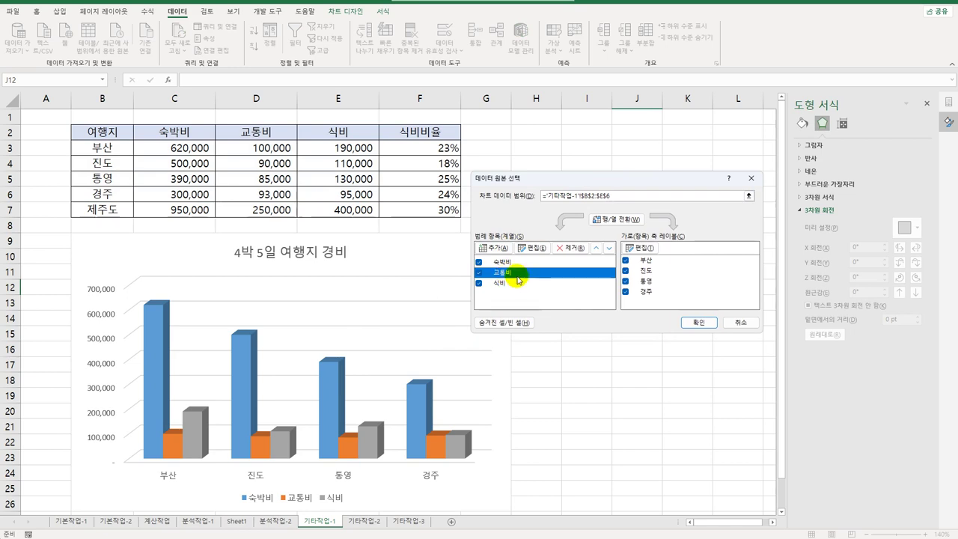
{"action": "left_click", "coordinate": [609, 249]}
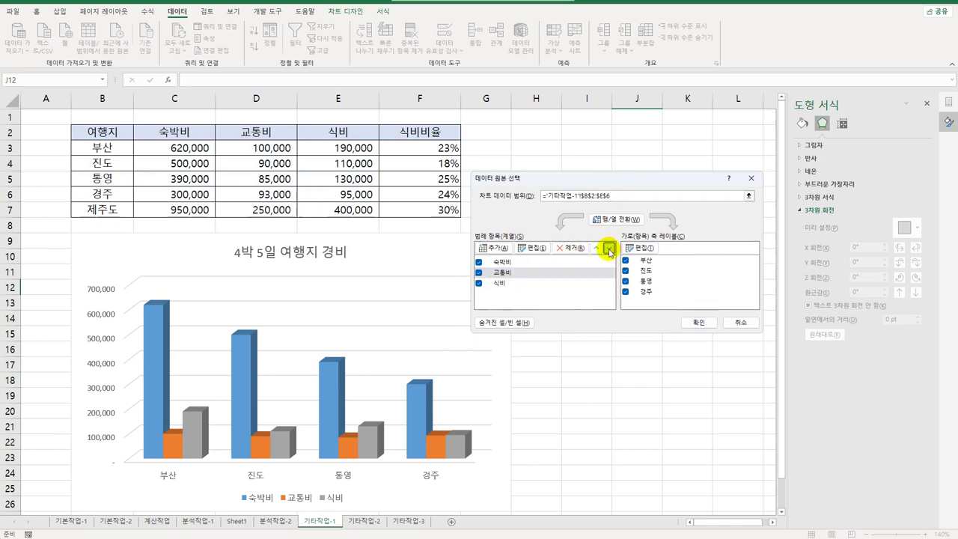
{"action": "left_click", "coordinate": [517, 261]}
{"action": "left_click", "coordinate": [512, 274]}
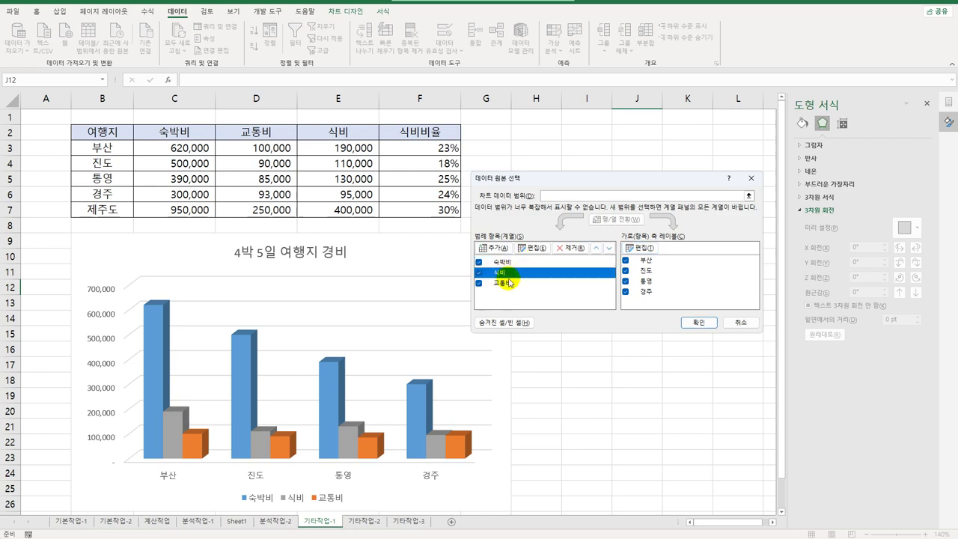
{"action": "left_click", "coordinate": [507, 284]}
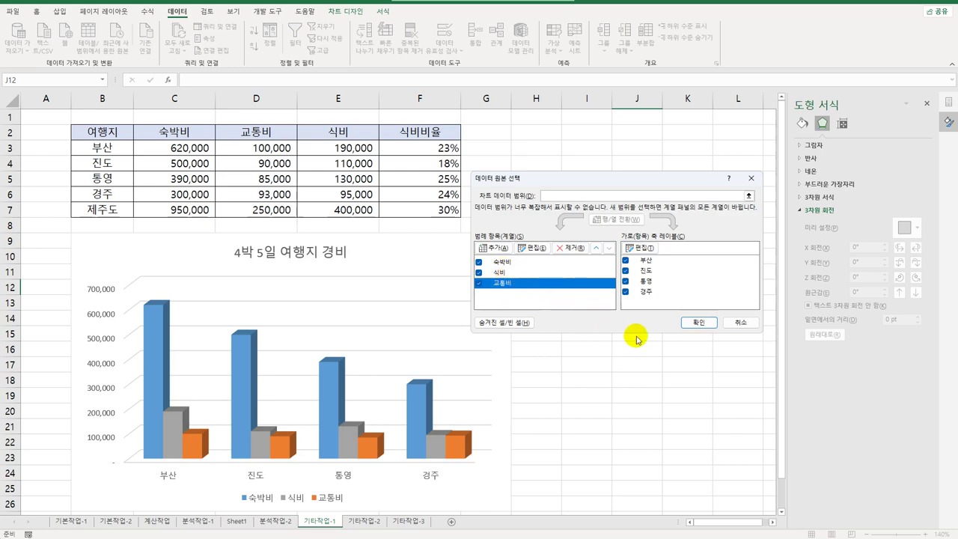
{"action": "left_click", "coordinate": [694, 323]}
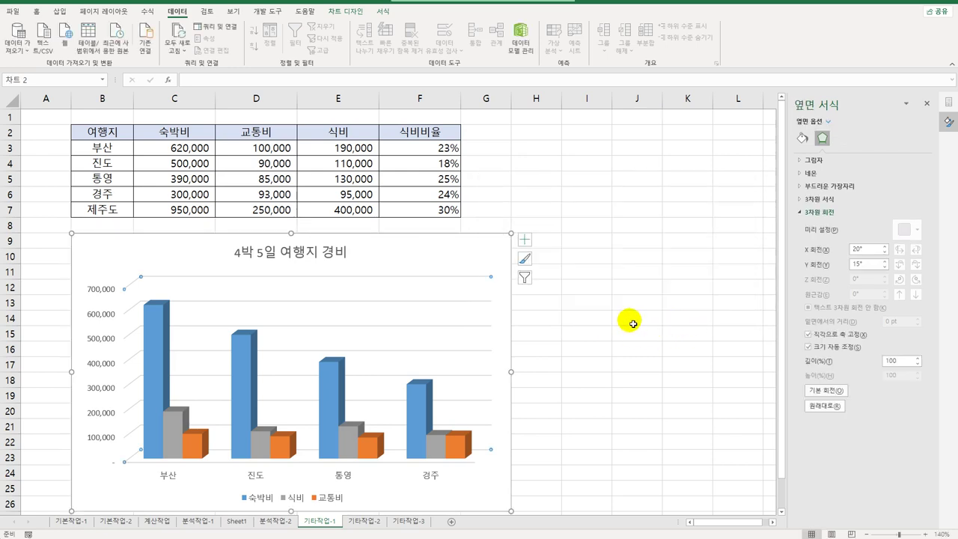
Add a data callout (데이터 설명선) to only the 진도 data point of the 식비 series
{"action": "left_click", "coordinate": [262, 449]}
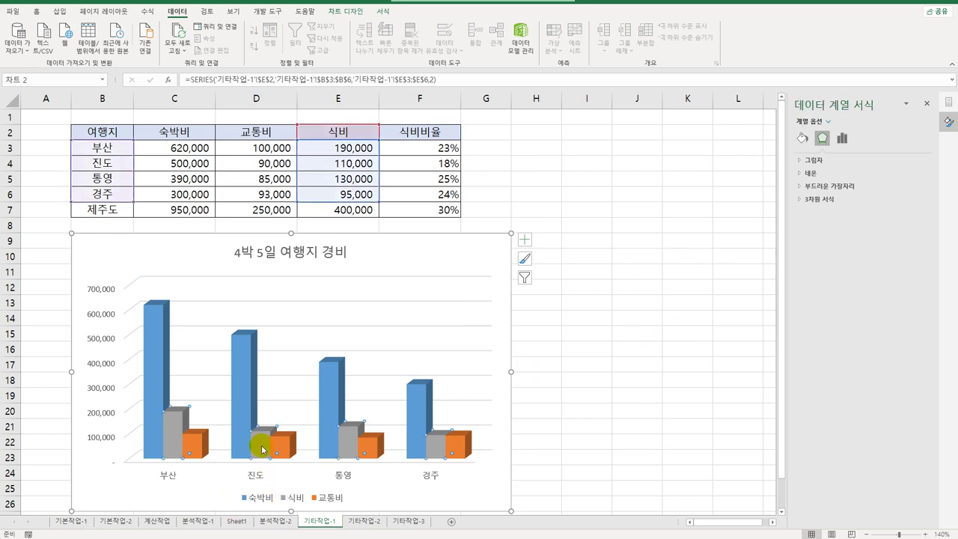
{"action": "left_click", "coordinate": [262, 449]}
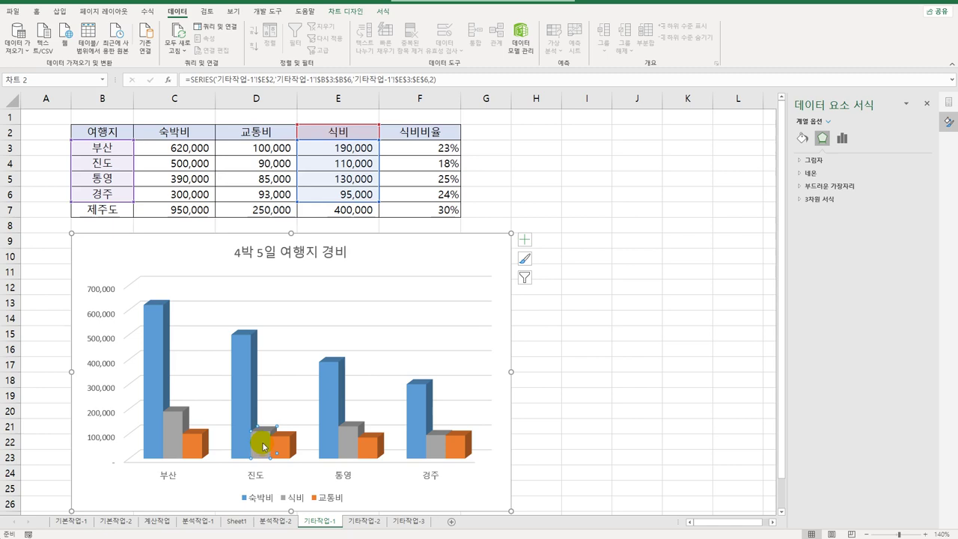
{"action": "right_click", "coordinate": [264, 443]}
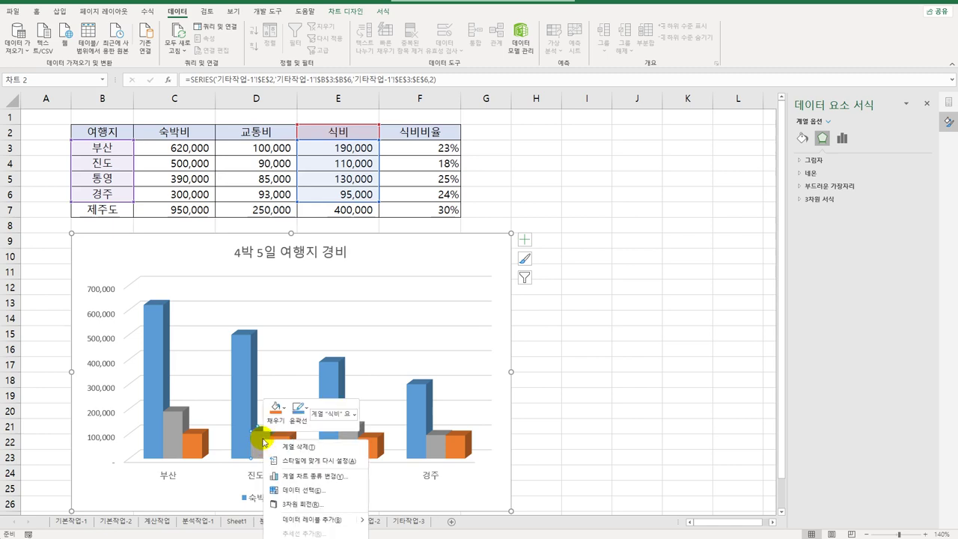
{"action": "scroll", "coordinate": [577, 321], "scroll_direction": "down", "scroll_amount": 3}
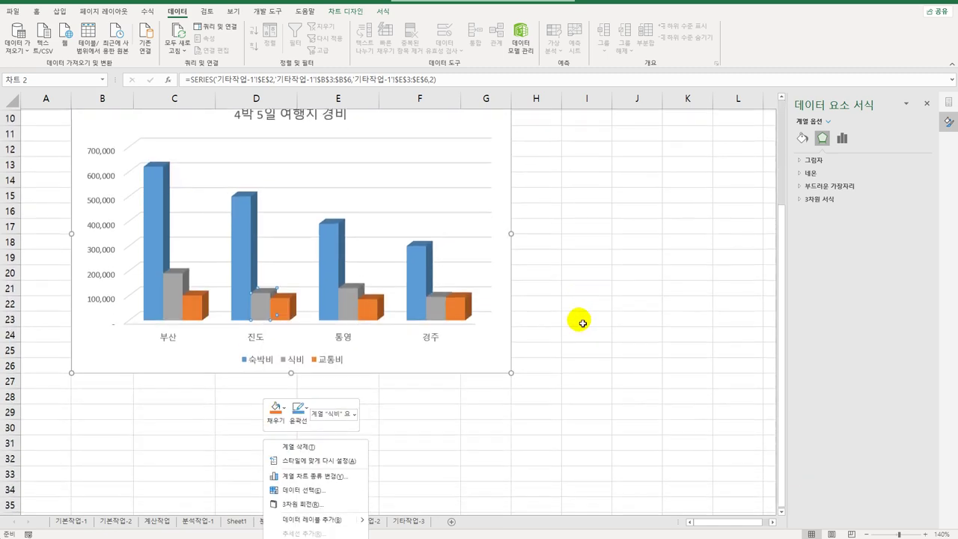
{"action": "right_click", "coordinate": [262, 292]}
{"action": "mouse_move", "coordinate": [359, 375]}
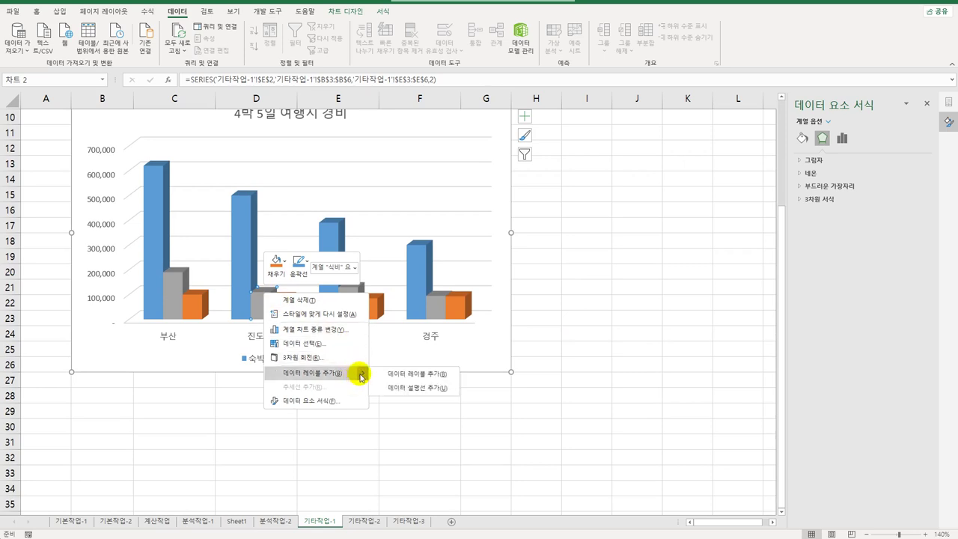
{"action": "left_click", "coordinate": [404, 388]}
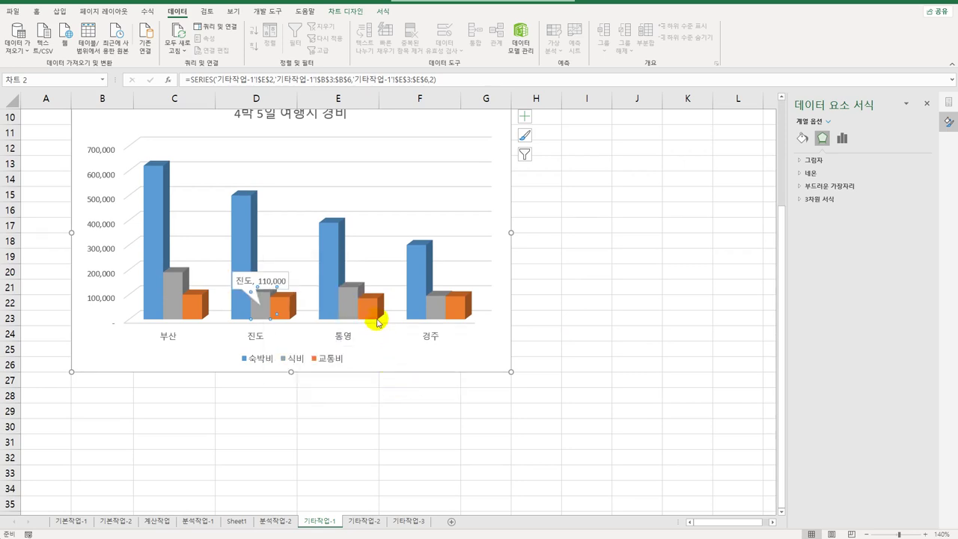
Add a data callout (데이터 설명선) to the 경주 data point of the 식비 series
{"action": "left_click", "coordinate": [431, 303]}
{"action": "right_click", "coordinate": [435, 304]}
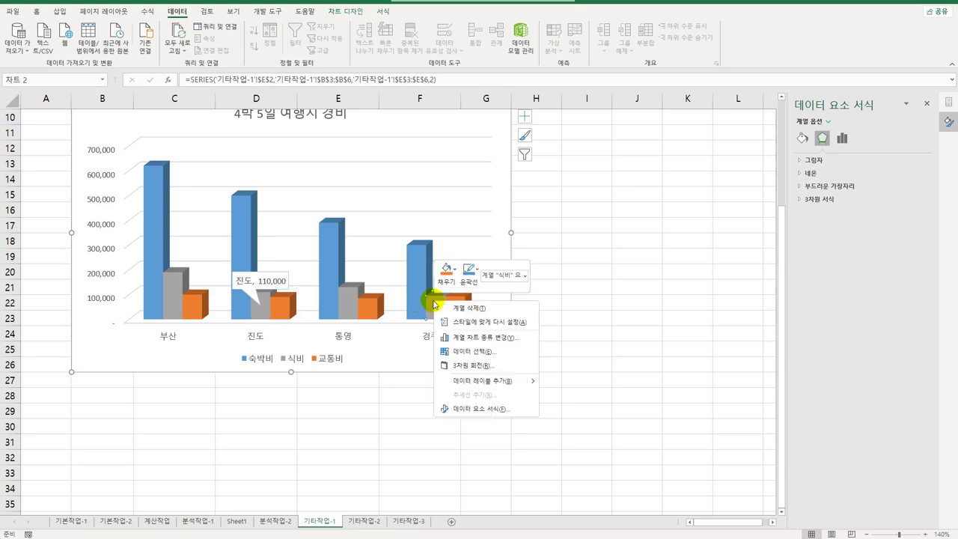
{"action": "mouse_move", "coordinate": [535, 382]}
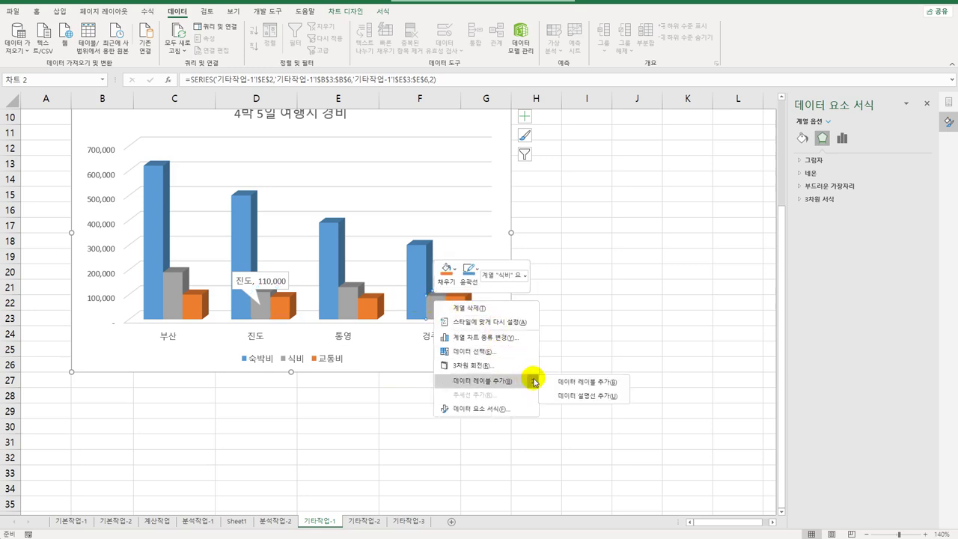
{"action": "left_click", "coordinate": [577, 396]}
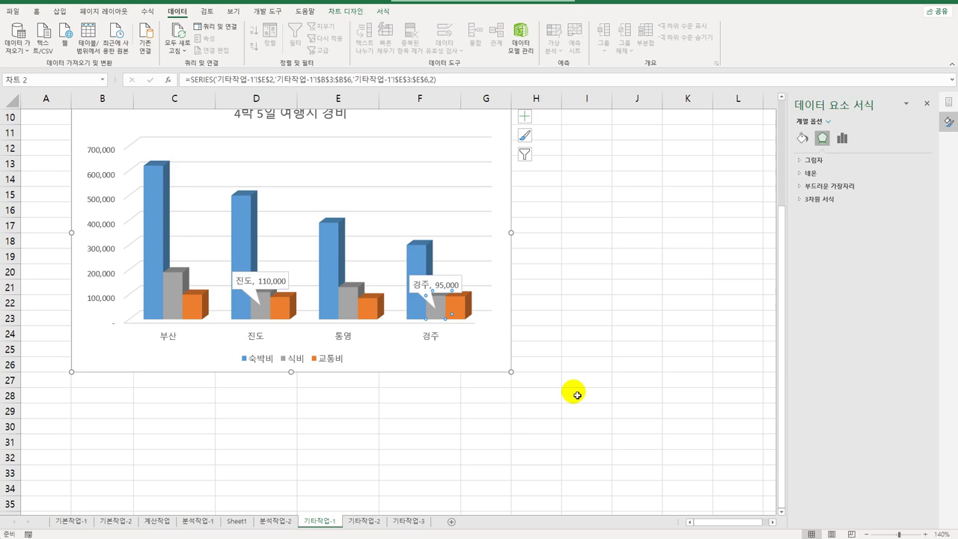
Set the display unit (표시 단위) of the chart's vertical value axis to 천, with its unit label shown
{"action": "left_click", "coordinate": [110, 205]}
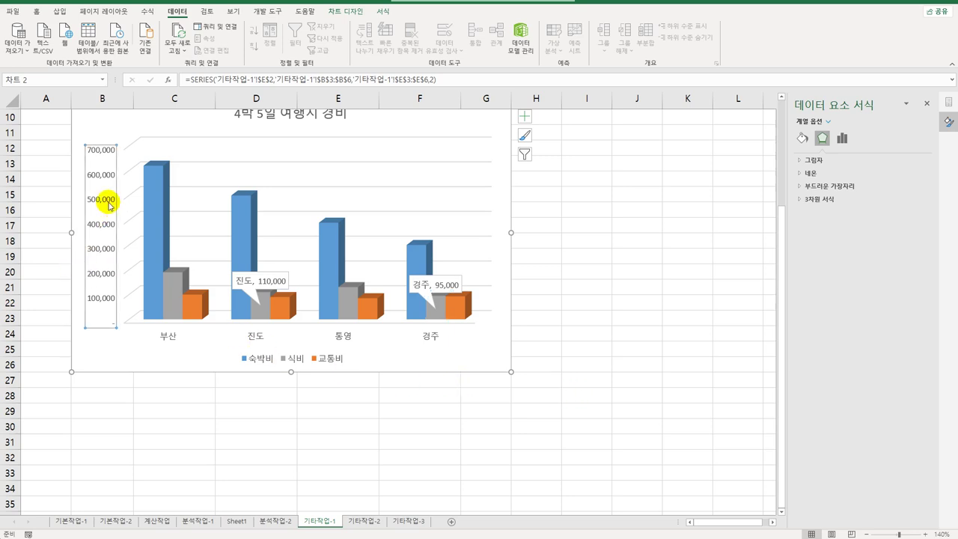
{"action": "scroll", "coordinate": [83, 274], "scroll_direction": "up", "scroll_amount": 3}
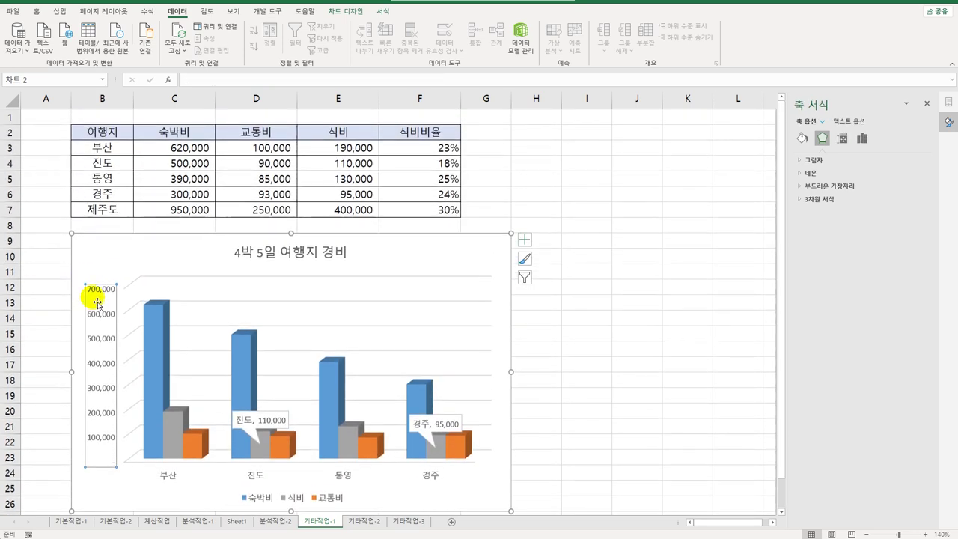
{"action": "left_click", "coordinate": [862, 138]}
{"action": "left_click", "coordinate": [814, 159]}
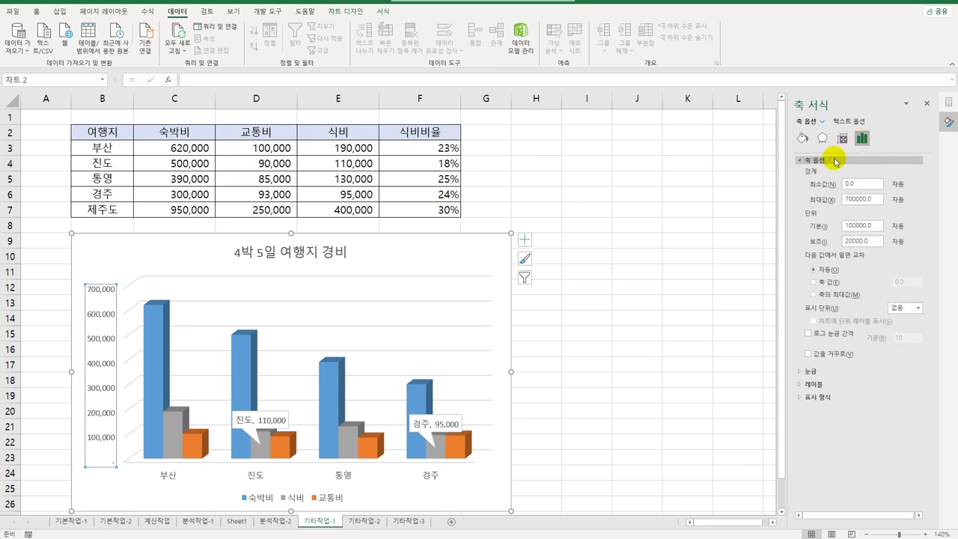
{"action": "left_click", "coordinate": [909, 307]}
{"action": "left_click", "coordinate": [902, 338]}
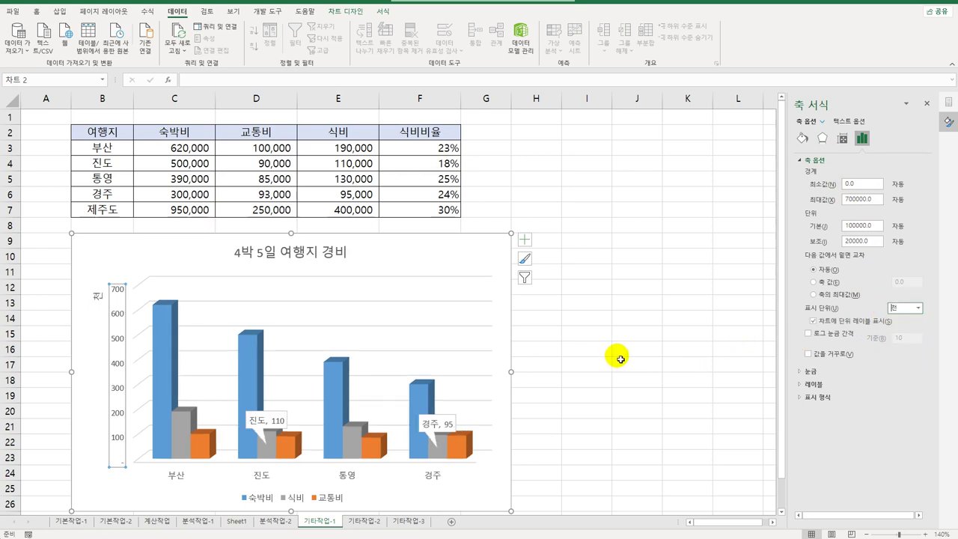
Set the text direction of the value axis's 천 unit label to 가로
{"action": "left_click", "coordinate": [96, 297]}
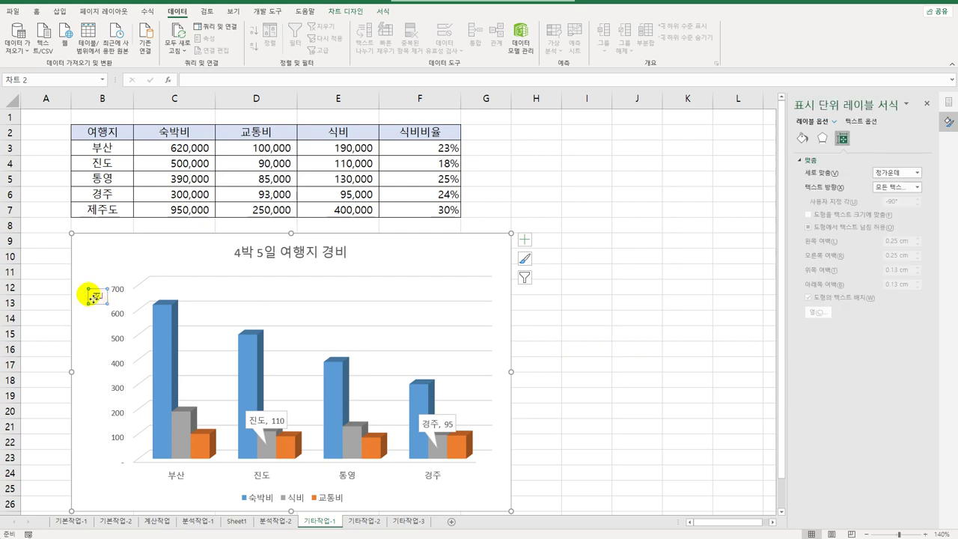
{"action": "left_click", "coordinate": [915, 187]}
{"action": "left_click", "coordinate": [906, 208]}
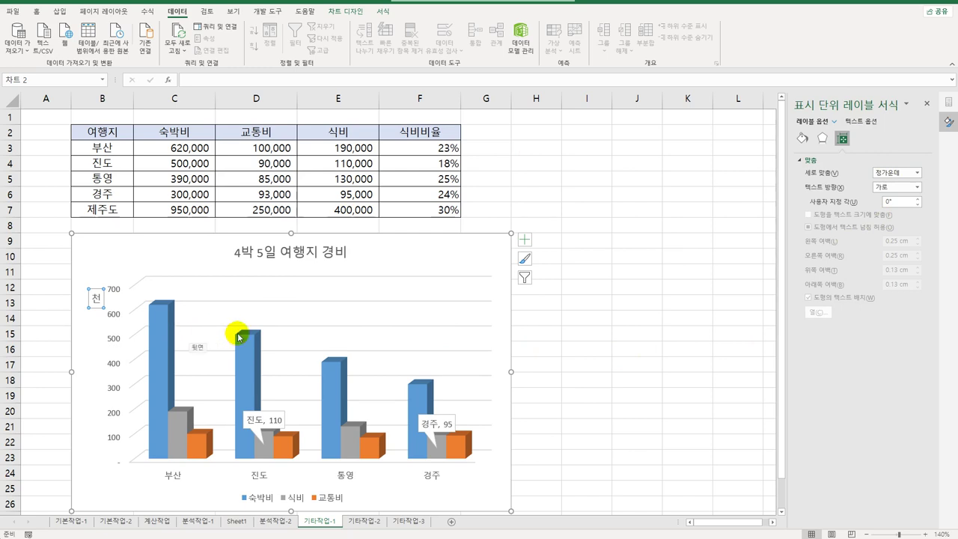
Set the font of the whole chart area to HY중고딕
{"action": "left_click", "coordinate": [436, 260]}
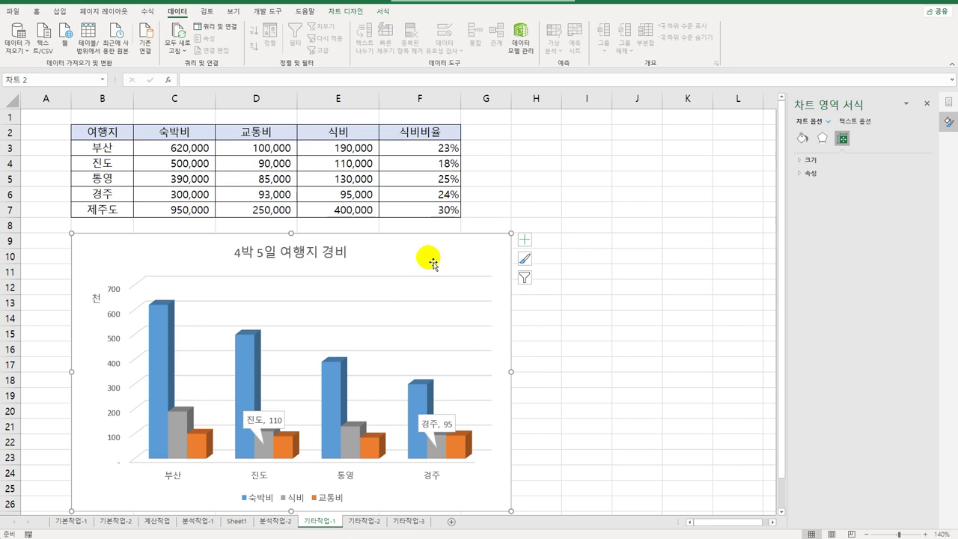
{"action": "left_click", "coordinate": [37, 12]}
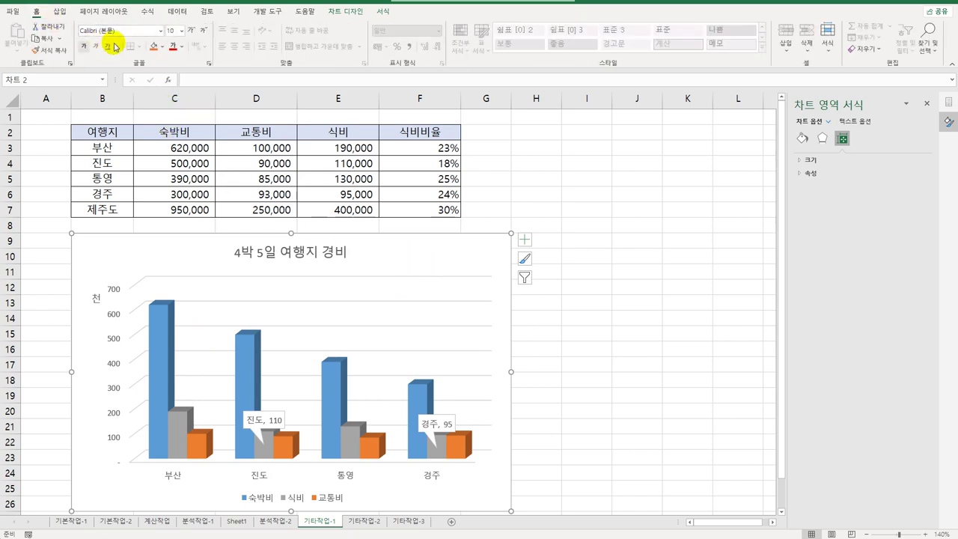
{"action": "left_click", "coordinate": [160, 31]}
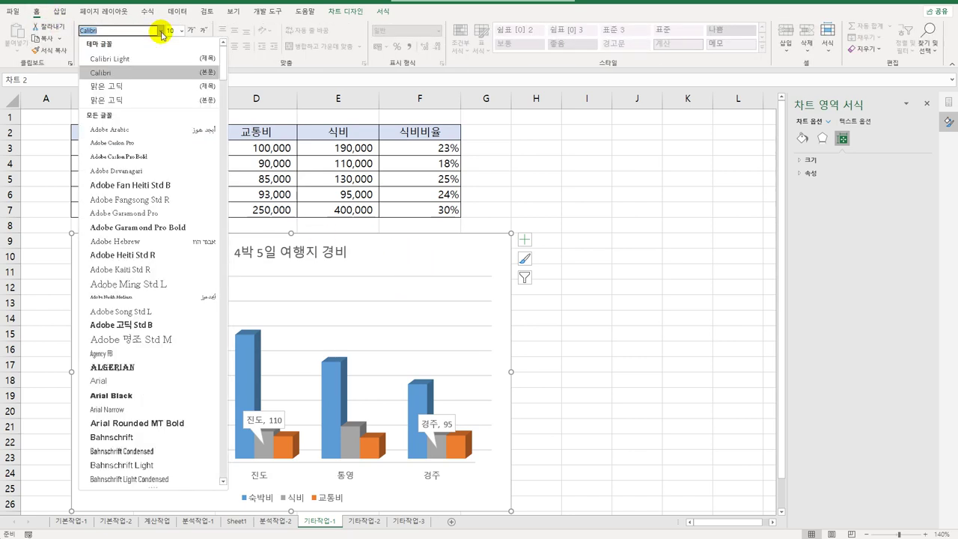
{"action": "scroll", "coordinate": [187, 337], "scroll_direction": "down", "scroll_amount": 10}
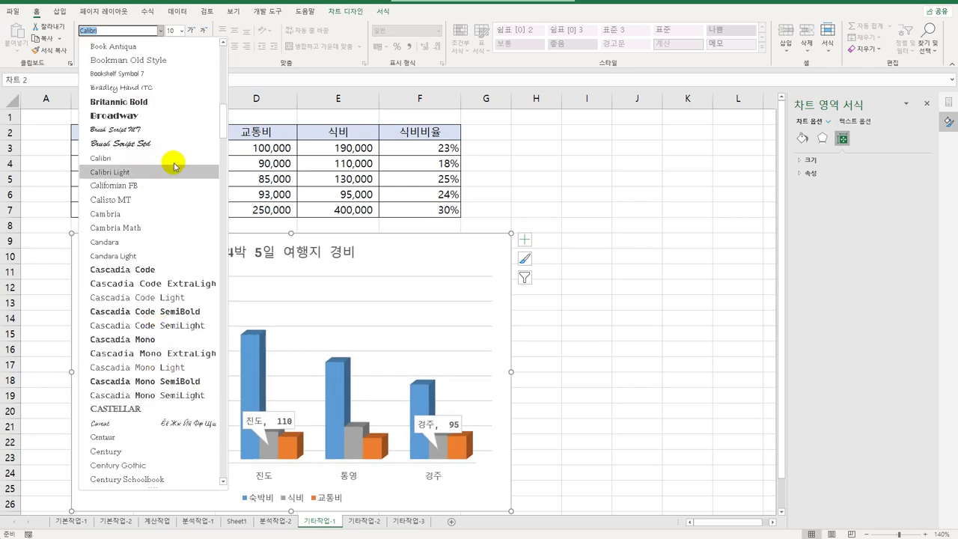
{"action": "left_click_drag", "start_coordinate": [222, 118], "coordinate": [217, 227]}
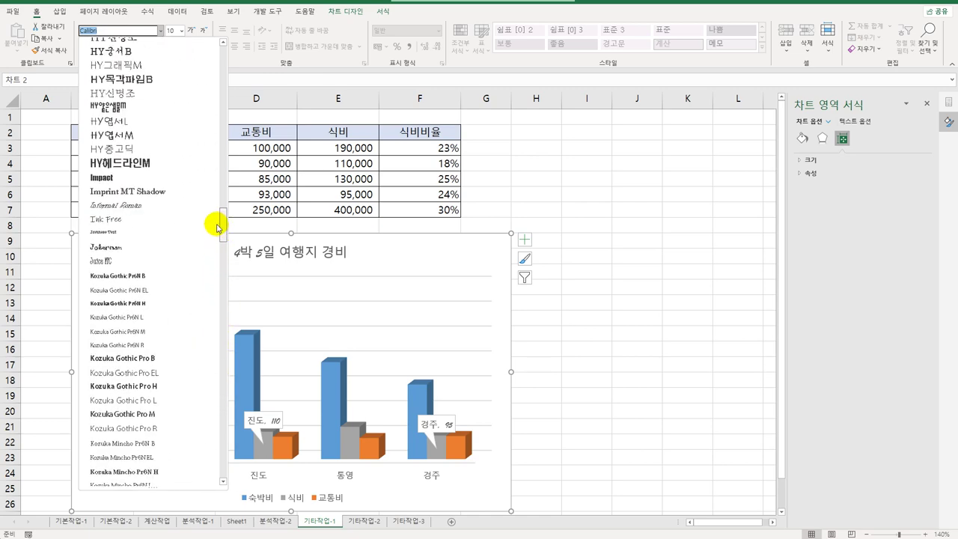
{"action": "left_click", "coordinate": [142, 150]}
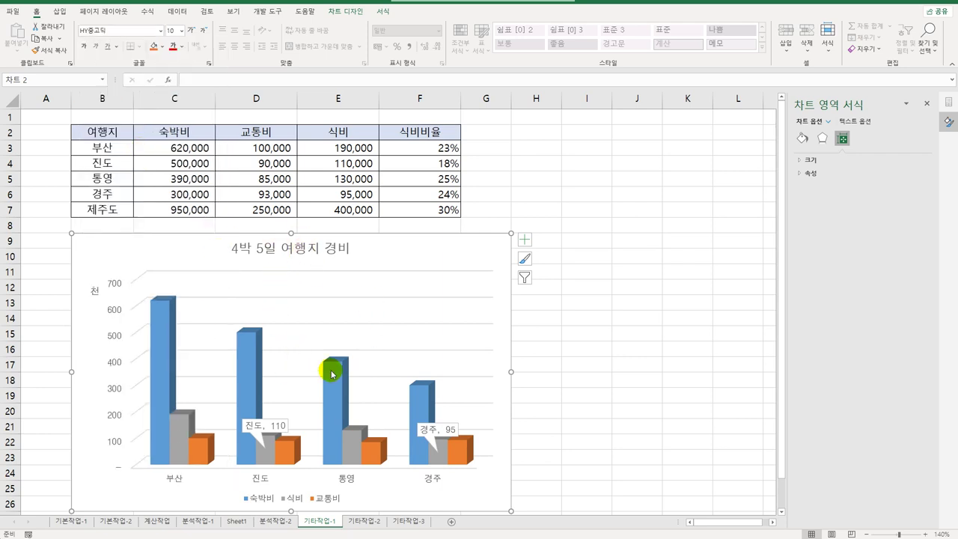
Apply the smallest orange glow (네온) variation to the chart area as a shape effect, then deselect the chart
{"action": "scroll", "coordinate": [549, 312], "scroll_direction": "down", "scroll_amount": 3}
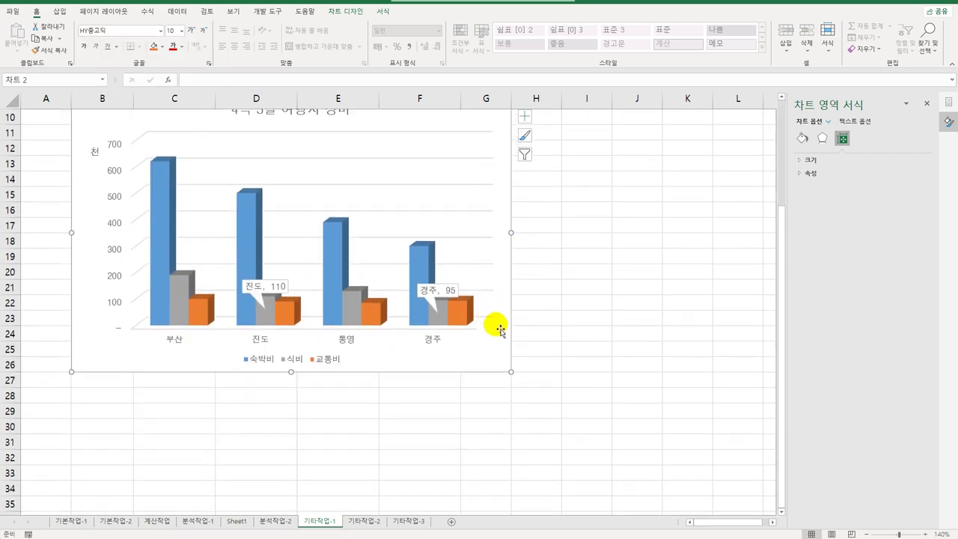
{"action": "left_click", "coordinate": [499, 329]}
{"action": "left_click", "coordinate": [498, 349]}
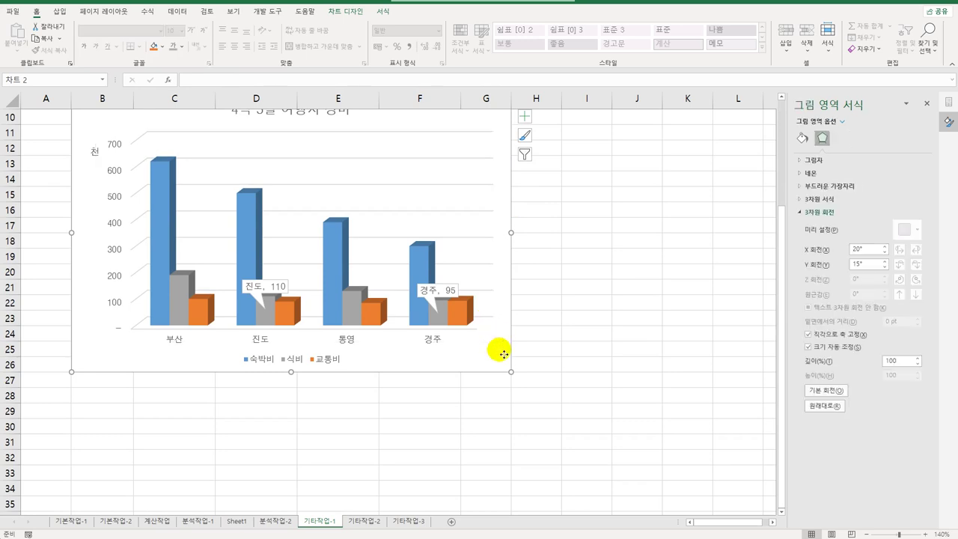
{"action": "left_click", "coordinate": [383, 11]}
{"action": "left_click", "coordinate": [399, 49]}
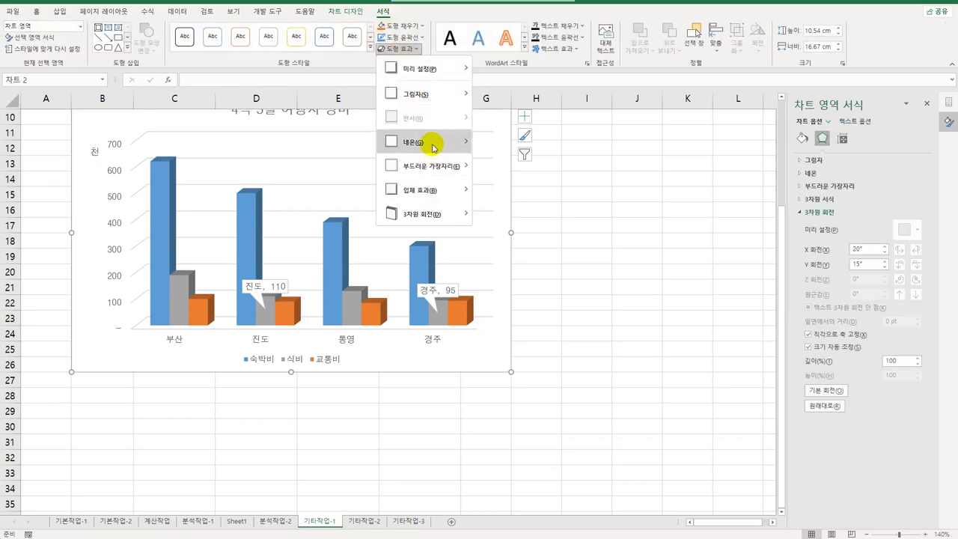
{"action": "mouse_move", "coordinate": [433, 147]}
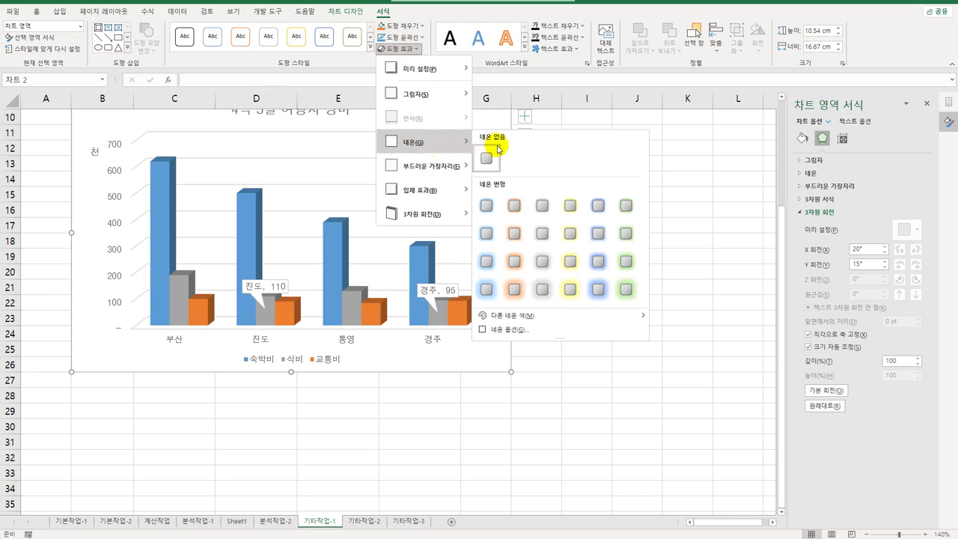
{"action": "left_click", "coordinate": [515, 207]}
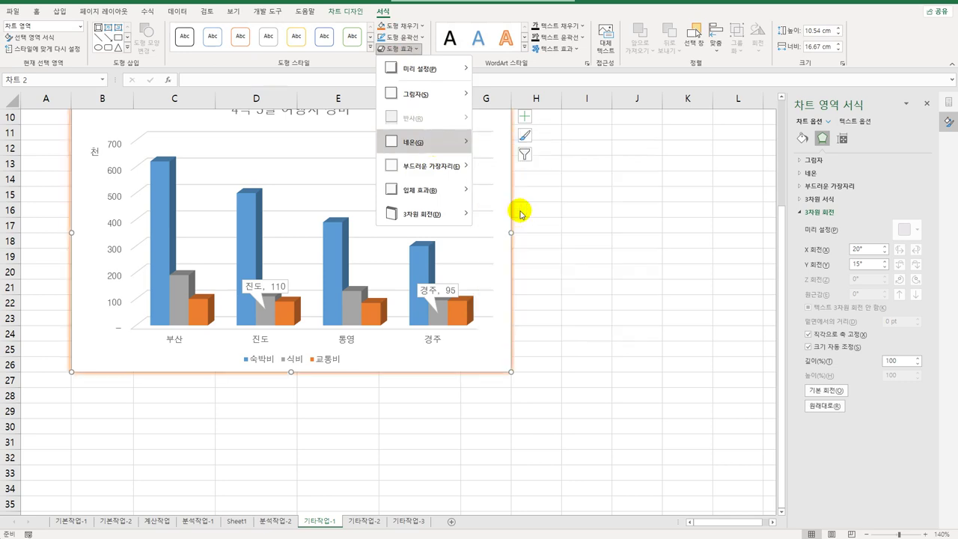
{"action": "left_click", "coordinate": [584, 258]}
{"action": "scroll", "coordinate": [586, 285], "scroll_direction": "up", "scroll_amount": 3}
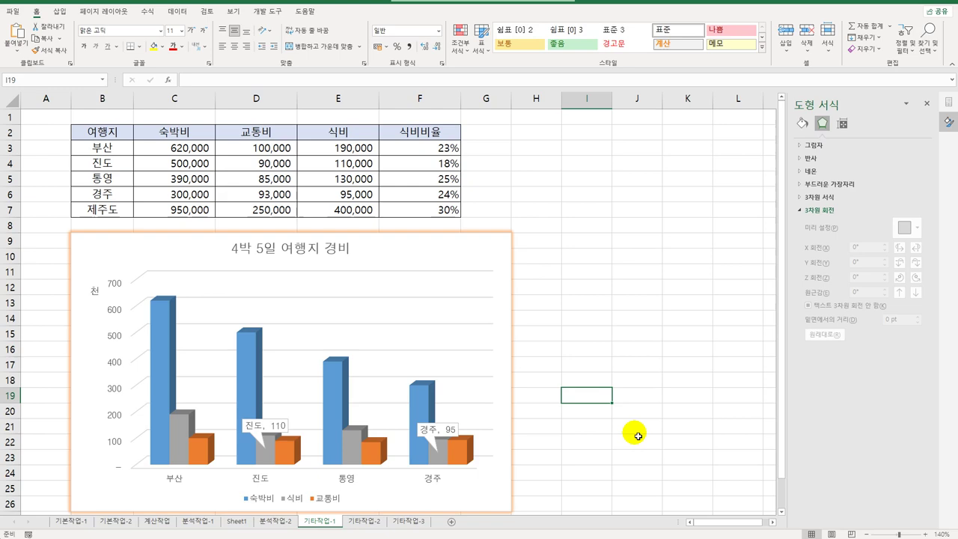
On the 기타작업-2 sheet, draw a form-control button (단추) covering cells H2:I3
{"action": "left_click", "coordinate": [367, 521]}
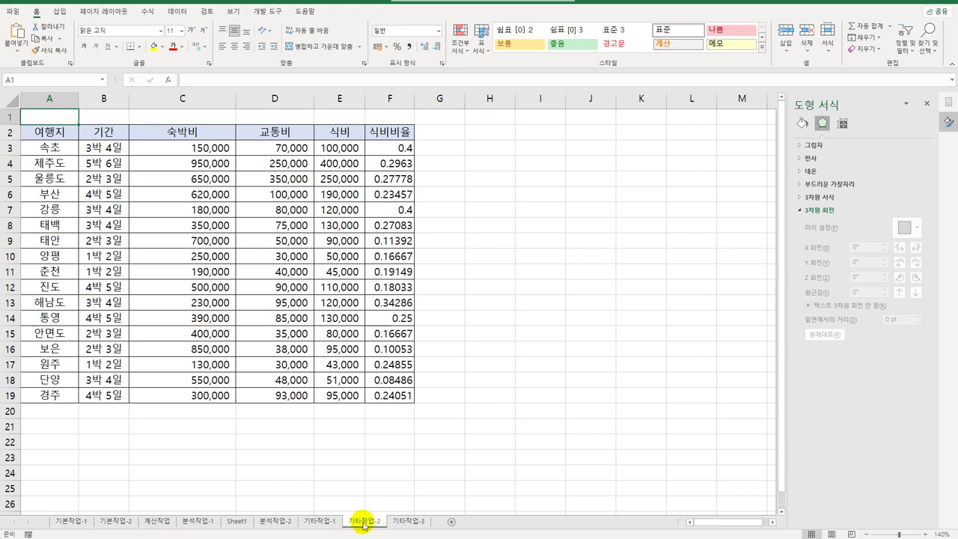
{"action": "left_click", "coordinate": [264, 12]}
{"action": "left_click", "coordinate": [208, 41]}
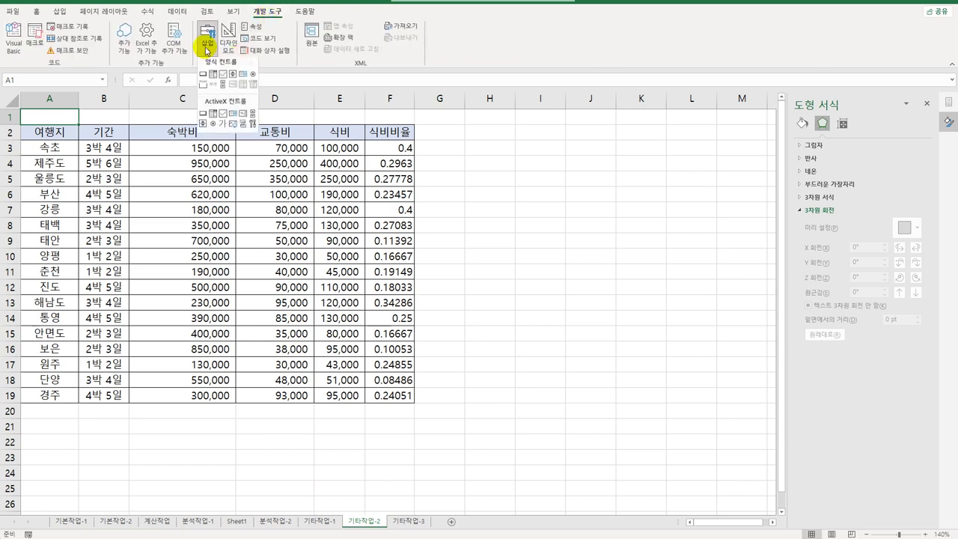
{"action": "left_click", "coordinate": [203, 77]}
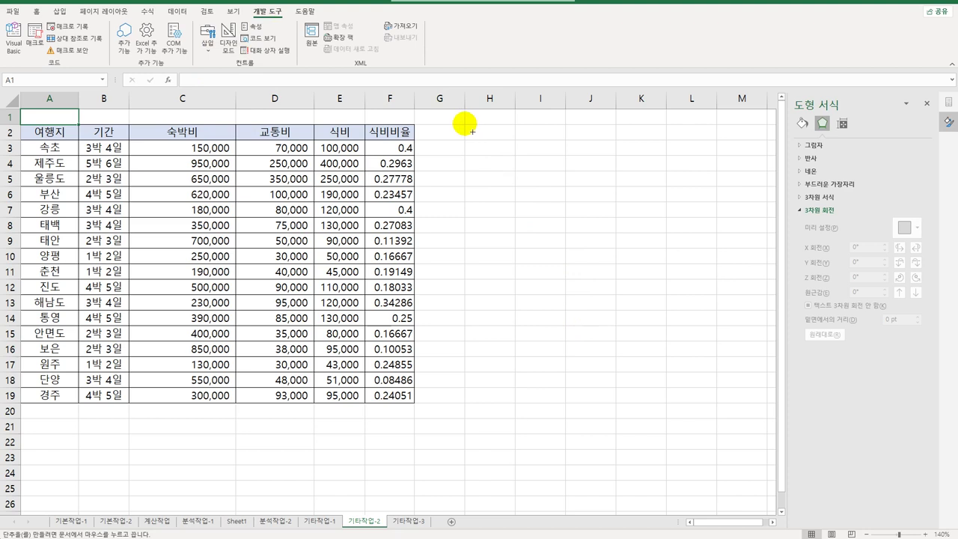
{"action": "left_click_drag", "start_coordinate": [464, 124], "coordinate": [563, 159]}
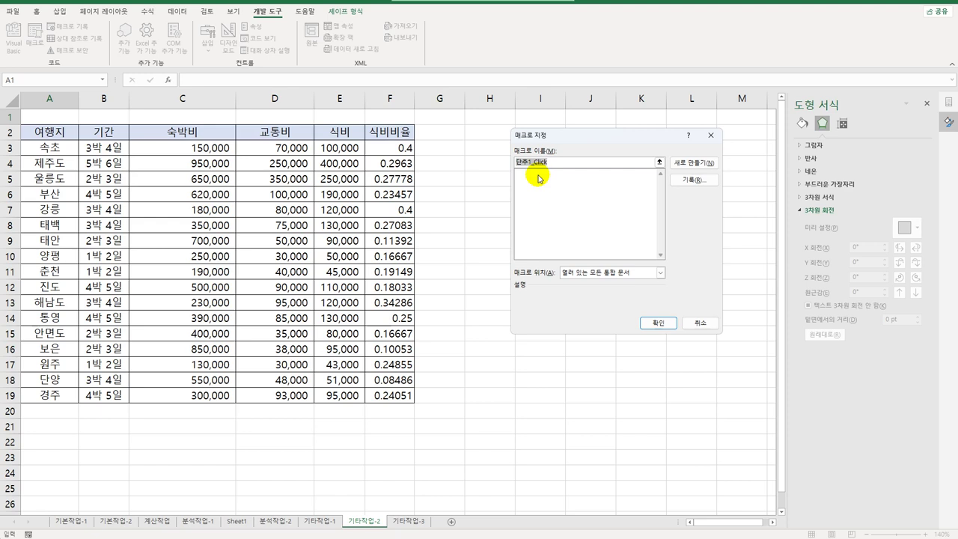
Name the button's macro 평수비교 and start recording it in the current workbook (현재 통합 문서)
{"action": "type", "text": "서"}
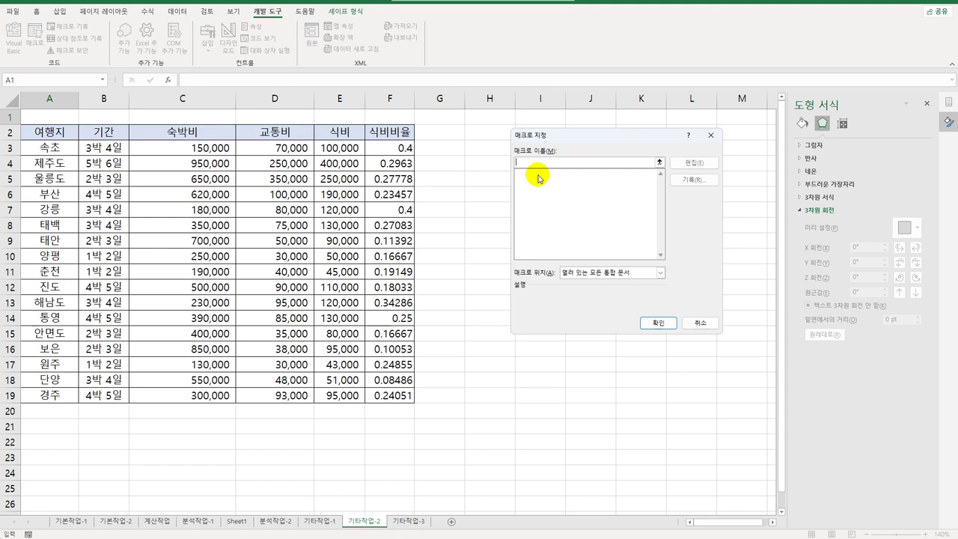
{"action": "type", "text": "수비"}
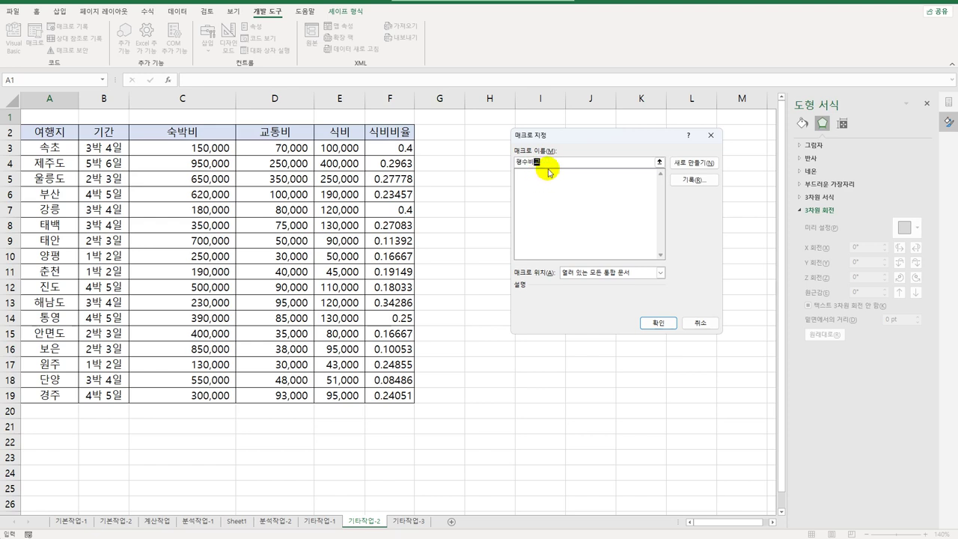
{"action": "type", "text": "교"}
{"action": "left_click", "coordinate": [681, 179]}
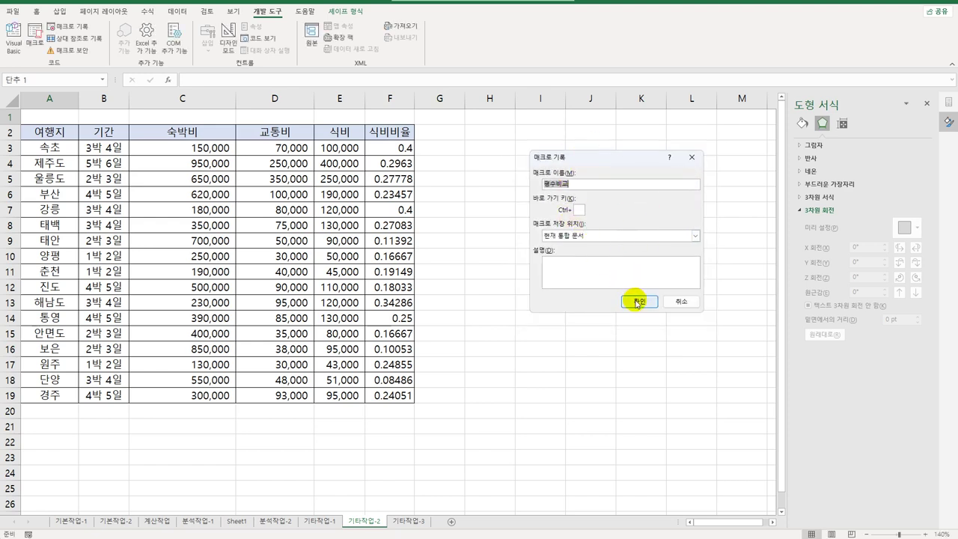
{"action": "left_click", "coordinate": [638, 303]}
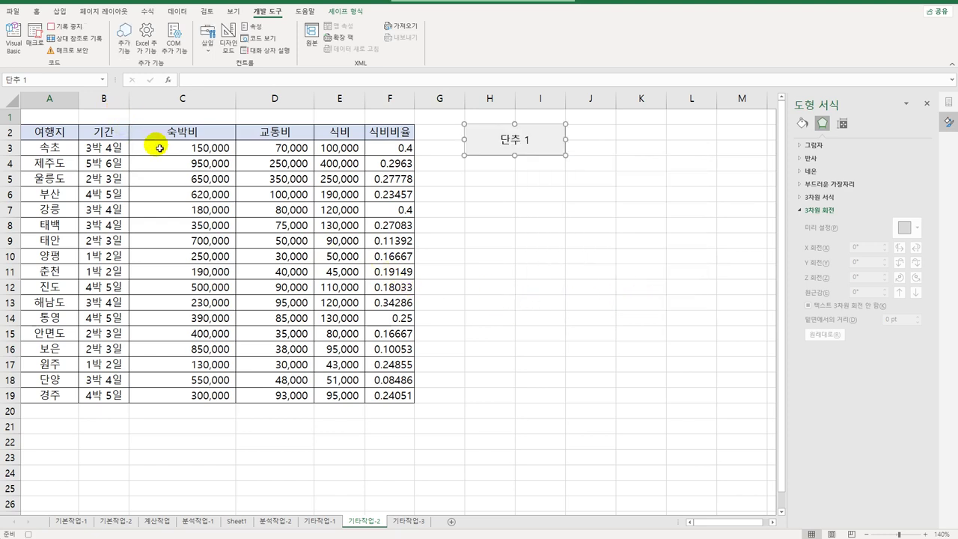
Open the custom number format (사용자 지정) for the 숙박비 values in C3:C19 and clear the existing format code
{"action": "left_click_drag", "start_coordinate": [160, 148], "coordinate": [145, 396]}
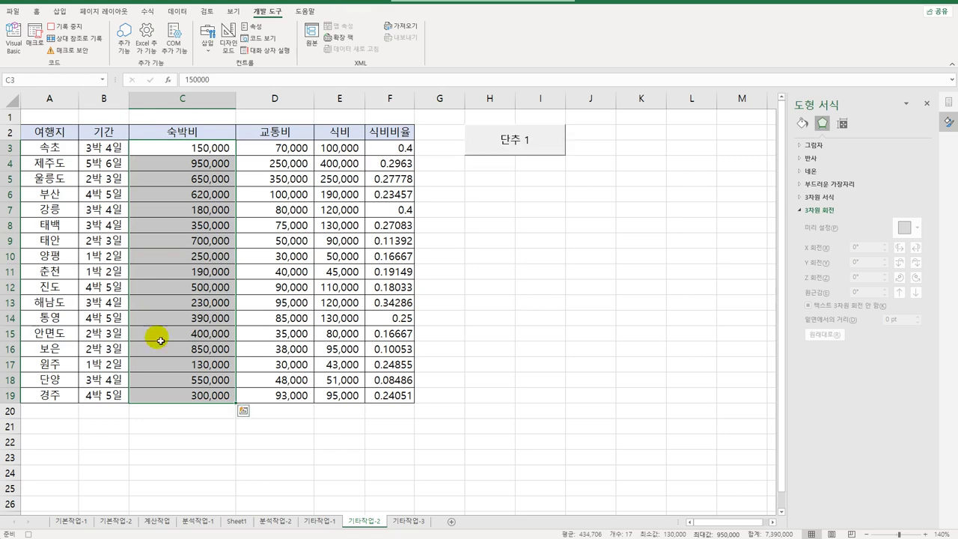
{"action": "right_click", "coordinate": [176, 149]}
{"action": "left_click", "coordinate": [254, 367]}
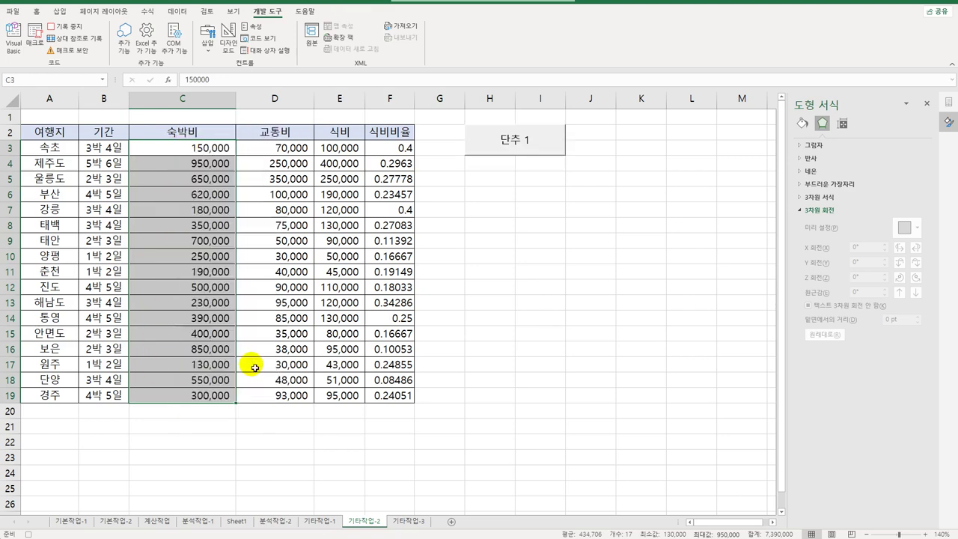
{"action": "left_click_drag", "start_coordinate": [258, 224], "coordinate": [470, 196]}
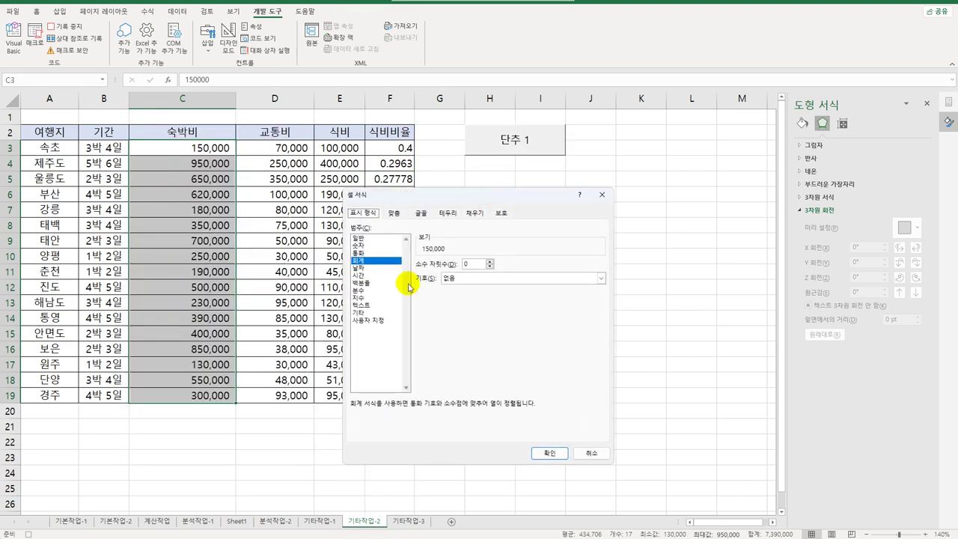
{"action": "left_click", "coordinate": [370, 322]}
{"action": "left_click_drag", "start_coordinate": [531, 272], "coordinate": [416, 271]}
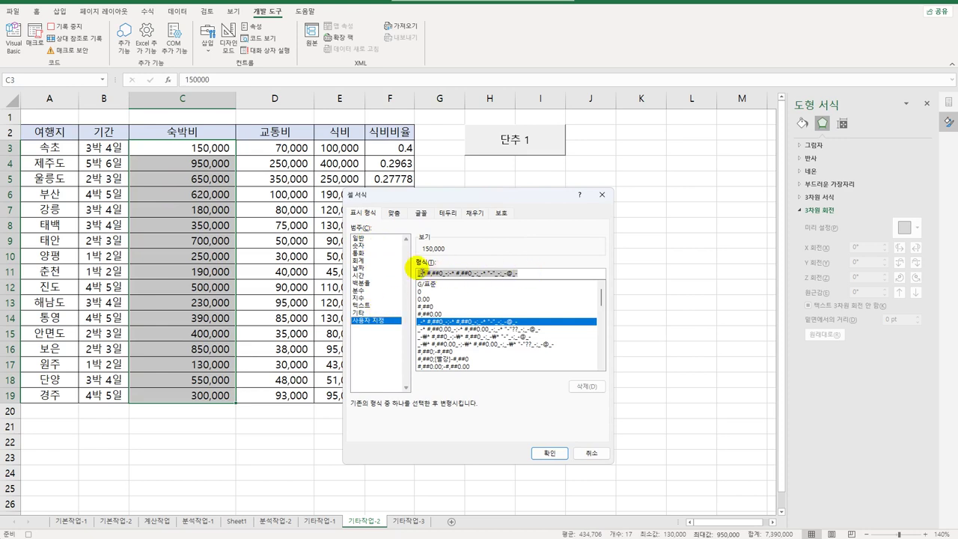
{"action": "key", "text": "BackSpace"}
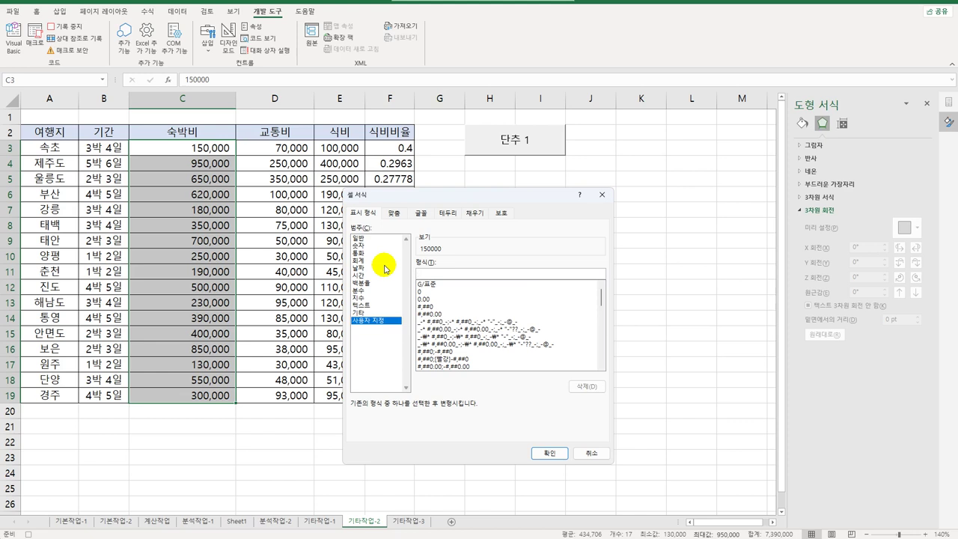
Enter the first format section for values under 200,000 as [파랑][<200000]"작은평수"* #,##0
{"action": "type", "text": "[파랑]"}
{"action": "type", "text": "[<2000"}
{"action": "type", "text": "00"}
{"action": "type", "text": "]\"작음"}
{"action": "type", "text": "평수\""}
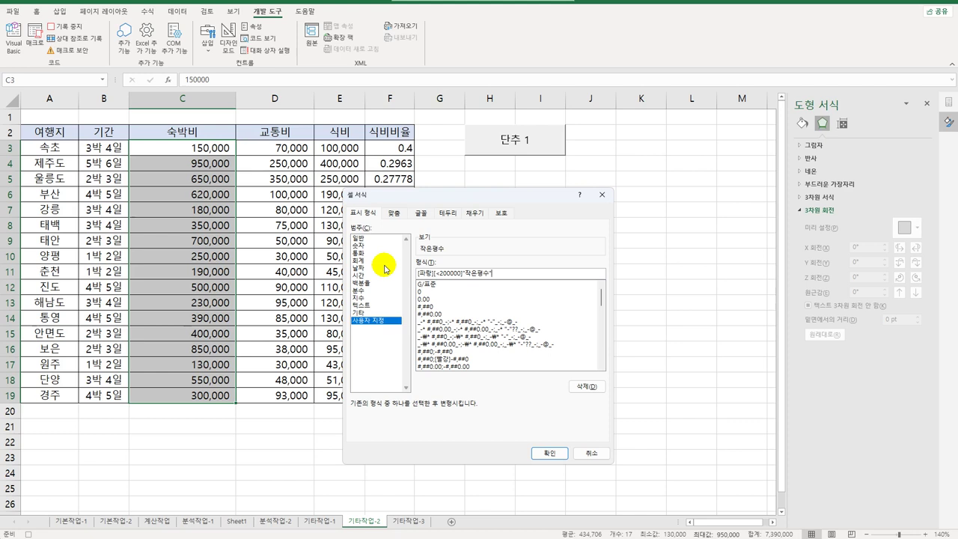
{"action": "type", "text": ";"}
{"action": "type", "text": "#,##"}
{"action": "type", "text": "0;#,##0"}
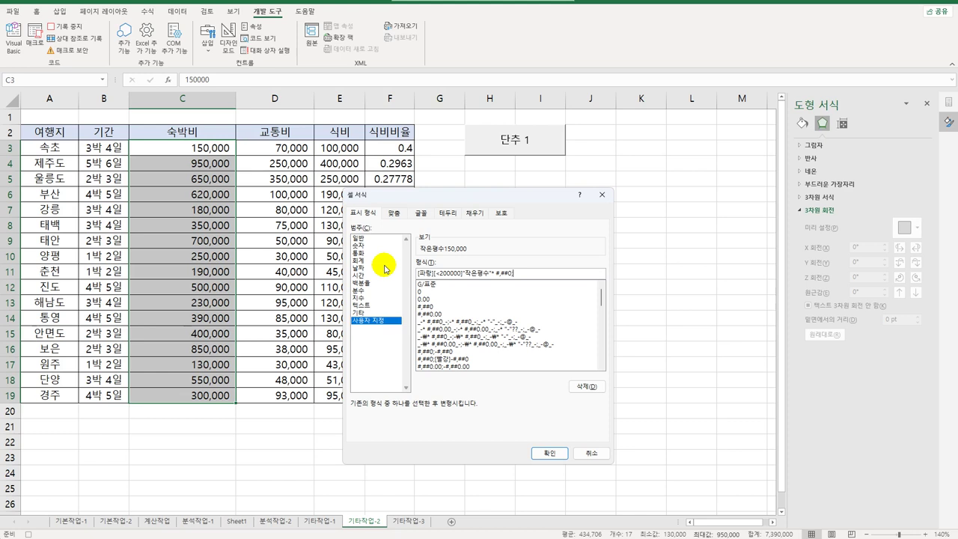
Add the sections ;[빨강][>600000]"큰평수"* #,##0;#,##0 to the format code and apply it to C3:C19
{"action": "type", "text": ";[빨강][>600000]\"큰평수\""}
{"action": "type", "text": "* #,##"}
{"action": "type", "text": "0;#"}
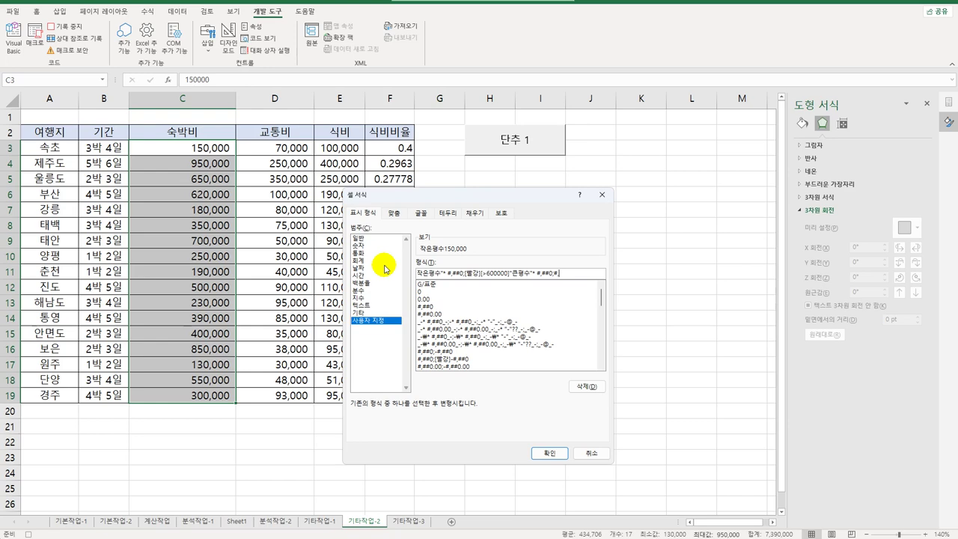
{"action": "type", "text": ",##0"}
{"action": "left_click", "coordinate": [548, 453]}
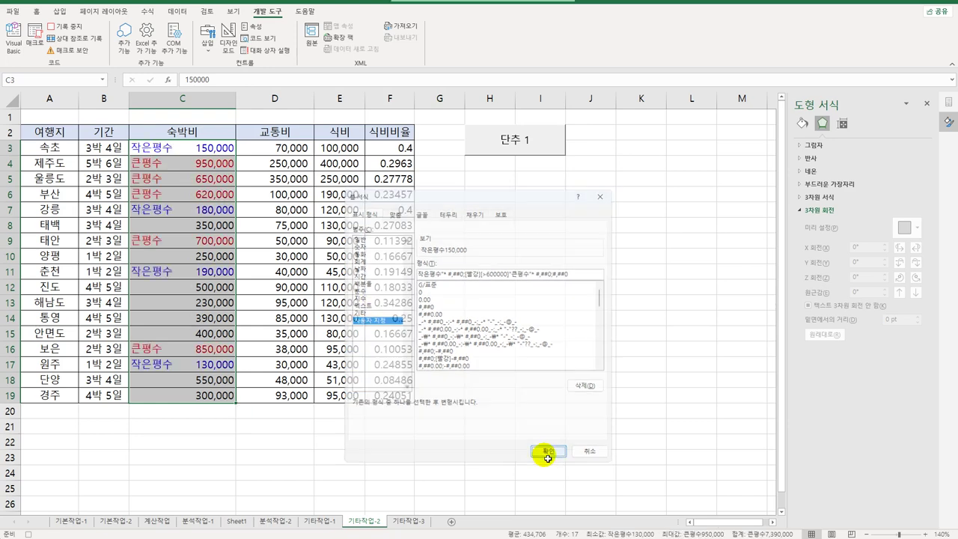
Stop the macro recording and change the text of the button over H2:I3 to 평수비교
{"action": "left_click", "coordinate": [214, 392]}
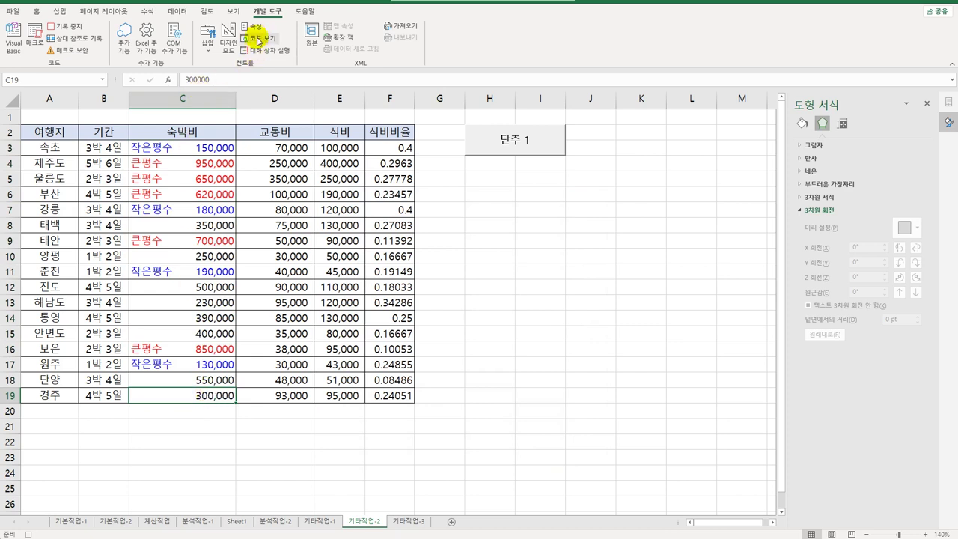
{"action": "left_click", "coordinate": [74, 28]}
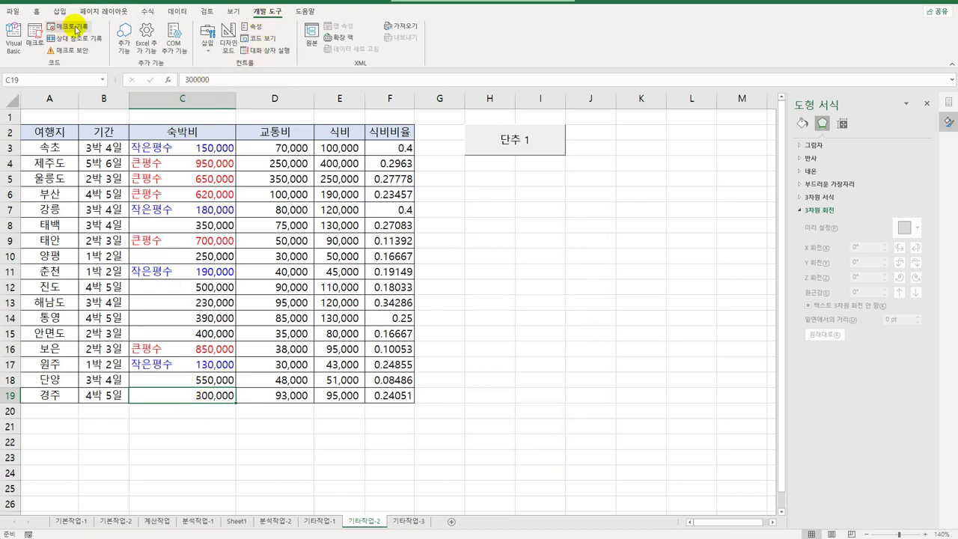
{"action": "right_click", "coordinate": [514, 142]}
{"action": "left_click", "coordinate": [553, 194]}
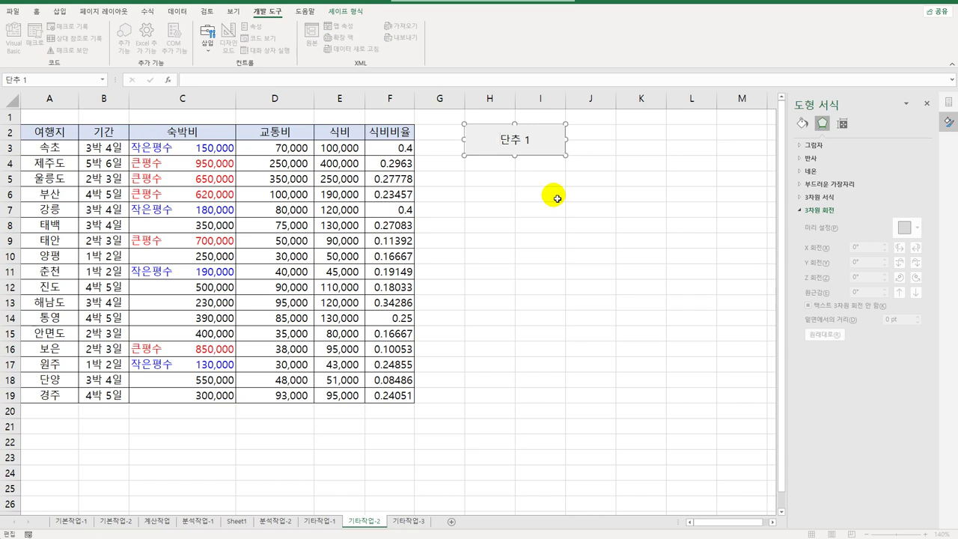
{"action": "key", "text": "ctrl+a"}
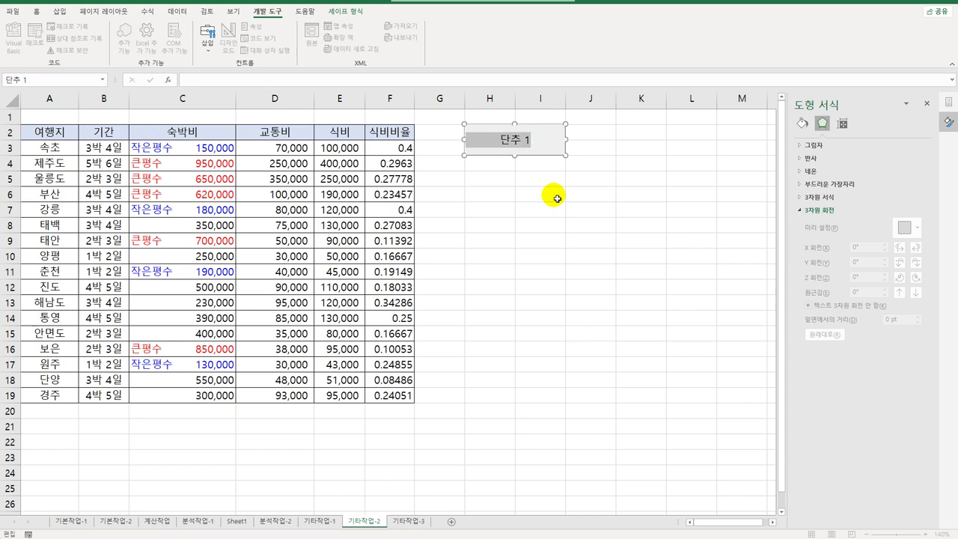
{"action": "type", "text": "평"}
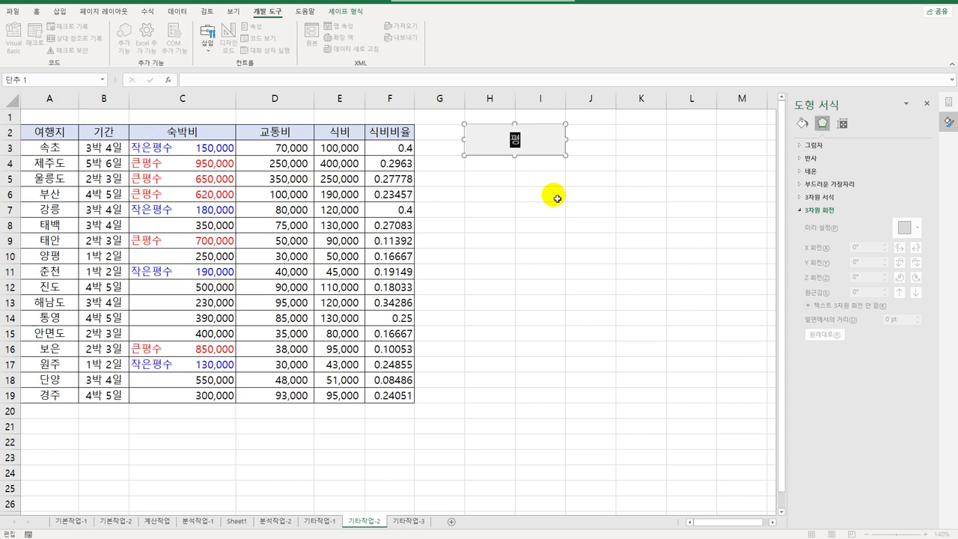
{"action": "type", "text": "수비교"}
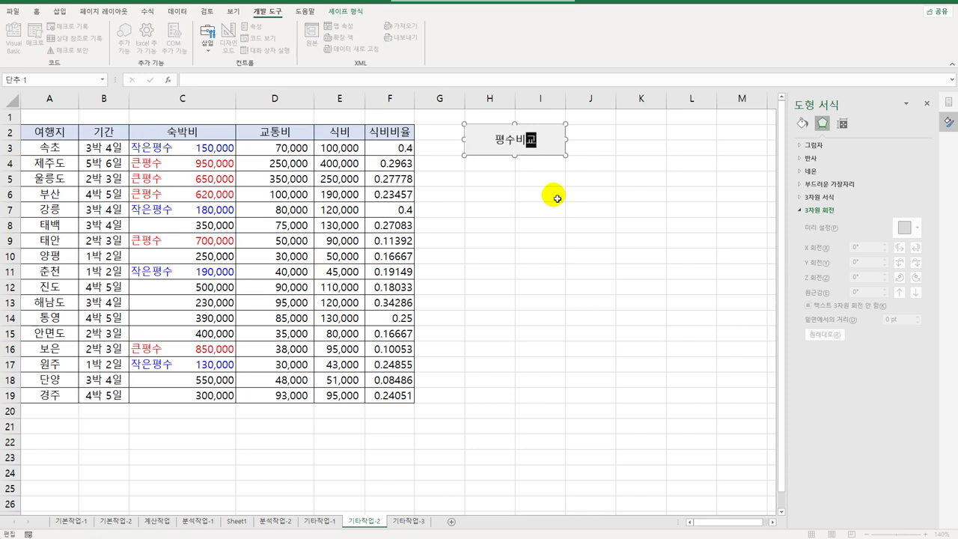
{"action": "left_click", "coordinate": [557, 199]}
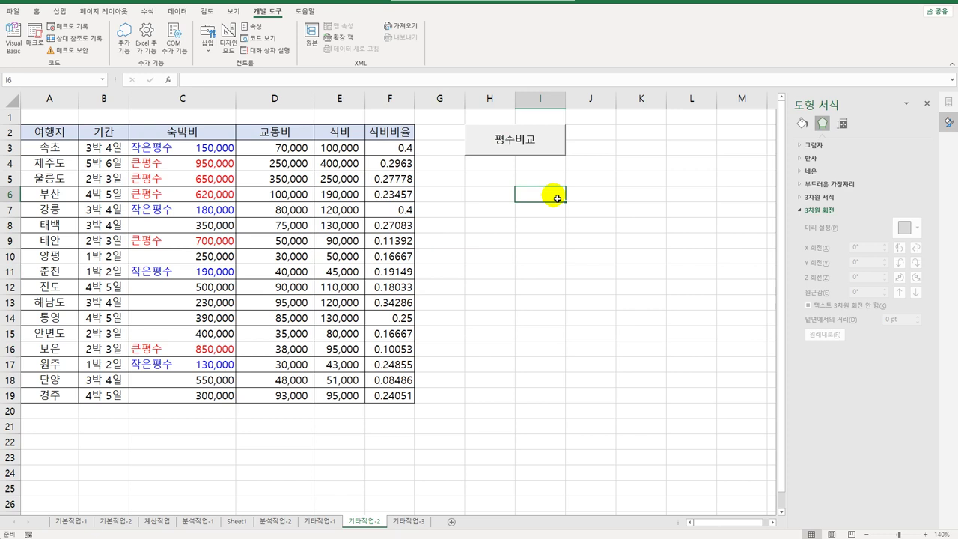
Draw a second form-control button (단추) over H5:I6 and start recording its macro under the name 서식설정
{"action": "left_click", "coordinate": [209, 41]}
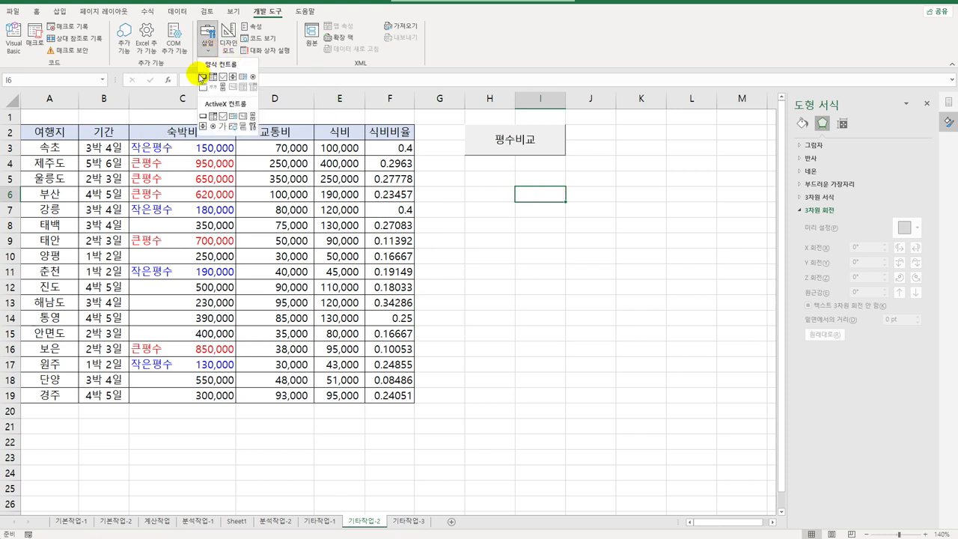
{"action": "left_click", "coordinate": [202, 77]}
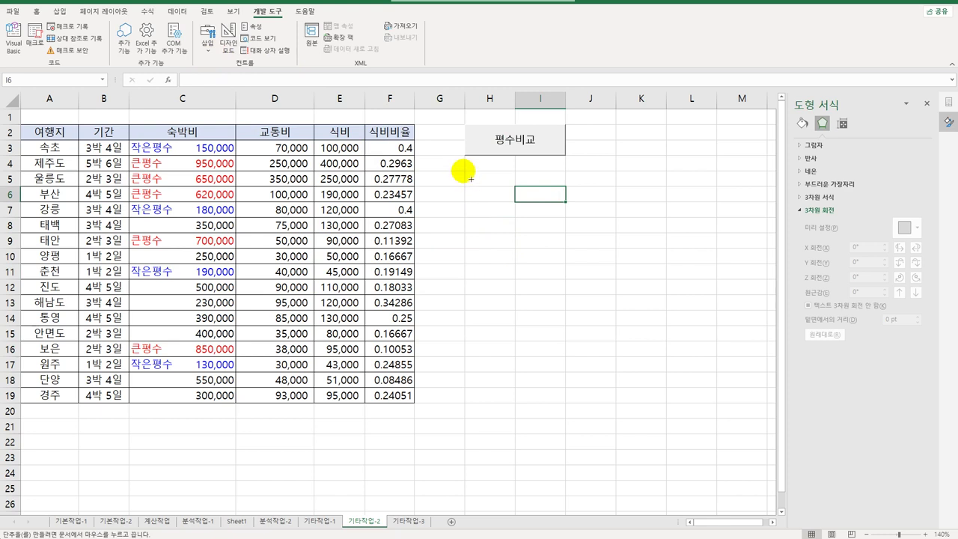
{"action": "left_click_drag", "start_coordinate": [470, 178], "coordinate": [554, 204]}
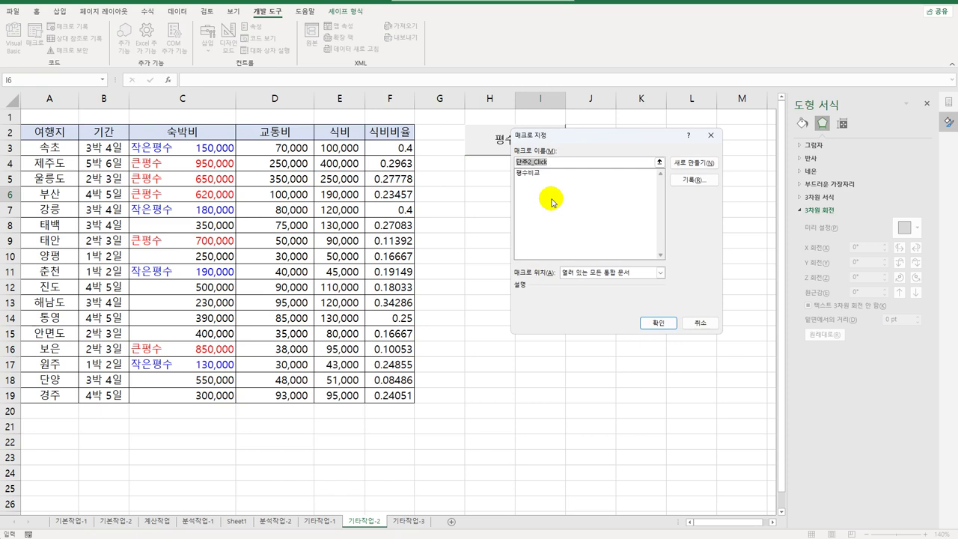
{"action": "type", "text": "서식설정"}
{"action": "left_click", "coordinate": [682, 181]}
{"action": "left_click", "coordinate": [633, 303]}
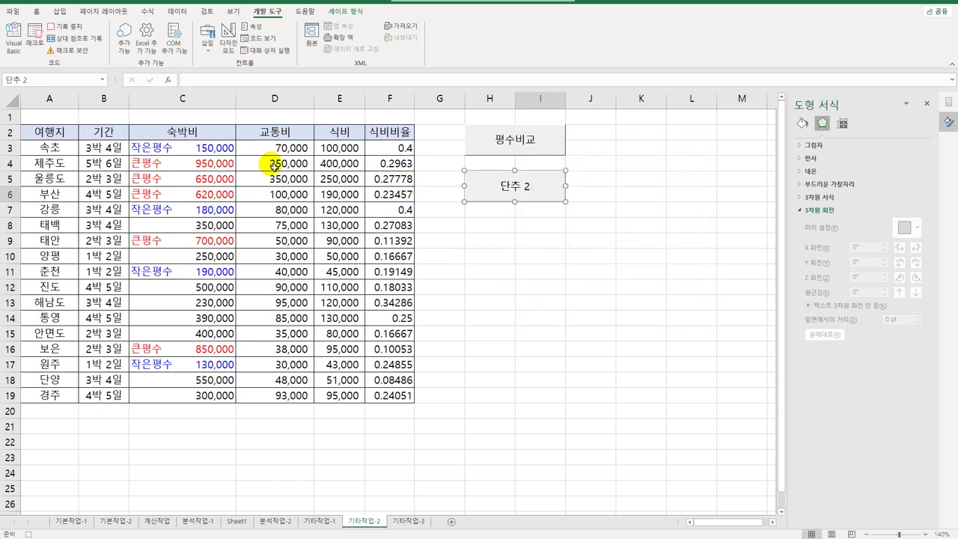
Open the custom number format (사용자 지정) for the 식비비율 values in F3:F19 and clear the existing format code
{"action": "left_click", "coordinate": [382, 146]}
{"action": "mouse_move", "coordinate": [383, 178]}
{"action": "left_mouse_down"}
{"action": "mouse_move", "coordinate": [387, 392]}
{"action": "mouse_move", "coordinate": [399, 395]}
{"action": "left_mouse_up"}
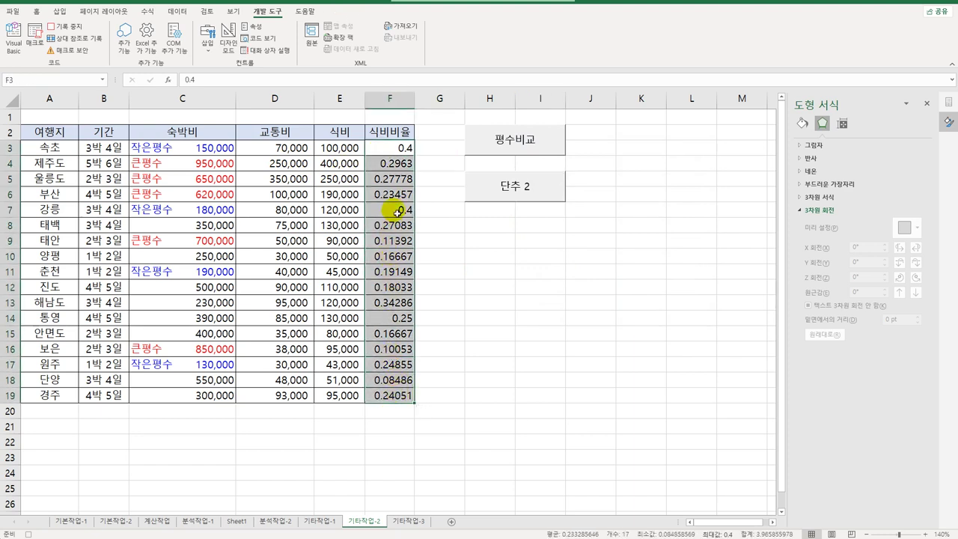
{"action": "right_click", "coordinate": [401, 157]}
{"action": "left_click", "coordinate": [454, 376]}
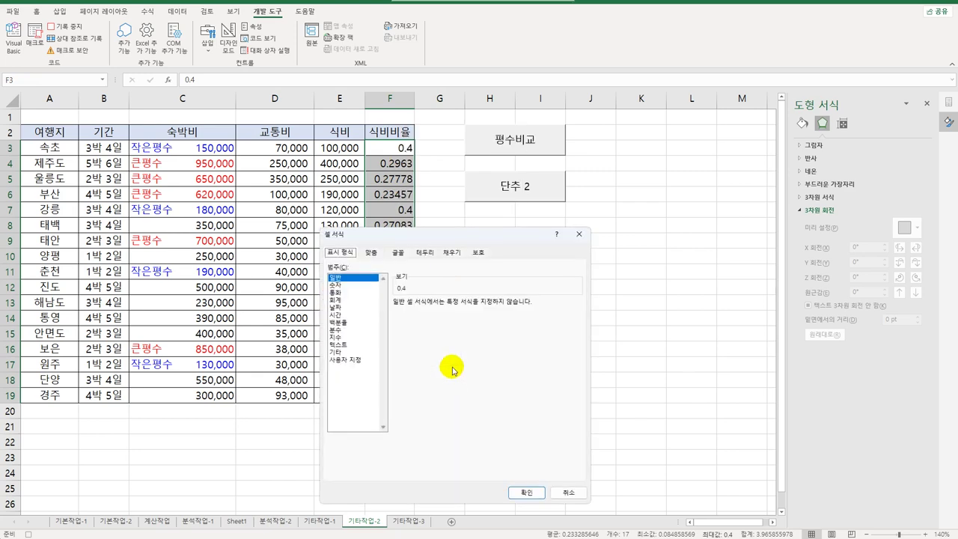
{"action": "left_click_drag", "start_coordinate": [455, 173], "coordinate": [604, 208]}
{"action": "left_click", "coordinate": [499, 330]}
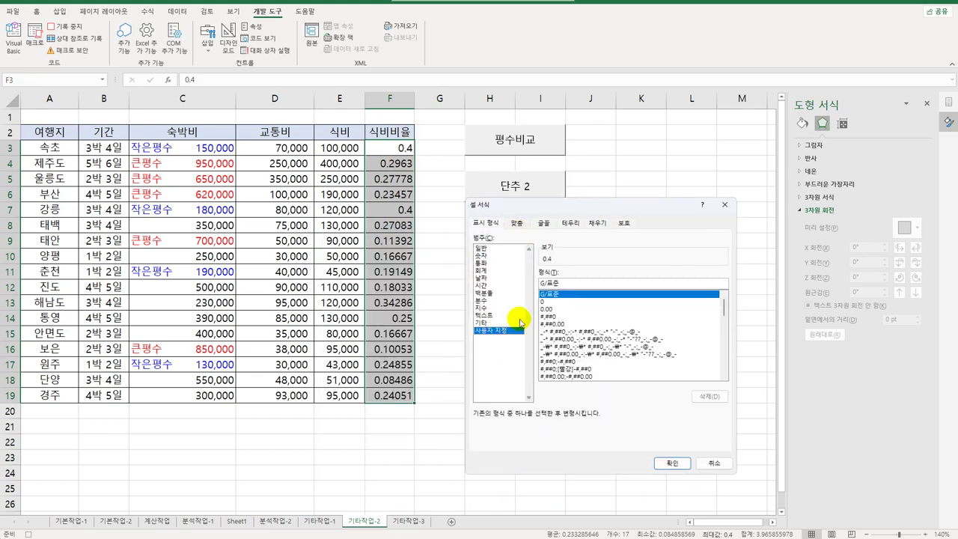
{"action": "left_click_drag", "start_coordinate": [573, 289], "coordinate": [515, 279]}
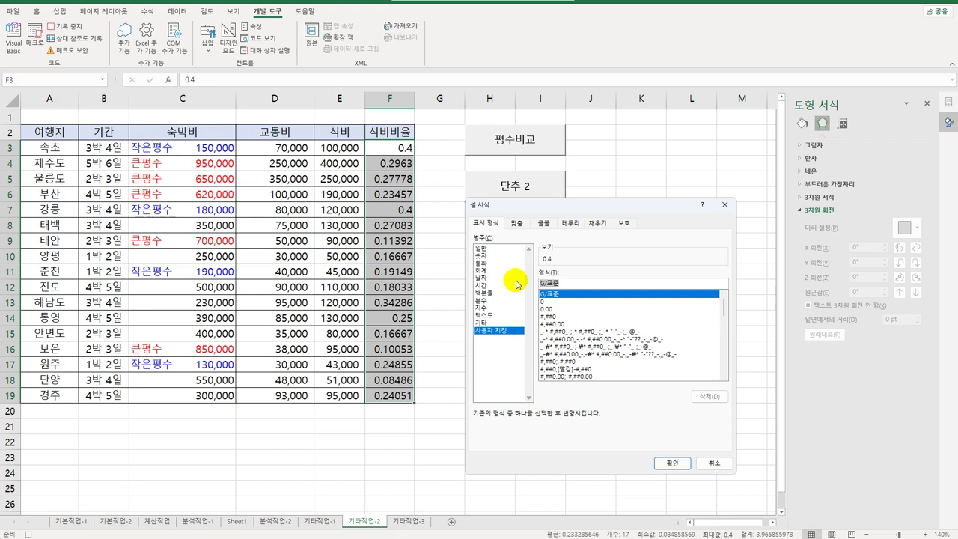
{"action": "key", "text": "BackSpace"}
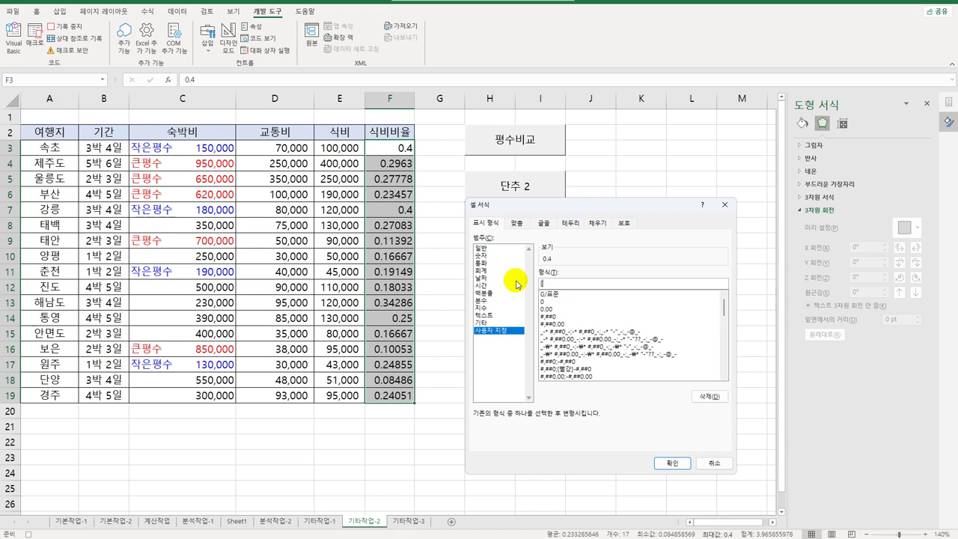
Enter the first format section for ratios of at least 0.25 as [빨강][>=0.25]"♠"0%, inserting the filled spade symbol
{"action": "type", "text": "ㅁ"}
{"action": "type", "text": "빨강]"}
{"action": "type", "text": "[>"}
{"action": "type", "text": "=0.25"}
{"action": "type", "text": "]"}
{"action": "type", "text": "\"ㅁ"}
{"action": "key", "text": "Hangul_Hanja"}
{"action": "left_click", "coordinate": [632, 442]}
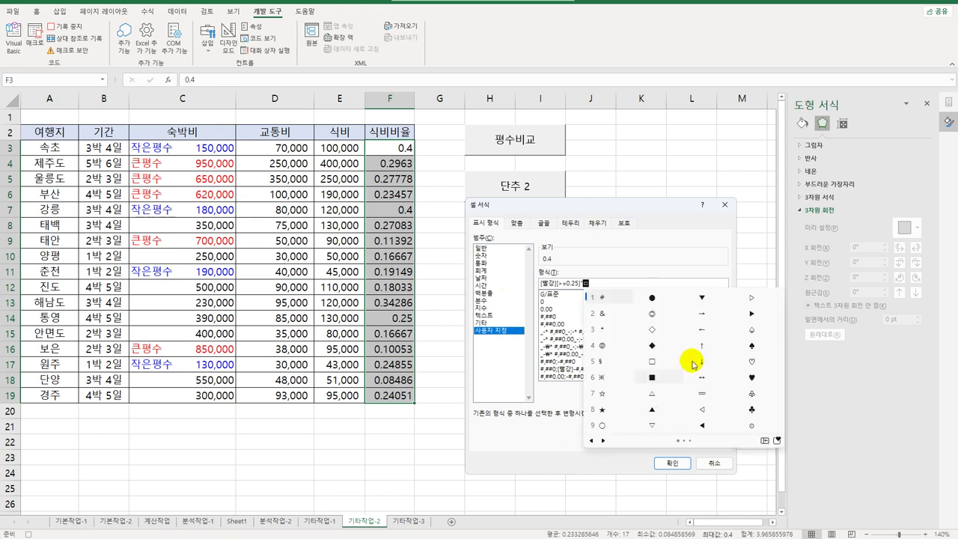
{"action": "left_click", "coordinate": [754, 343]}
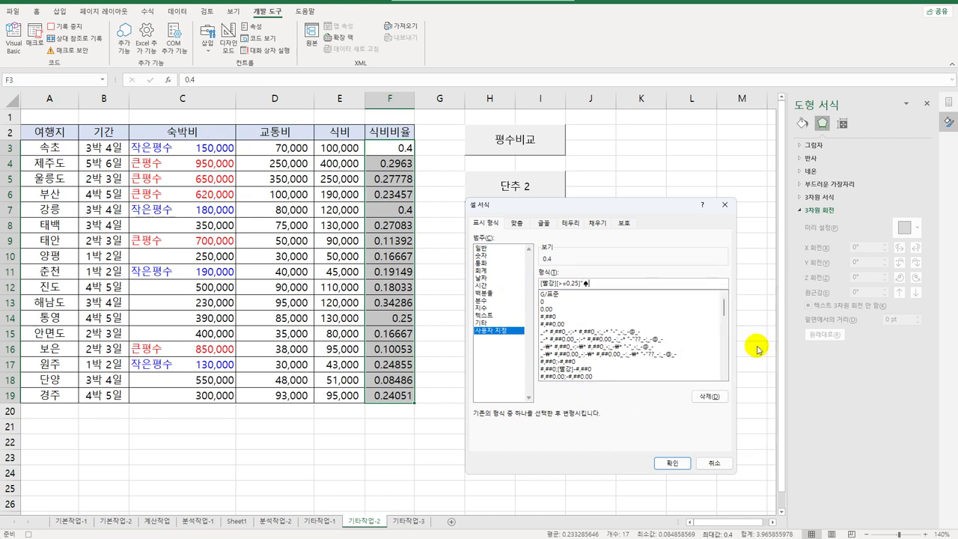
{"action": "type", "text": "\"0%"}
Add the sections ;[파랑][<=0.15]"♤"0%;0% with the outlined spade symbol and apply the format to F3:F19
{"action": "type", "text": ";[파랑][<=0.15]\"ㅁ"}
{"action": "key", "text": "Hangul_Hanja"}
{"action": "left_click", "coordinate": [695, 442]}
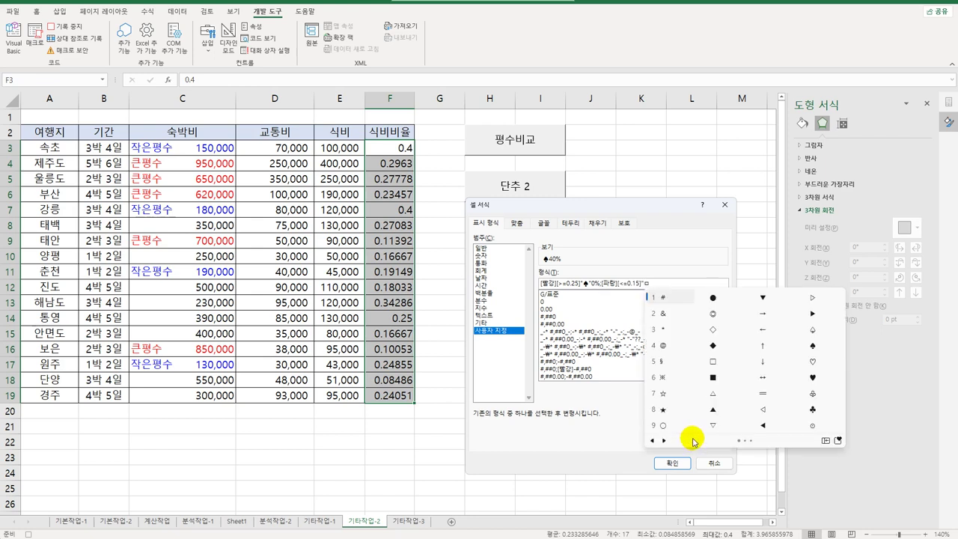
{"action": "left_click", "coordinate": [814, 334]}
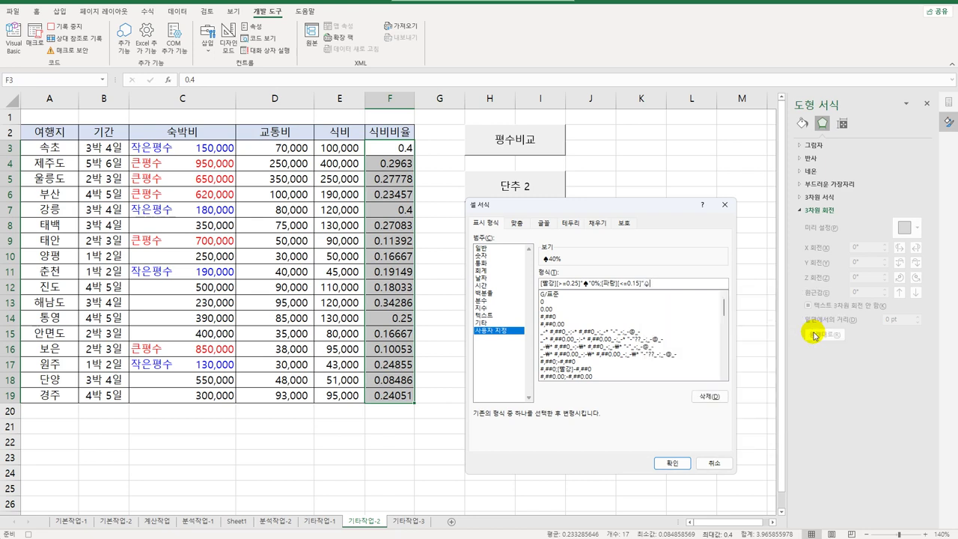
{"action": "type", "text": "0%"}
{"action": "type", "text": ";0%"}
{"action": "left_click", "coordinate": [674, 462]}
Stop recording the 서식설정 macro and change the caption of the 단추 2 button to 서식설정
{"action": "left_click", "coordinate": [393, 396]}
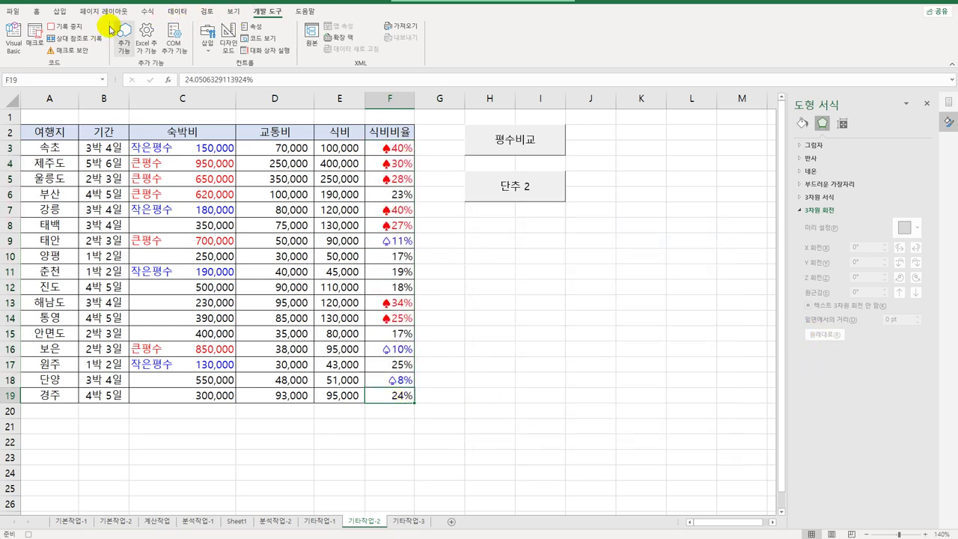
{"action": "left_click", "coordinate": [64, 26]}
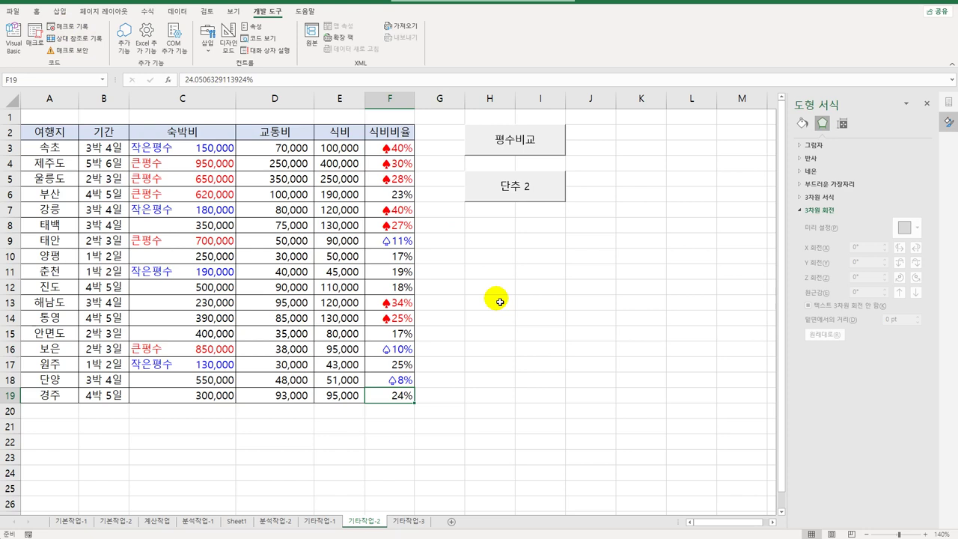
{"action": "left_click", "coordinate": [537, 200], "text": "ctrl"}
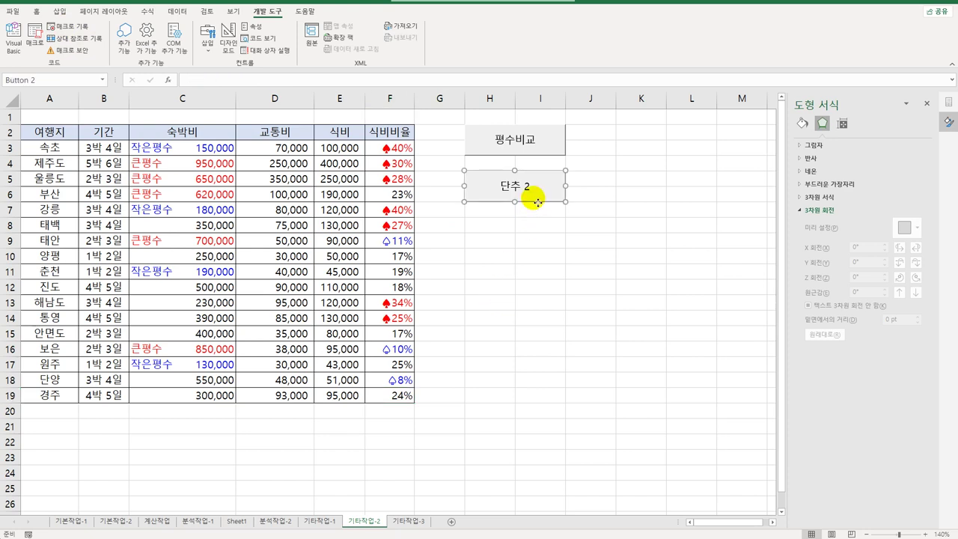
{"action": "right_click", "coordinate": [537, 201]}
{"action": "left_click", "coordinate": [583, 249]}
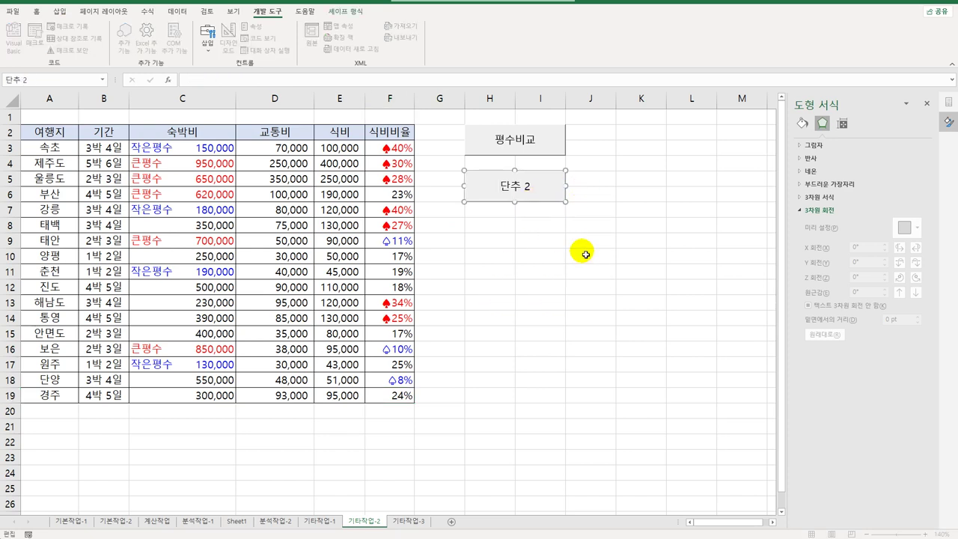
{"action": "key", "text": "ctrl+a"}
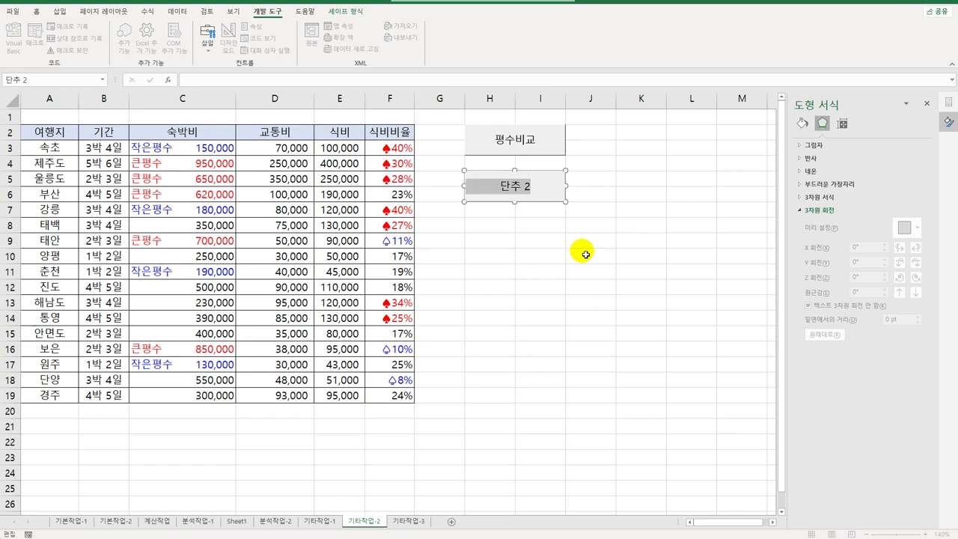
{"action": "type", "text": "서식설정"}
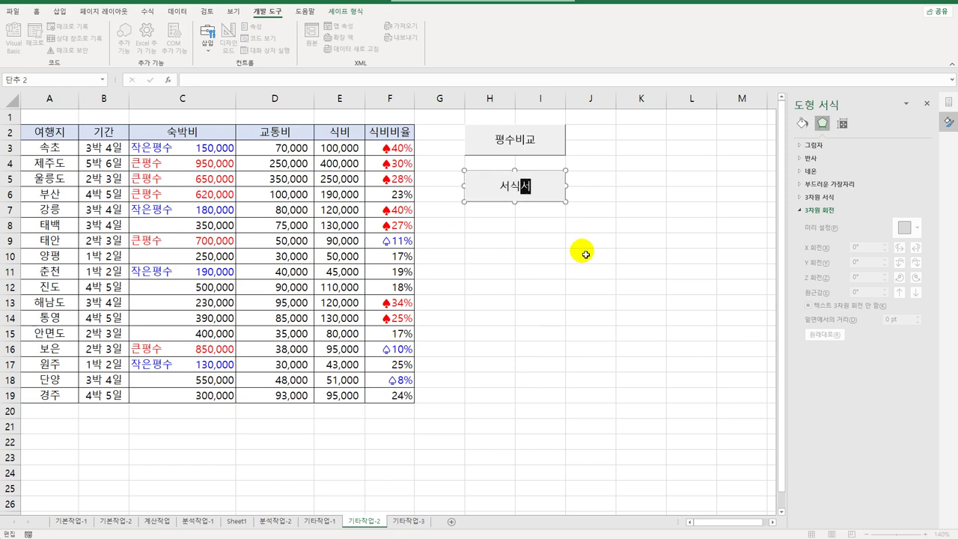
{"action": "left_click", "coordinate": [586, 254]}
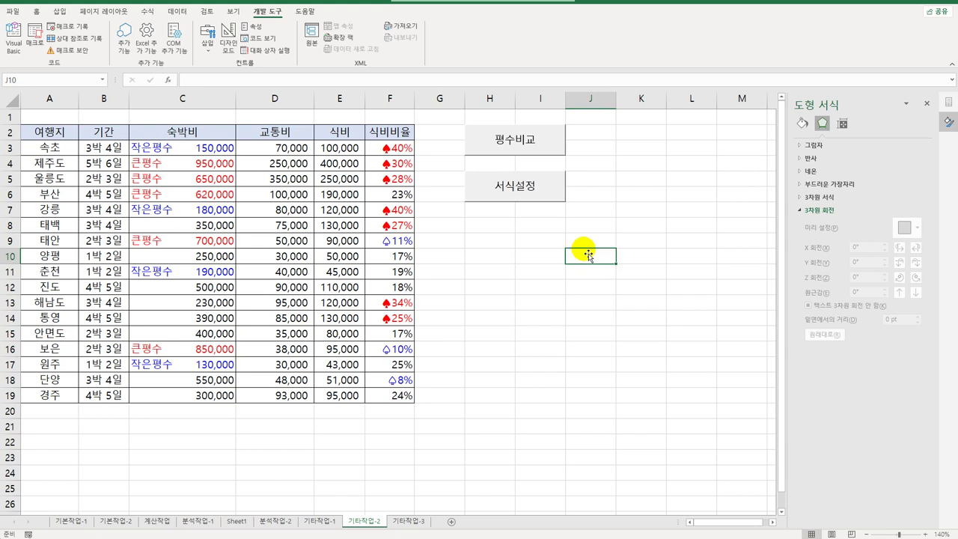
On sheet 기타작업-3, enter 캠핑용품대여.Show in the click procedure of the 용품대여 command button
{"action": "left_click", "coordinate": [409, 520]}
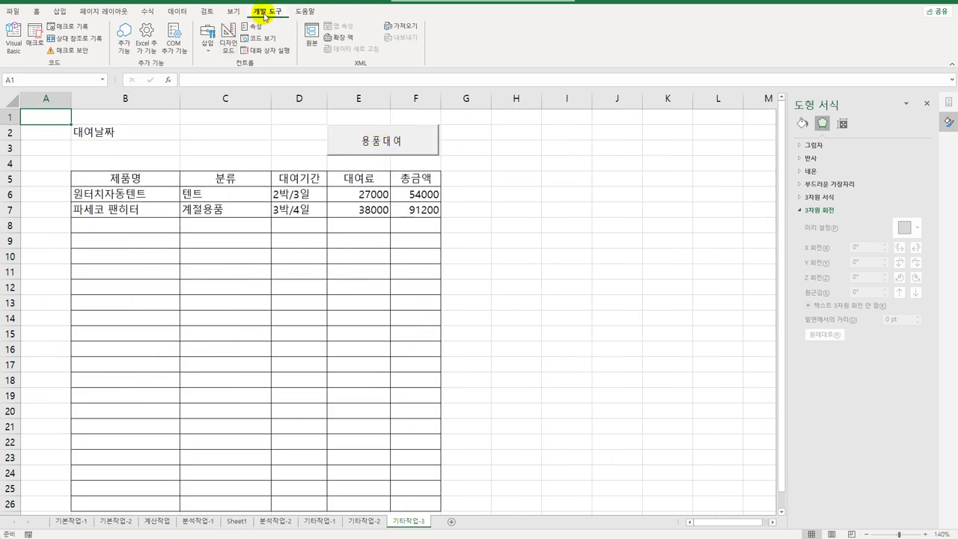
{"action": "left_click", "coordinate": [229, 55]}
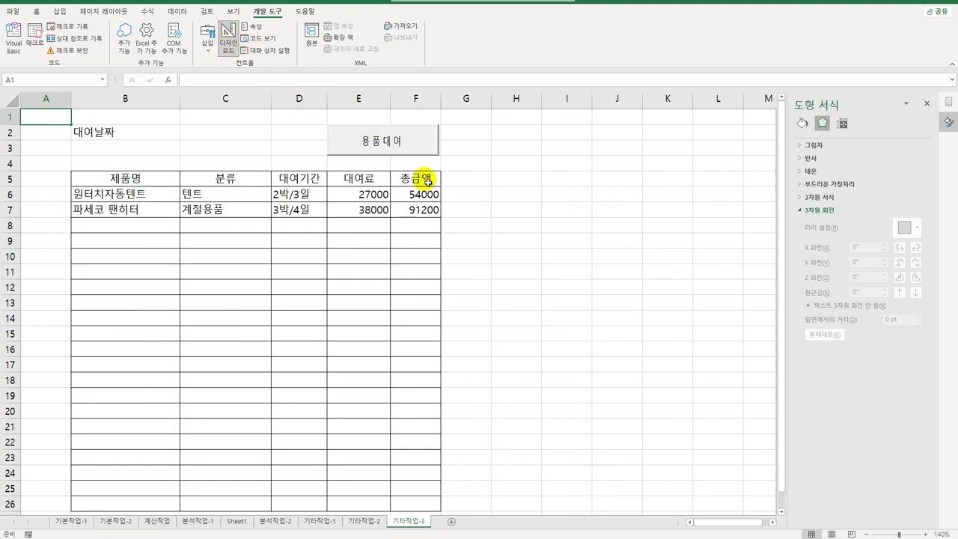
{"action": "left_click", "coordinate": [414, 154]}
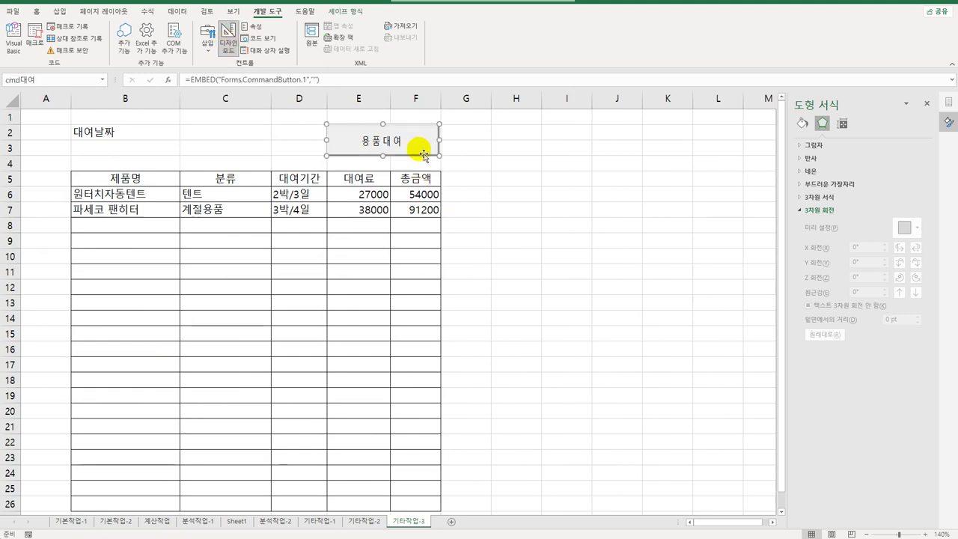
{"action": "double_click", "coordinate": [422, 148]}
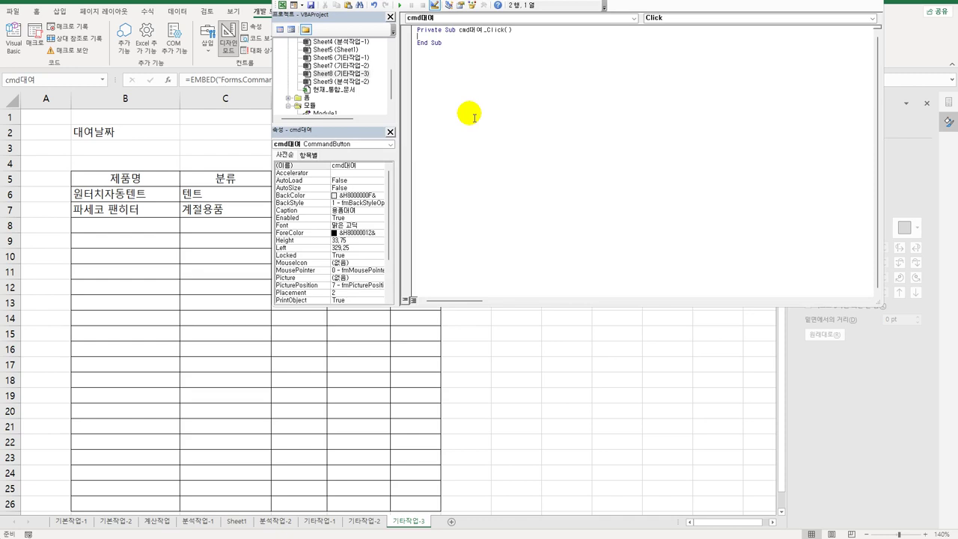
{"action": "key", "text": "Tab"}
{"action": "type", "text": "용품"}
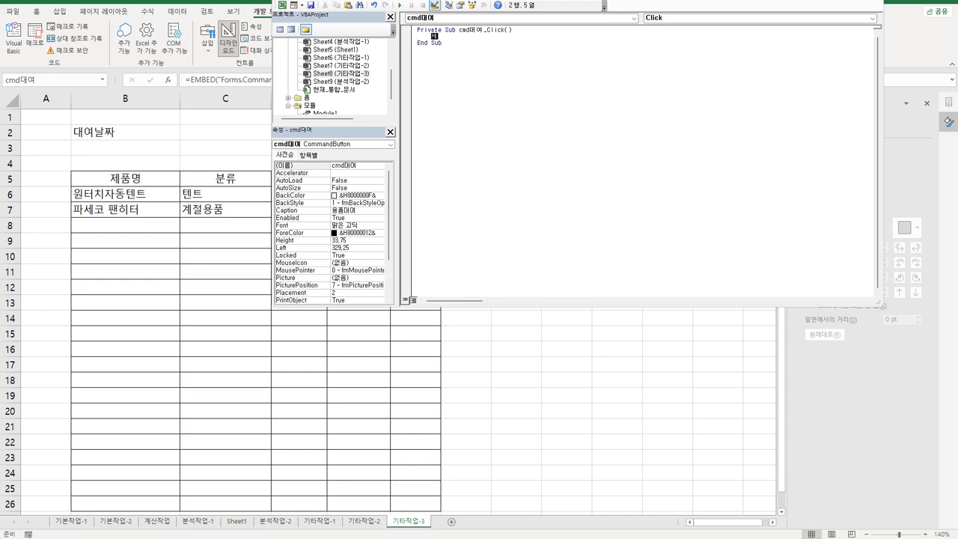
{"action": "type", "text": "품대여.Show"}
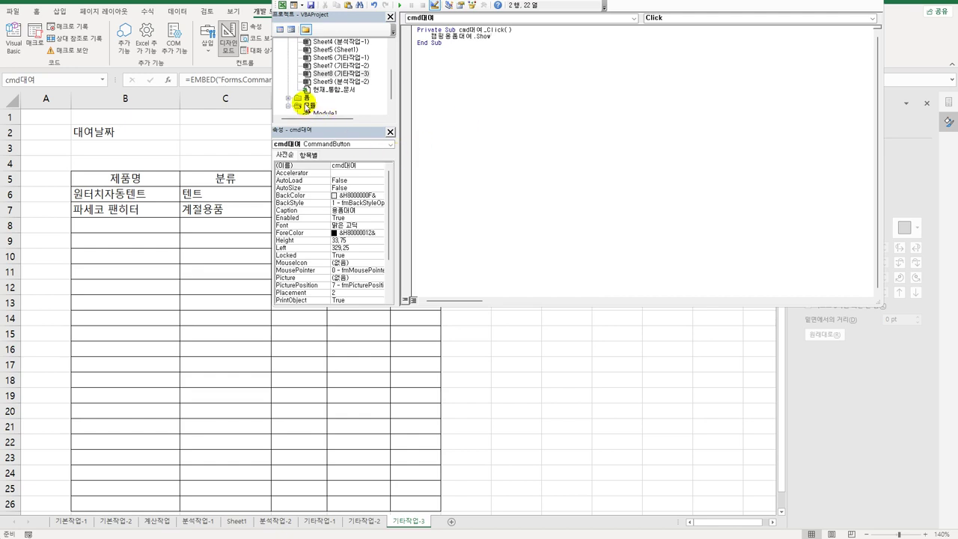
Open the code of the 캠핑용품대여 form and create its UserForm_Initialize procedure
{"action": "left_click", "coordinate": [306, 105]}
{"action": "double_click", "coordinate": [307, 106]}
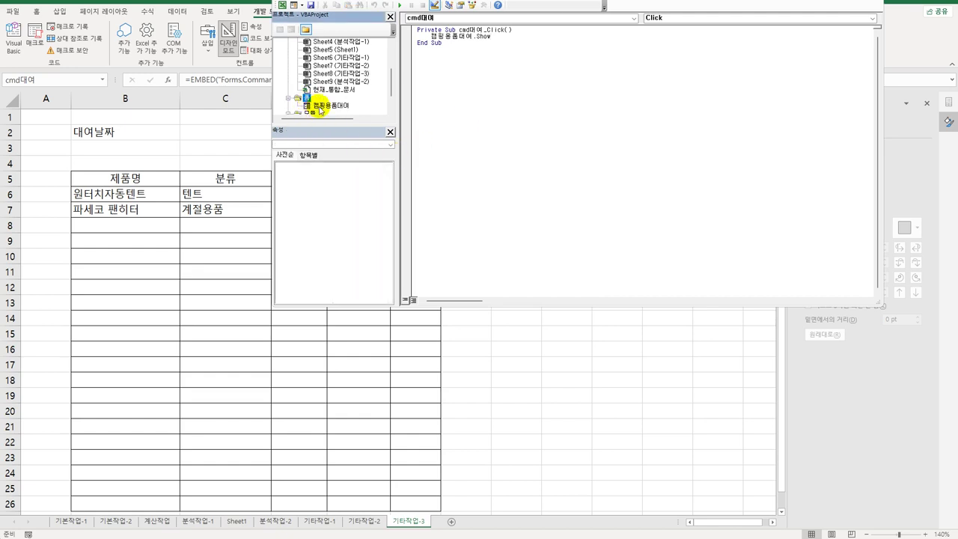
{"action": "double_click", "coordinate": [327, 105]}
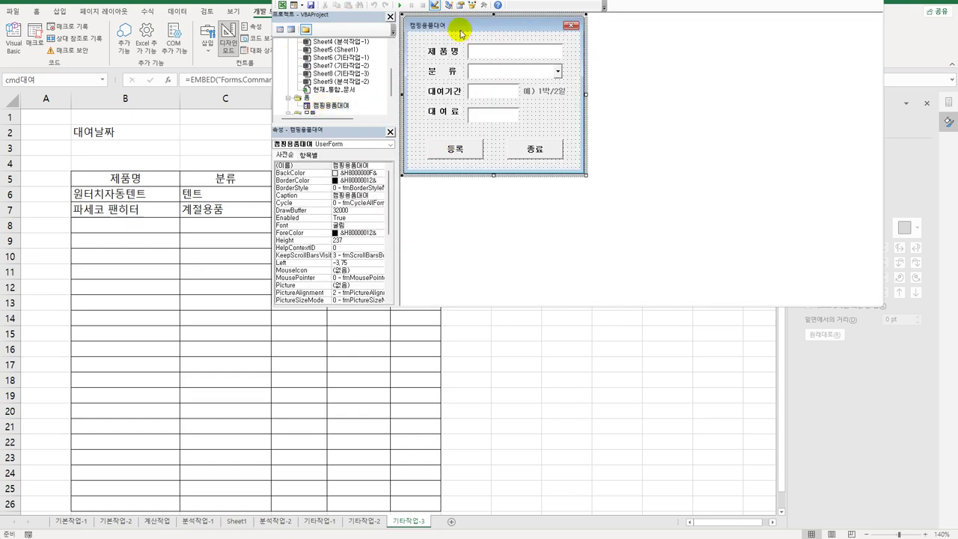
{"action": "left_click", "coordinate": [279, 30]}
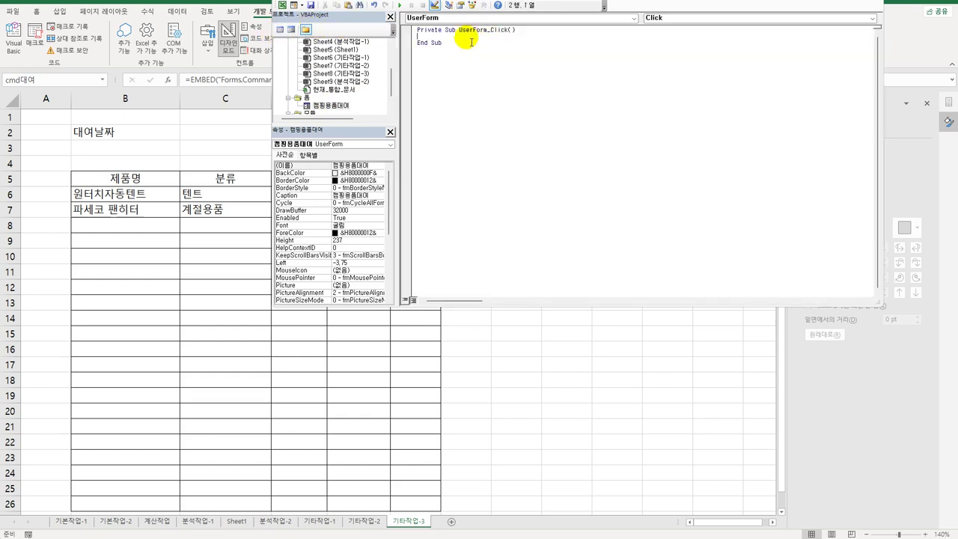
{"action": "left_click", "coordinate": [660, 18]}
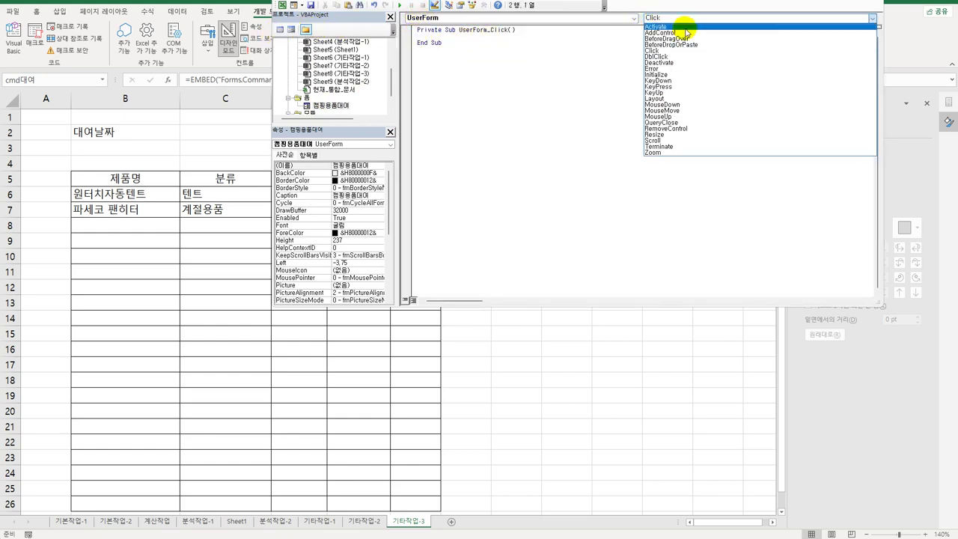
{"action": "left_click", "coordinate": [682, 75]}
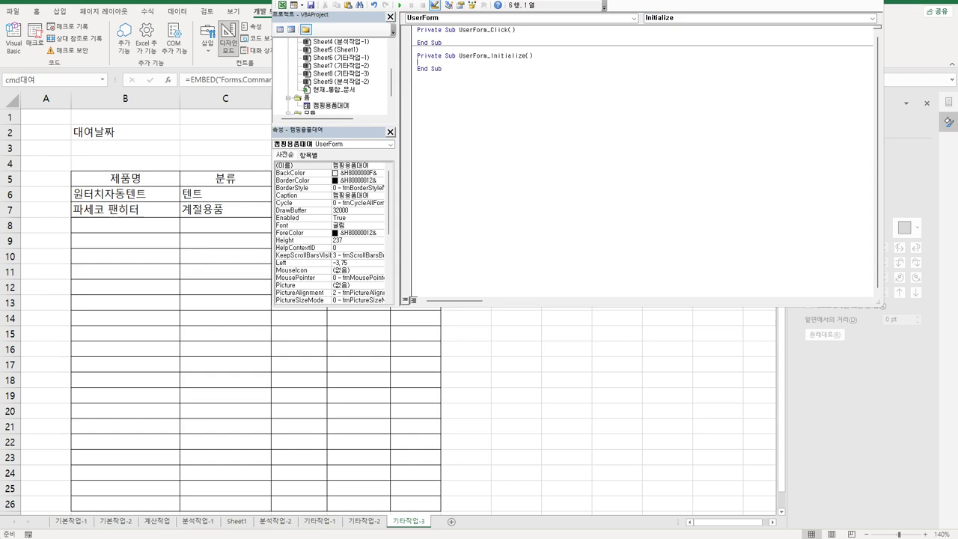
Add the line cmb분류.AddItem "텐트" to the UserForm_Initialize procedure
{"action": "key", "text": "Return"}
{"action": "type", "text": "cmb분류."}
{"action": "key", "text": "Tab"}
{"action": "type", "text": "\""}
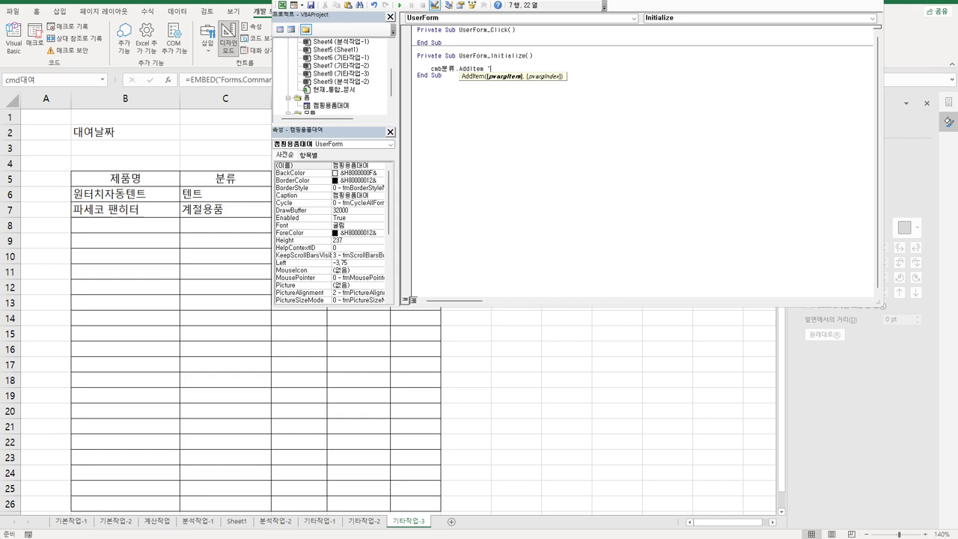
{"action": "type", "text": "텐트\""}
Duplicate the cmb분류.AddItem "텐트" line until there are five, each on its own line
{"action": "key", "text": "Return"}
{"action": "key", "text": "shift+Up"}
{"action": "key", "text": "ctrl+c"}
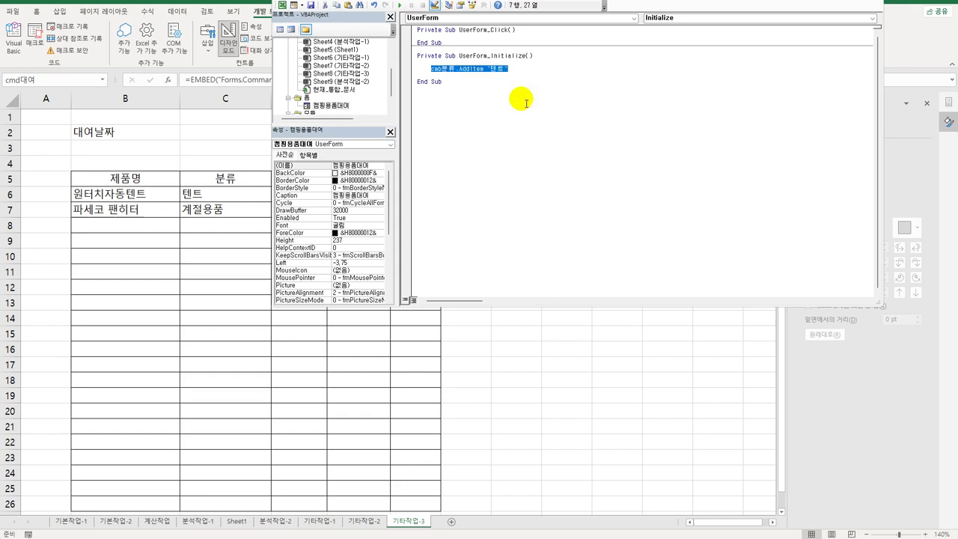
{"action": "key", "text": "shift+Down"}
{"action": "key", "text": "ctrl+v"}
{"action": "key", "text": "Return"}
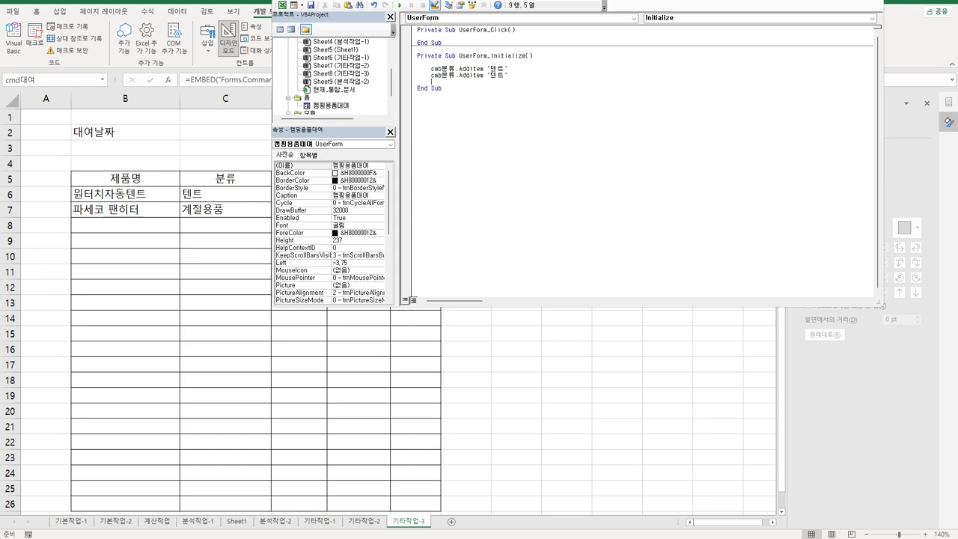
{"action": "key", "text": "ctrl+v"}
{"action": "key", "text": "Return"}
{"action": "key", "text": "ctrl+v"}
{"action": "key", "text": "ctrl+v"}
{"action": "key", "text": "Left"}
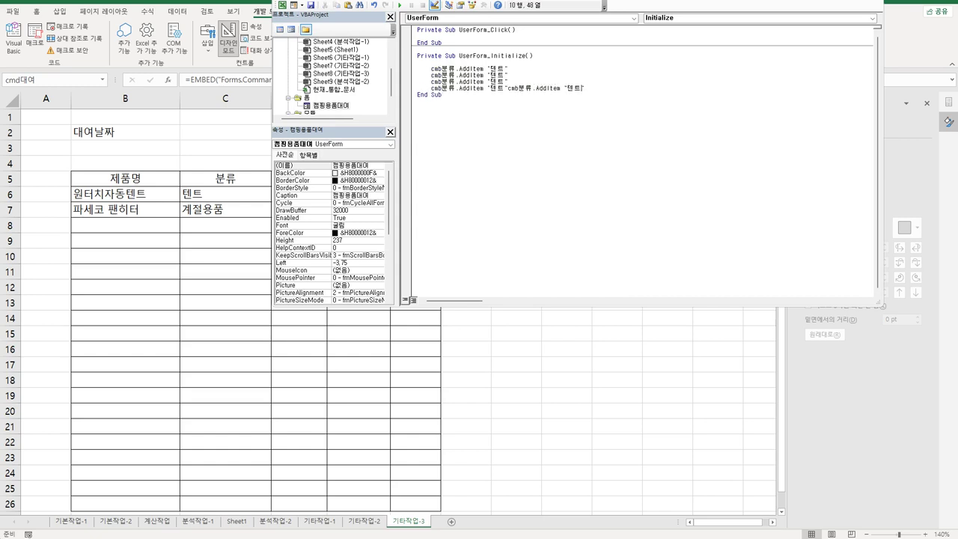
{"action": "left_click", "coordinate": [541, 88]}
{"action": "key", "text": "Return"}
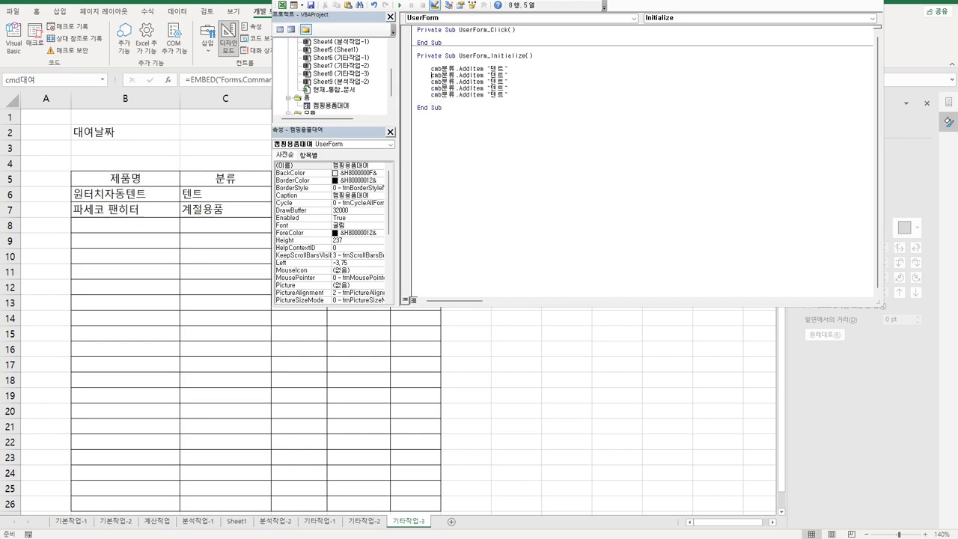
Change the item text in the second AddItem line to 타프 and in the third to 테이블/의자
{"action": "double_click", "coordinate": [498, 75]}
{"action": "type", "text": "계"}
{"action": "type", "text": "프"}
{"action": "key", "text": "Down"}
{"action": "key", "text": "shift+Left"}
{"action": "key", "text": "shift+Left"}
{"action": "type", "text": "테이블/의자"}
Change the item text in the fourth AddItem line to 침구 and in the fifth to 계절용품
{"action": "key", "text": "Down"}
{"action": "key", "text": "shift+Left"}
{"action": "key", "text": "shift+Left"}
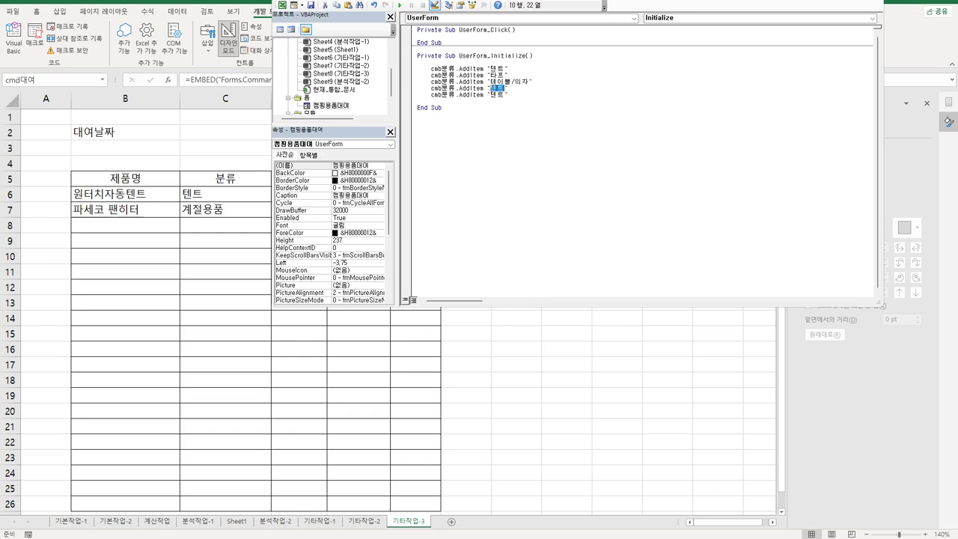
{"action": "type", "text": "침구"}
{"action": "key", "text": "Down"}
{"action": "key", "text": "shift+Left"}
{"action": "key", "text": "shift+Left"}
{"action": "type", "text": "계절용품"}
{"action": "left_click", "coordinate": [477, 150]}
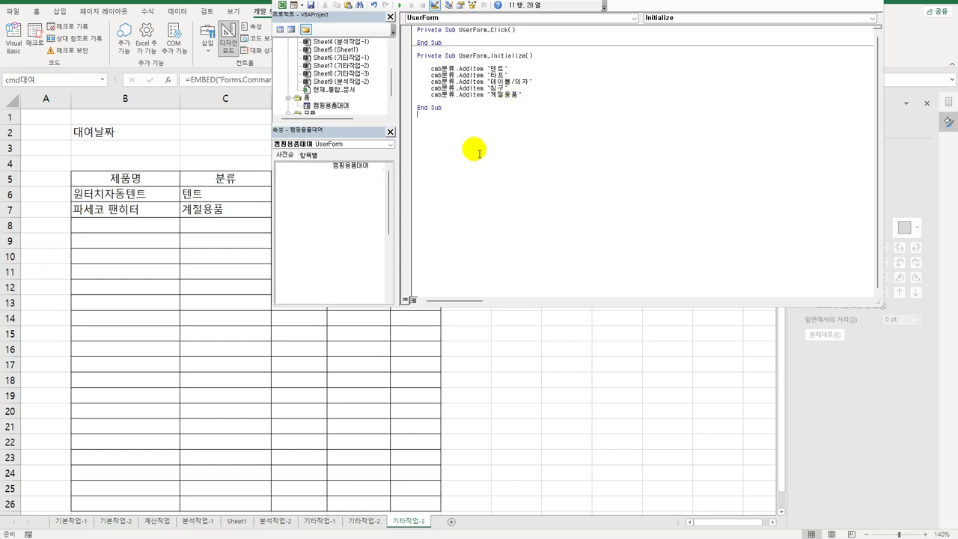
Create the cmd종료_Click procedure with the lines [c2] = Date and [c2].Font.Bold = True
{"action": "left_click", "coordinate": [496, 17]}
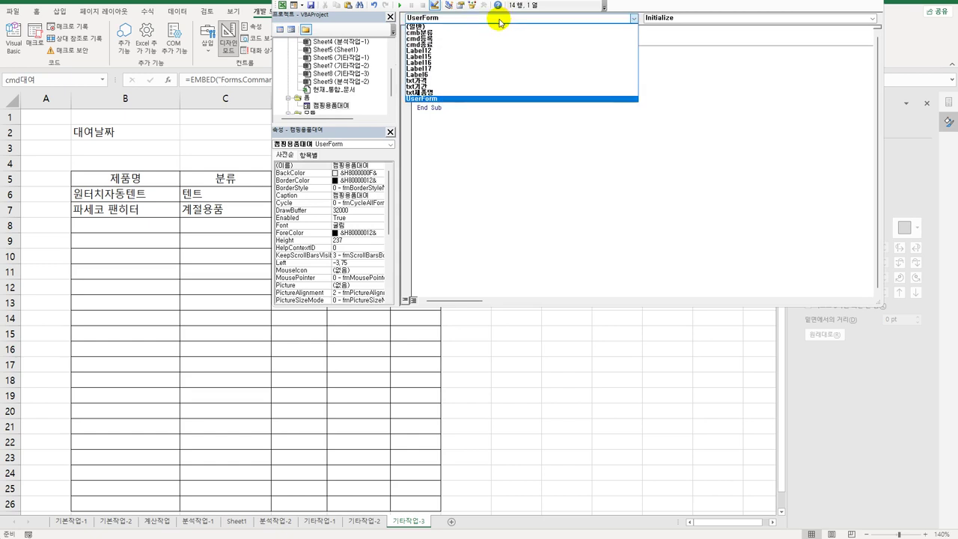
{"action": "left_click", "coordinate": [495, 44]}
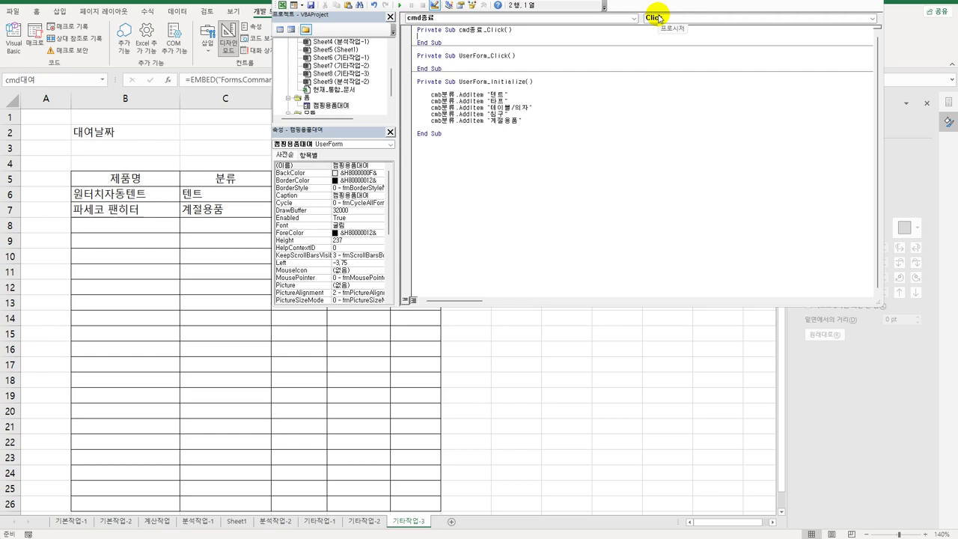
{"action": "key", "text": "Tab"}
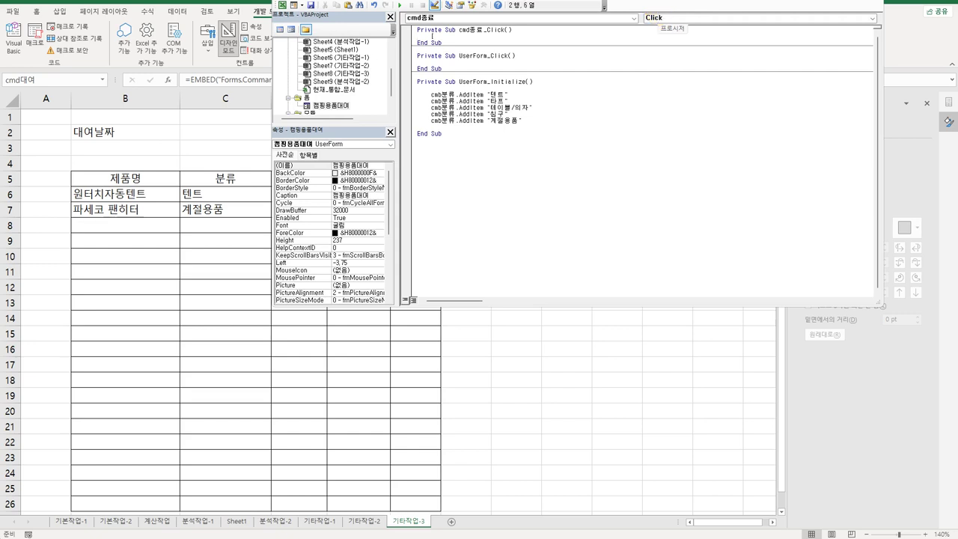
{"action": "type", "text": "[C2]=date"}
{"action": "key", "text": "Return"}
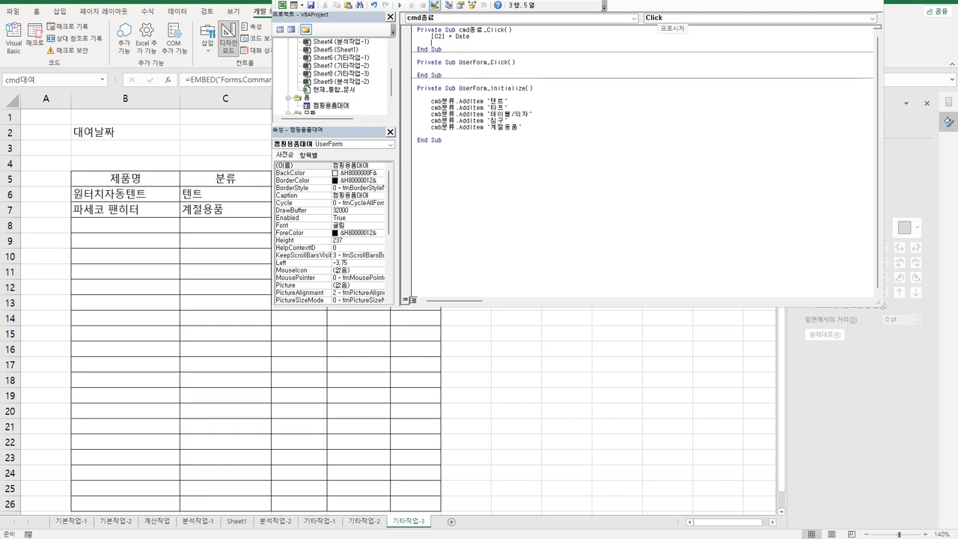
{"action": "type", "text": "[c2].font.bold = true"}
{"action": "key", "text": "Return"}
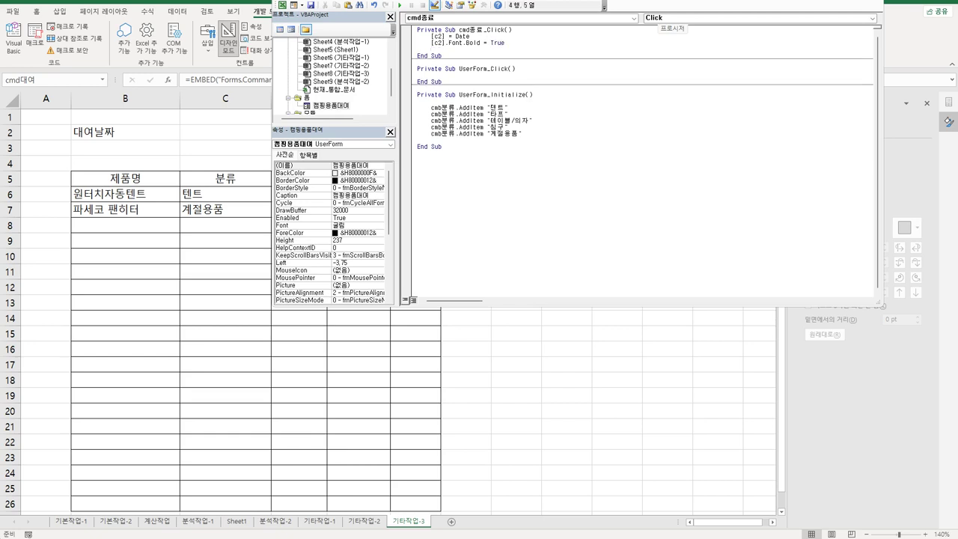
Copy the Font.Bold line below itself and change the copy to [c2].Font.Italic = True
{"action": "key", "text": "Up"}
{"action": "key", "text": "shift+End"}
{"action": "key", "text": "ctrl+c"}
{"action": "key", "text": "Down"}
{"action": "key", "text": "ctrl+v"}
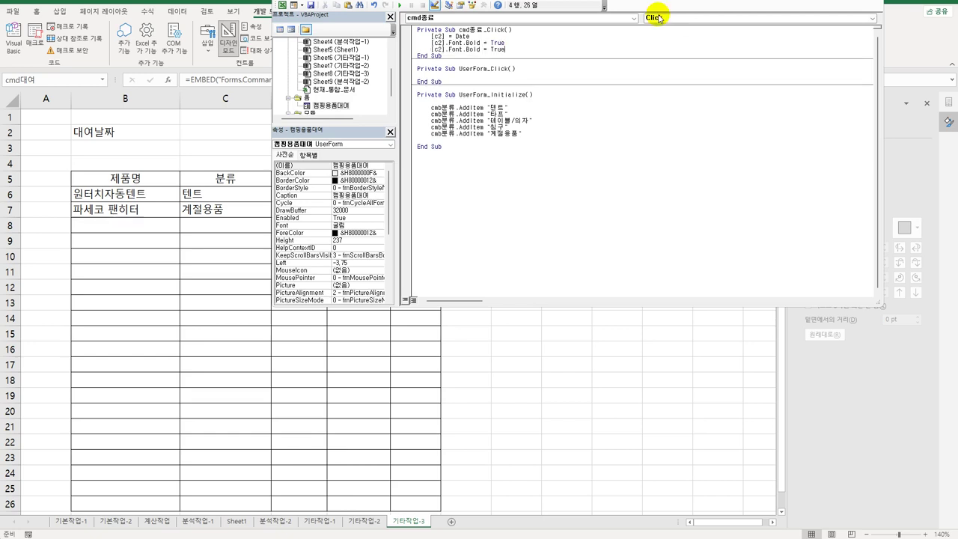
{"action": "key", "text": "Left"}
{"action": "key", "text": "Left"}
{"action": "key", "text": "Left"}
{"action": "key", "text": "Left"}
{"action": "key", "text": "Left"}
{"action": "key", "text": "Left"}
{"action": "key", "text": "Left"}
{"action": "key", "text": "shift+Left"}
{"action": "key", "text": "shift+Left"}
{"action": "key", "text": "shift+Left"}
{"action": "key", "text": "shift+Left"}
{"action": "type", "text": "itali"}
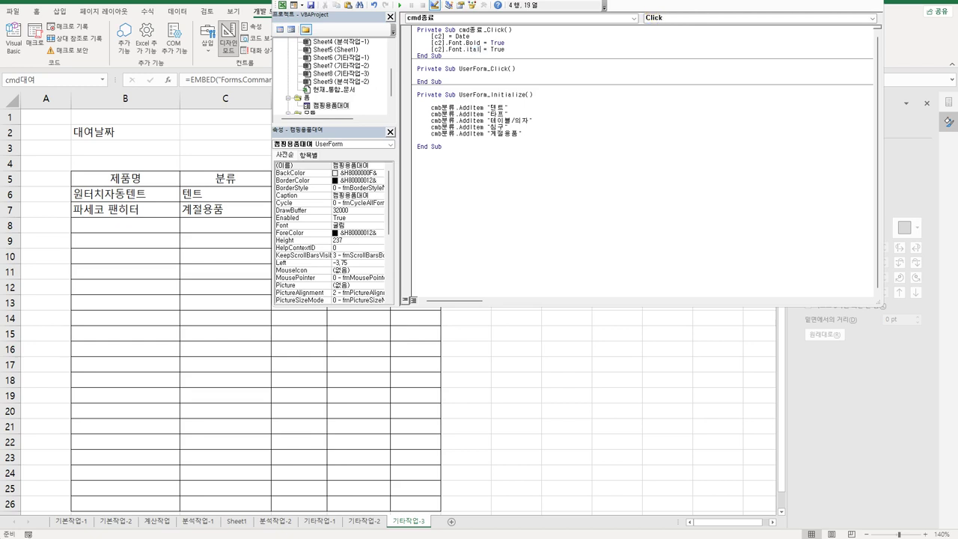
{"action": "type", "text": "c"}
{"action": "key", "text": "Down"}
Finish cmd종료_Click with the line Unload Me and set its statements off with blank lines
{"action": "key", "text": "Up"}
{"action": "key", "text": "End"}
{"action": "key", "text": "Return"}
{"action": "type", "text": "unload me"}
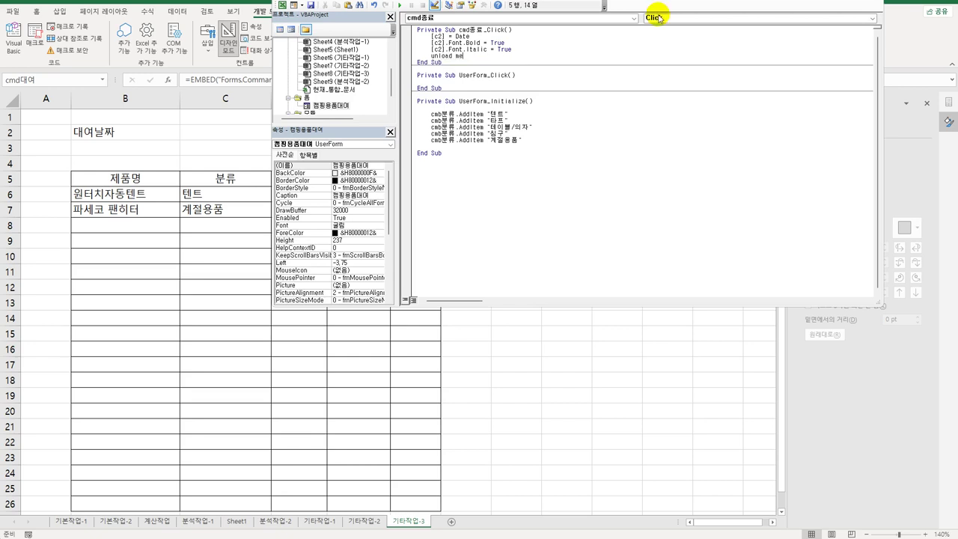
{"action": "key", "text": "Return"}
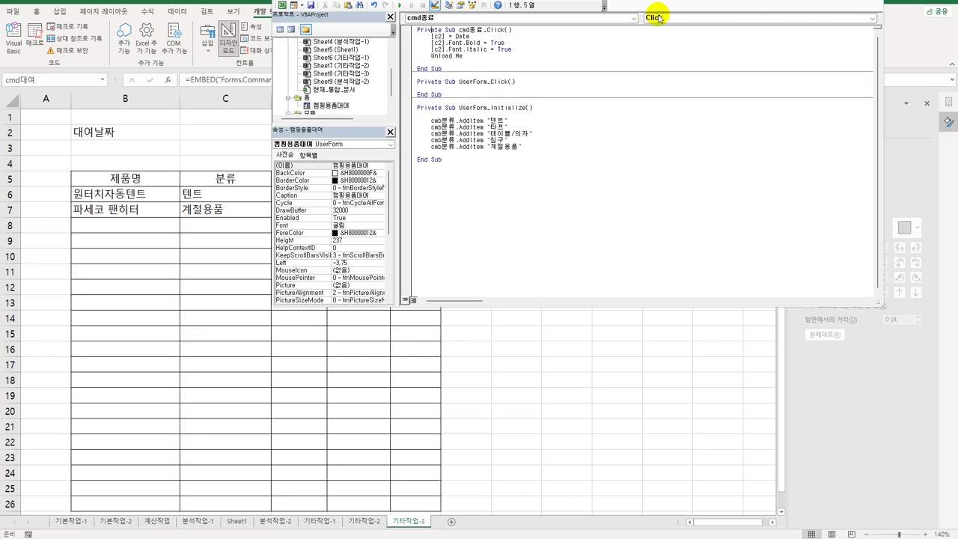
{"action": "key", "text": "End"}
{"action": "key", "text": "Return"}
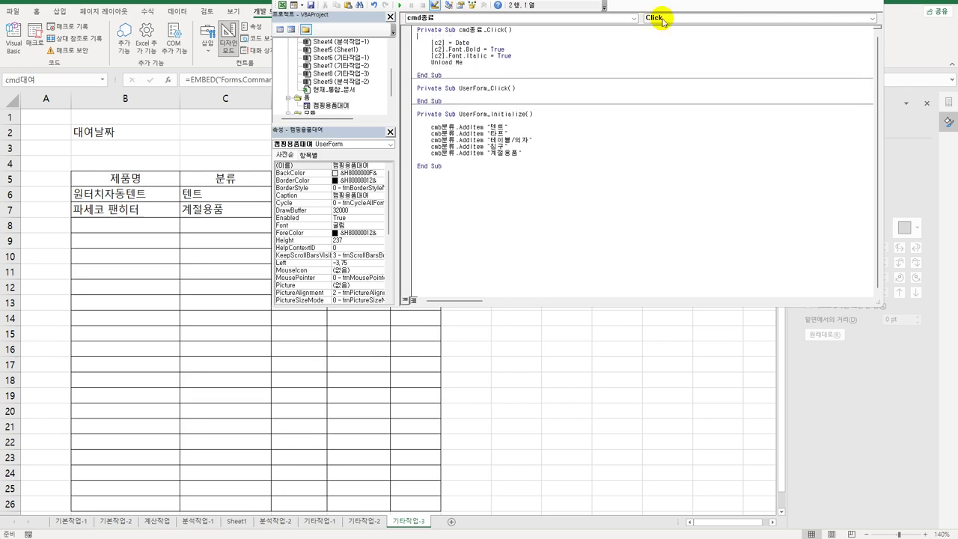
Examine the 캠핑용품대여 form's input controls and the 기타작업-3 rental table's columns and first empty row that they fill
{"action": "left_click", "coordinate": [561, 203]}
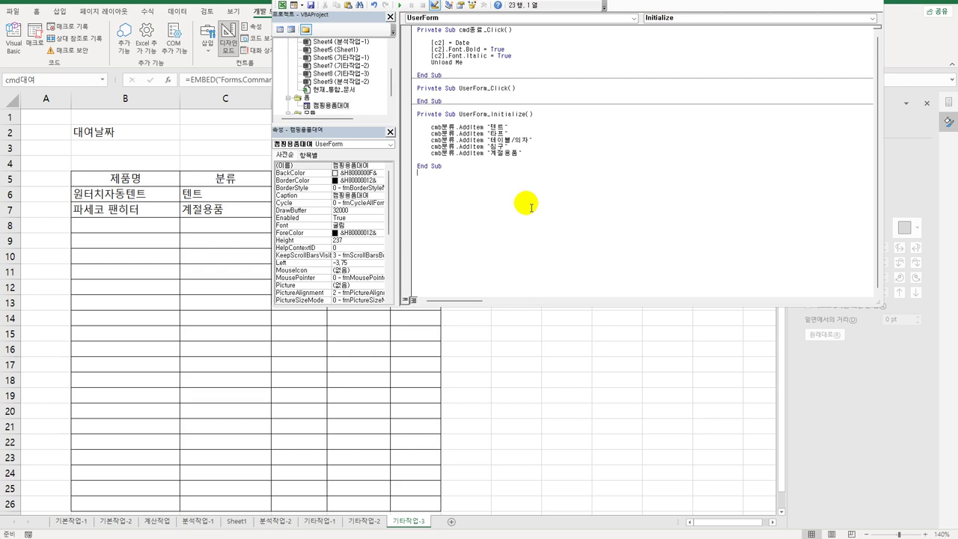
{"action": "double_click", "coordinate": [328, 106]}
{"action": "left_click", "coordinate": [503, 54]}
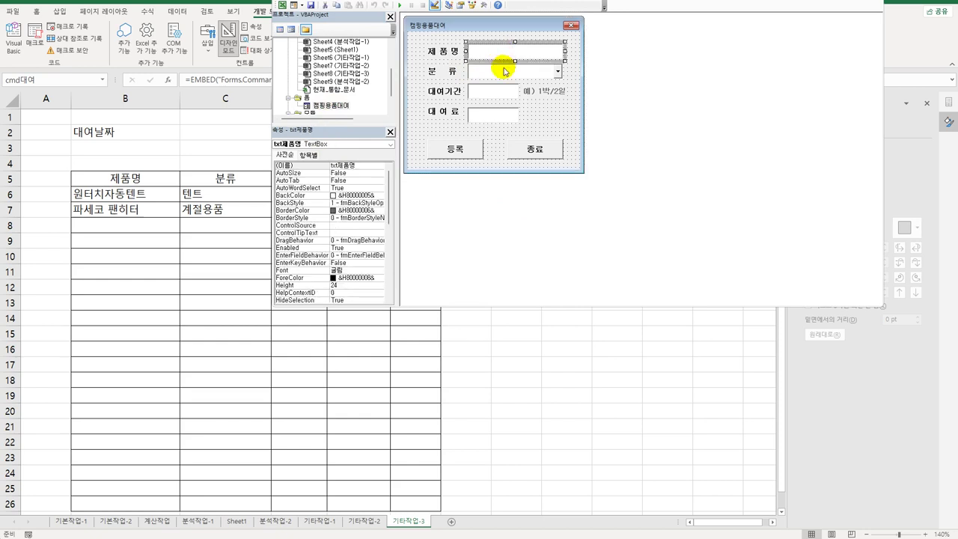
{"action": "left_click", "coordinate": [481, 118]}
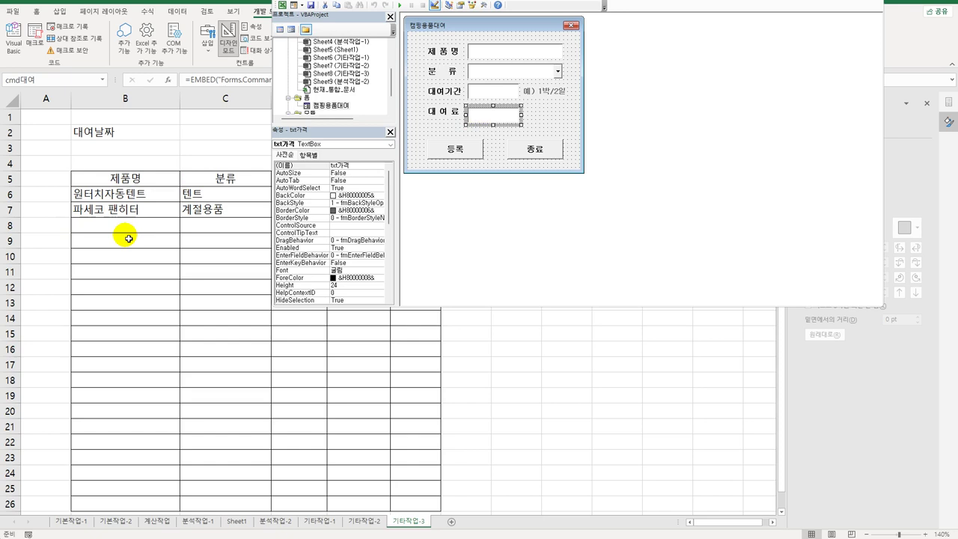
{"action": "left_click", "coordinate": [125, 181]}
{"action": "left_click_drag", "start_coordinate": [129, 182], "coordinate": [417, 212]}
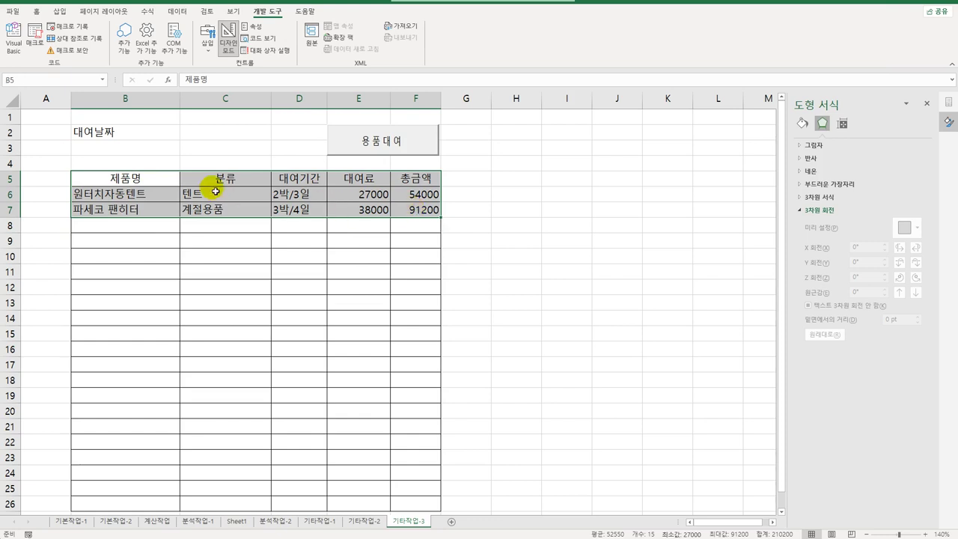
{"action": "left_click", "coordinate": [125, 233]}
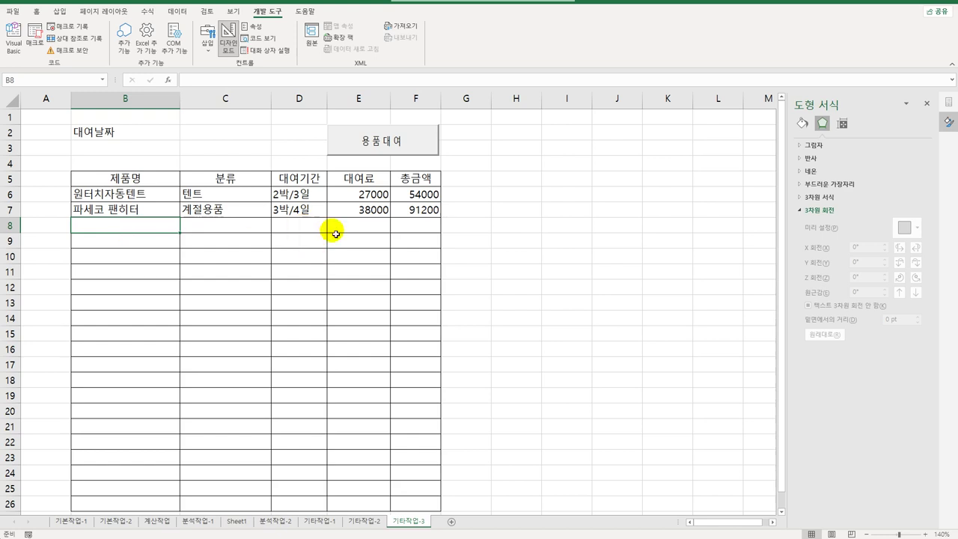
{"action": "left_click", "coordinate": [366, 228]}
{"action": "left_click", "coordinate": [420, 234]}
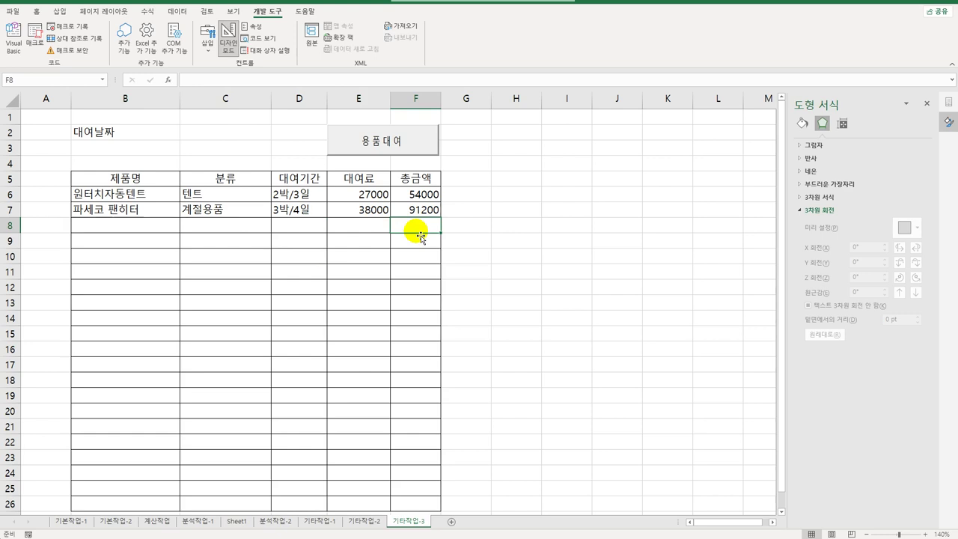
{"action": "left_click", "coordinate": [292, 229]}
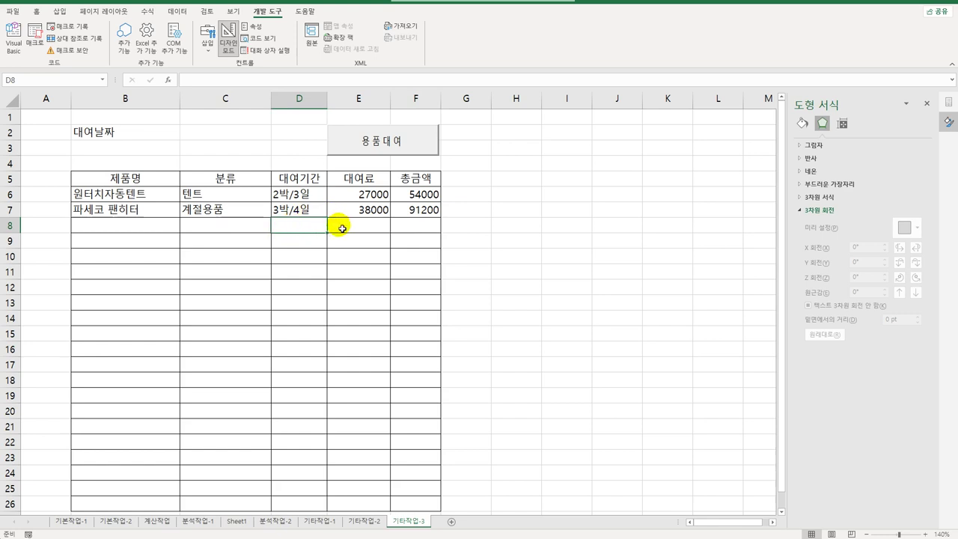
{"action": "left_click", "coordinate": [404, 227]}
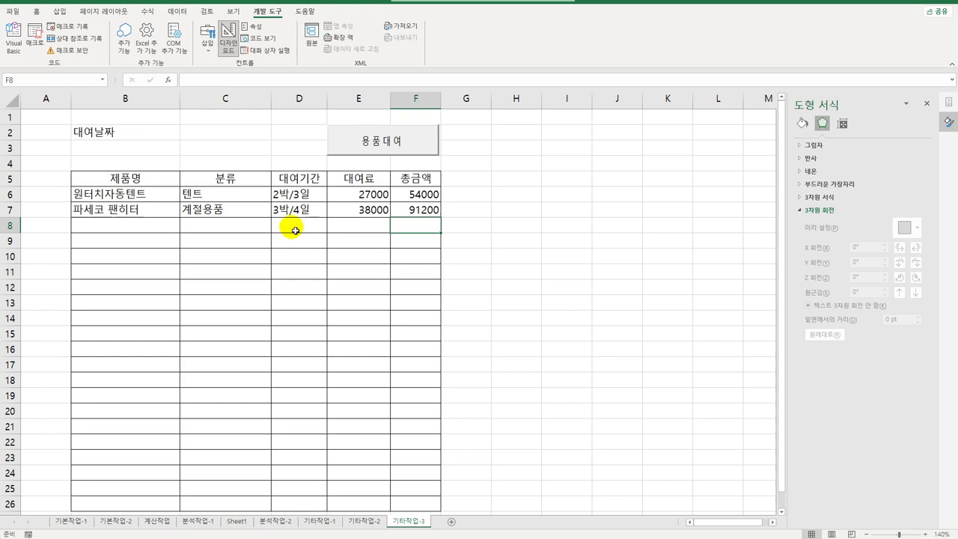
{"action": "left_click", "coordinate": [140, 226]}
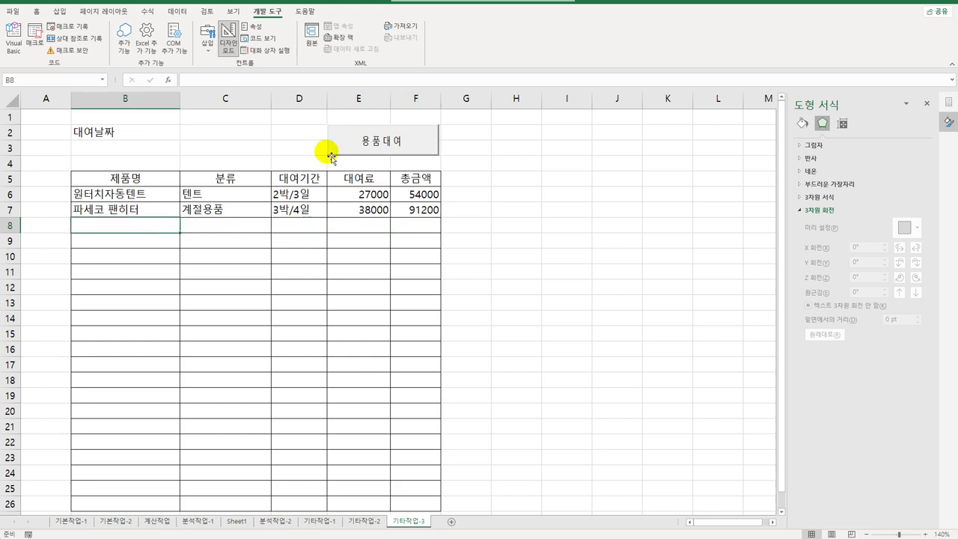
Create the cmd등록_Click procedure from the form's 등록 button with the line i = Range("B5").CurrentRegion.Rows.Count + 5
{"action": "left_click", "coordinate": [17, 47]}
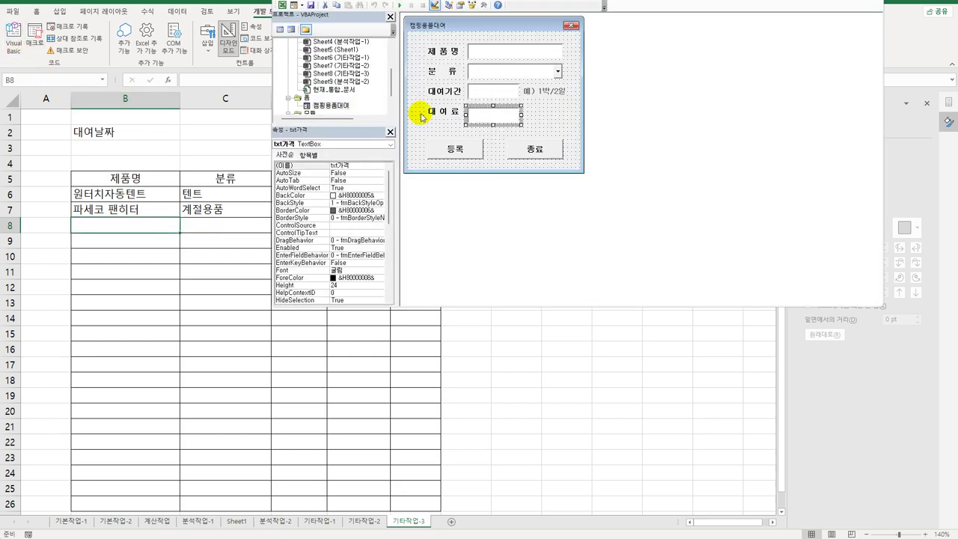
{"action": "double_click", "coordinate": [462, 151]}
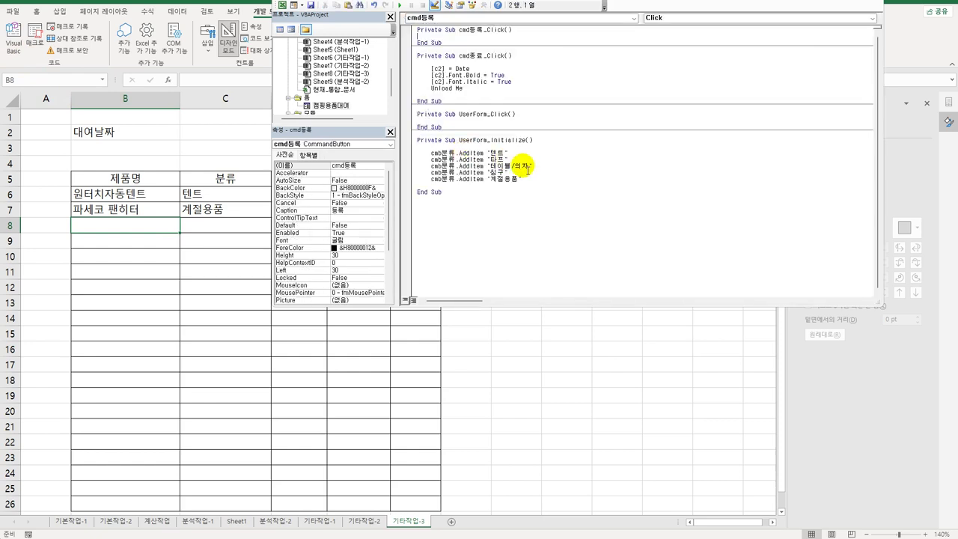
{"action": "key", "text": "Return"}
{"action": "key", "text": "Return"}
{"action": "key", "text": "Tab"}
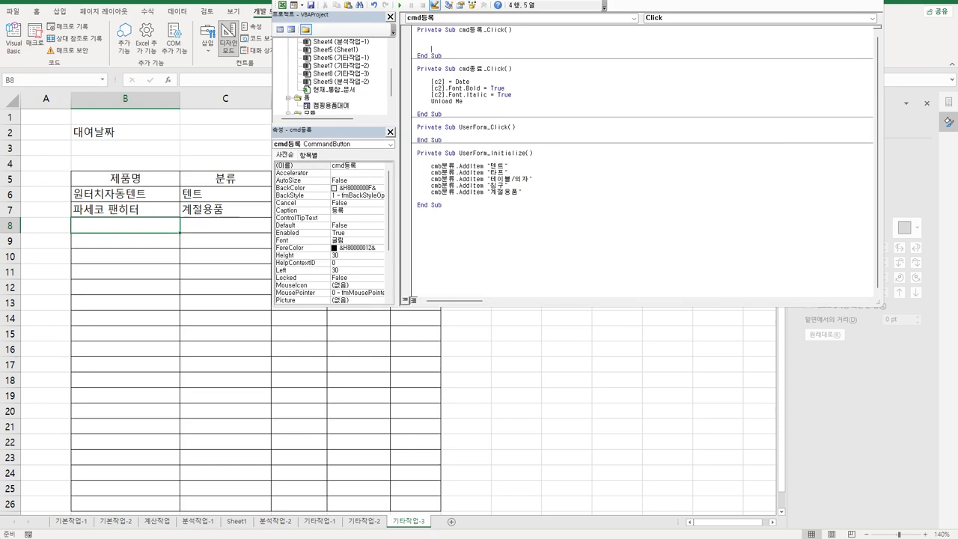
{"action": "type", "text": "i = range(\"B"}
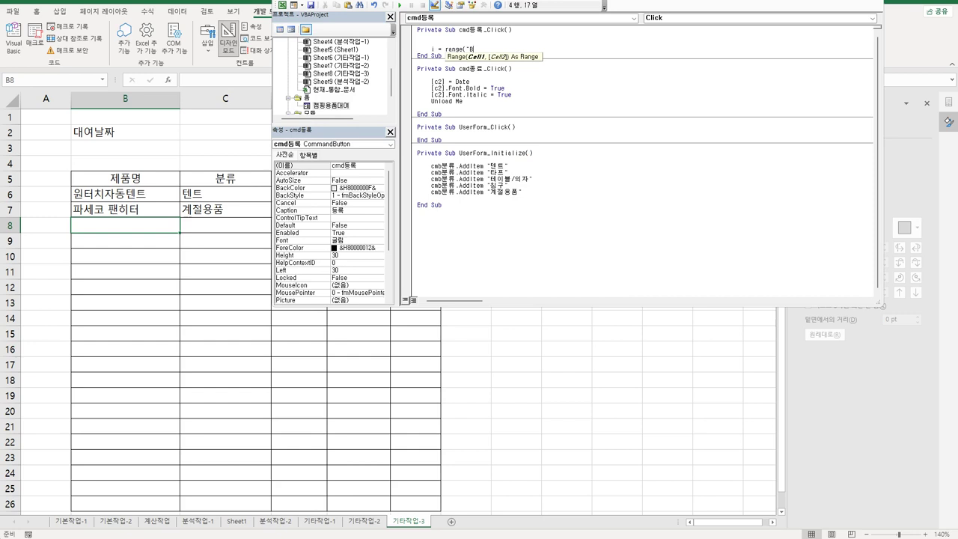
{"action": "type", "text": "5\").cu"}
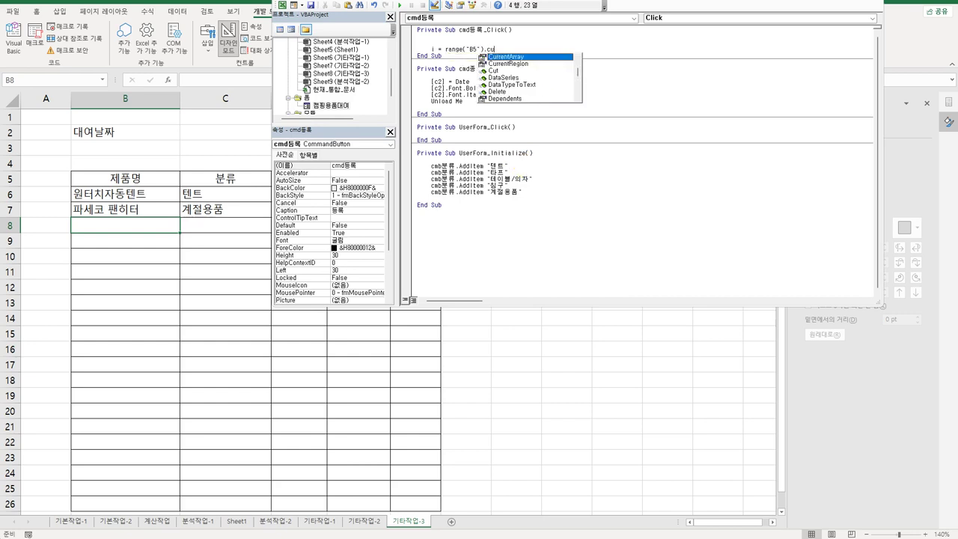
{"action": "key", "text": "Down"}
{"action": "key", "text": "Tab"}
{"action": "type", "text": ".Rows.cou"}
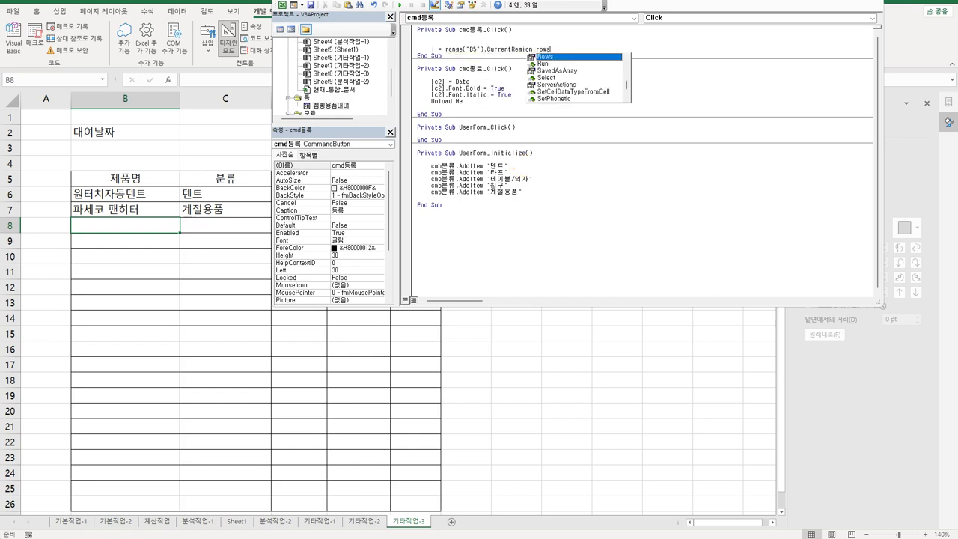
{"action": "type", "text": "nt"}
{"action": "type", "text": " + 5"}
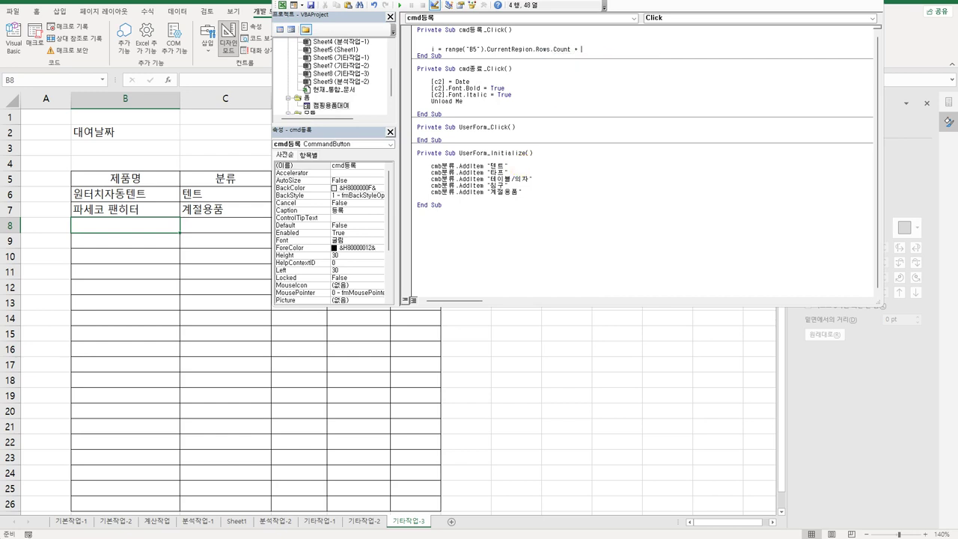
Add the line Cells(i, 2) = txt제품명.Value to cmd등록_Click, set off from the row calculation by a blank line
{"action": "key", "text": "Return"}
{"action": "key", "text": "Return"}
{"action": "type", "text": "ㅂ"}
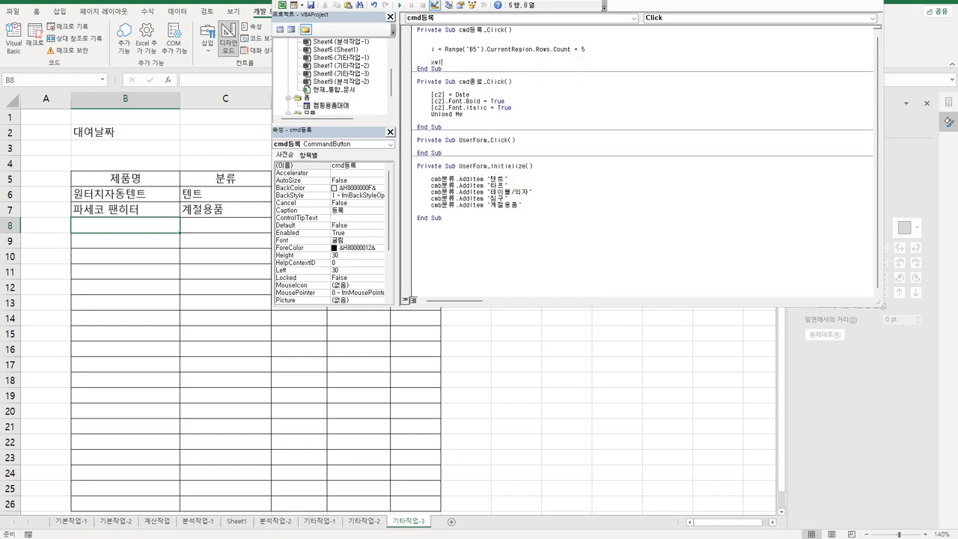
{"action": "key", "text": "BackSpace"}
{"action": "type", "text": "cells(i,"}
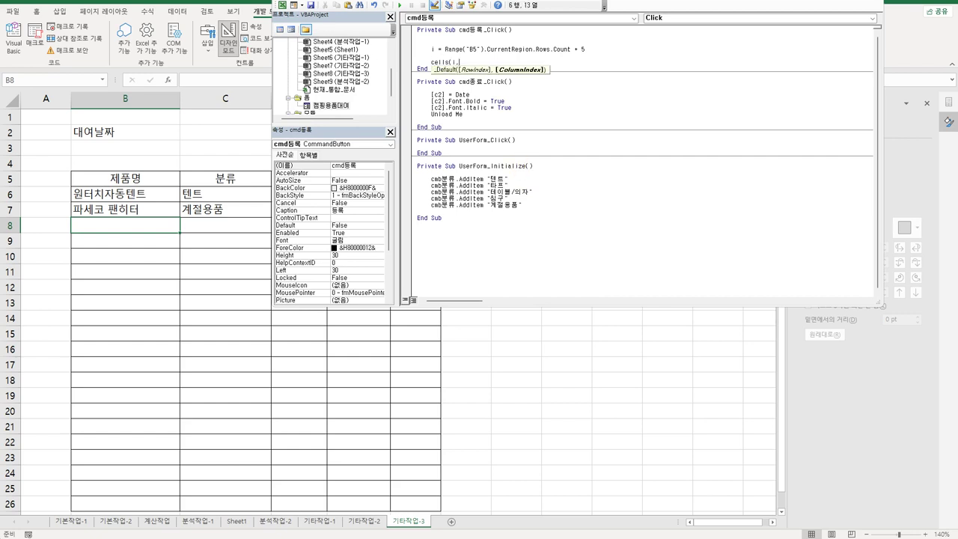
{"action": "type", "text": "2) = t"}
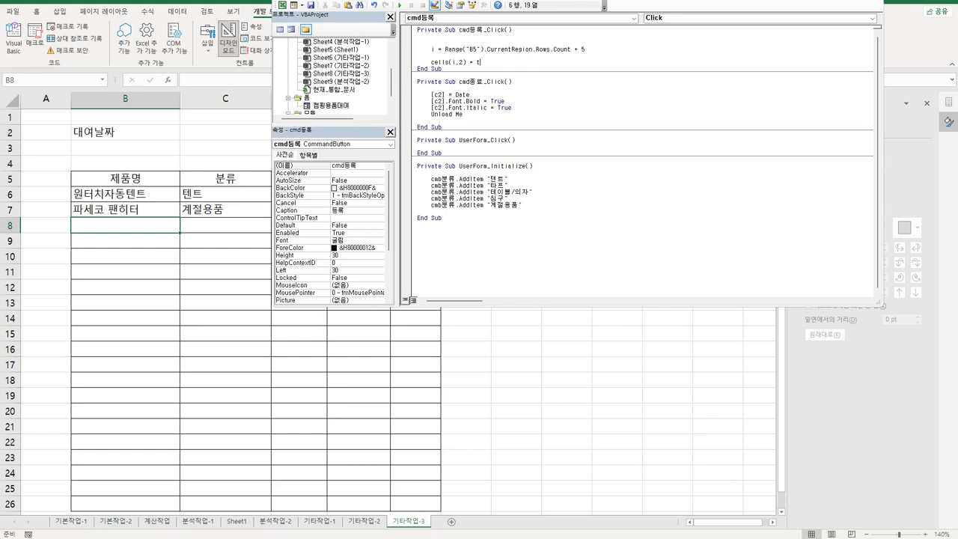
{"action": "type", "text": "xt꿜ㅁ"}
{"action": "type", "text": "품명.v"}
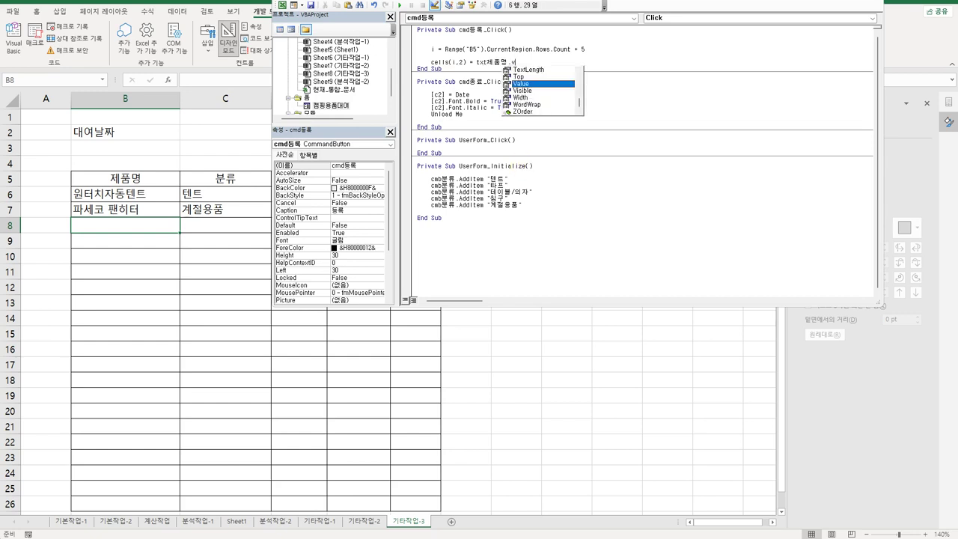
{"action": "key", "text": "Tab"}
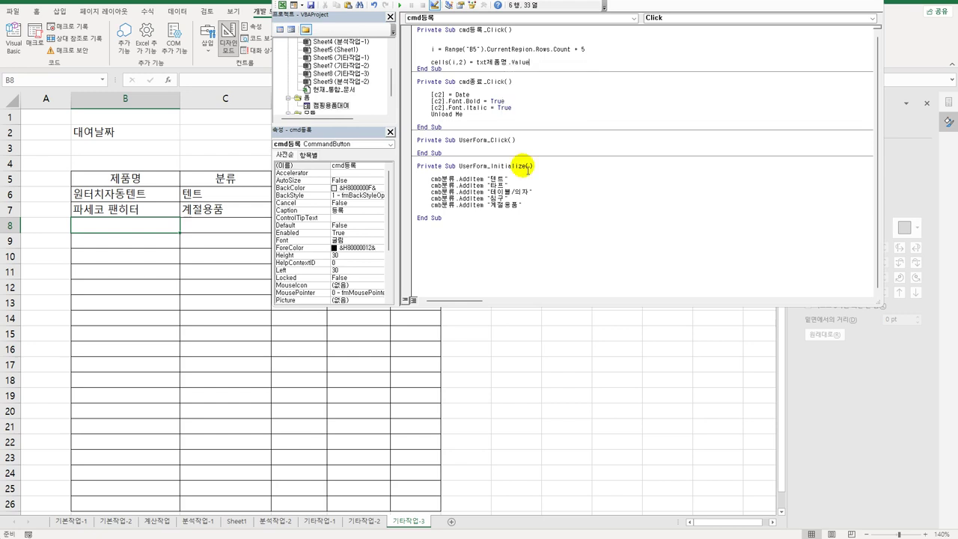
{"action": "key", "text": "Return"}
{"action": "key", "text": "Return"}
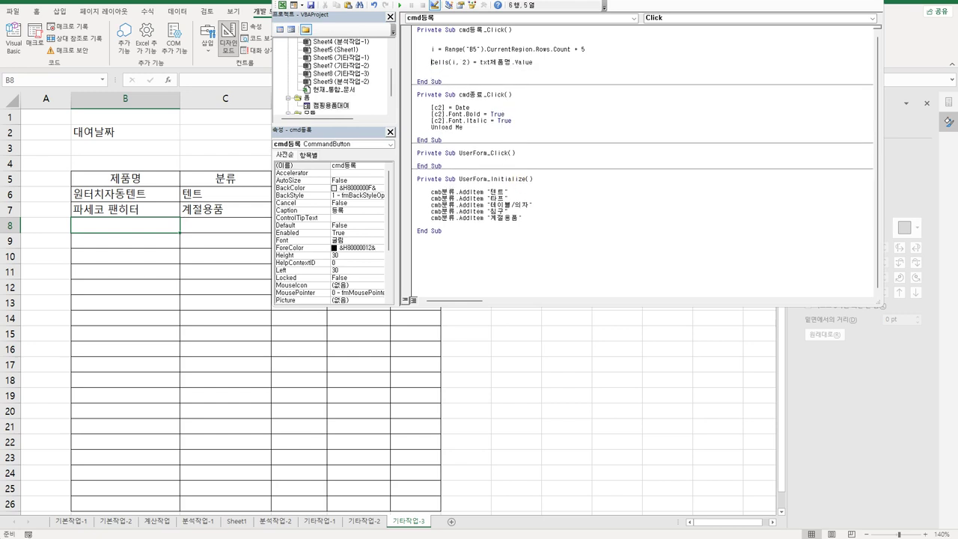
Copy the Cells(i, 2) = txt제품명.Value line four times directly below itself
{"action": "left_click_drag", "start_coordinate": [431, 62], "coordinate": [533, 62]}
{"action": "key", "text": "ctrl+c"}
{"action": "key", "text": "Down"}
{"action": "key", "text": "ctrl+v"}
{"action": "key", "text": "Return"}
{"action": "key", "text": "ctrl+v"}
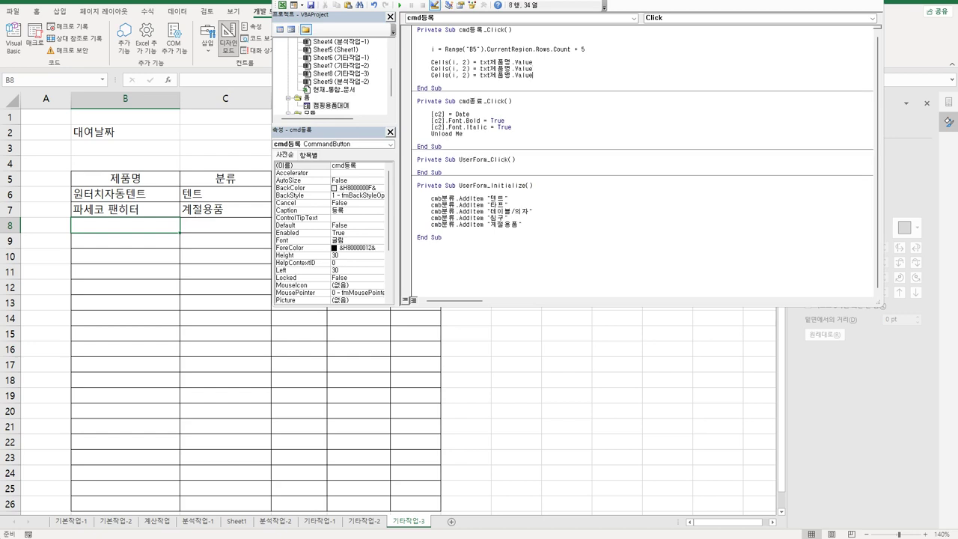
{"action": "key", "text": "Return"}
{"action": "key", "text": "ctrl+v"}
{"action": "key", "text": "Return"}
{"action": "key", "text": "ctrl+v"}
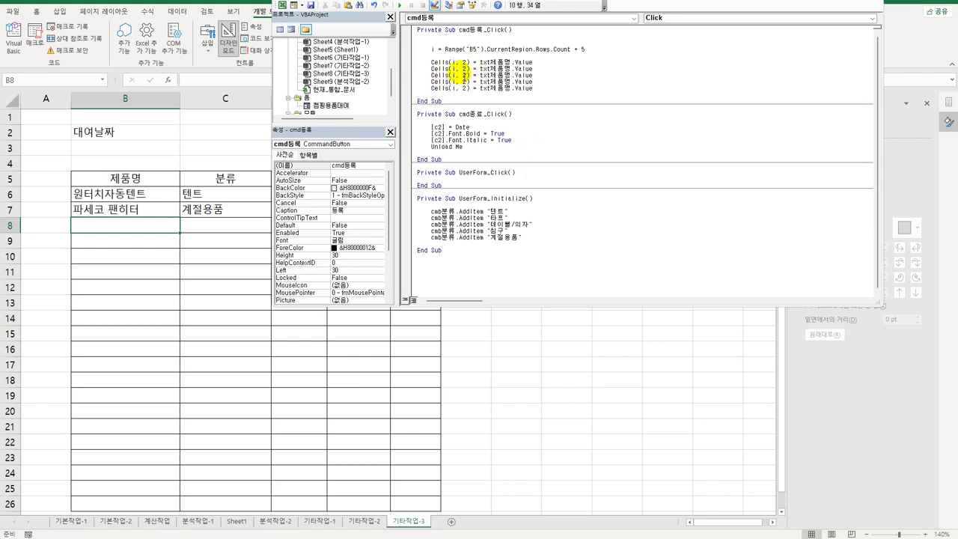
Change the column numbers in the four copied Cells lines to 3, 4, 5 and 6
{"action": "double_click", "coordinate": [464, 68]}
{"action": "type", "text": "3"}
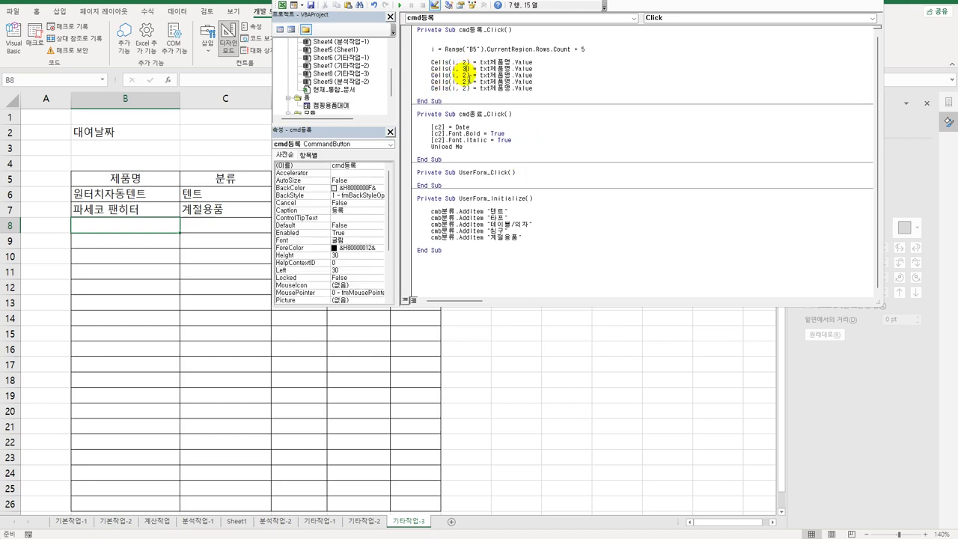
{"action": "double_click", "coordinate": [464, 74]}
{"action": "type", "text": "4"}
{"action": "double_click", "coordinate": [464, 82]}
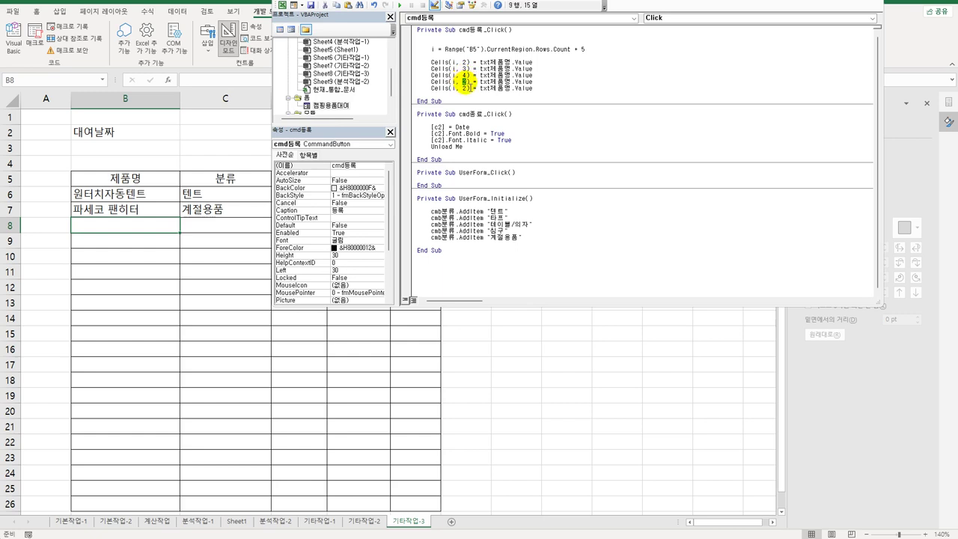
{"action": "type", "text": "5"}
{"action": "double_click", "coordinate": [464, 88]}
{"action": "type", "text": "6"}
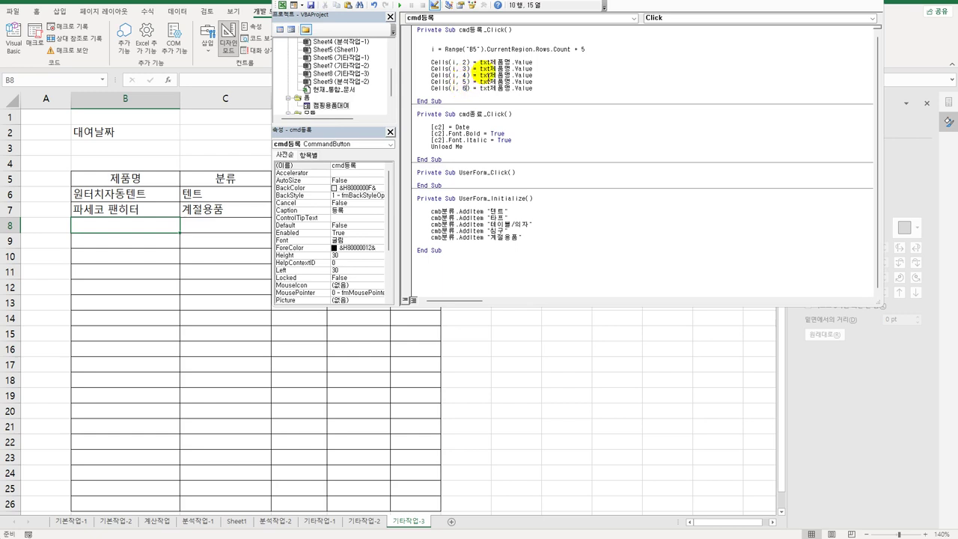
Replace the value assigned to Cells(i, 3) with cmb분류.Value
{"action": "left_click_drag", "start_coordinate": [480, 68], "coordinate": [554, 71]}
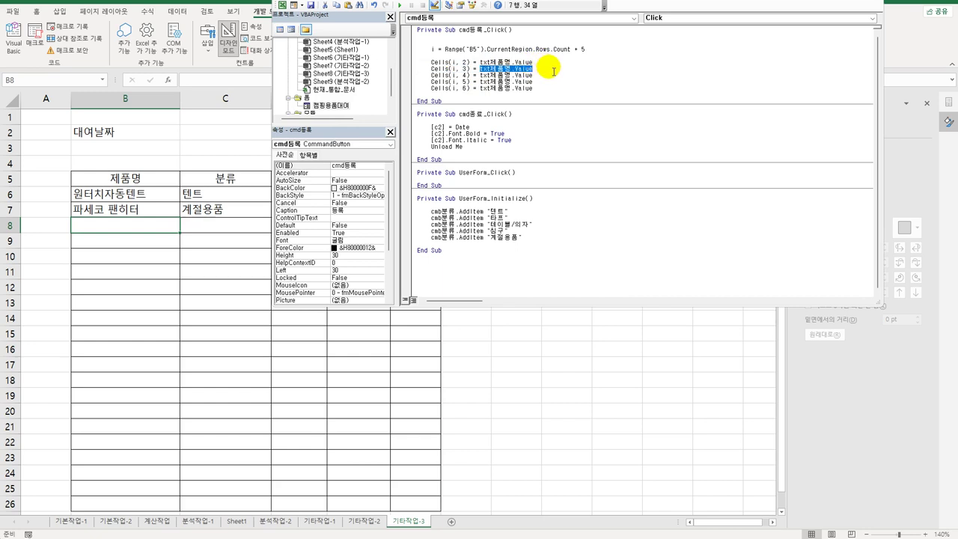
{"action": "type", "text": "cmb"}
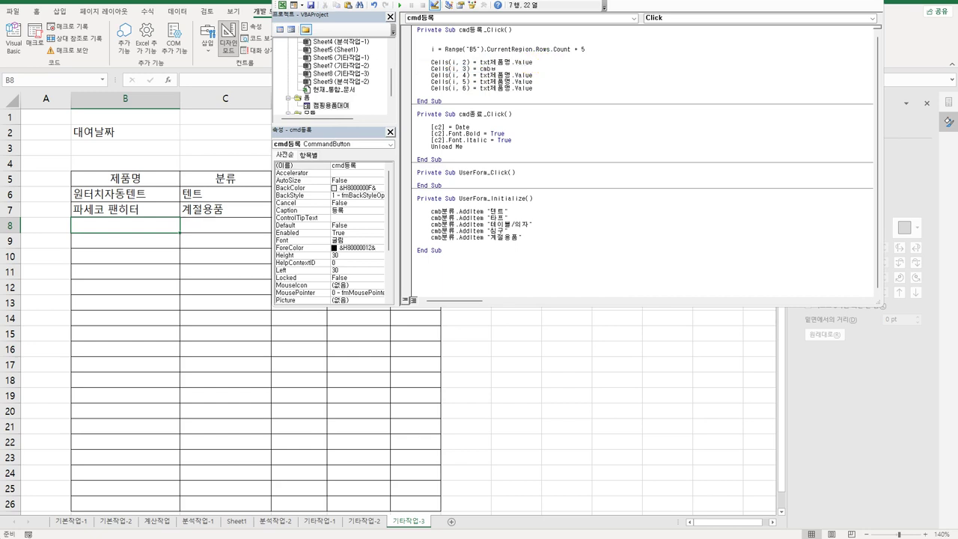
{"action": "type", "text": "분류.va"}
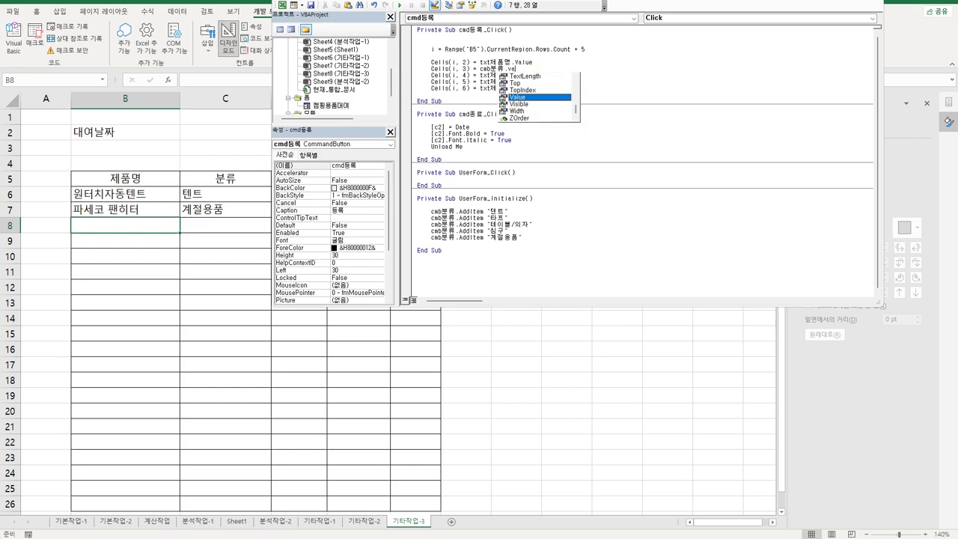
{"action": "key", "text": "Tab"}
{"action": "key", "text": "Down"}
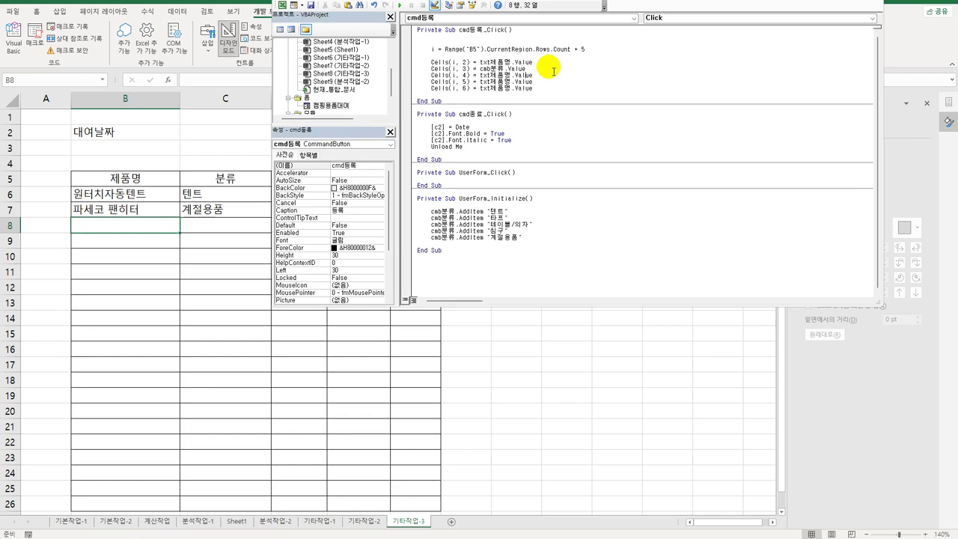
Replace the value assigned to Cells(i, 4) in cmd등록_Click with txt기간.Value
{"action": "left_click_drag", "start_coordinate": [494, 6], "coordinate": [609, 1]}
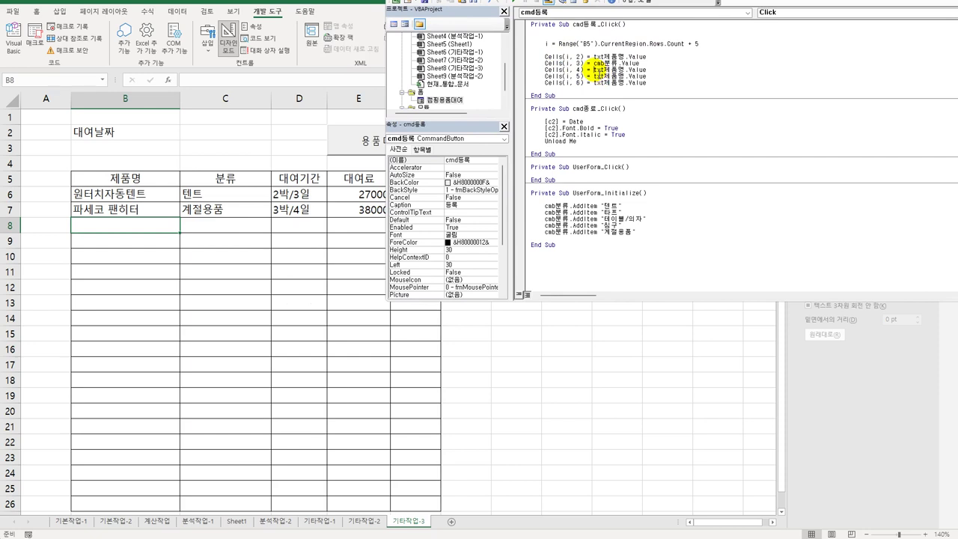
{"action": "left_click_drag", "start_coordinate": [593, 69], "coordinate": [666, 66]}
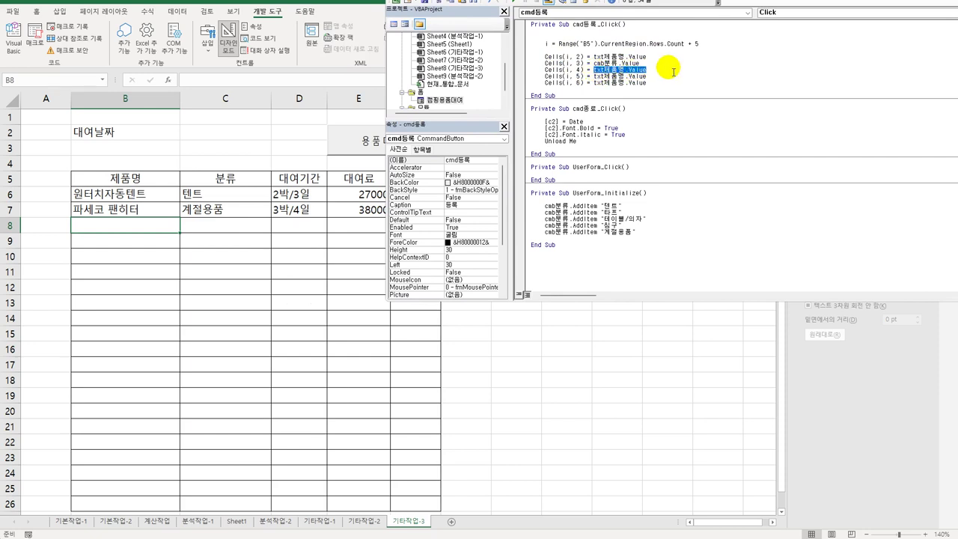
{"action": "type", "text": "tx"}
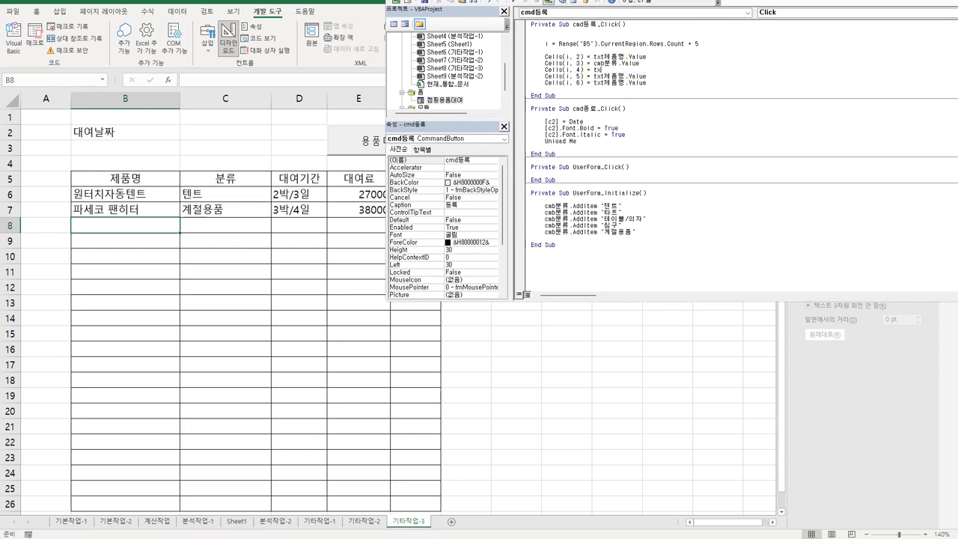
{"action": "type", "text": "t기간.V"}
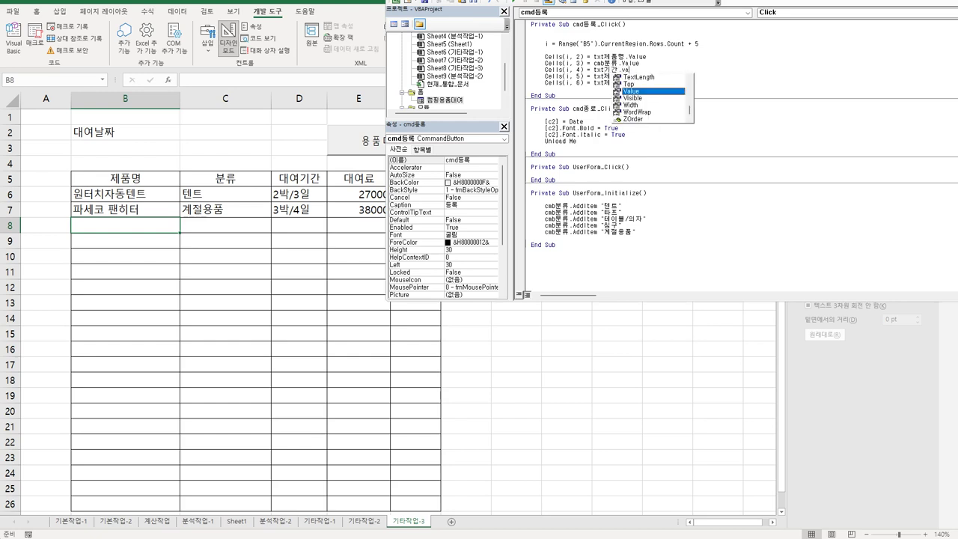
{"action": "key", "text": "Tab"}
Replace the value assigned to Cells(i, 5) with Val(txt가격)
{"action": "key", "text": "Down"}
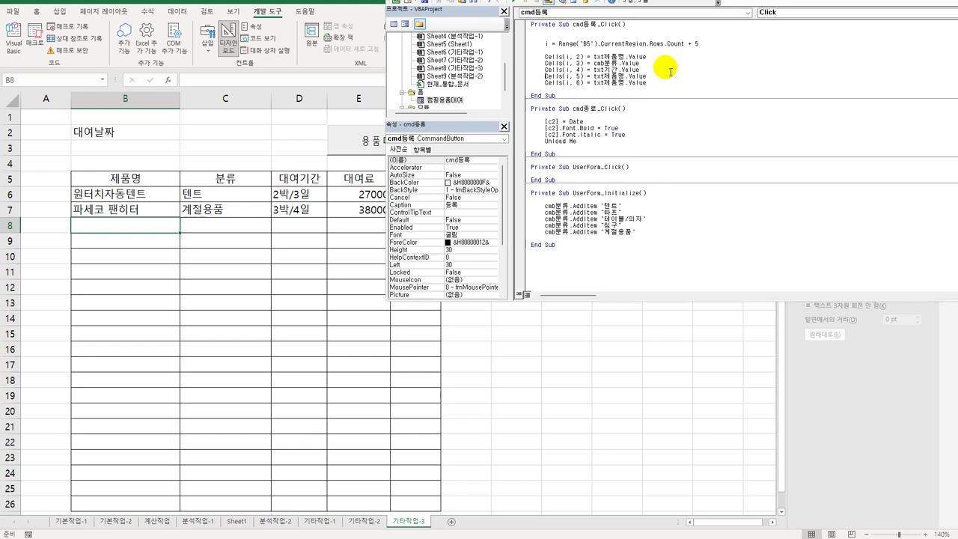
{"action": "key", "text": "shift+Left"}
{"action": "key", "text": "shift+Left"}
{"action": "key", "text": "shift+Left"}
{"action": "key", "text": "shift+Left"}
{"action": "key", "text": "shift+Left"}
{"action": "key", "text": "shift+Left"}
{"action": "key", "text": "shift+Left"}
{"action": "key", "text": "shift+Left"}
{"action": "key", "text": "shift+Left"}
{"action": "key", "text": "shift+Left"}
{"action": "key", "text": "shift+Left"}
{"action": "key", "text": "shift+Left"}
{"action": "type", "text": "val("}
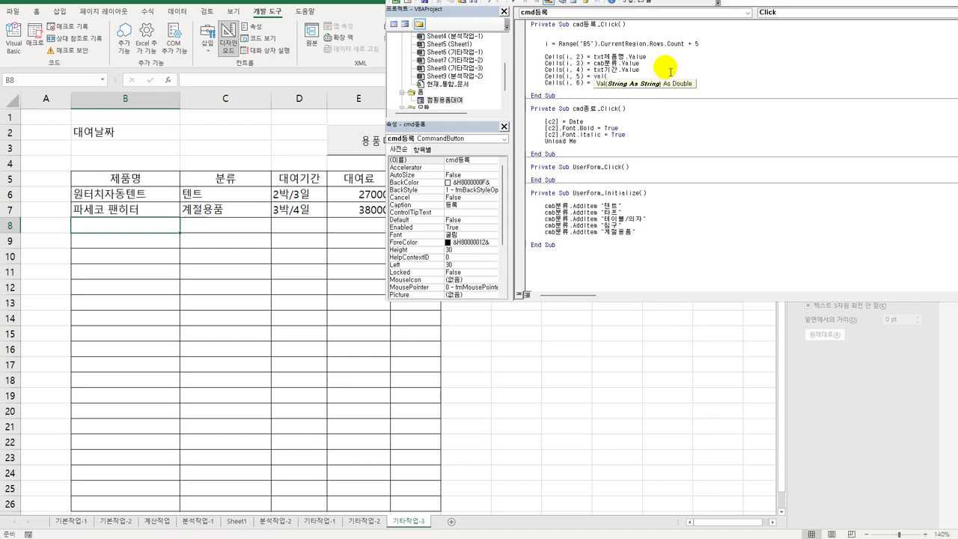
{"action": "type", "text": "tx"}
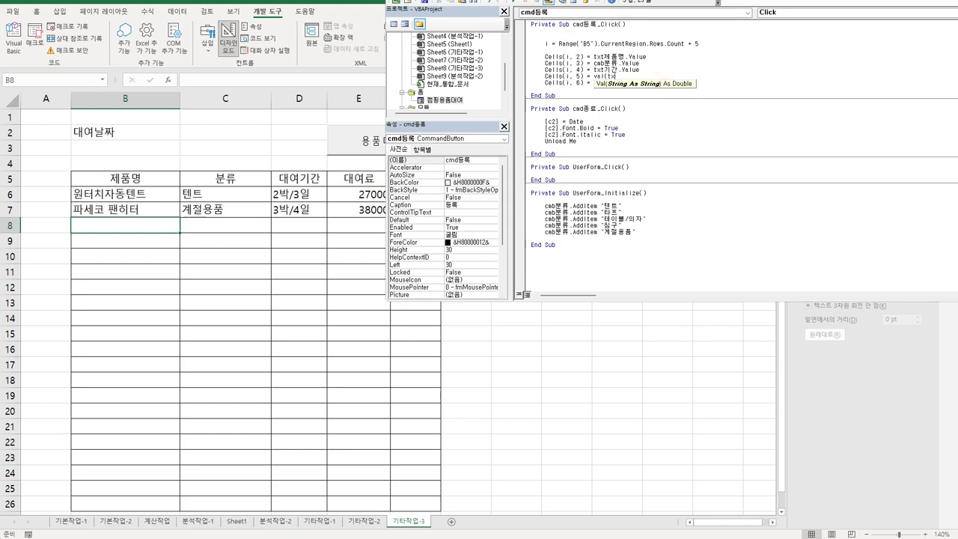
{"action": "type", "text": "t가격)"}
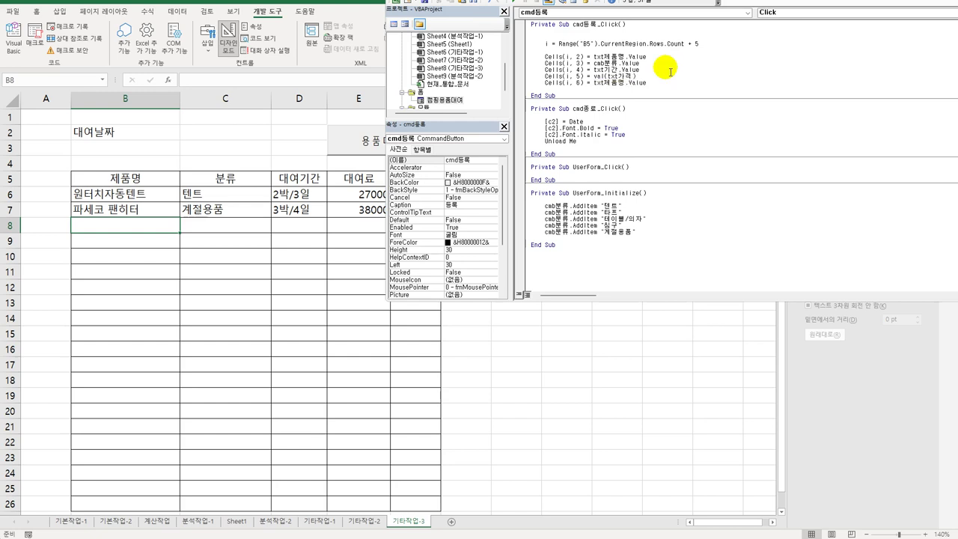
{"action": "key", "text": "Down"}
{"action": "key", "text": "Up"}
Insert If Left(Cells(i, 4), 1) >= 3 Then above the Cells(i, 6) line, after a blank line, and indent the Cells(i, 6) line
{"action": "key", "text": "Return"}
{"action": "key", "text": "Return"}
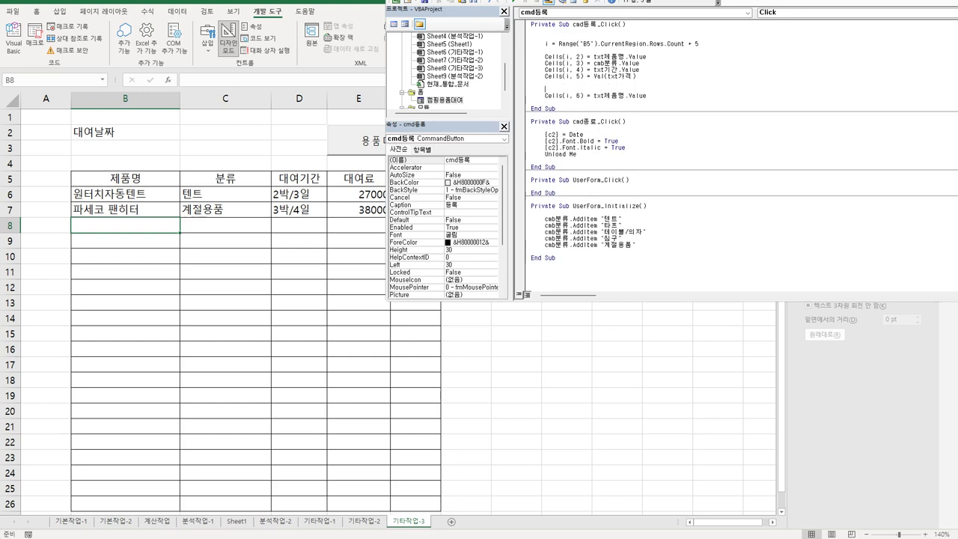
{"action": "type", "text": "if left(cells(i,"}
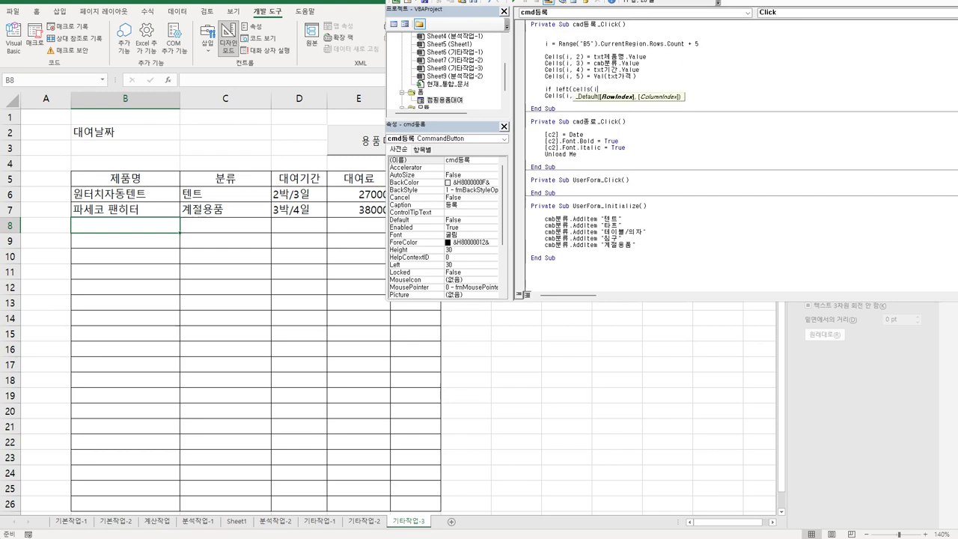
{"action": "type", "text": "4),1)"}
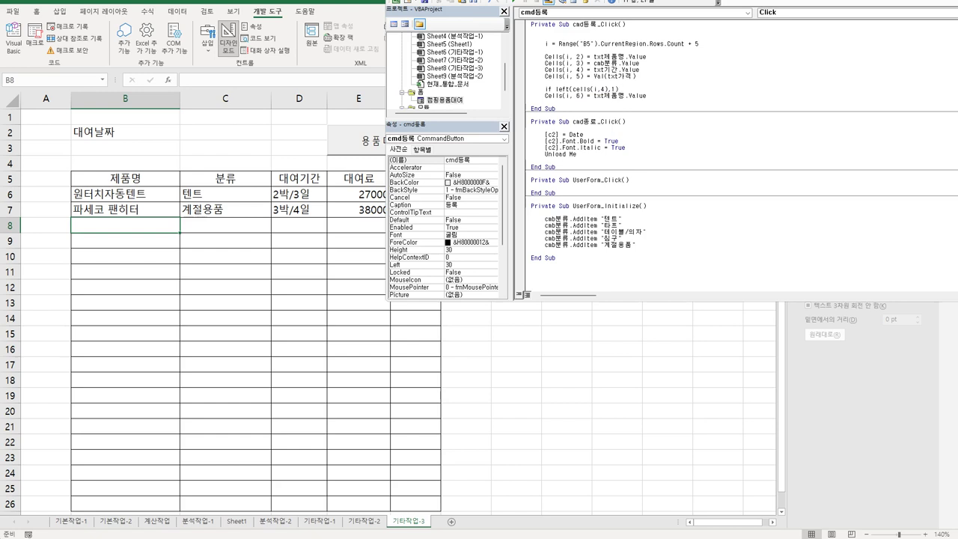
{"action": "type", "text": " >=3 ㅅ"}
{"action": "key", "text": "BackSpace"}
{"action": "key", "text": "Hangul"}
{"action": "type", "text": "then"}
{"action": "left_click", "coordinate": [545, 96]}
{"action": "key", "text": "Tab"}
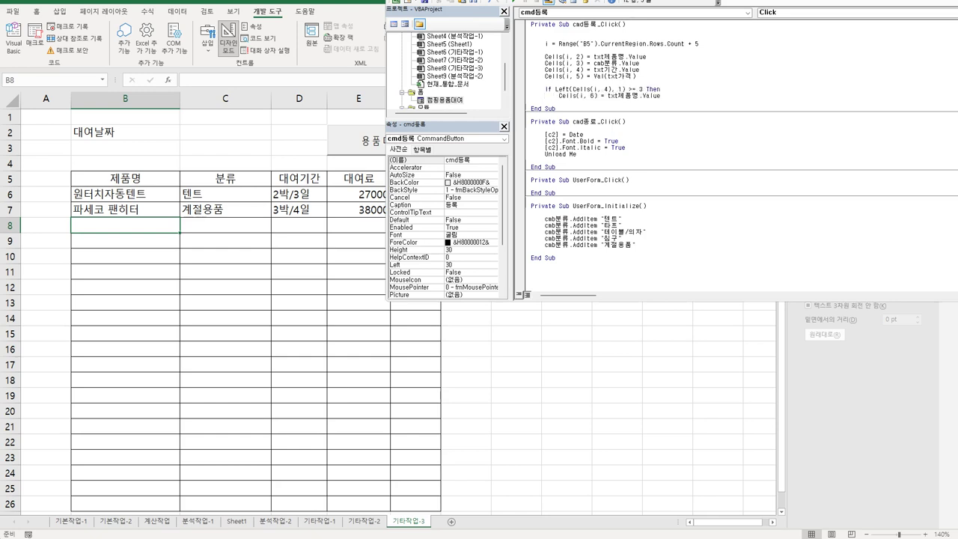
Replace the value assigned to Cells(i, 6) with Cells(i, 5) * Left(Cells(i, 4), 1) * 0.8
{"action": "key", "text": "shift+Left"}
{"action": "key", "text": "shift+Left"}
{"action": "key", "text": "shift+Left"}
{"action": "key", "text": "shift+Left"}
{"action": "key", "text": "shift+Left"}
{"action": "key", "text": "shift+Left"}
{"action": "key", "text": "shift+Left"}
{"action": "key", "text": "shift+Left"}
{"action": "key", "text": "shift+Left"}
{"action": "key", "text": "shift+Left"}
{"action": "key", "text": "shift+Left"}
{"action": "key", "text": "shift+Left"}
{"action": "type", "text": "cells(i,"}
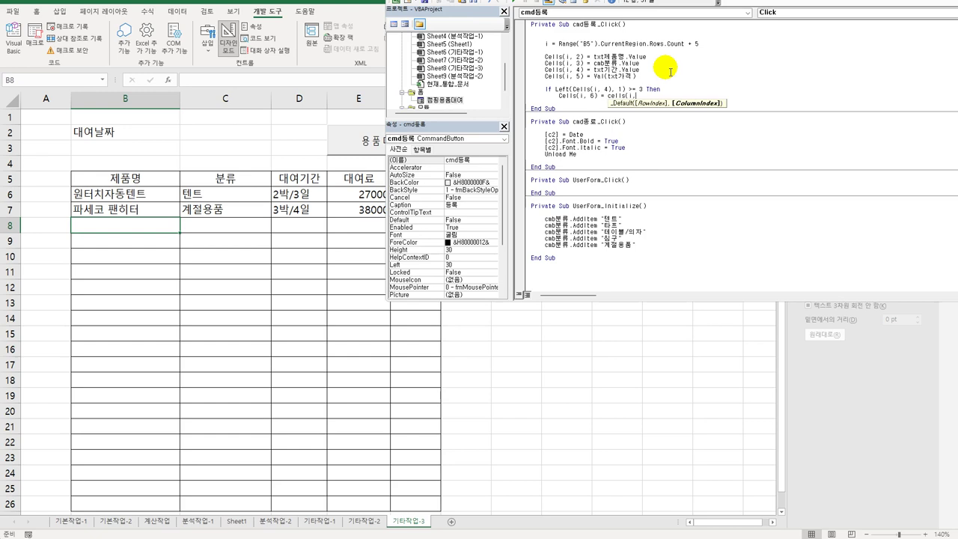
{"action": "type", "text": "5)+"}
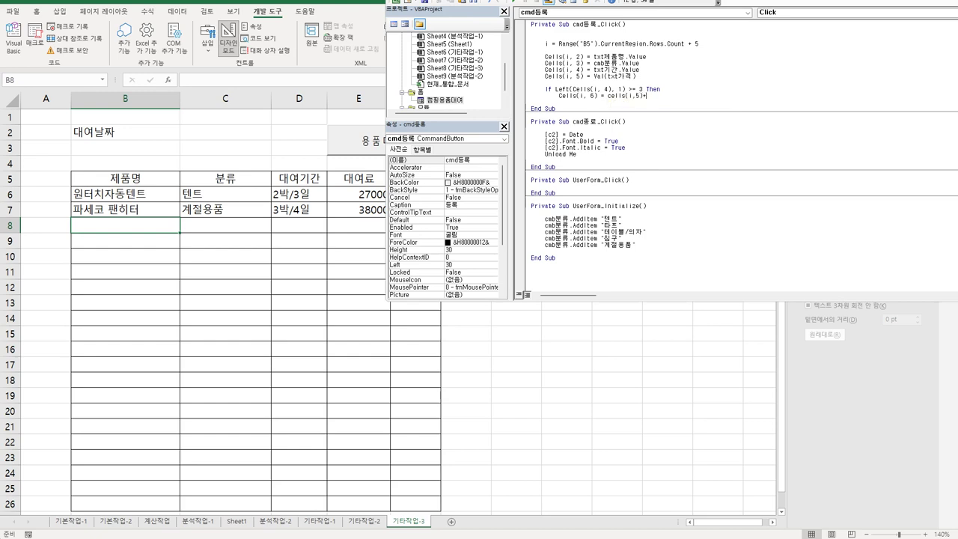
{"action": "type", "text": "left(cells(i,"}
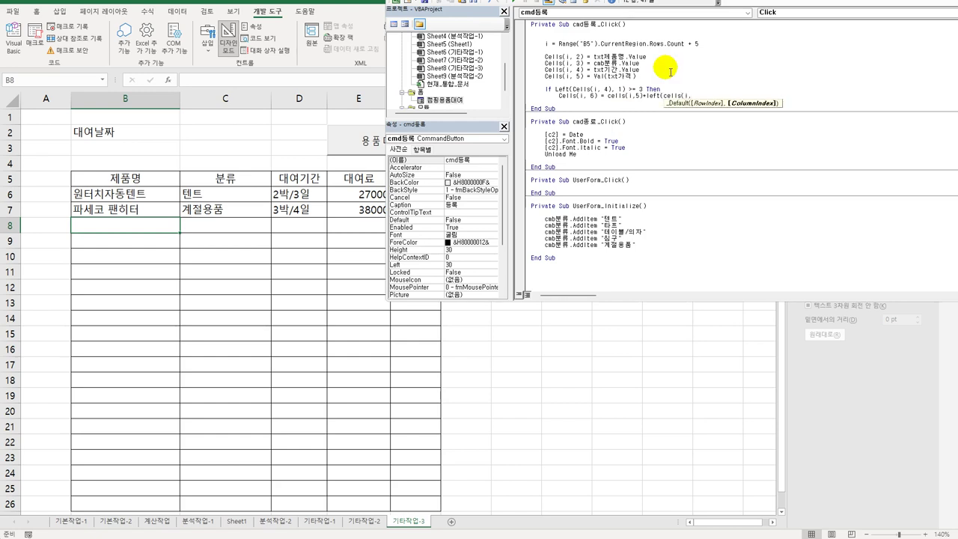
{"action": "type", "text": "4),1)"}
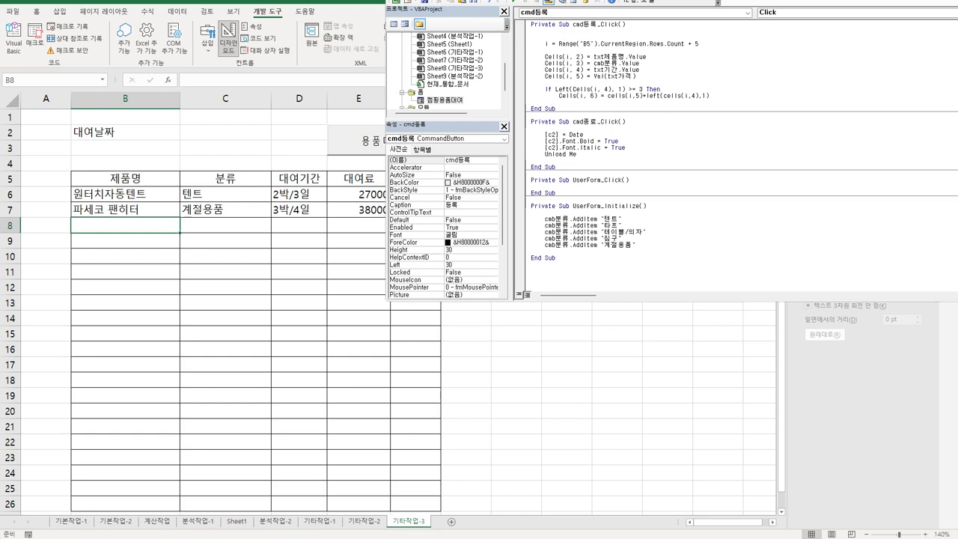
{"action": "type", "text": " + 0.8"}
Add an Else branch with Cells(i, 6) = Cells(i, 5) * Left(Cells(i, 4), 1) and close the block with End If
{"action": "key", "text": "Return"}
{"action": "type", "text": "Else"}
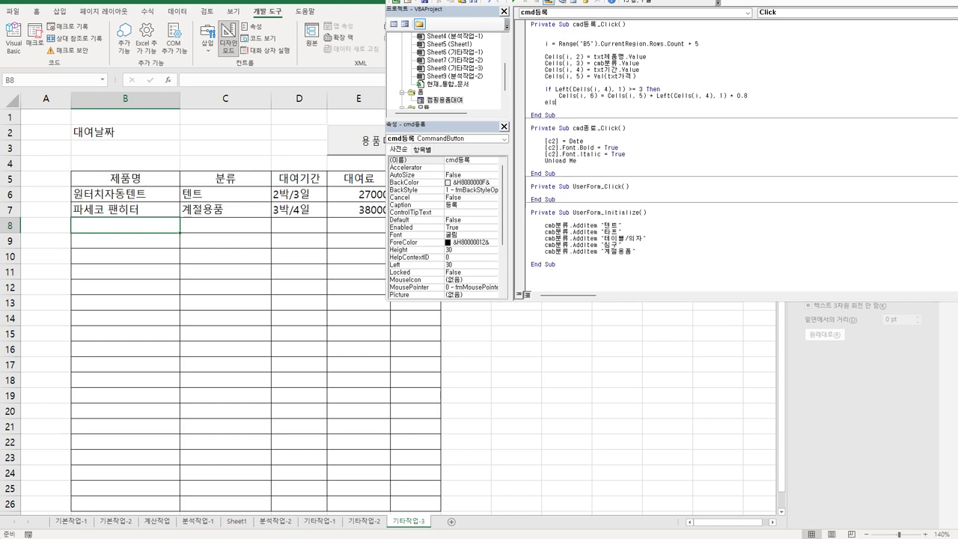
{"action": "key", "text": "Up"}
{"action": "key", "text": "shift+End"}
{"action": "key", "text": "ctrl+c"}
{"action": "left_click", "coordinate": [560, 101]}
{"action": "key", "text": "ctrl+v"}
{"action": "key", "text": "Tab"}
{"action": "key", "text": "End"}
{"action": "key", "text": "shift+Left"}
{"action": "key", "text": "shift+Left"}
{"action": "key", "text": "shift+Left"}
{"action": "key", "text": "shift+Left"}
{"action": "key", "text": "shift+Left"}
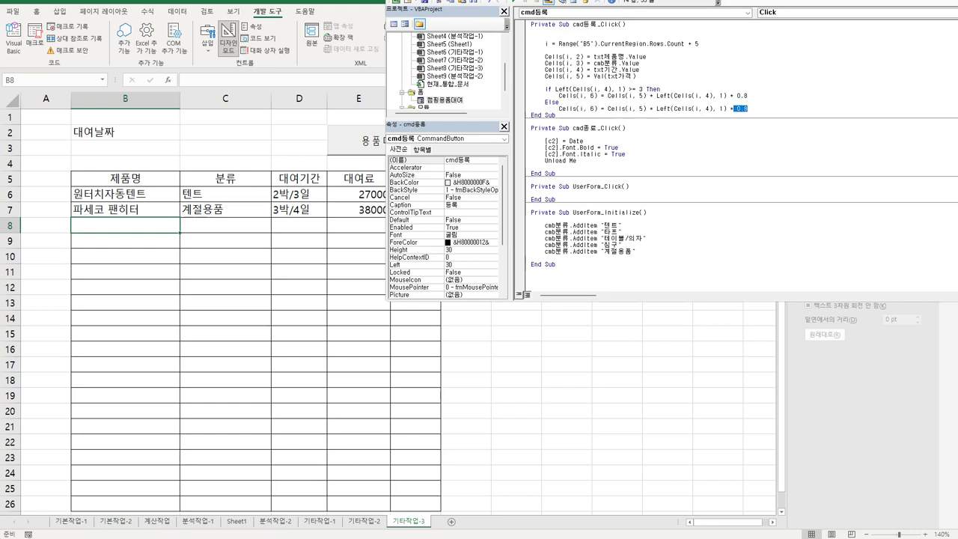
{"action": "key", "text": "Delete"}
{"action": "key", "text": "Return"}
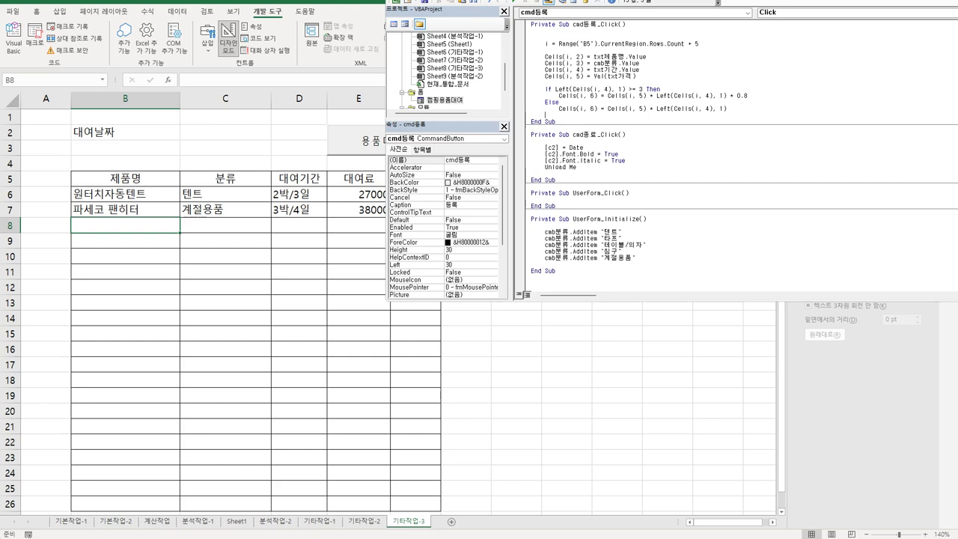
{"action": "type", "text": "End If"}
{"action": "key", "text": "Return"}
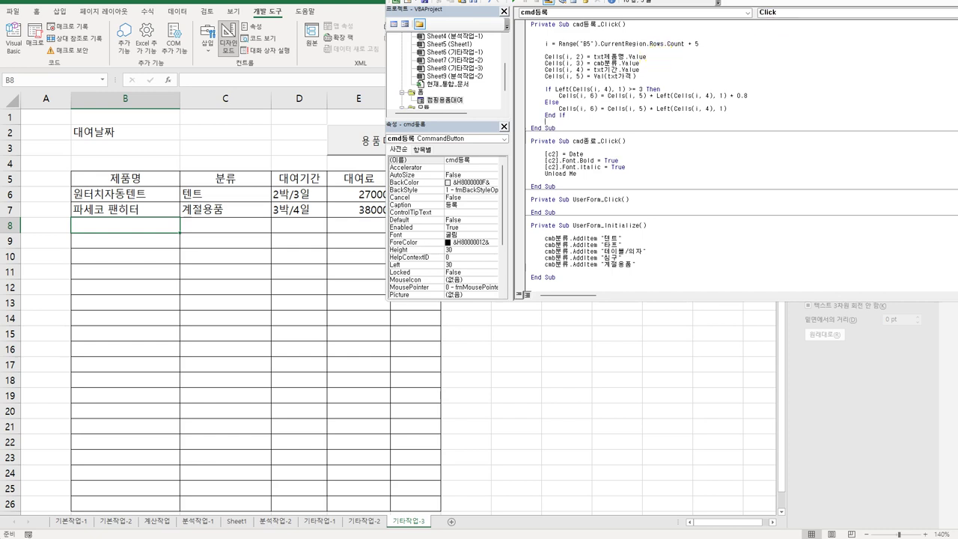
Return to the 기타작업-3 worksheet, turn off design mode and open the 캠핑용품대여 form, placing it clear of the table
{"action": "key", "text": "alt+F11"}
{"action": "left_click", "coordinate": [562, 208]}
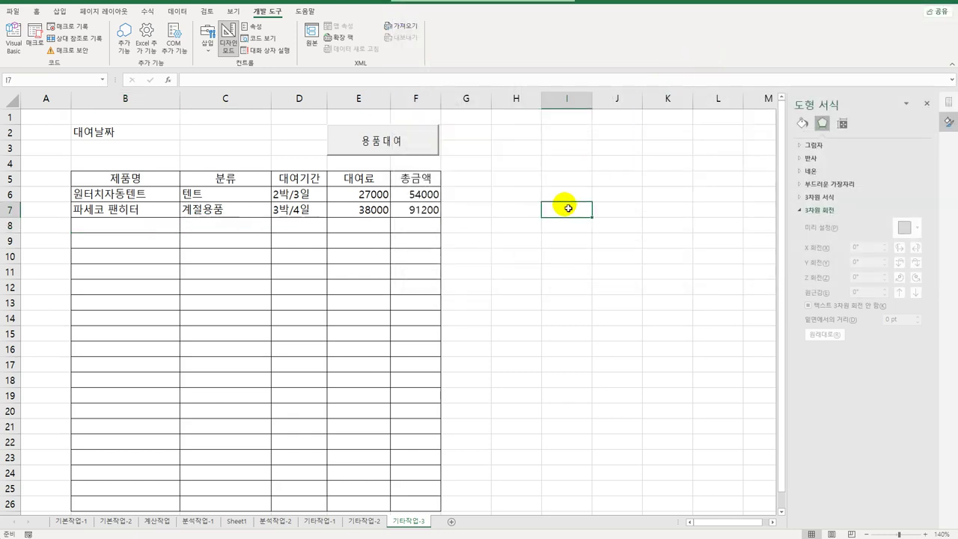
{"action": "left_click", "coordinate": [232, 38]}
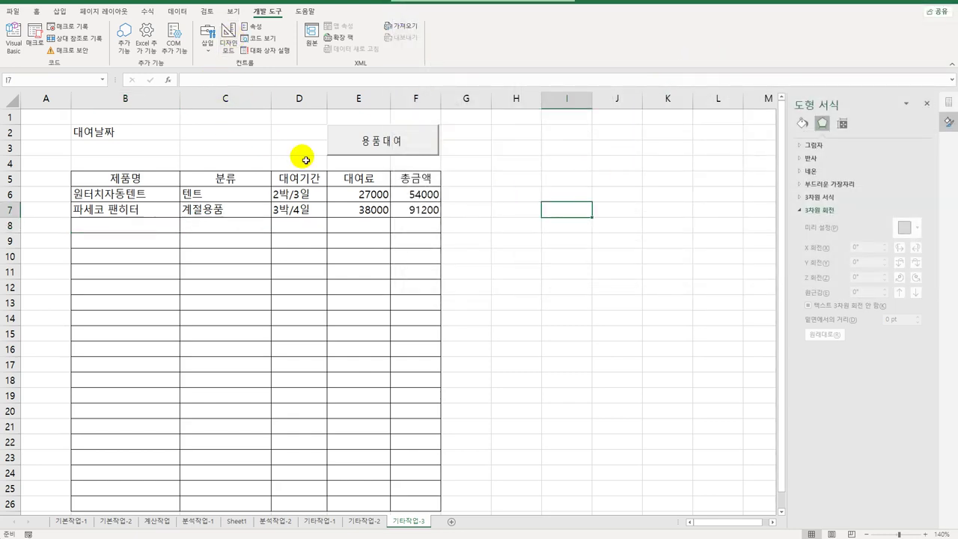
{"action": "left_click", "coordinate": [369, 148]}
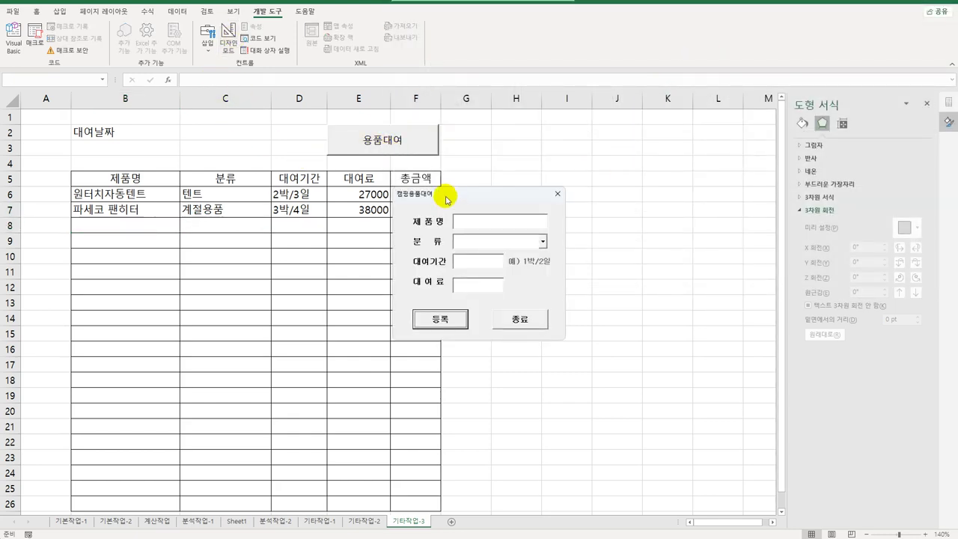
{"action": "left_click_drag", "start_coordinate": [446, 193], "coordinate": [545, 149]}
Fill in the form with 제품명 테이블 세트, 분류 테이블/의자, 대여기간 2박/3일 and 대여료 15000
{"action": "left_click", "coordinate": [568, 180]}
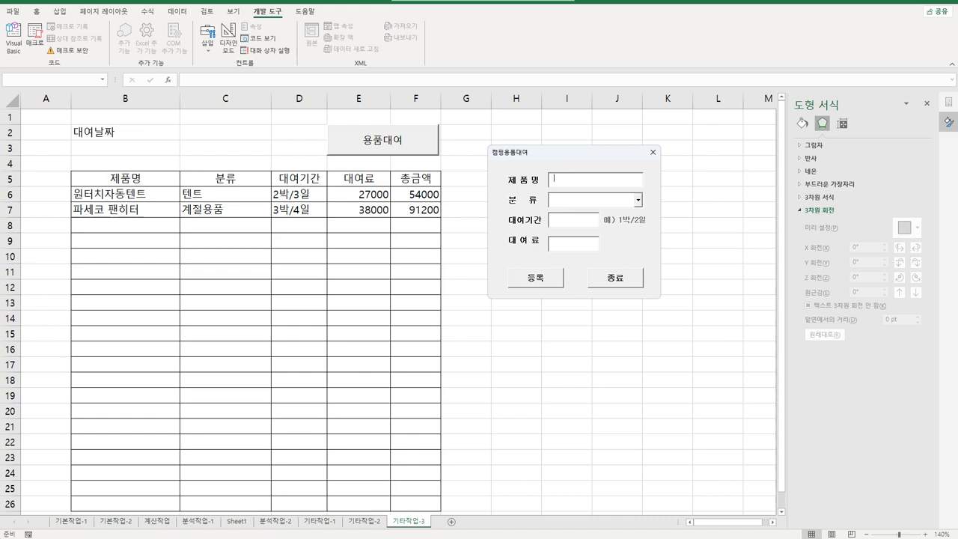
{"action": "type", "text": "테이블 세트"}
{"action": "left_click", "coordinate": [639, 200]}
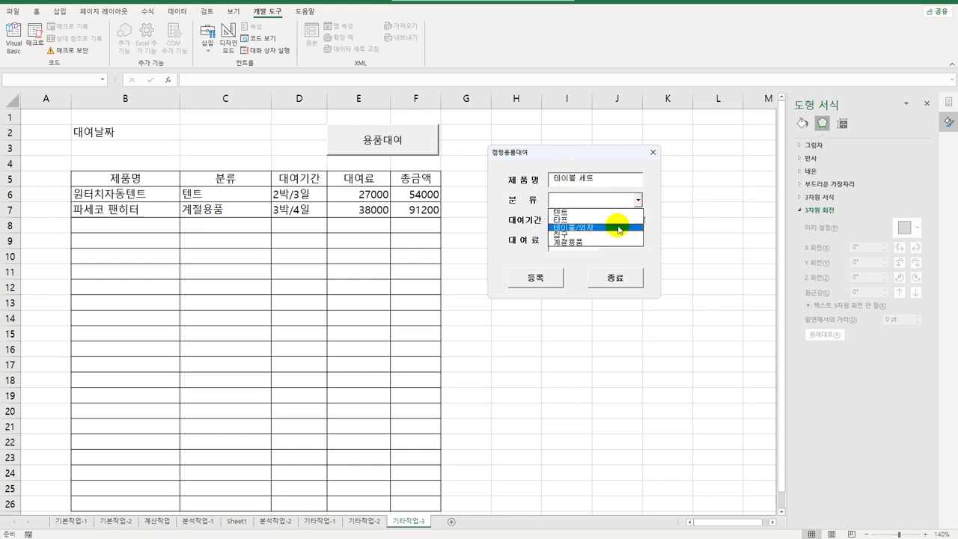
{"action": "left_click", "coordinate": [619, 226]}
{"action": "left_click", "coordinate": [573, 226]}
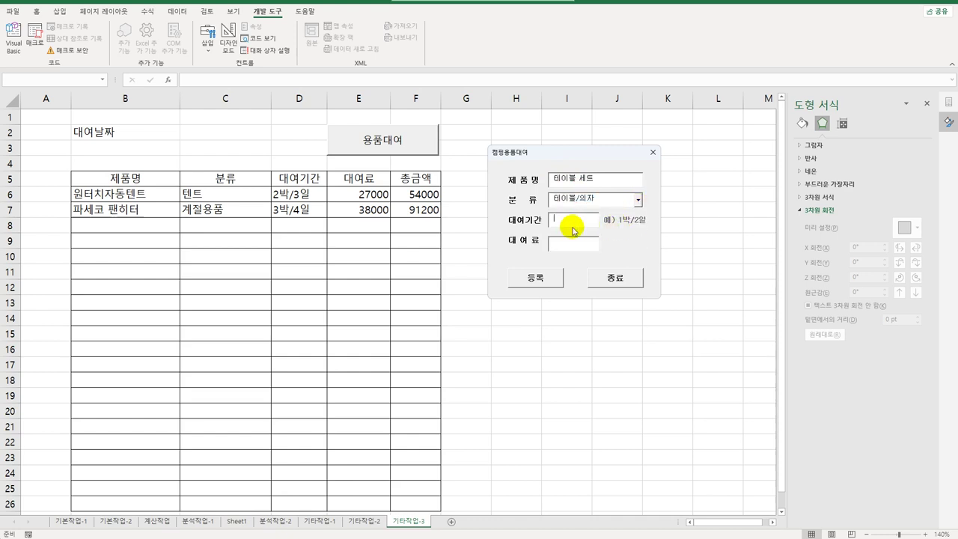
{"action": "type", "text": "2박"}
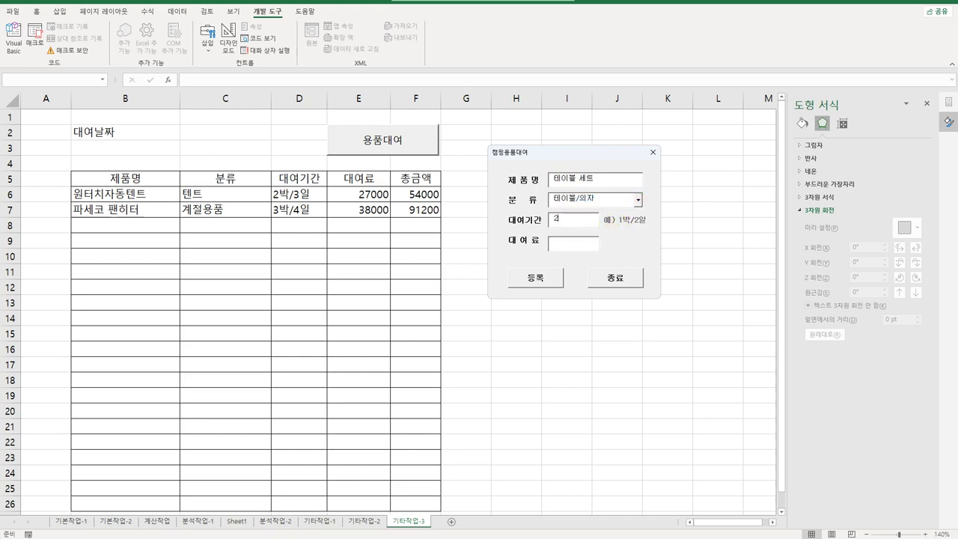
{"action": "key", "text": "BackSpace"}
{"action": "type", "text": "박/3일"}
{"action": "left_click", "coordinate": [562, 244]}
{"action": "type", "text": "15000"}
Register the 테이블 세트 entry in the table and end the form with its 종료 command
{"action": "left_click", "coordinate": [551, 279]}
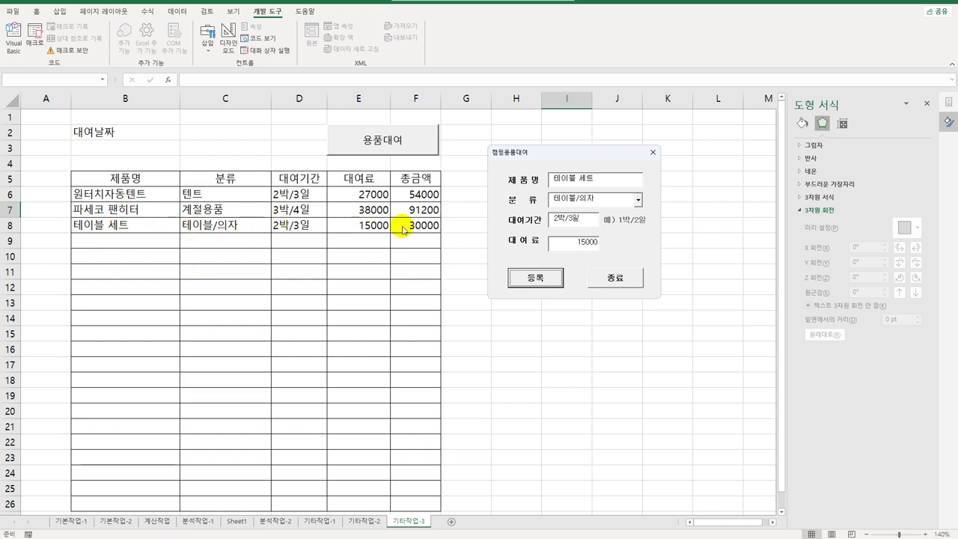
{"action": "left_click", "coordinate": [589, 277]}
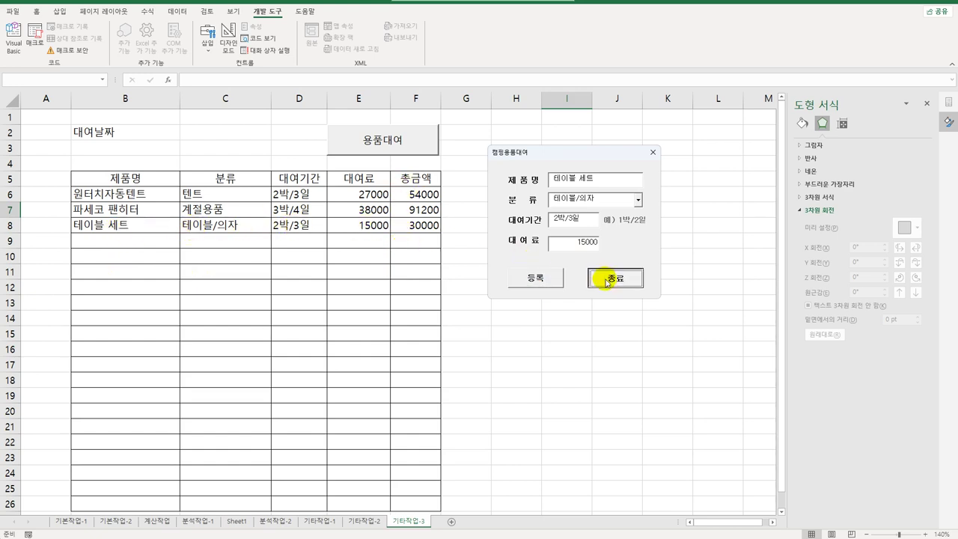
{"action": "left_click", "coordinate": [523, 265]}
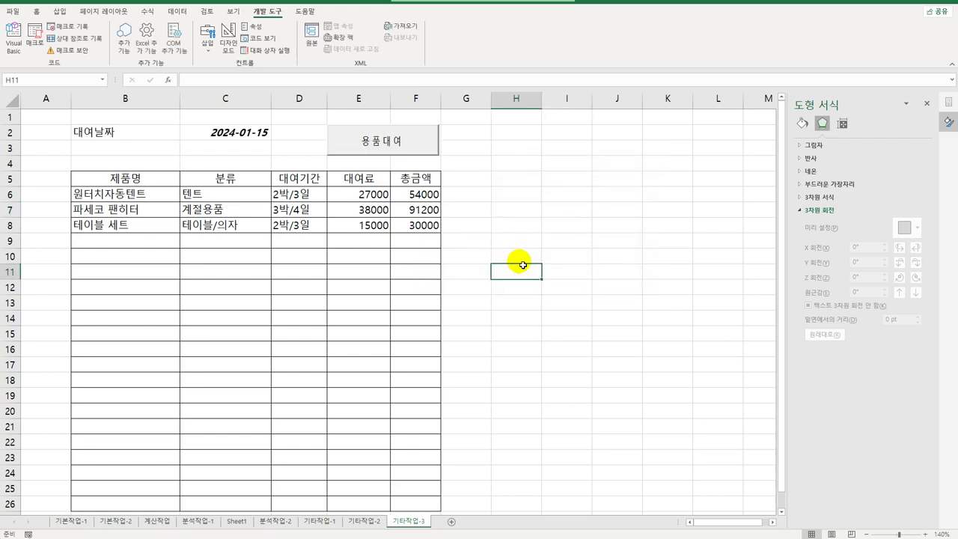